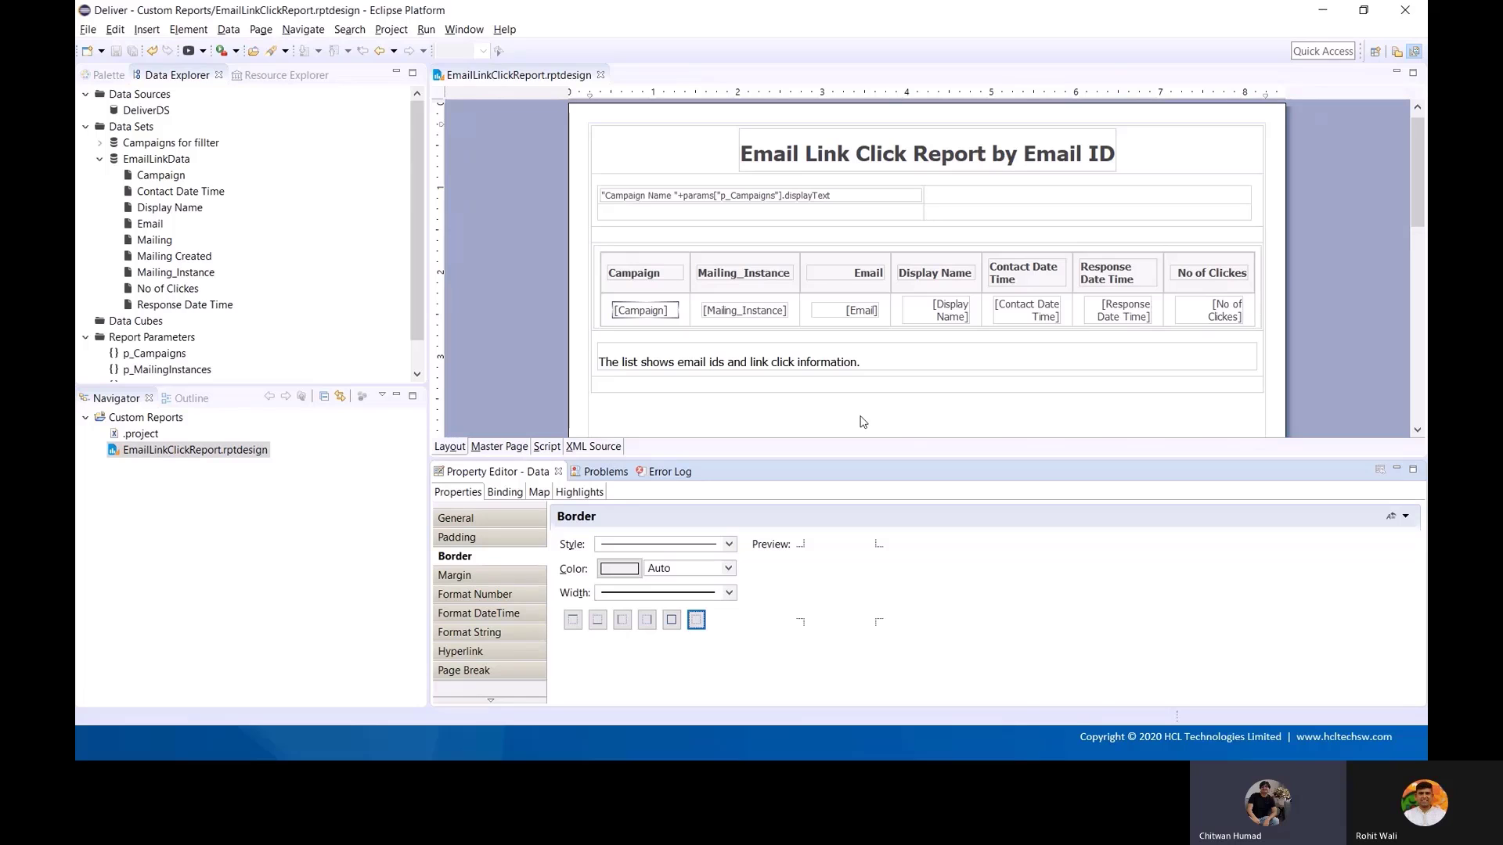
- Switch to File Explorer and open the folder D:\Unica\home\Platform\Insights
{"action": "key", "text": "alt+Tab"}
{"action": "key", "text": "alt+Tab"}
{"action": "key", "text": "alt+Tab"}
{"action": "key", "text": "alt+Tab"}
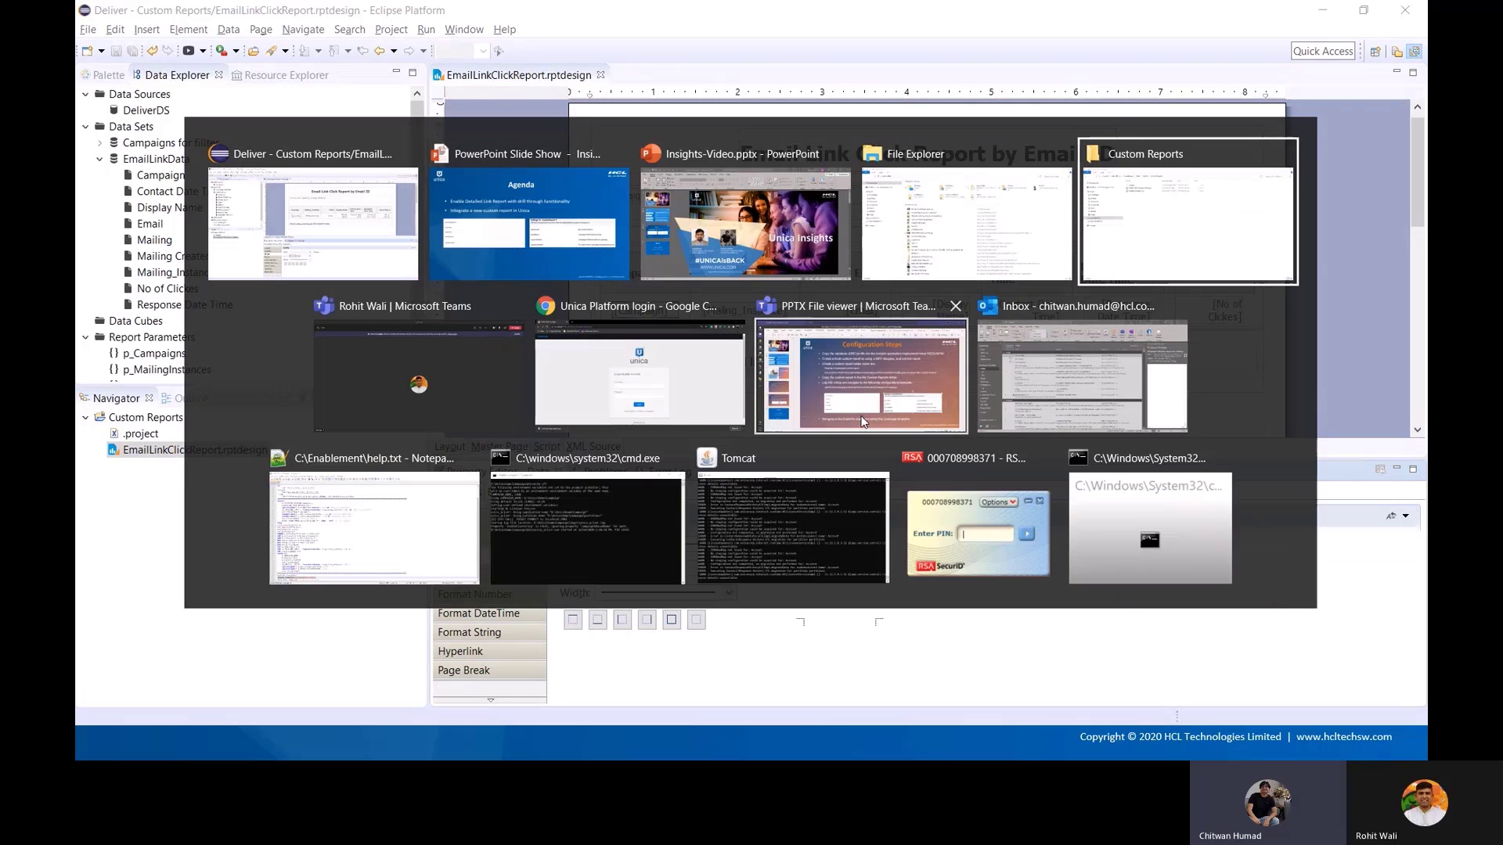
{"action": "key", "text": "alt+shift+Tab"}
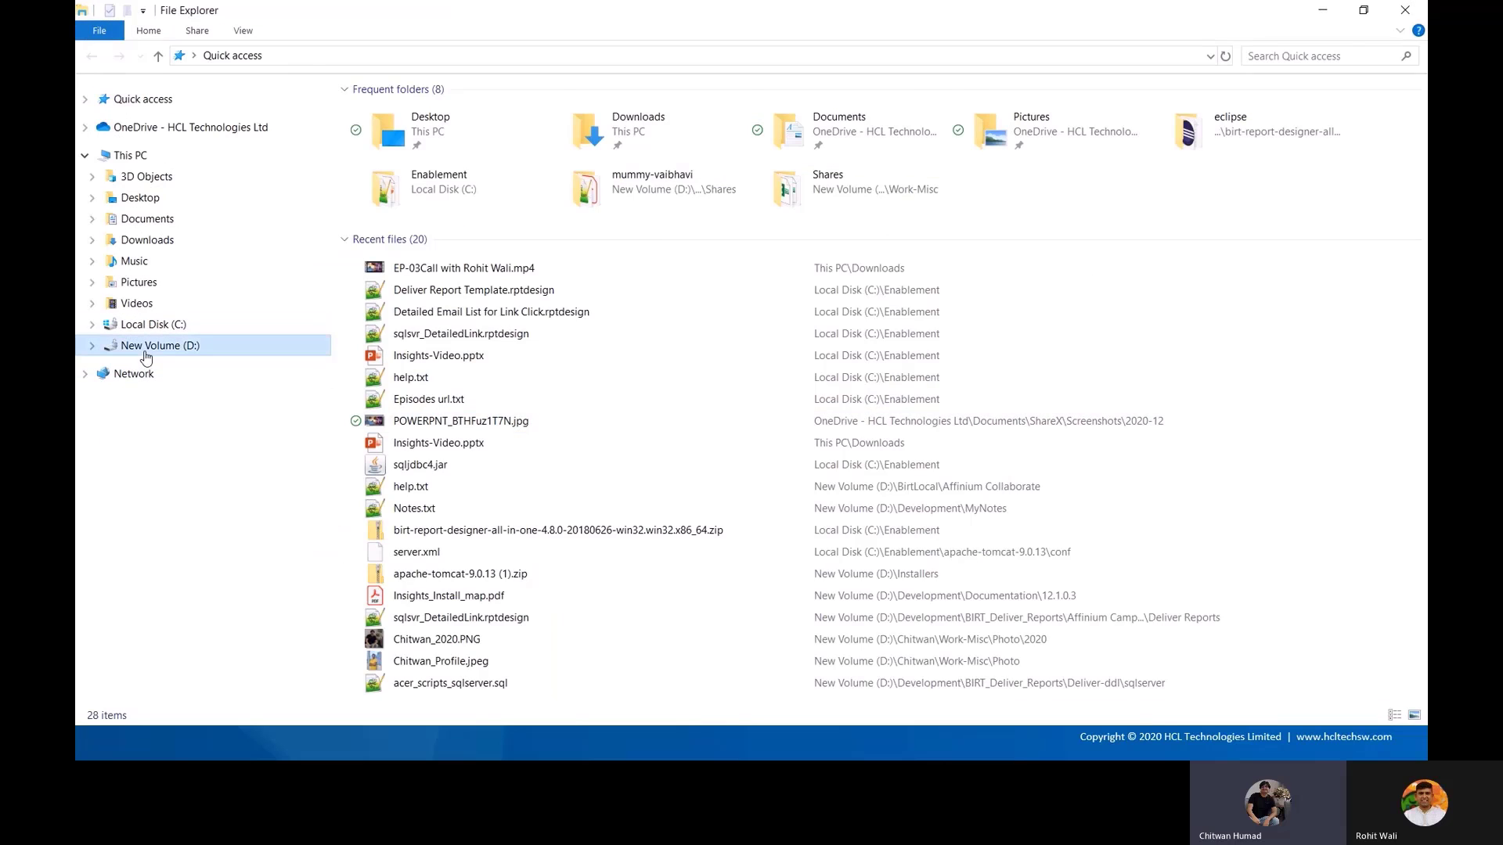
{"action": "left_click", "coordinate": [142, 347]}
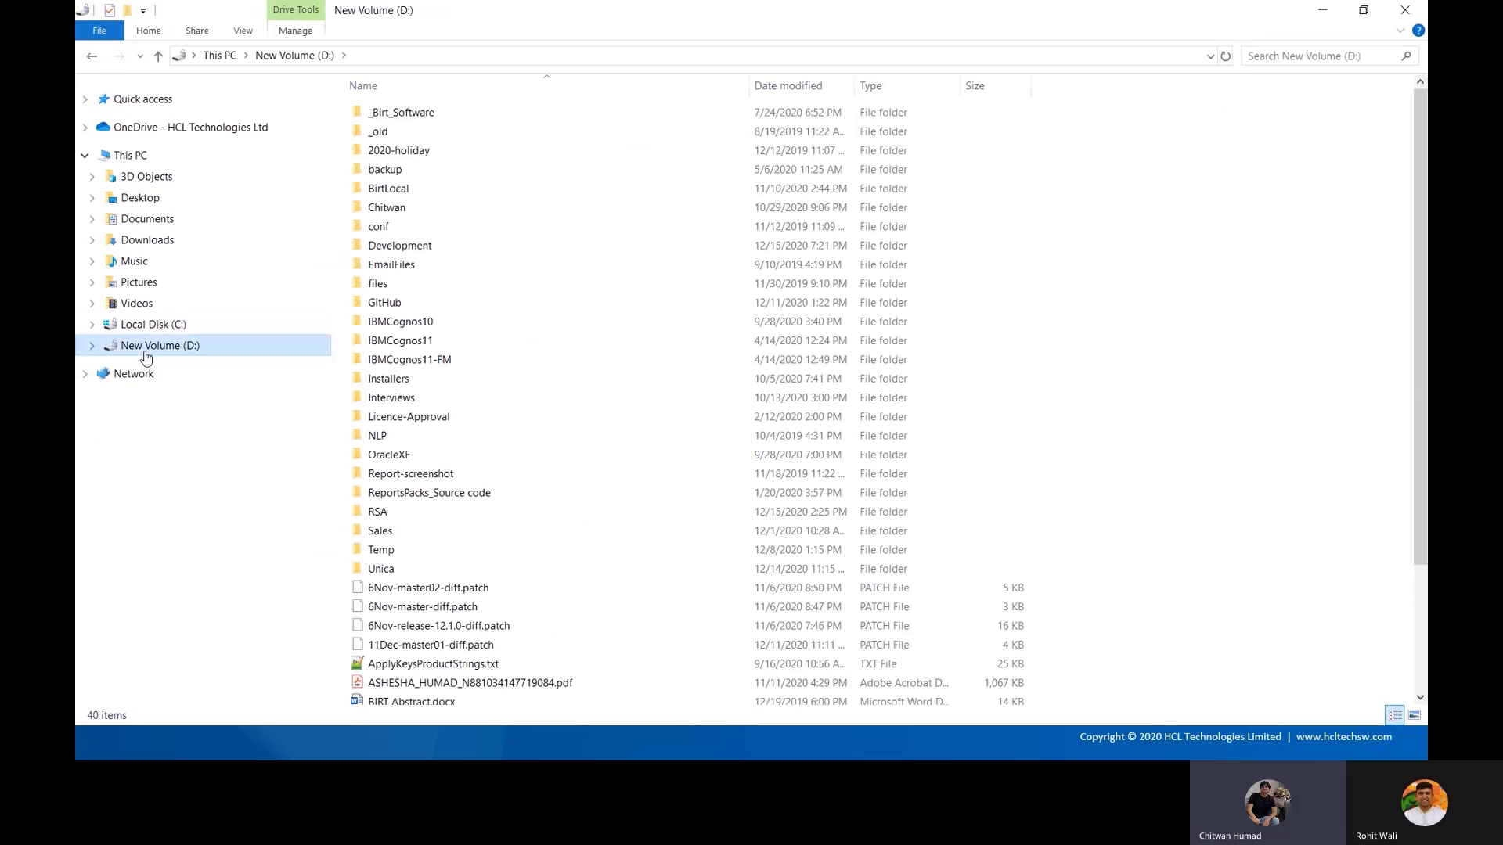
{"action": "double_click", "coordinate": [416, 570]}
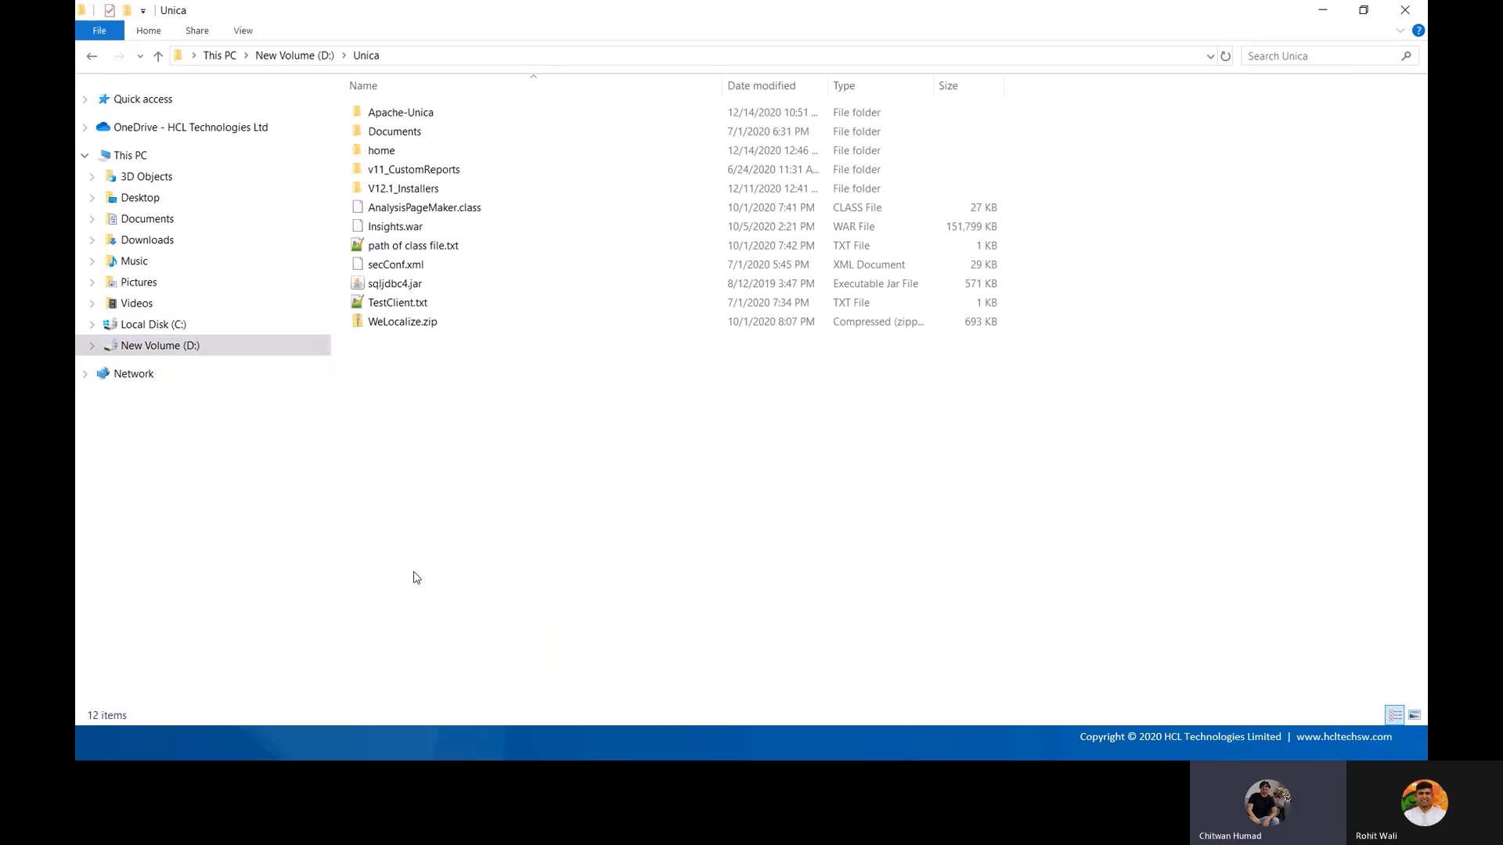
{"action": "double_click", "coordinate": [435, 151]}
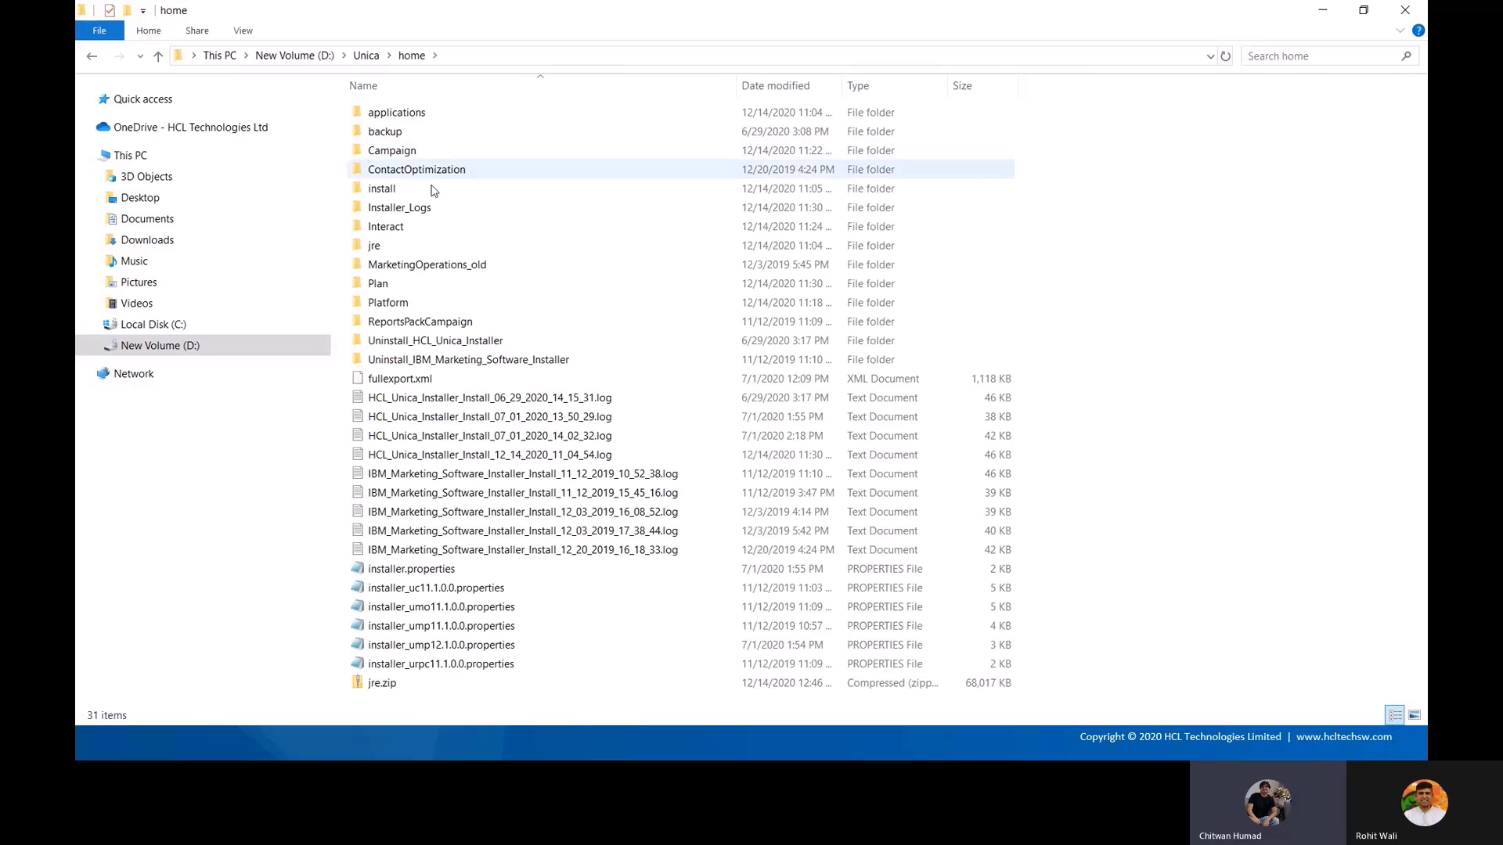
{"action": "double_click", "coordinate": [428, 303]}
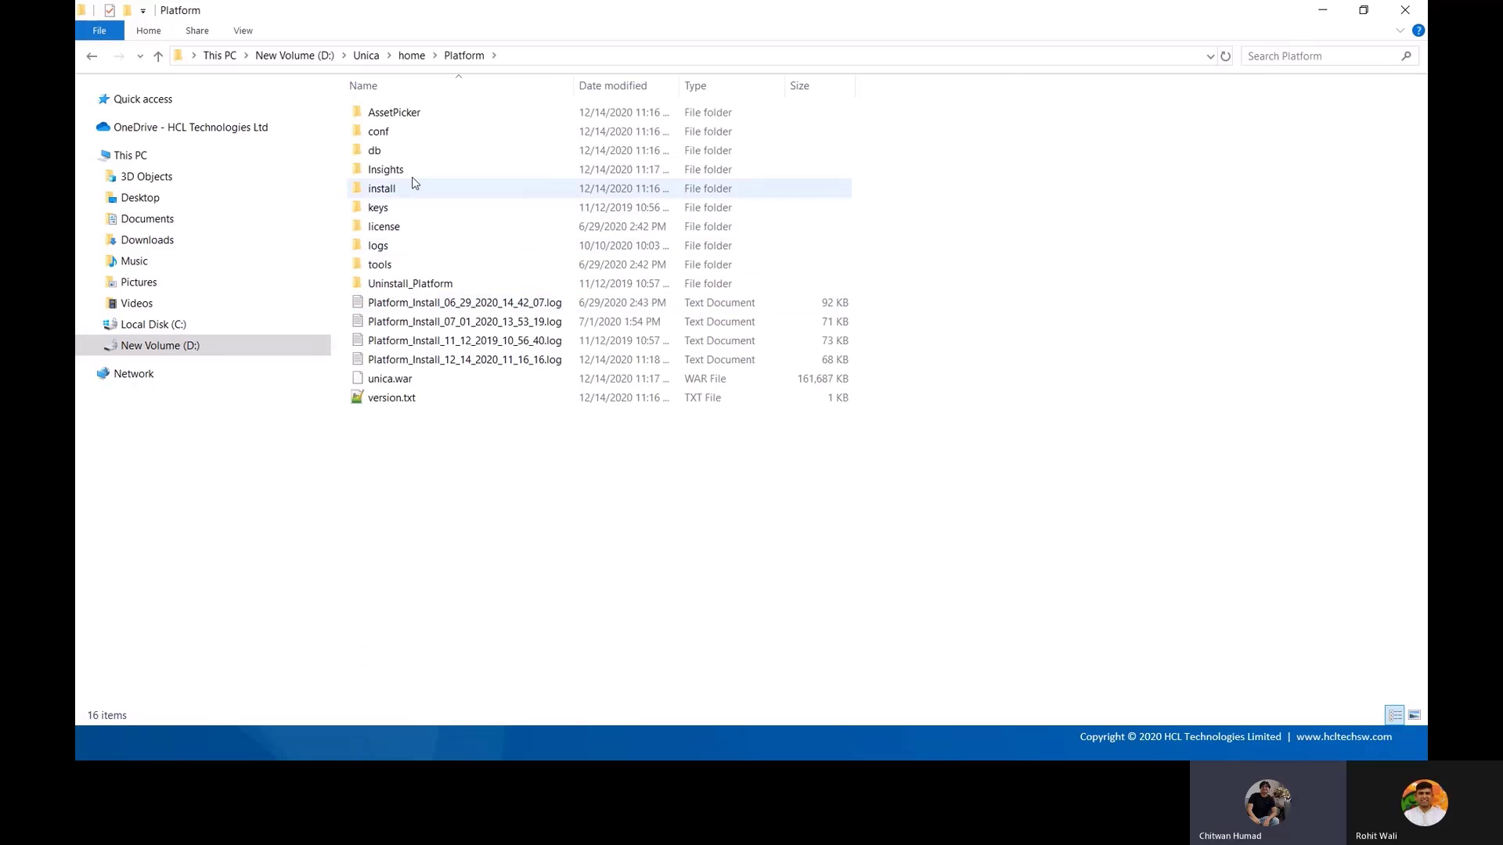
{"action": "double_click", "coordinate": [410, 168]}
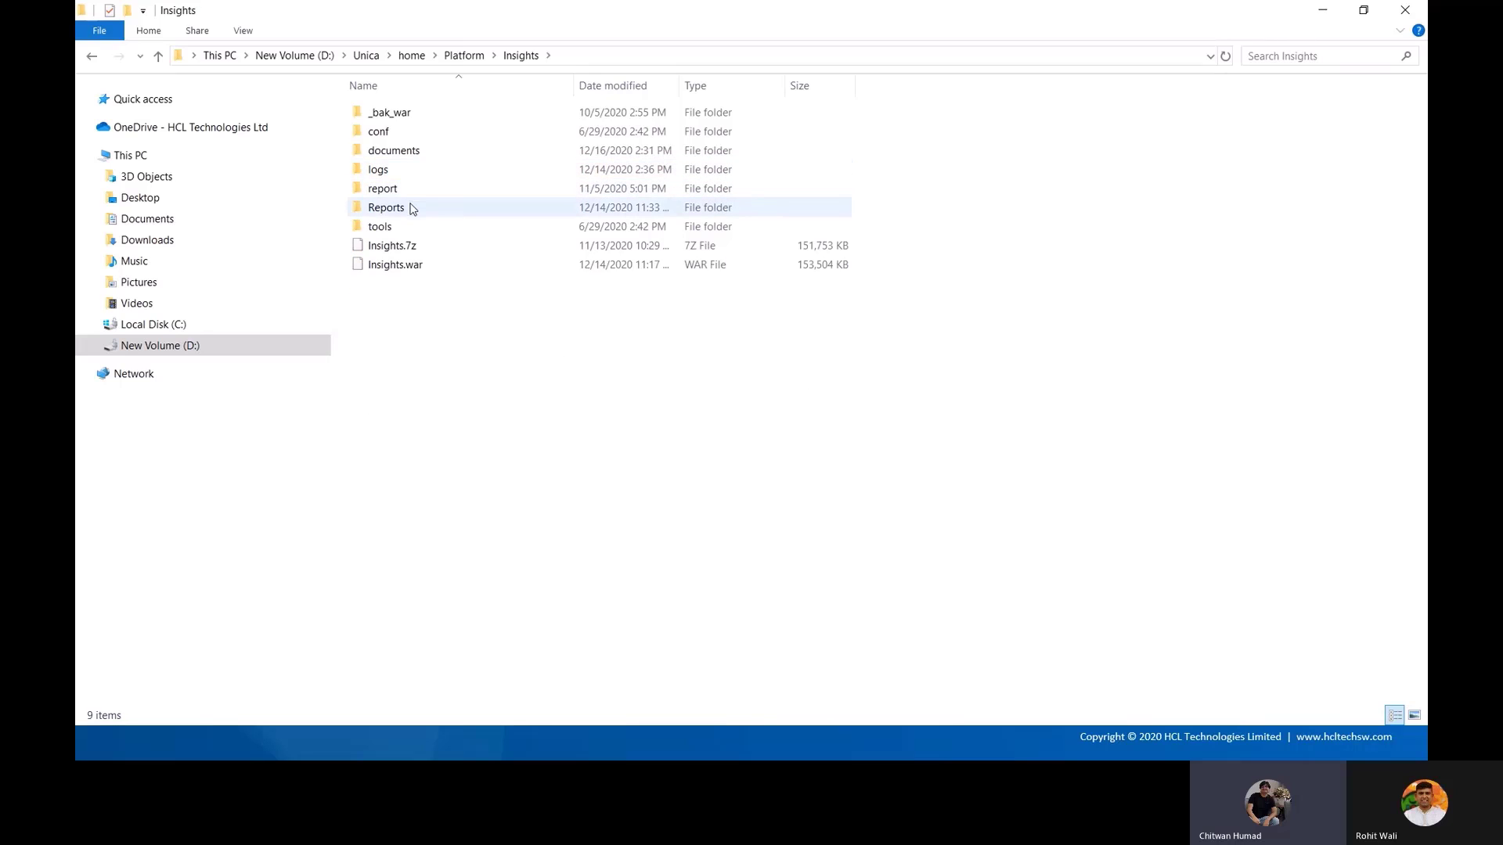
- Open the Deliver Reports folder under Reports\campaign\partitions\partition1\Affinium Campaign
{"action": "double_click", "coordinate": [411, 208]}
{"action": "double_click", "coordinate": [426, 114]}
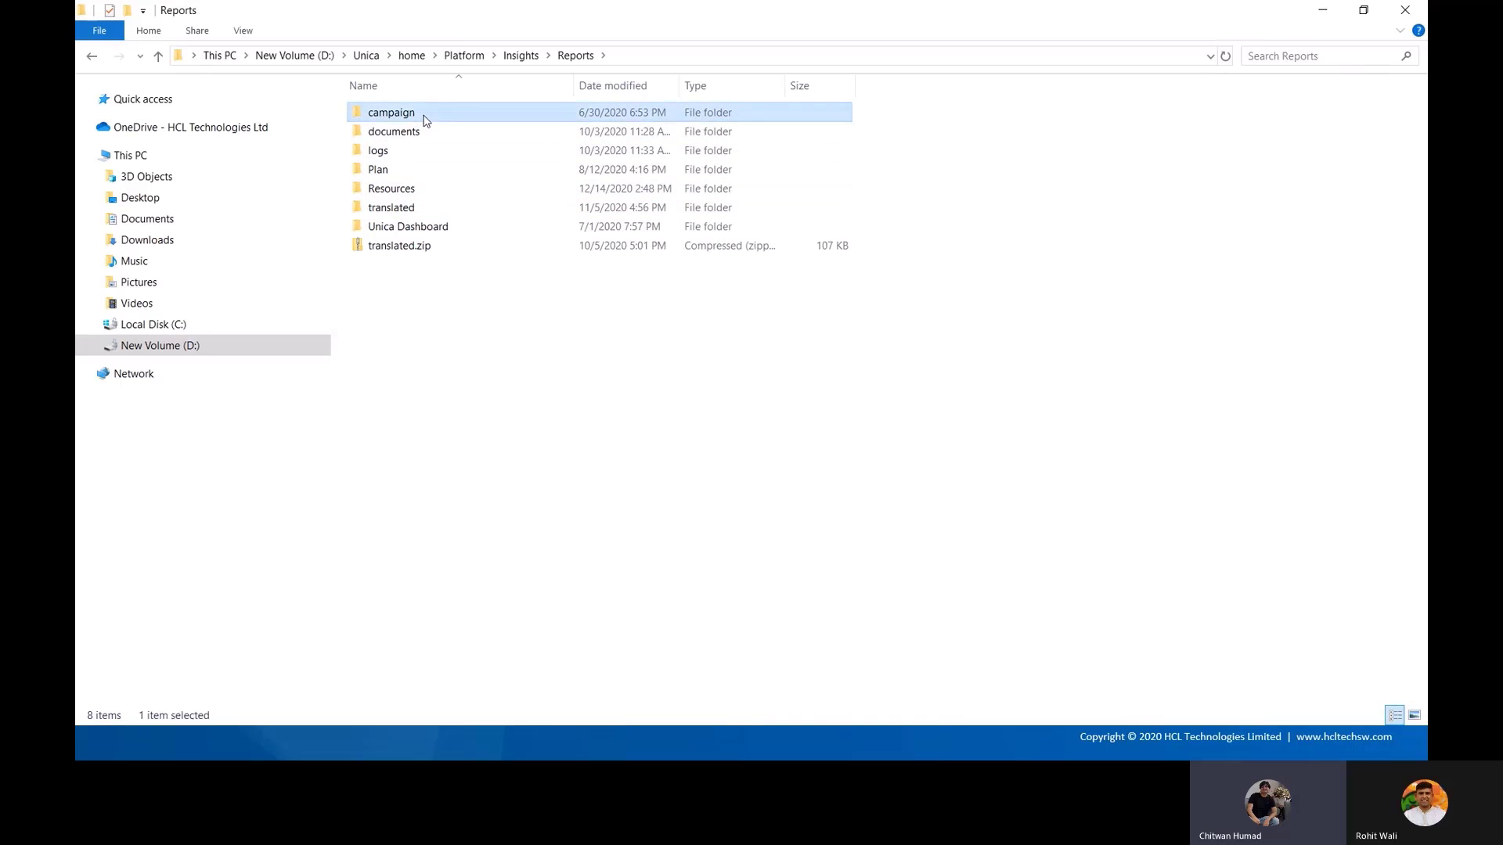
{"action": "double_click", "coordinate": [425, 114]}
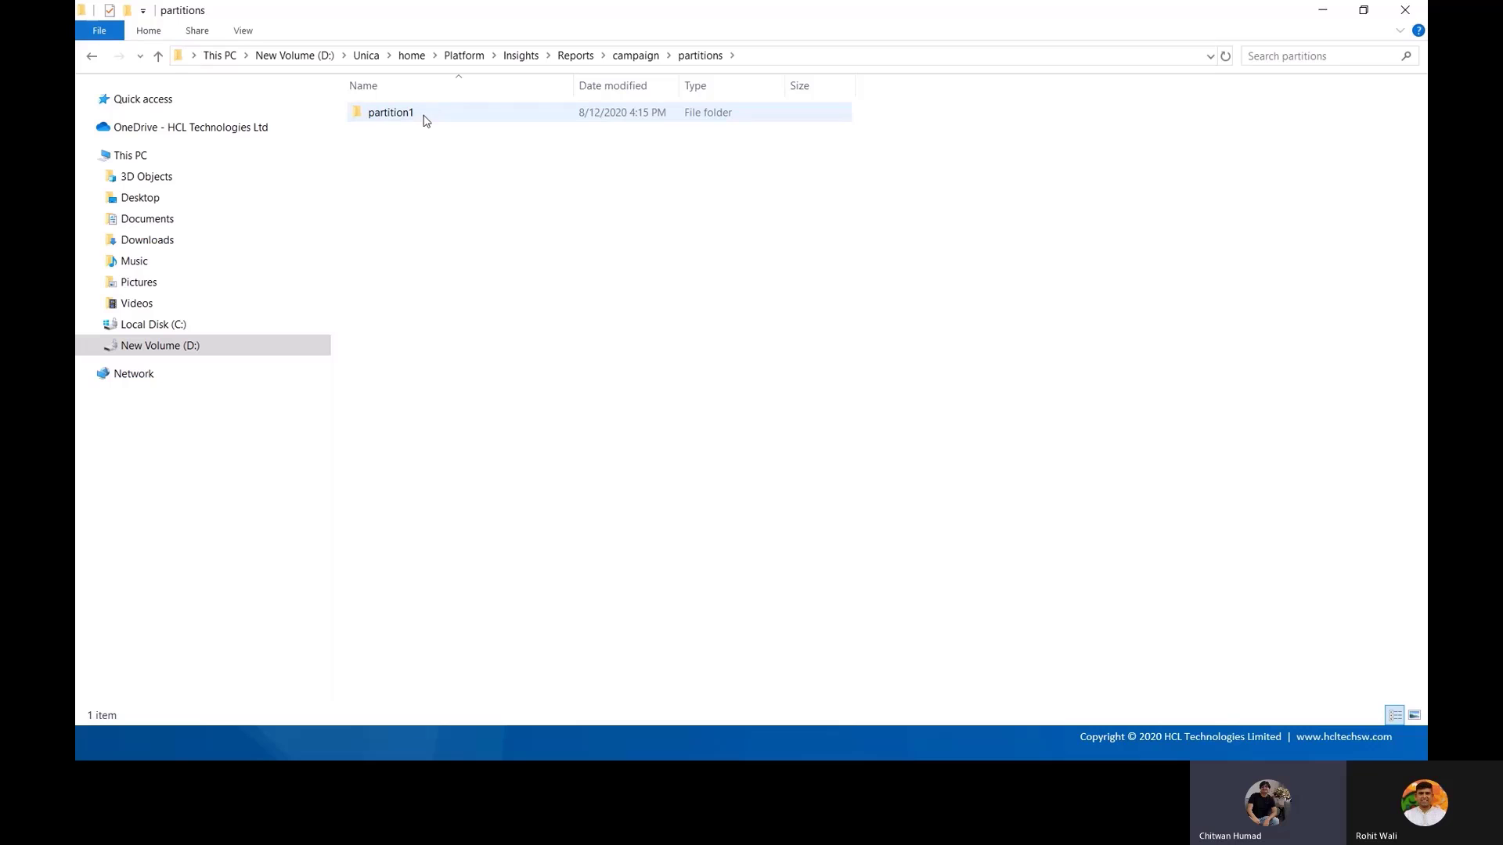
{"action": "double_click", "coordinate": [426, 118]}
{"action": "double_click", "coordinate": [425, 114]}
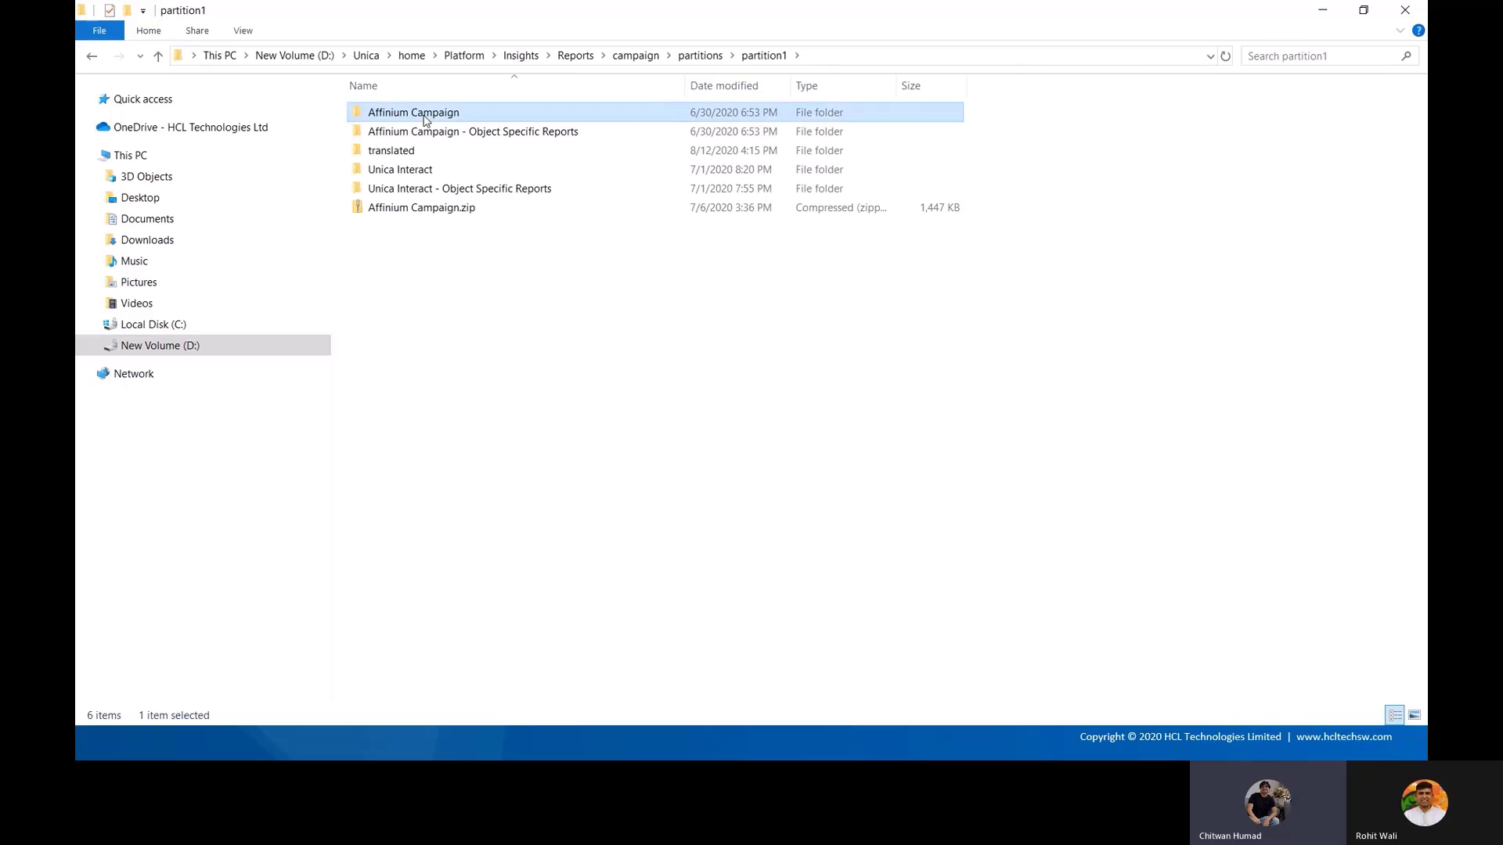
{"action": "double_click", "coordinate": [426, 114]}
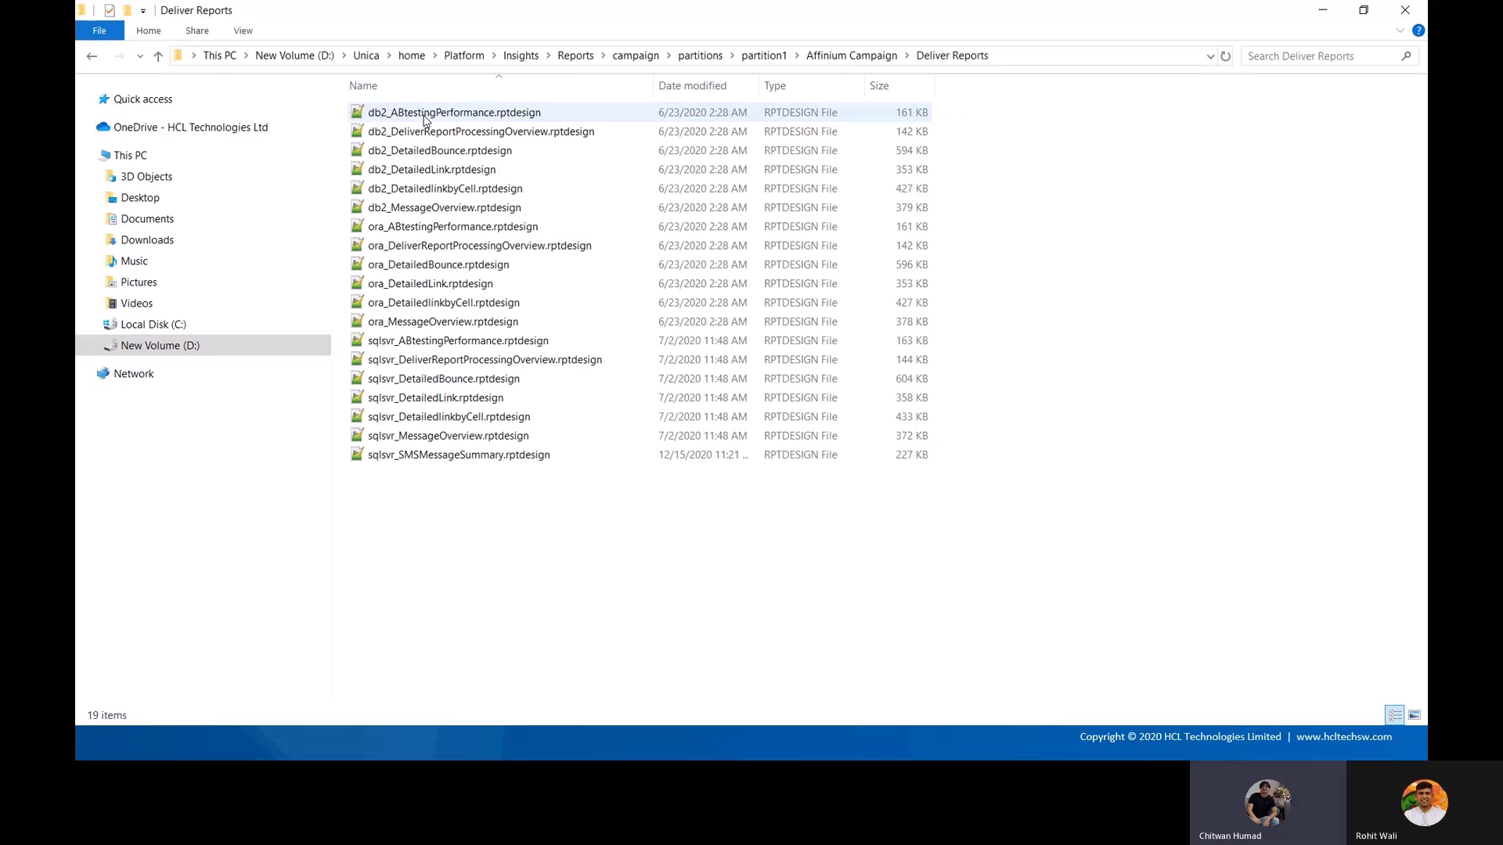
- Copy sqlsvr_DetailedLink.rptdesign from Deliver Reports into the folder C:\Enablement\Unica\Deliver\Custom Reports
{"action": "left_click", "coordinate": [453, 401]}
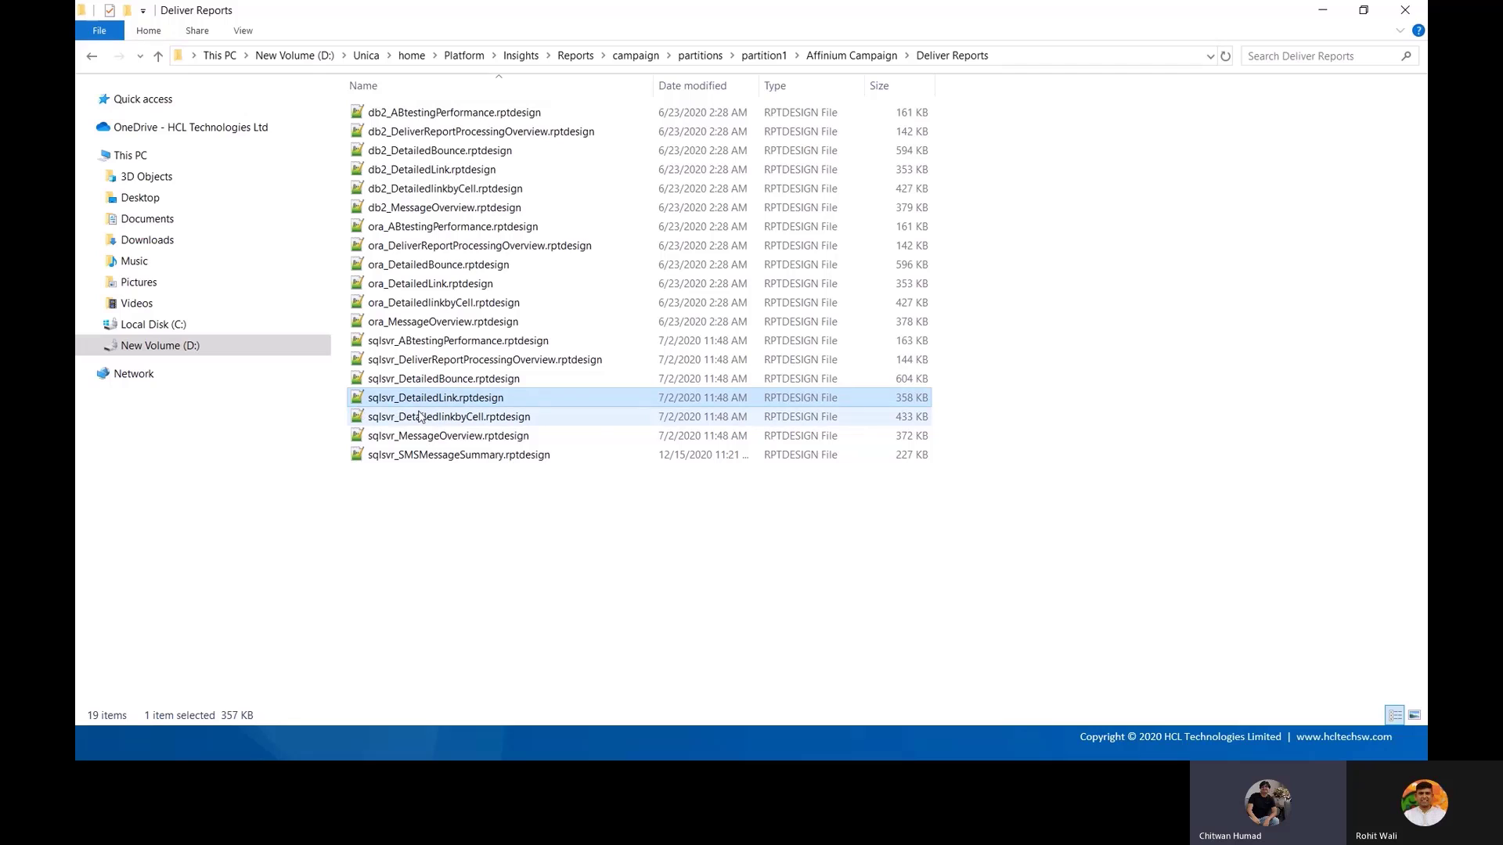
{"action": "right_click", "coordinate": [497, 407]}
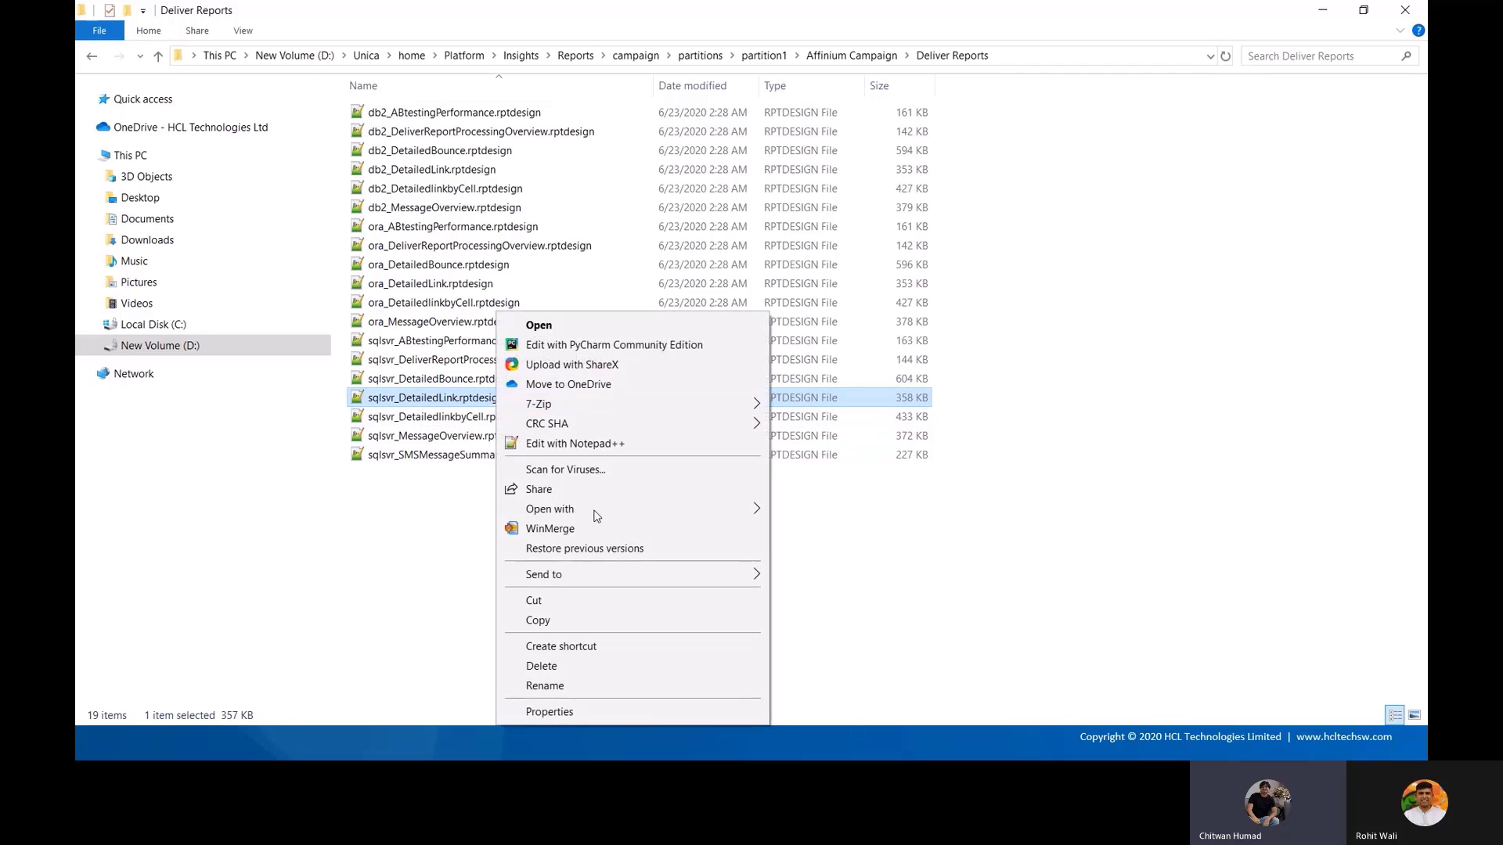
{"action": "left_click", "coordinate": [551, 618]}
{"action": "left_click", "coordinate": [546, 598]}
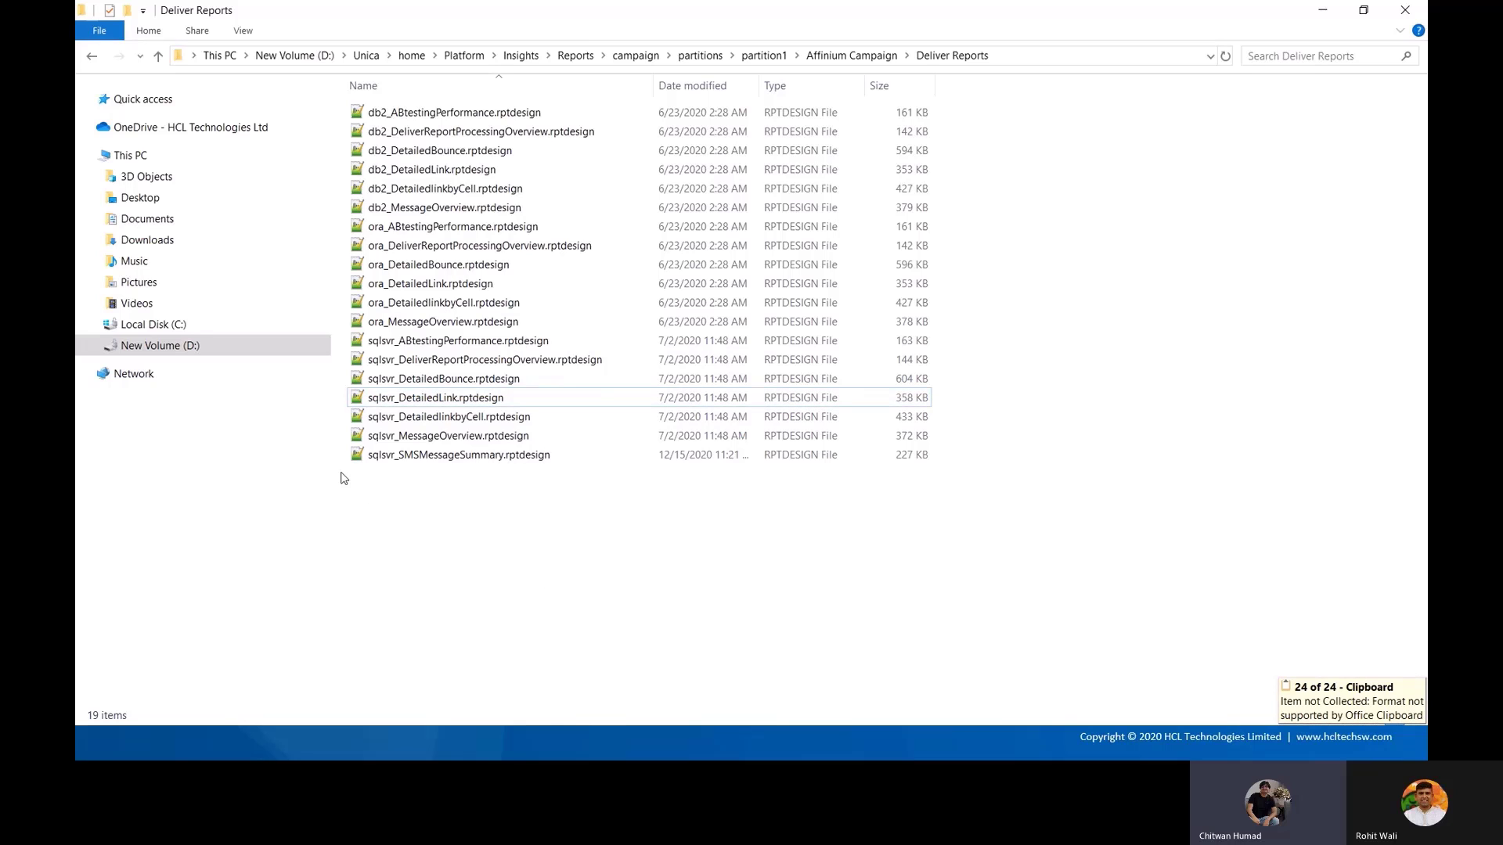
{"action": "key", "text": "alt+Tab"}
{"action": "key", "text": "alt+Tab"}
{"action": "key", "text": "alt+Tab"}
{"action": "key", "text": "alt+Tab"}
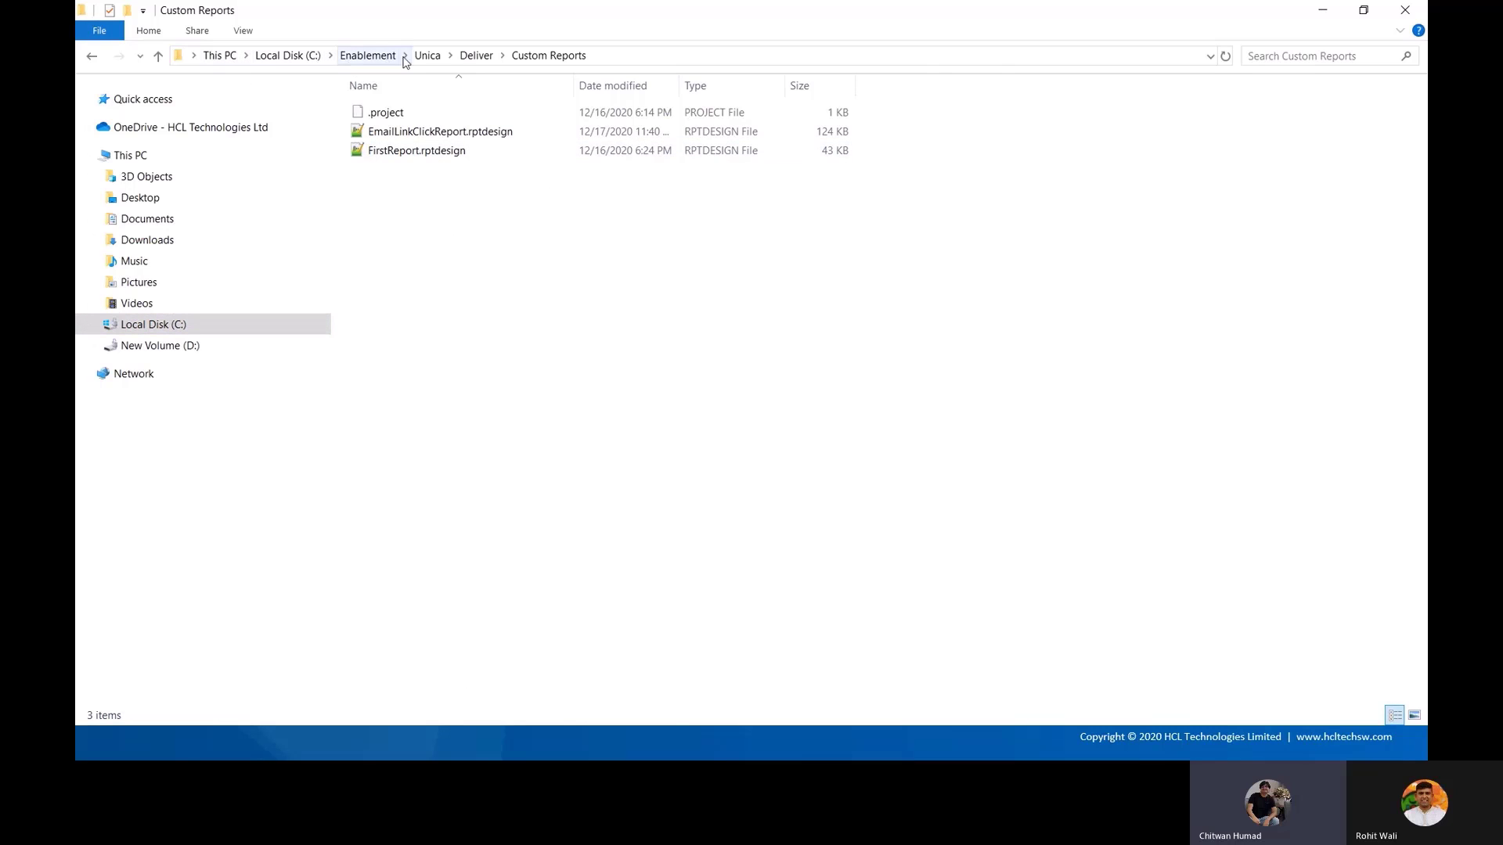
{"action": "right_click", "coordinate": [476, 251]}
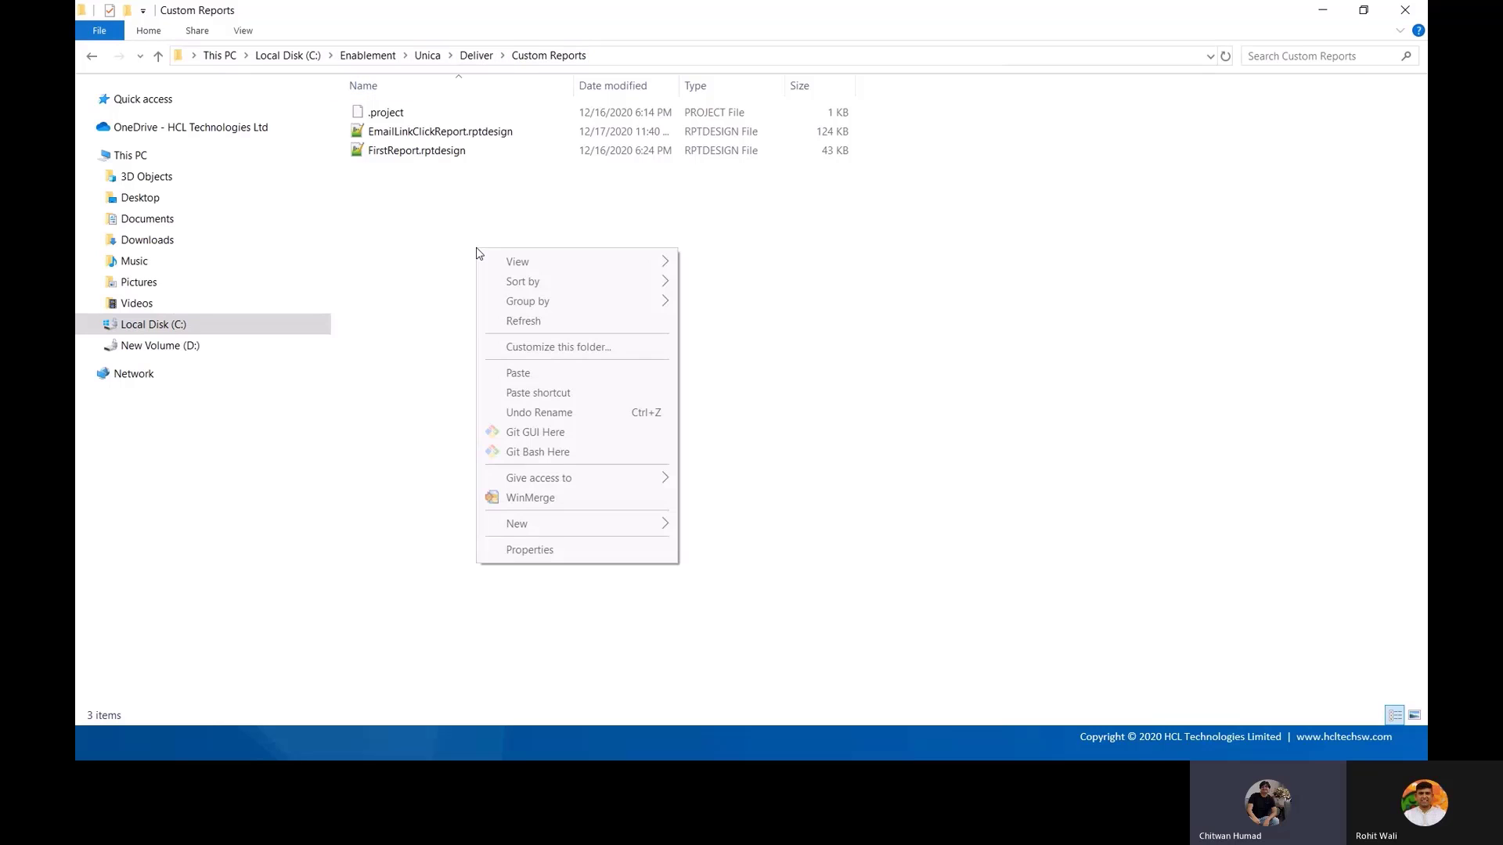
{"action": "left_click", "coordinate": [530, 374]}
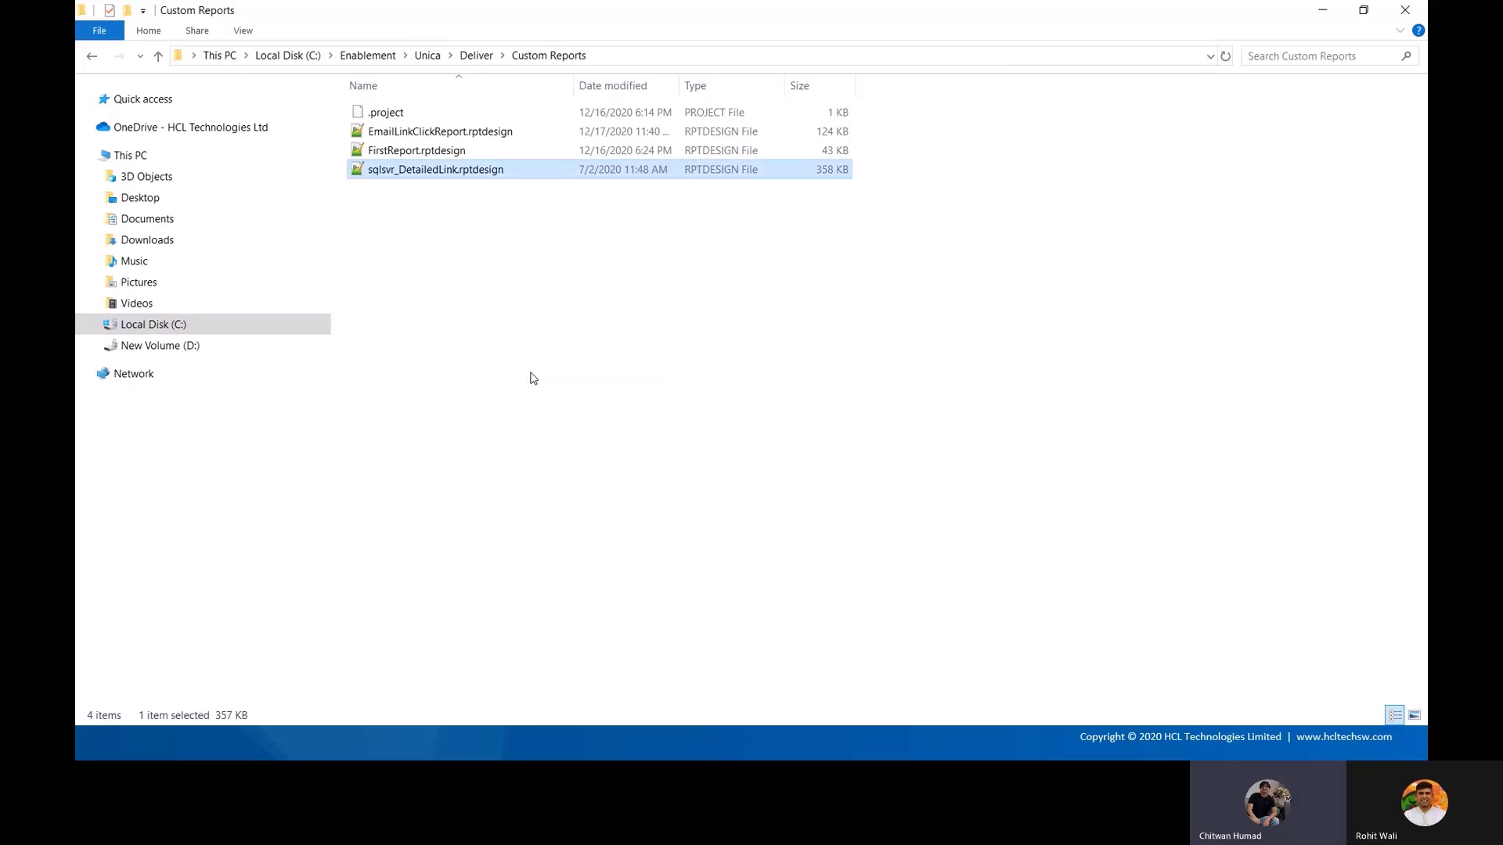
- Rename the pasted report file as sqlsvr_DetailedLinkCustom.rptdesign
{"action": "left_click", "coordinate": [460, 177]}
{"action": "key", "text": "F2"}
{"action": "key", "text": "Right"}
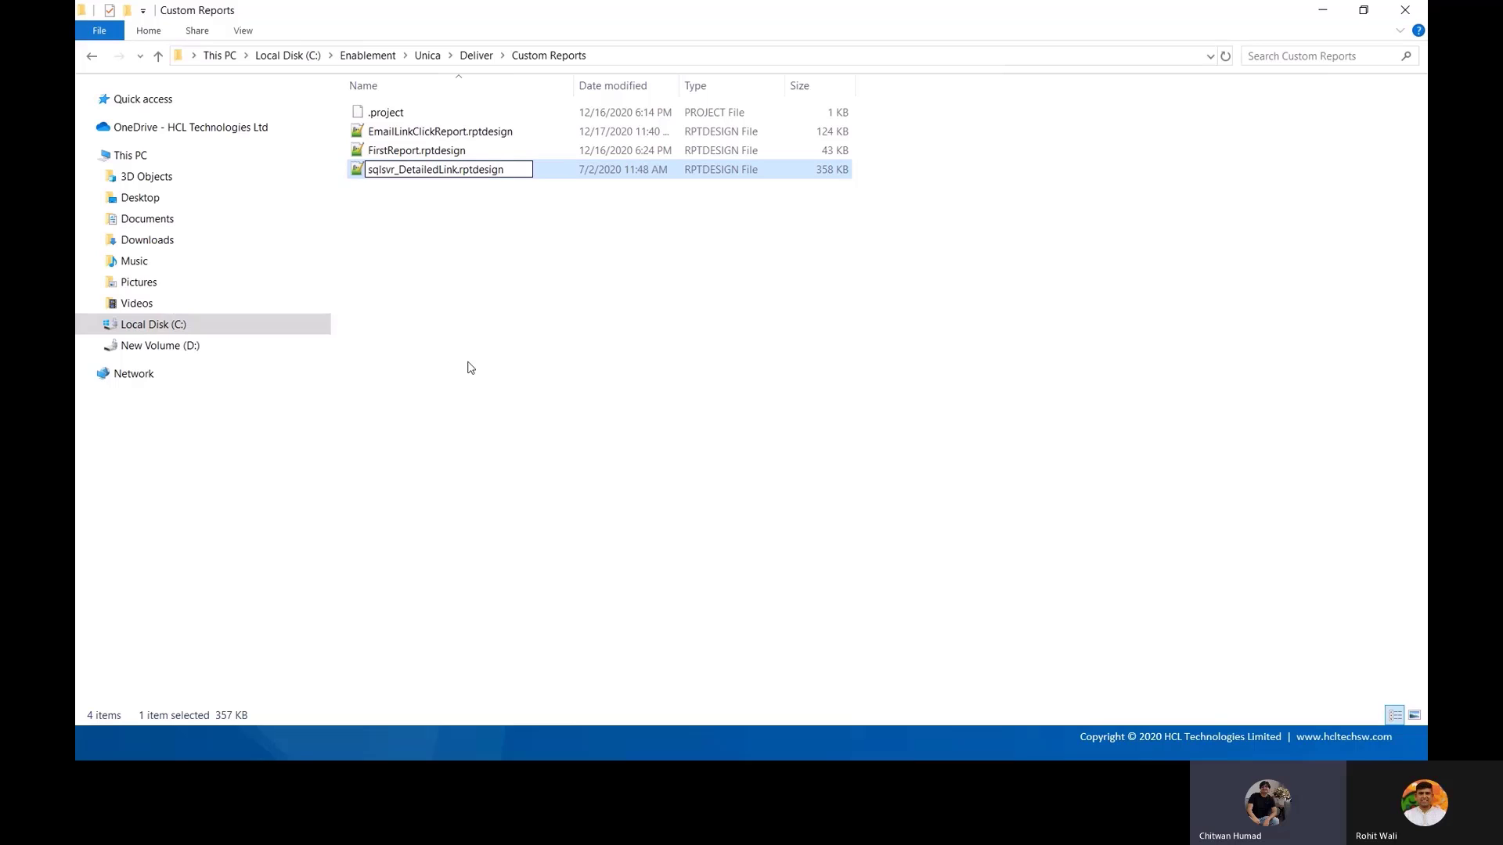
{"action": "type", "text": "Cusom"}
{"action": "key", "text": "Left"}
{"action": "type", "text": "t"}
{"action": "key", "text": "Return"}
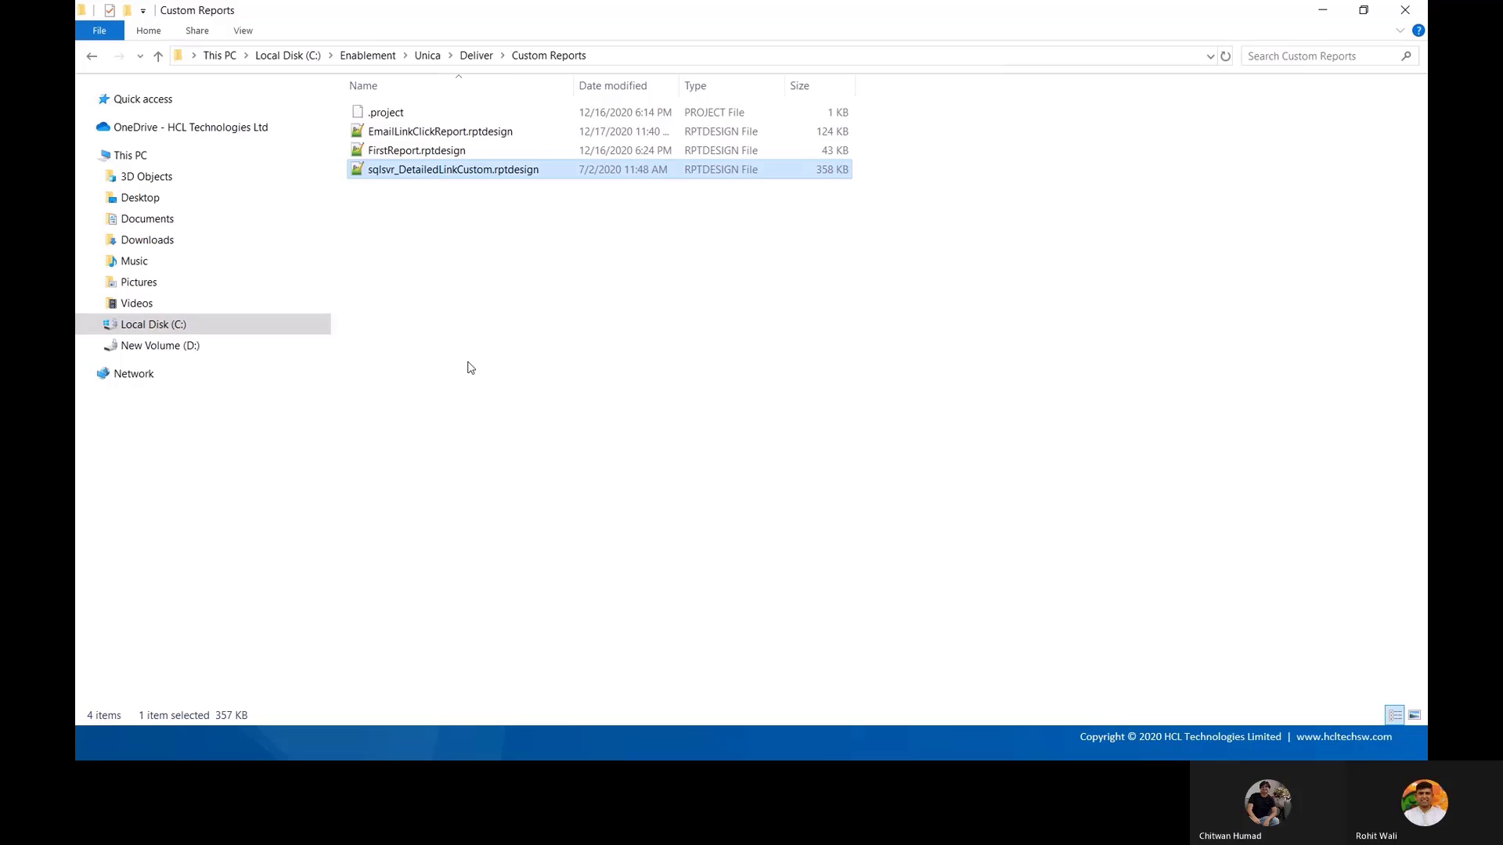
{"action": "left_click", "coordinate": [470, 368]}
{"action": "left_click", "coordinate": [462, 179]}
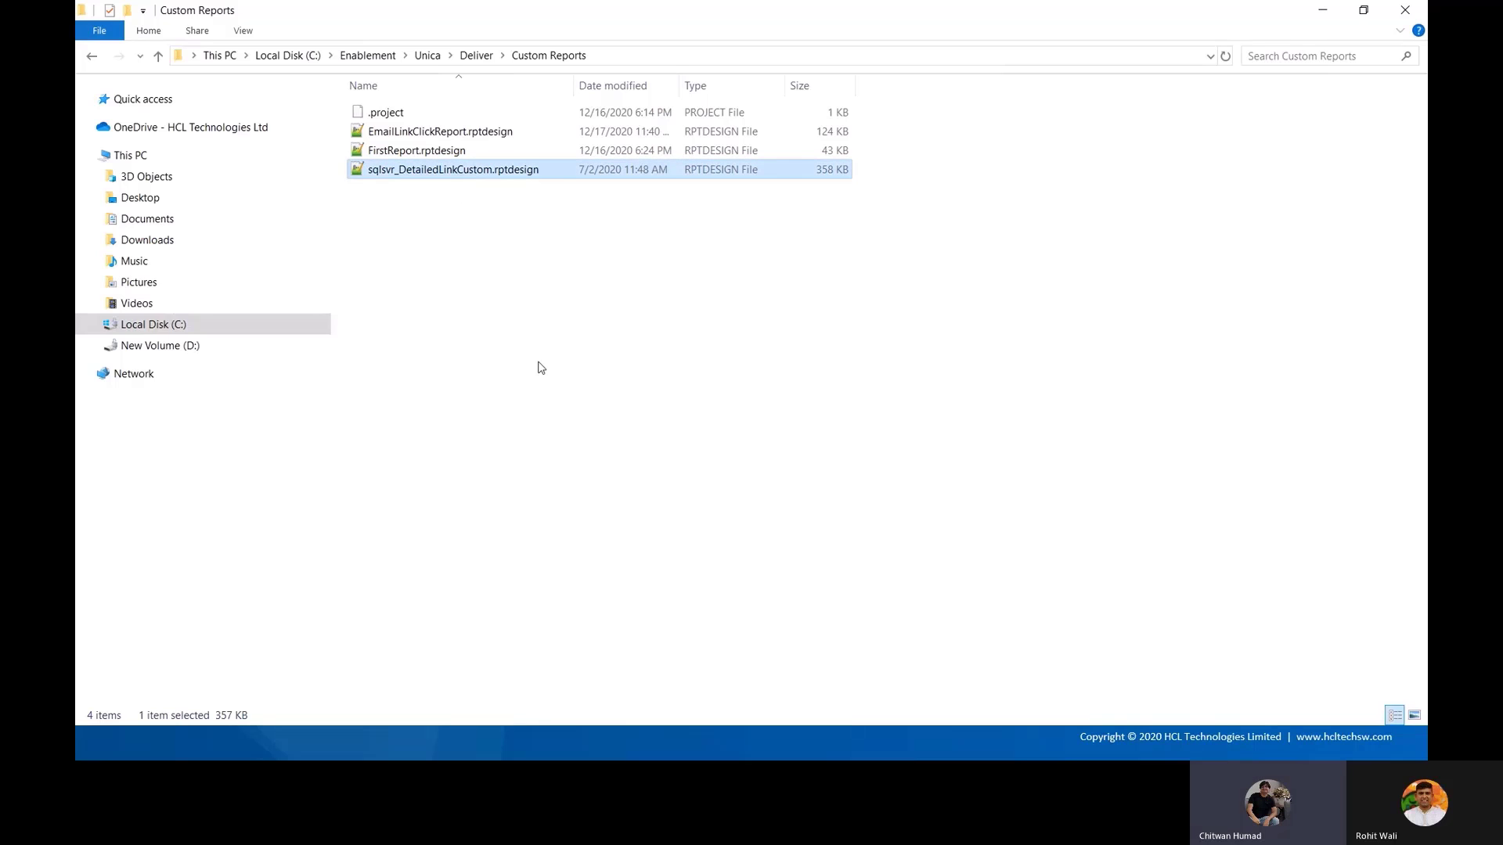
- Switch to Eclipse, refresh the Custom Reports project and open sqlsvr_DetailedLinkCustom.rptdesign in the editor
{"action": "key", "text": "alt+Tab"}
{"action": "key", "text": "alt+Tab"}
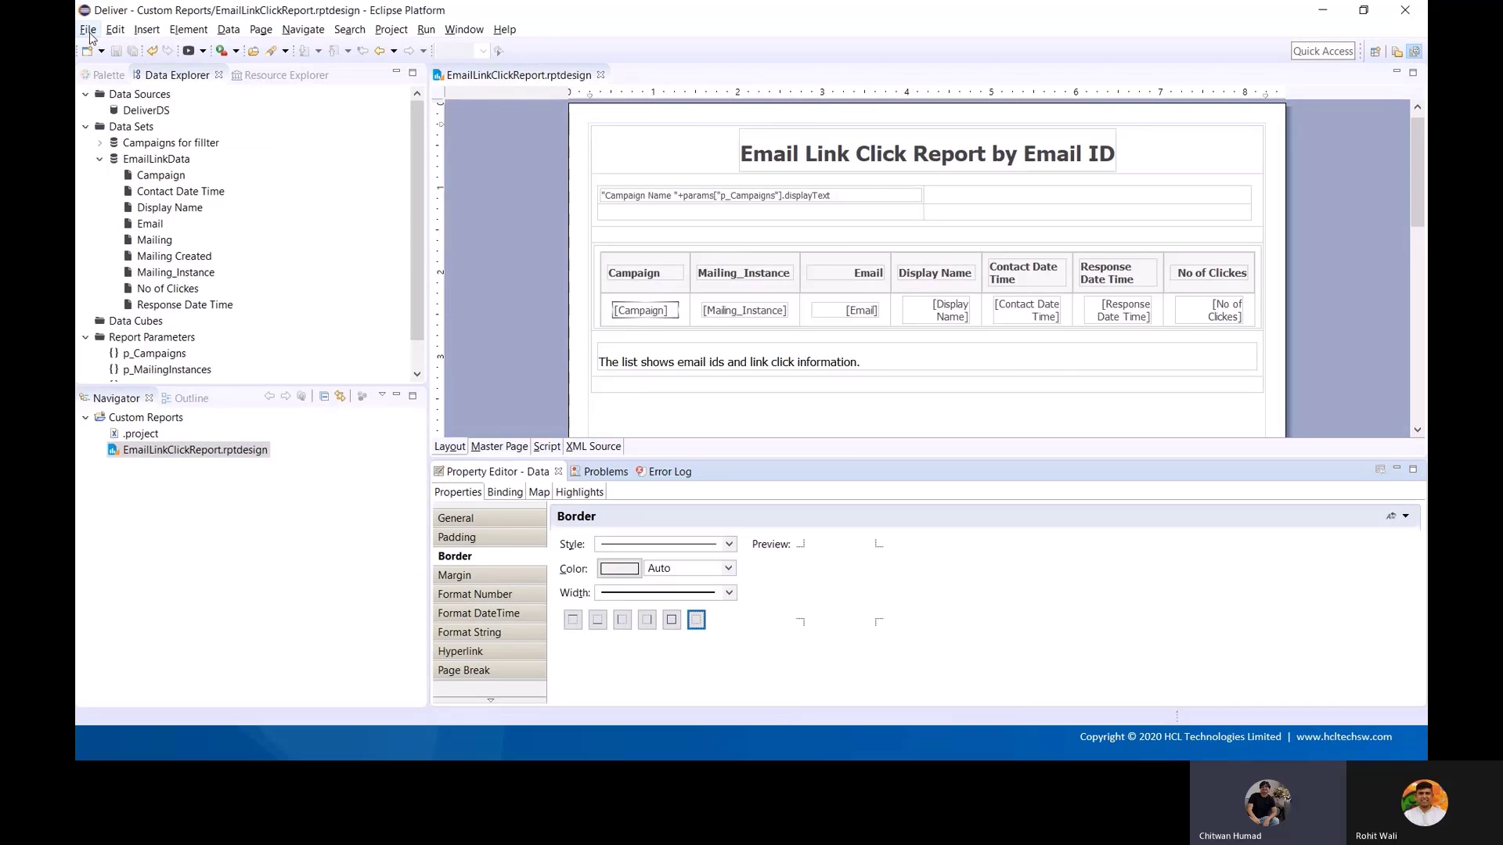
{"action": "right_click", "coordinate": [161, 419]}
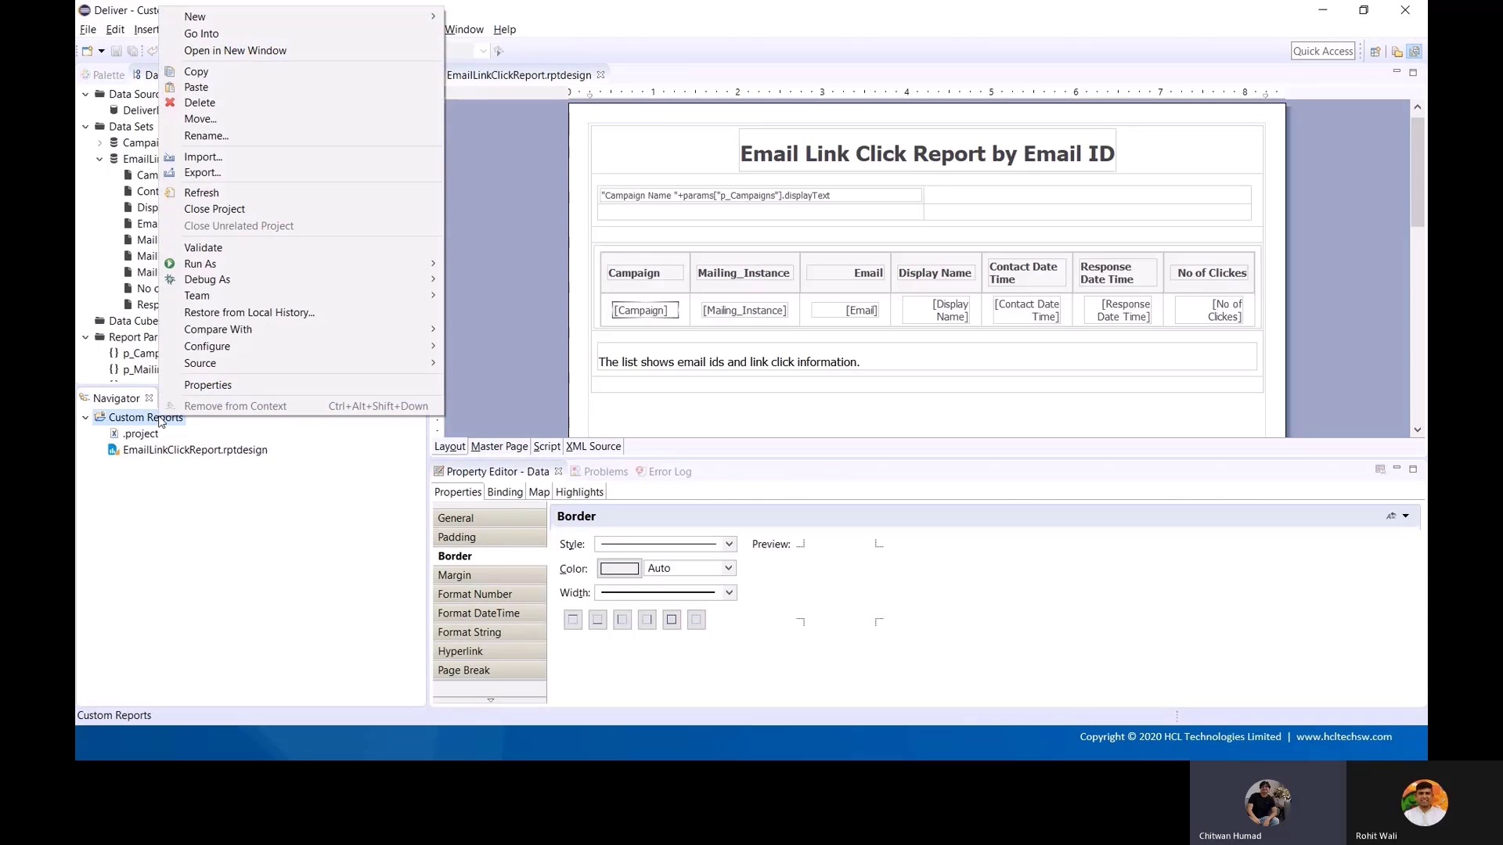
{"action": "left_click", "coordinate": [266, 195]}
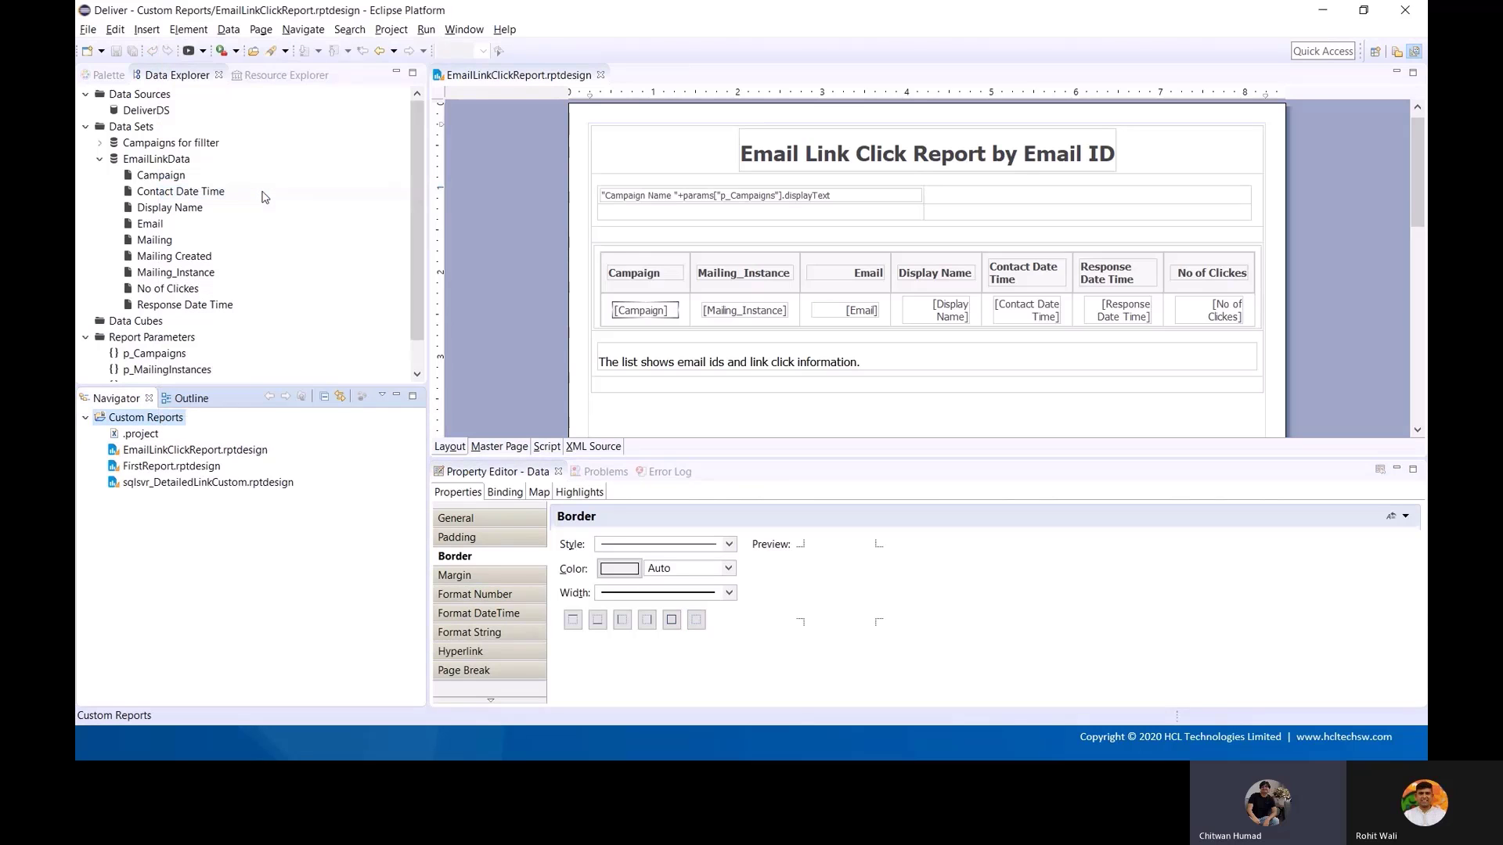
{"action": "left_click", "coordinate": [239, 484]}
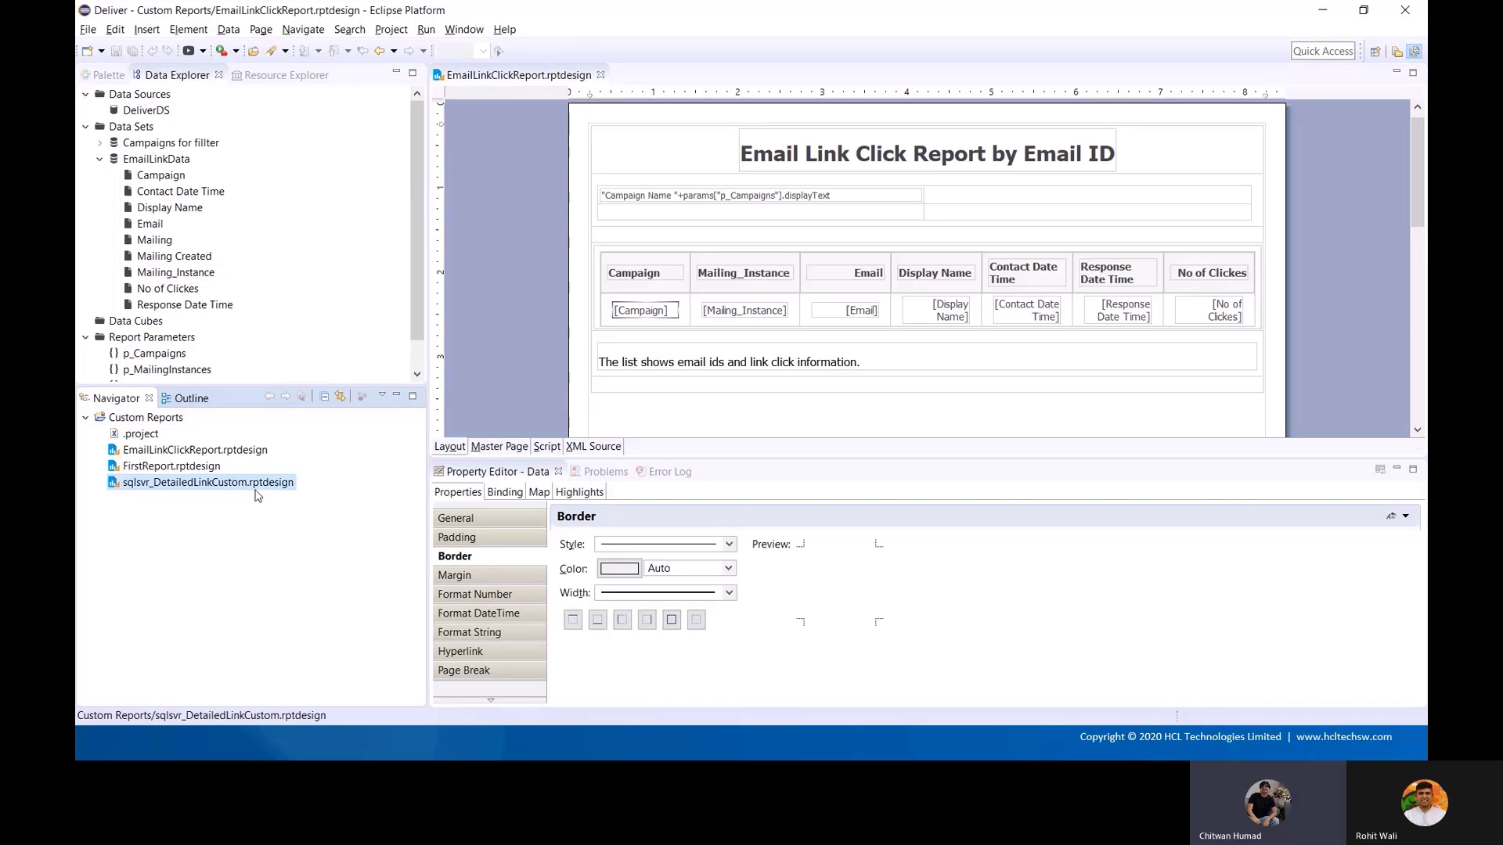
{"action": "left_click_drag", "start_coordinate": [254, 490], "coordinate": [728, 76]}
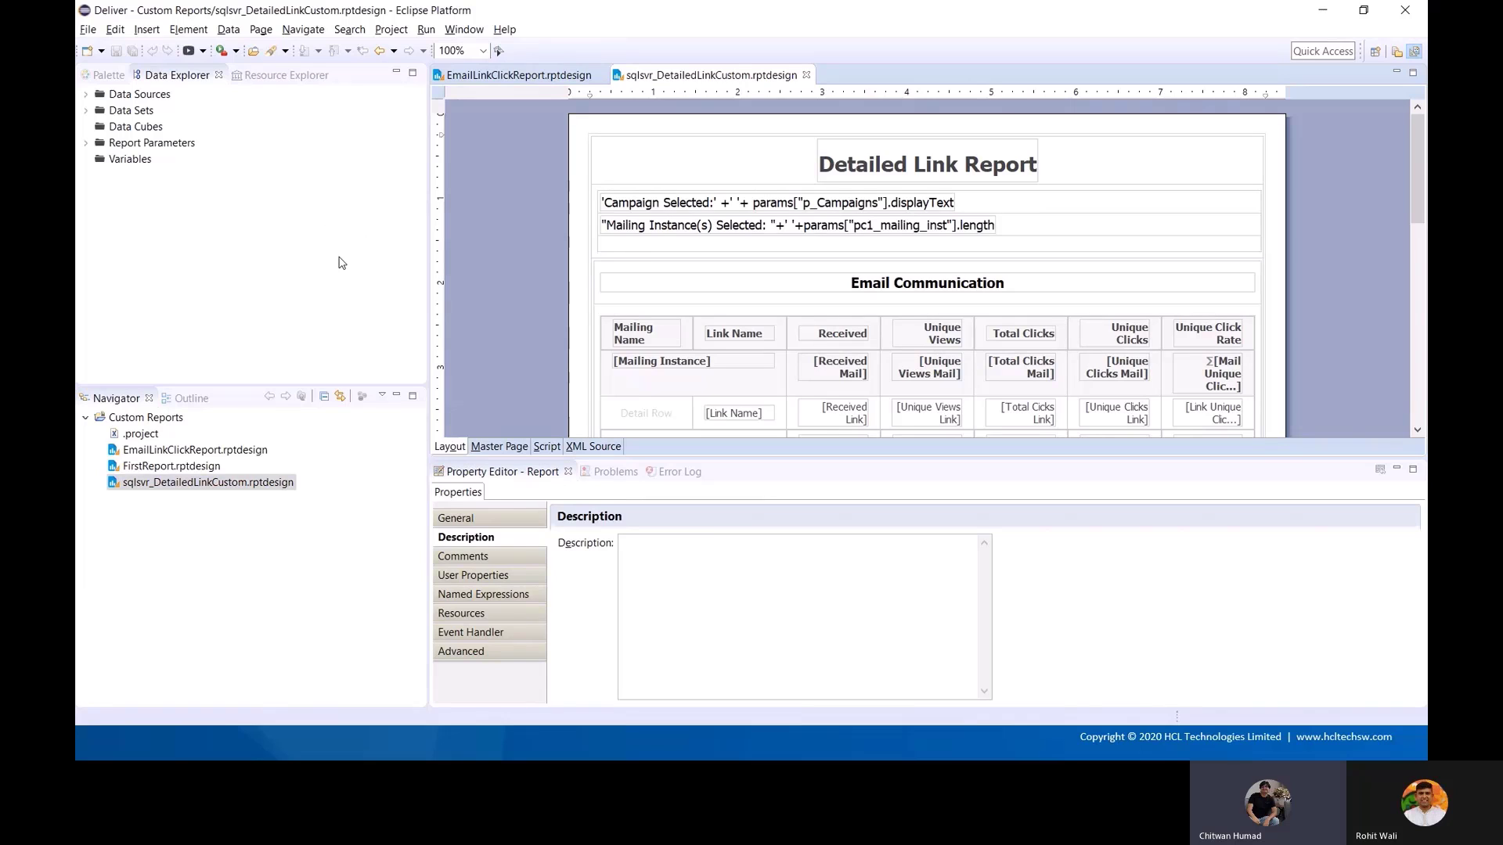
- Test the database connection of the DeliverDS data source and close its settings
{"action": "left_click", "coordinate": [86, 94]}
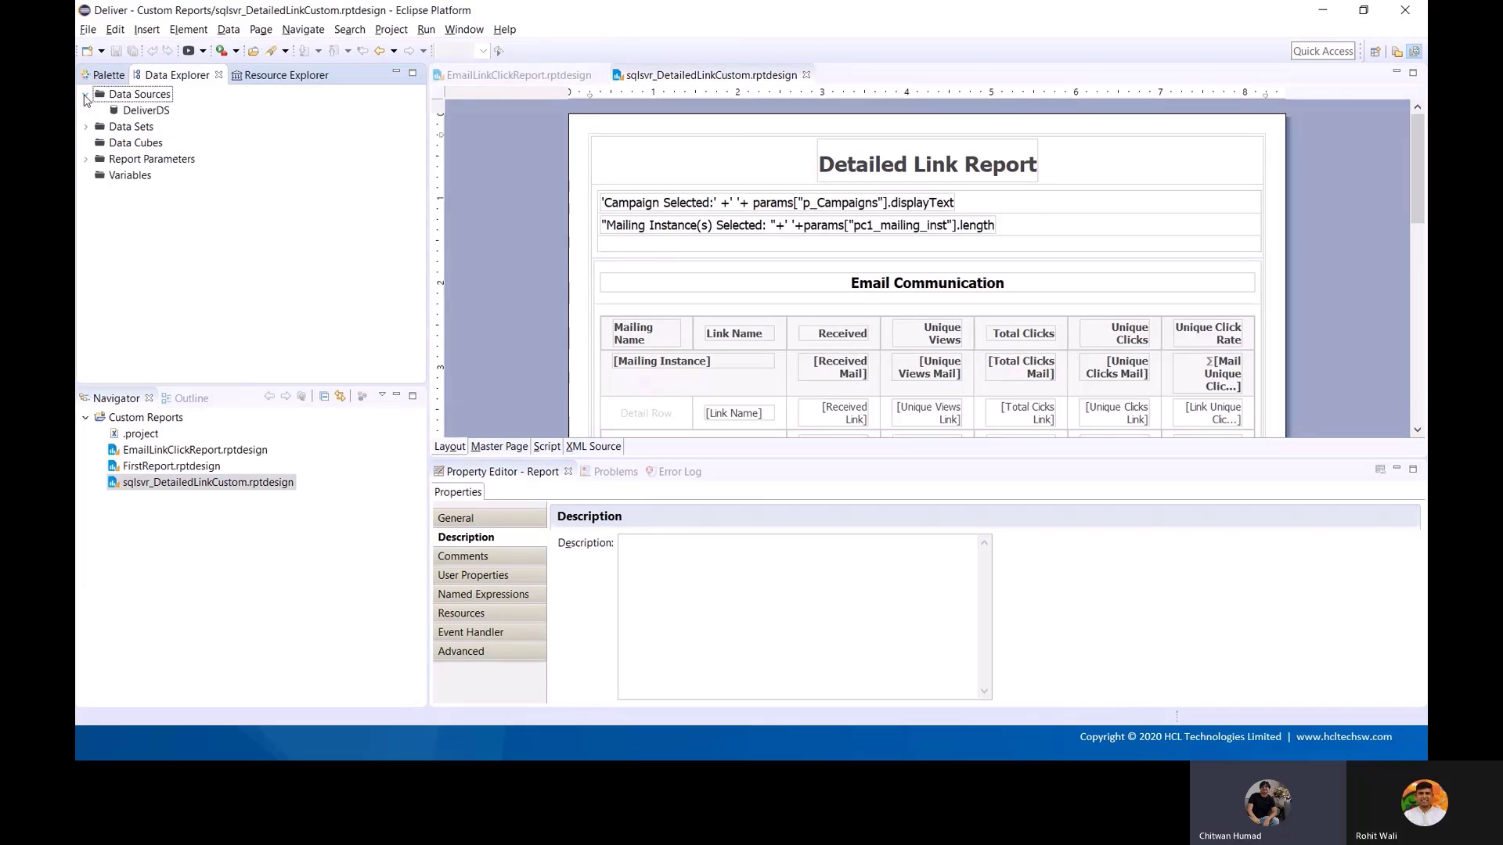
{"action": "double_click", "coordinate": [147, 110]}
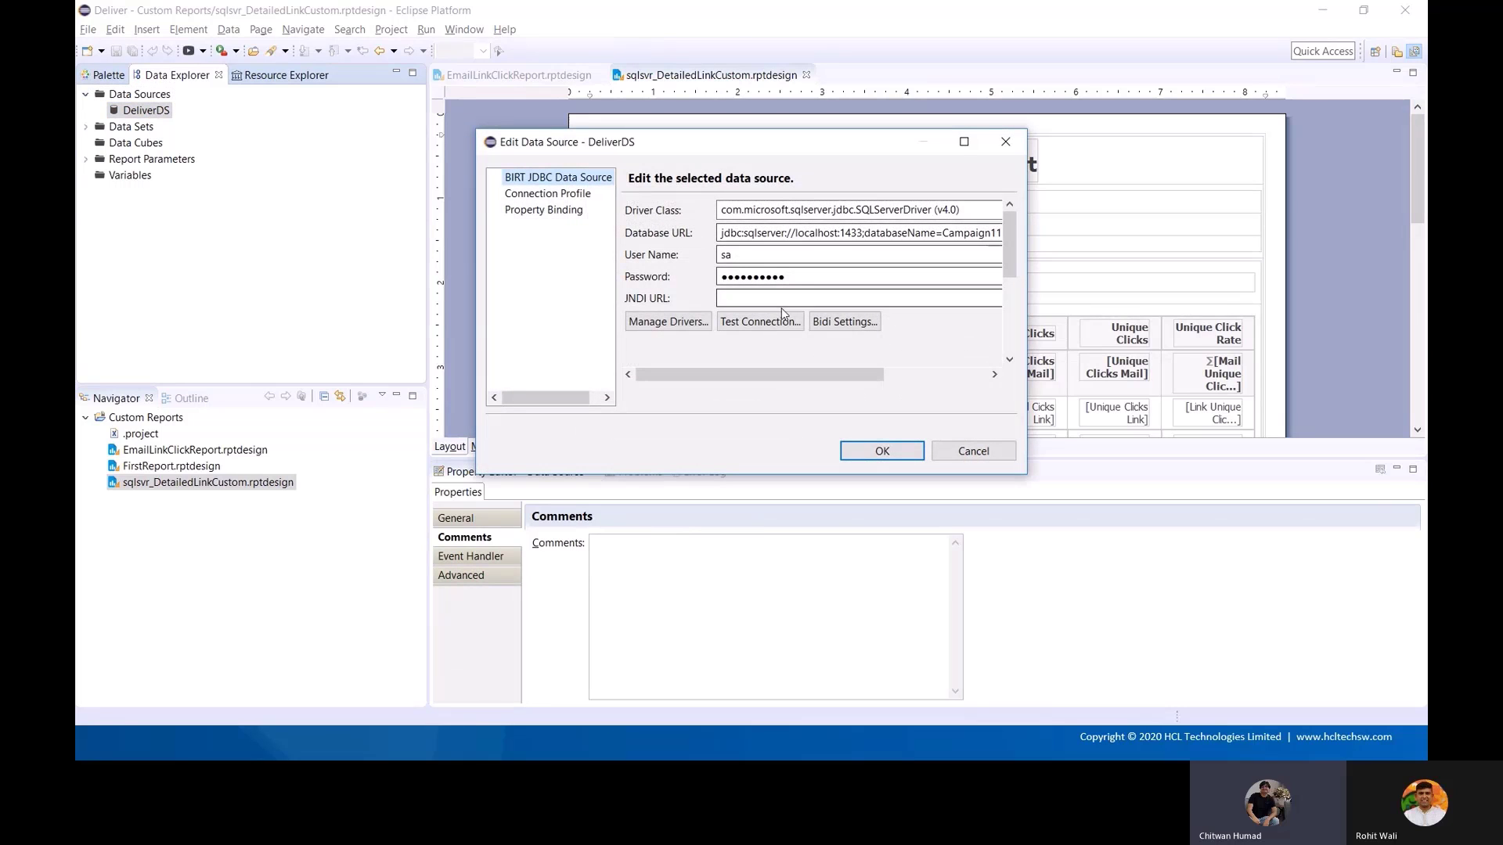
{"action": "left_click", "coordinate": [764, 325]}
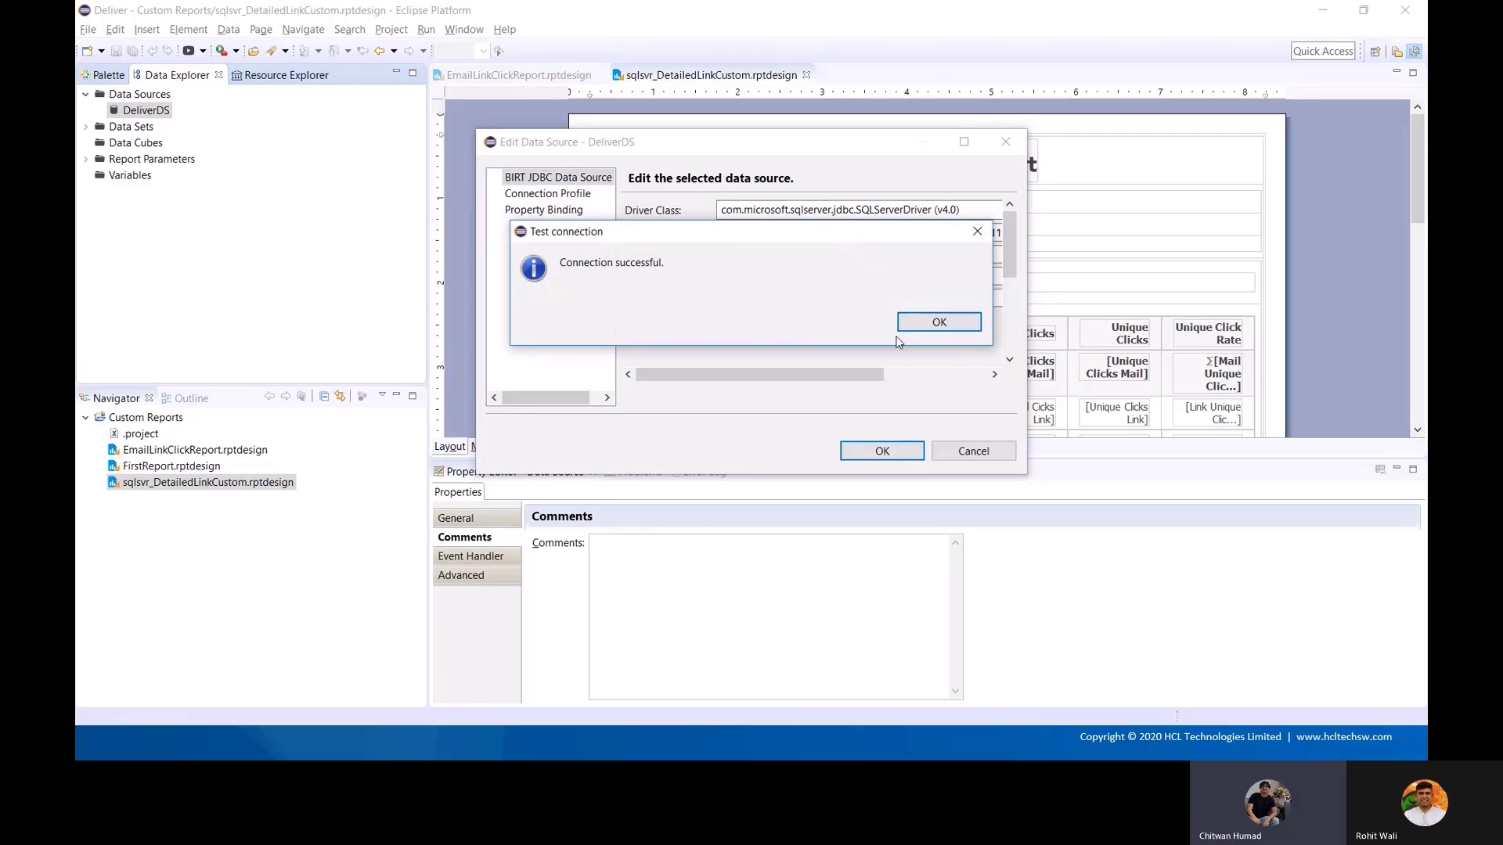
{"action": "left_click", "coordinate": [939, 323]}
{"action": "left_click", "coordinate": [881, 451]}
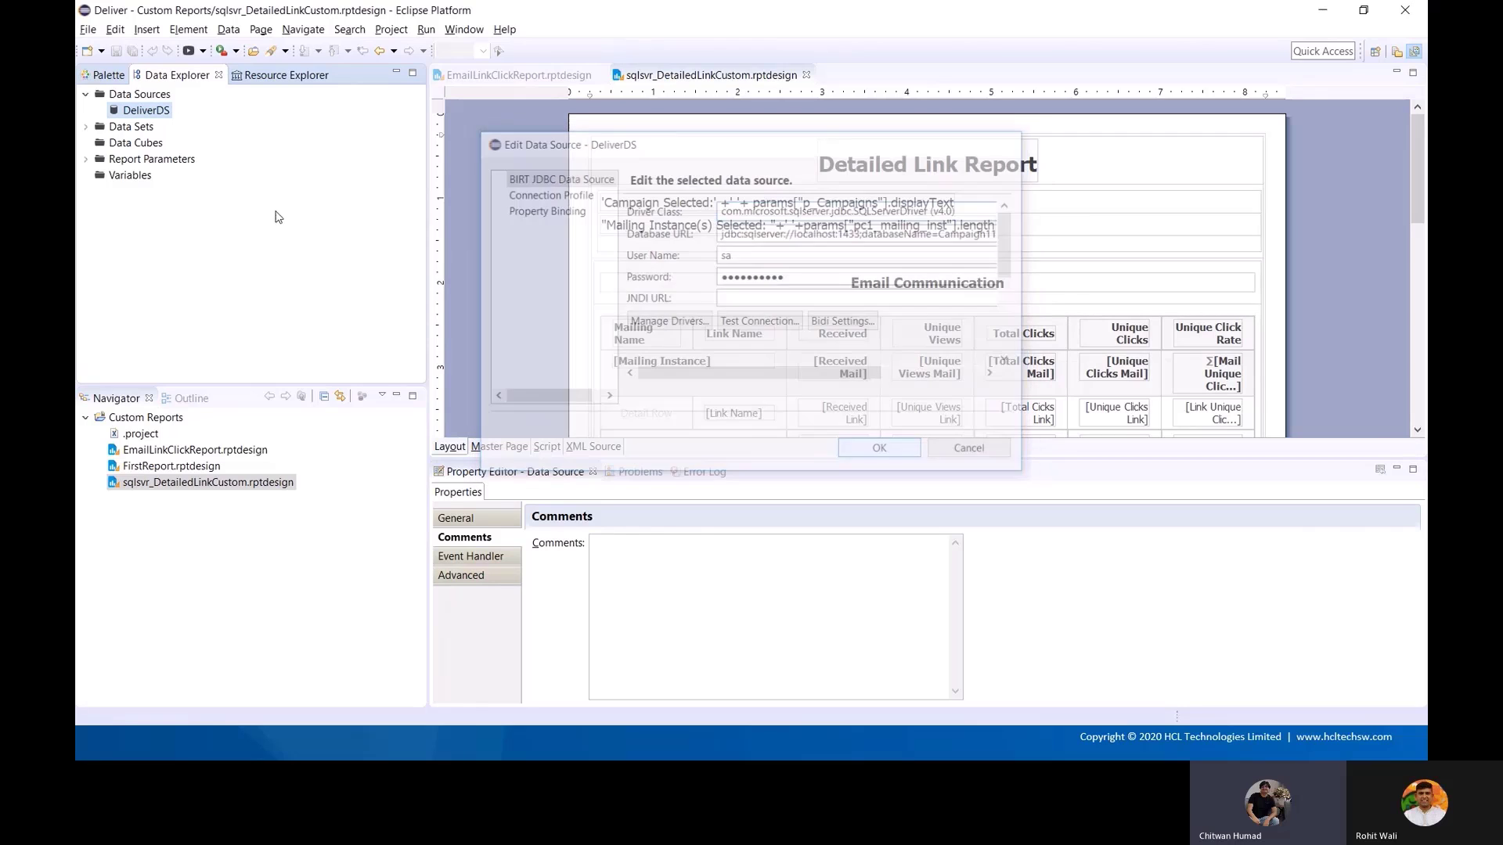
- Show the report's data sets and select the Unique Clicks Link field in the Email Communication table's detail row
{"action": "left_click", "coordinate": [86, 127]}
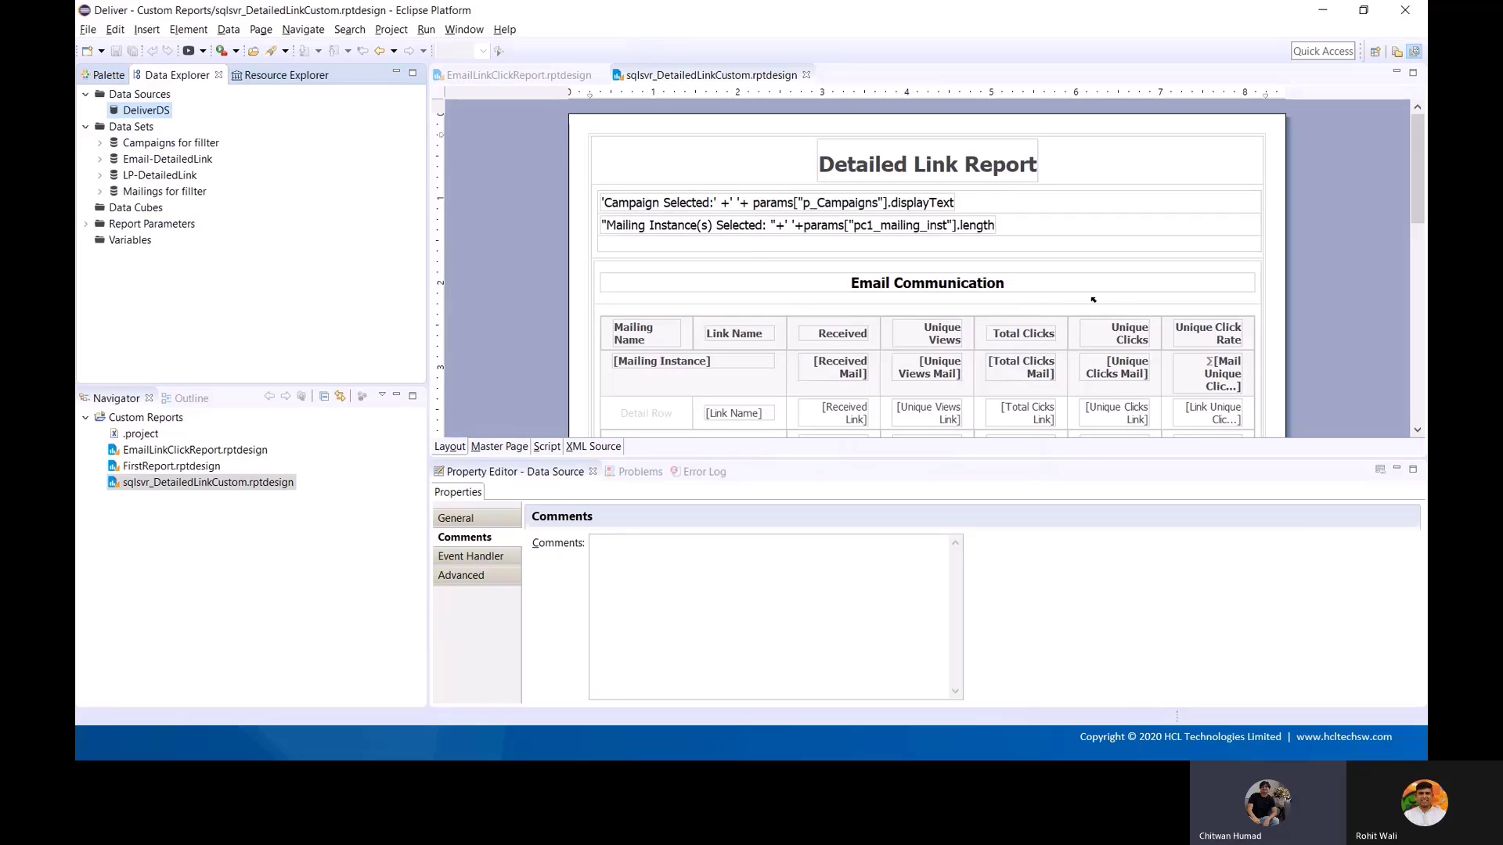
{"action": "scroll", "coordinate": [1110, 301], "scroll_direction": "down", "scroll_amount": 1}
{"action": "scroll", "coordinate": [1110, 301], "scroll_direction": "down", "scroll_amount": 1}
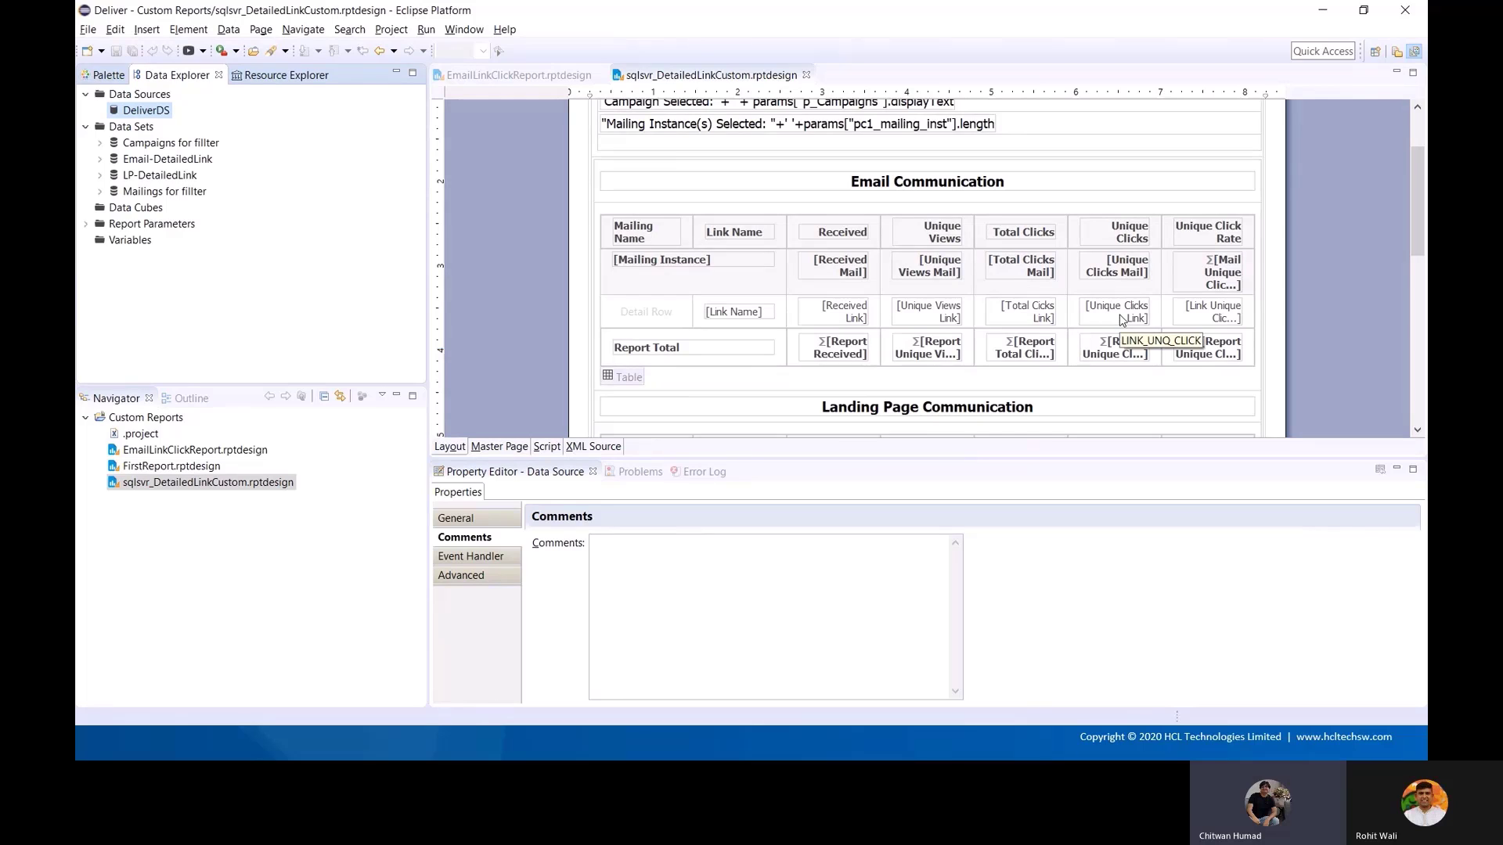
{"action": "left_click", "coordinate": [1123, 321]}
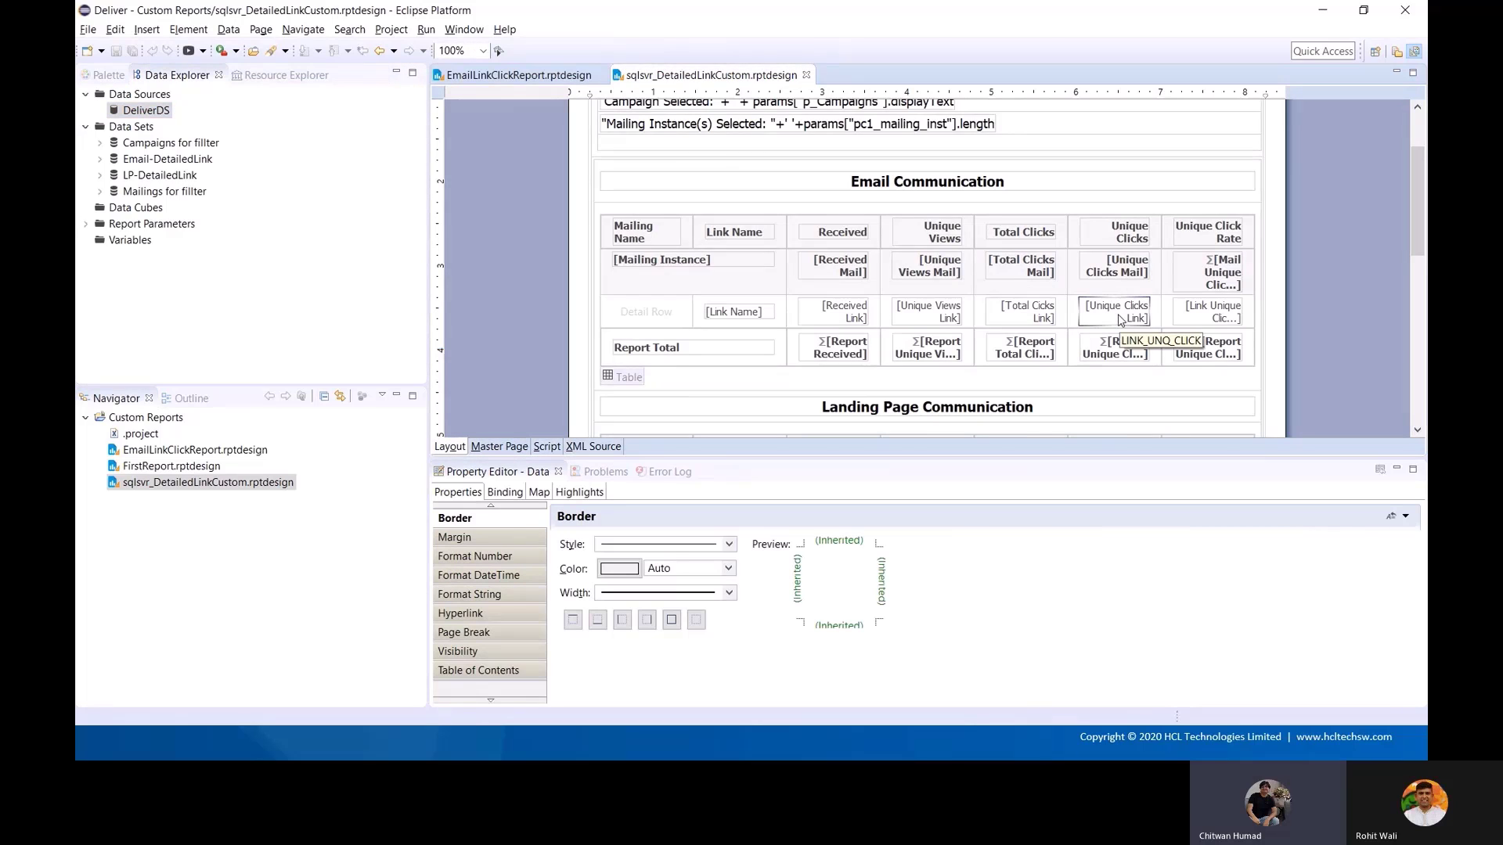
- Preview the report in the web viewer with &p_Campaigns=18 appended to its URL, and run it for the Diwali and Christmas Campaign mailing instances
{"action": "left_click", "coordinate": [188, 51]}
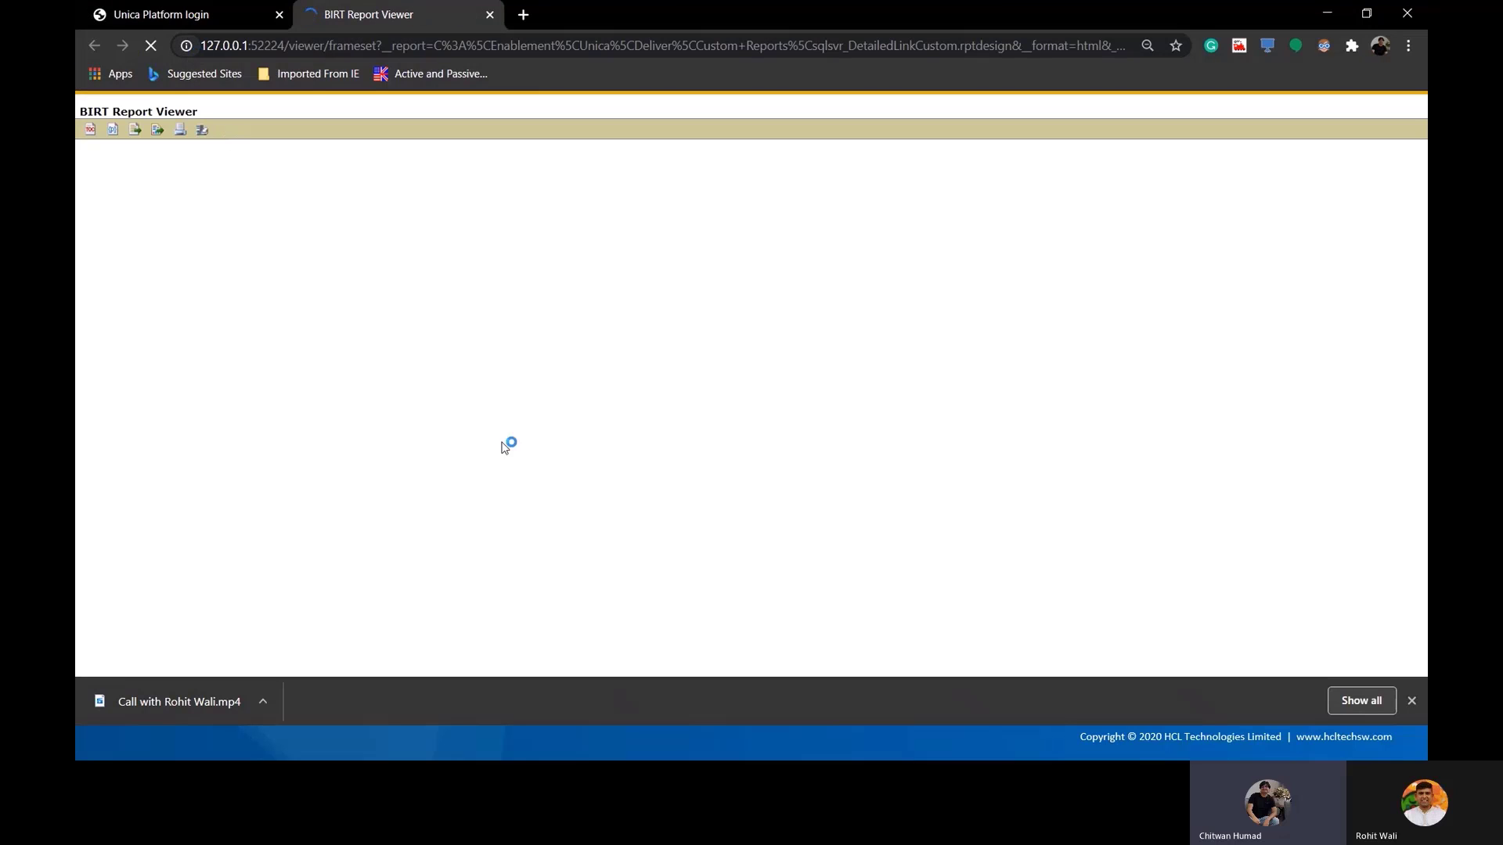
{"action": "left_click", "coordinate": [961, 48]}
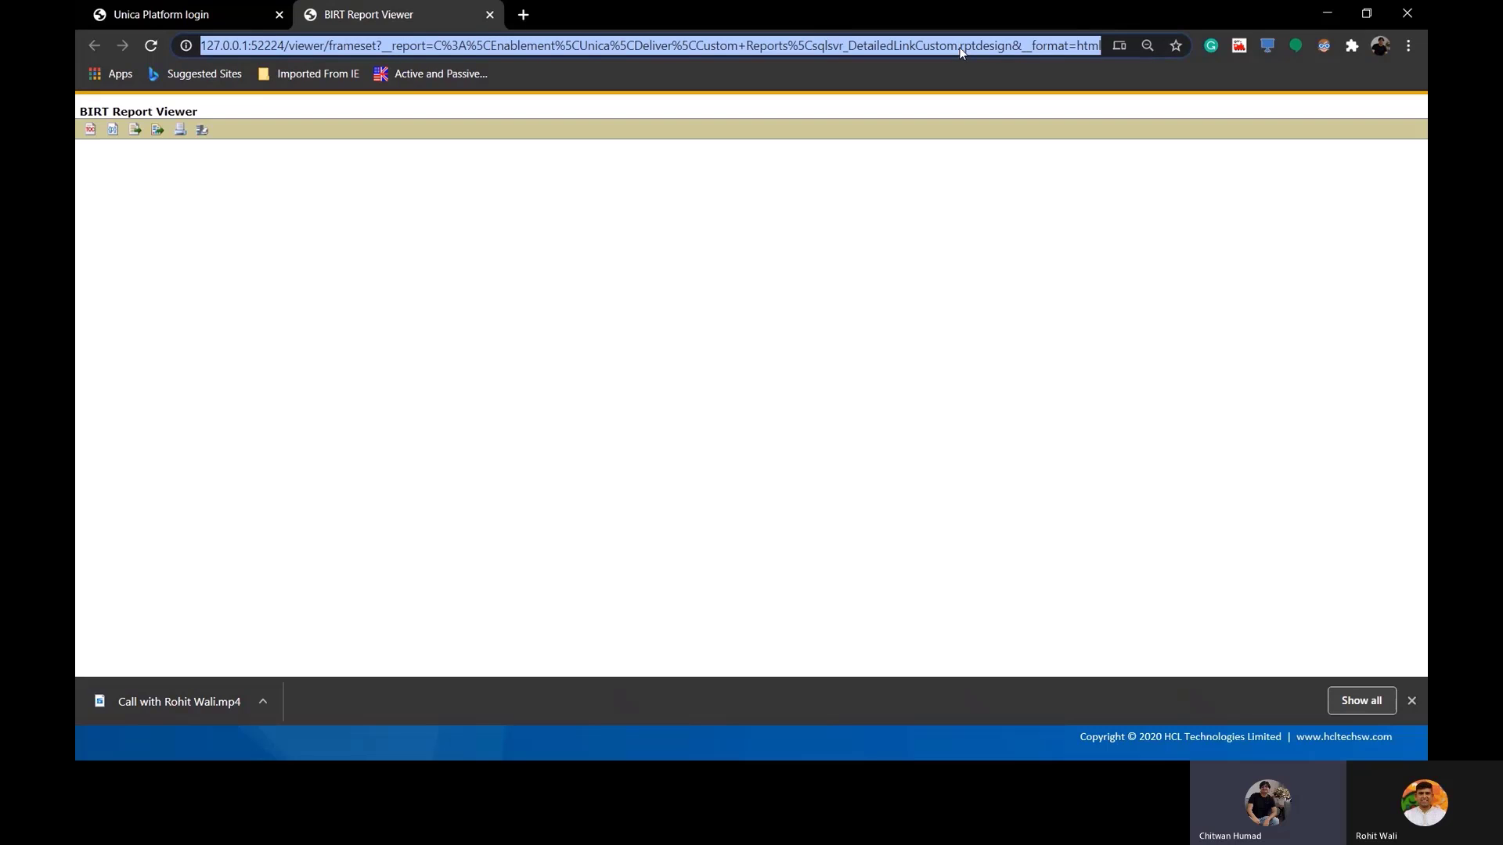
{"action": "key", "text": "End"}
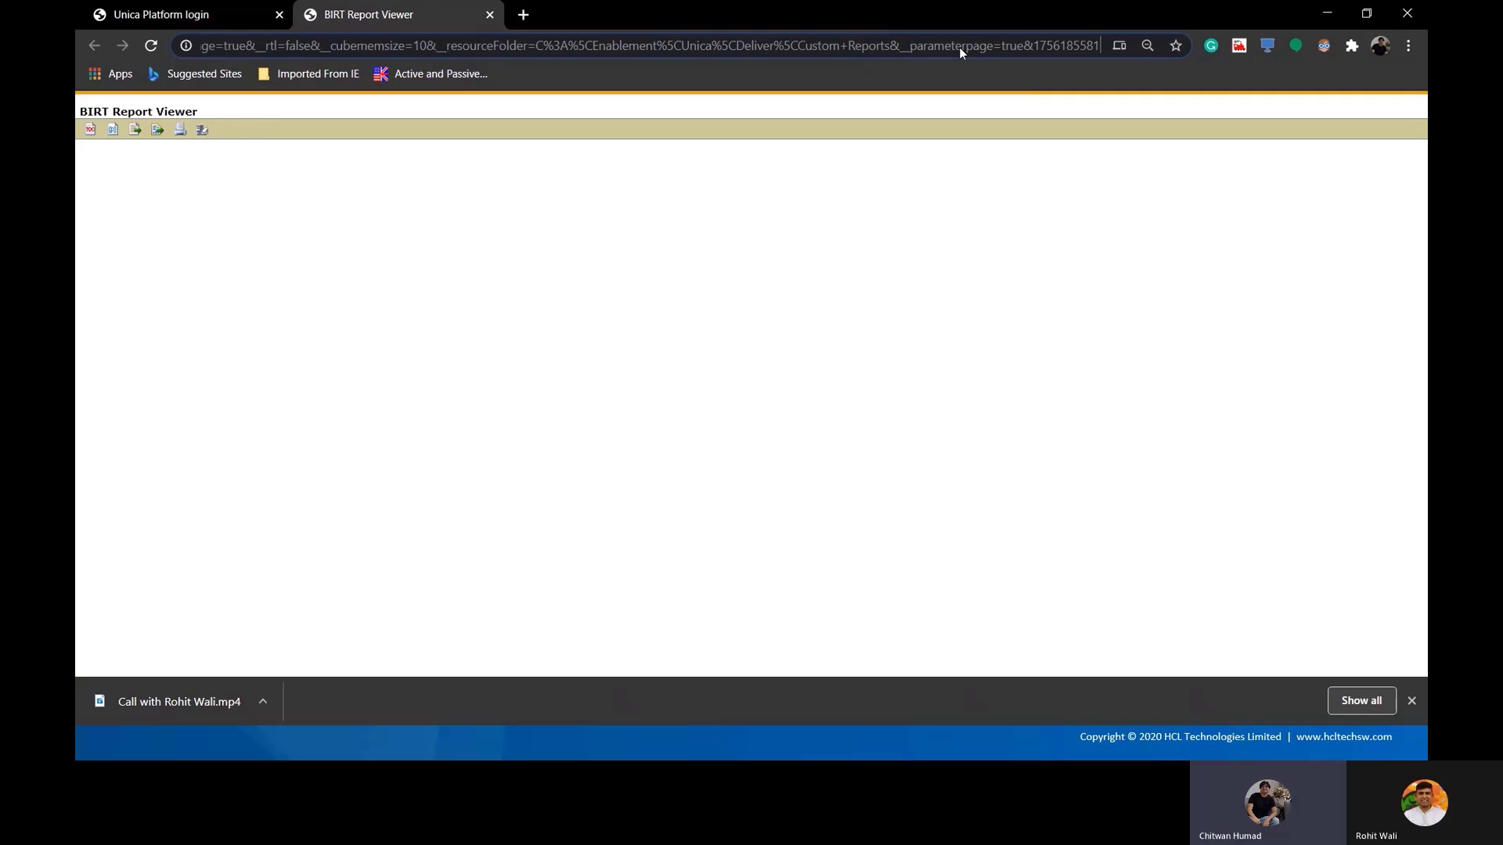
{"action": "type", "text": "&"}
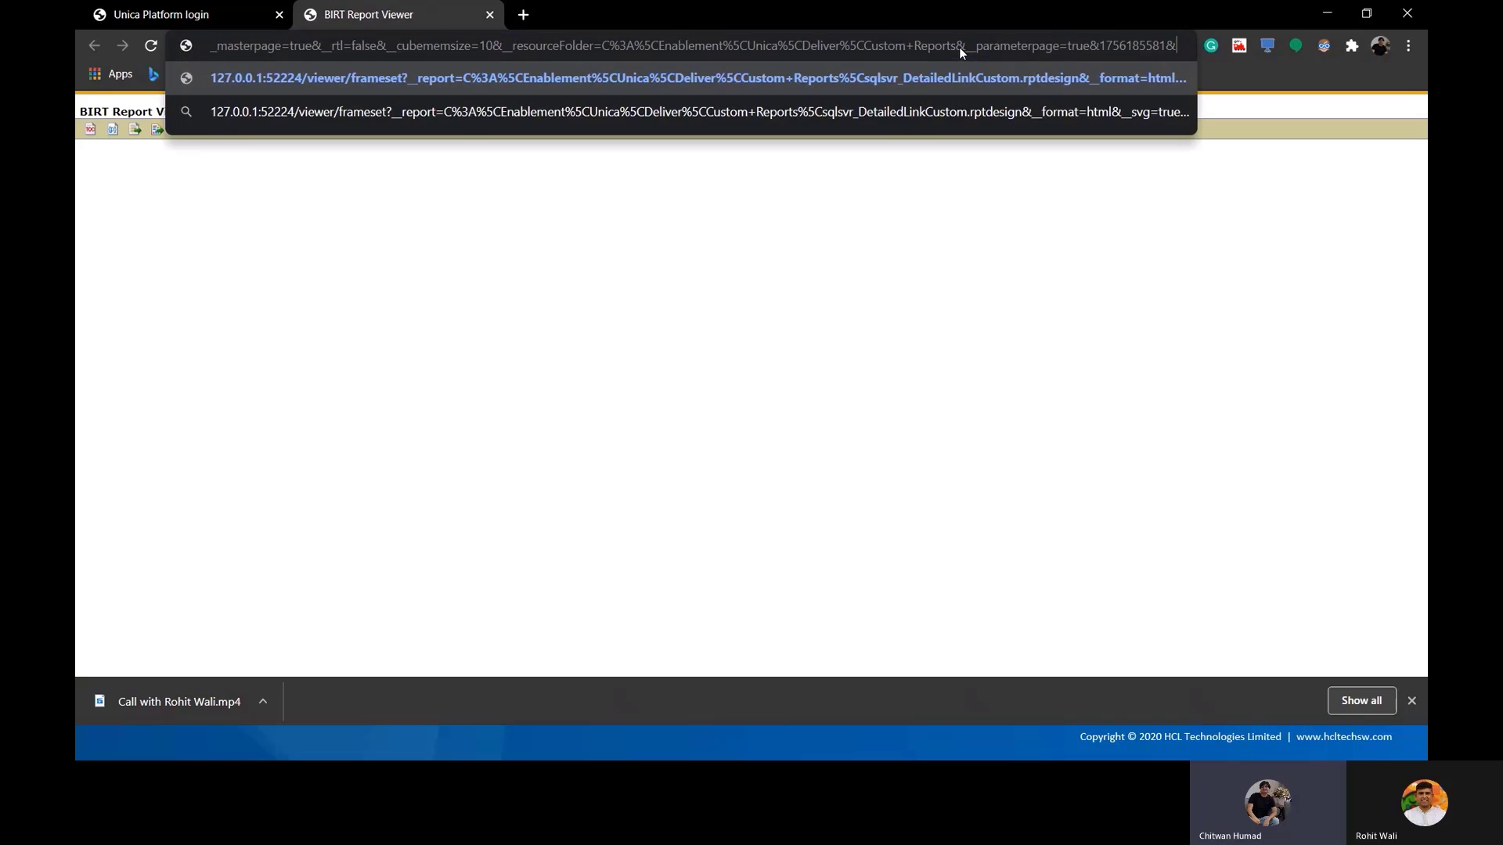
{"action": "type", "text": "p_Campa"}
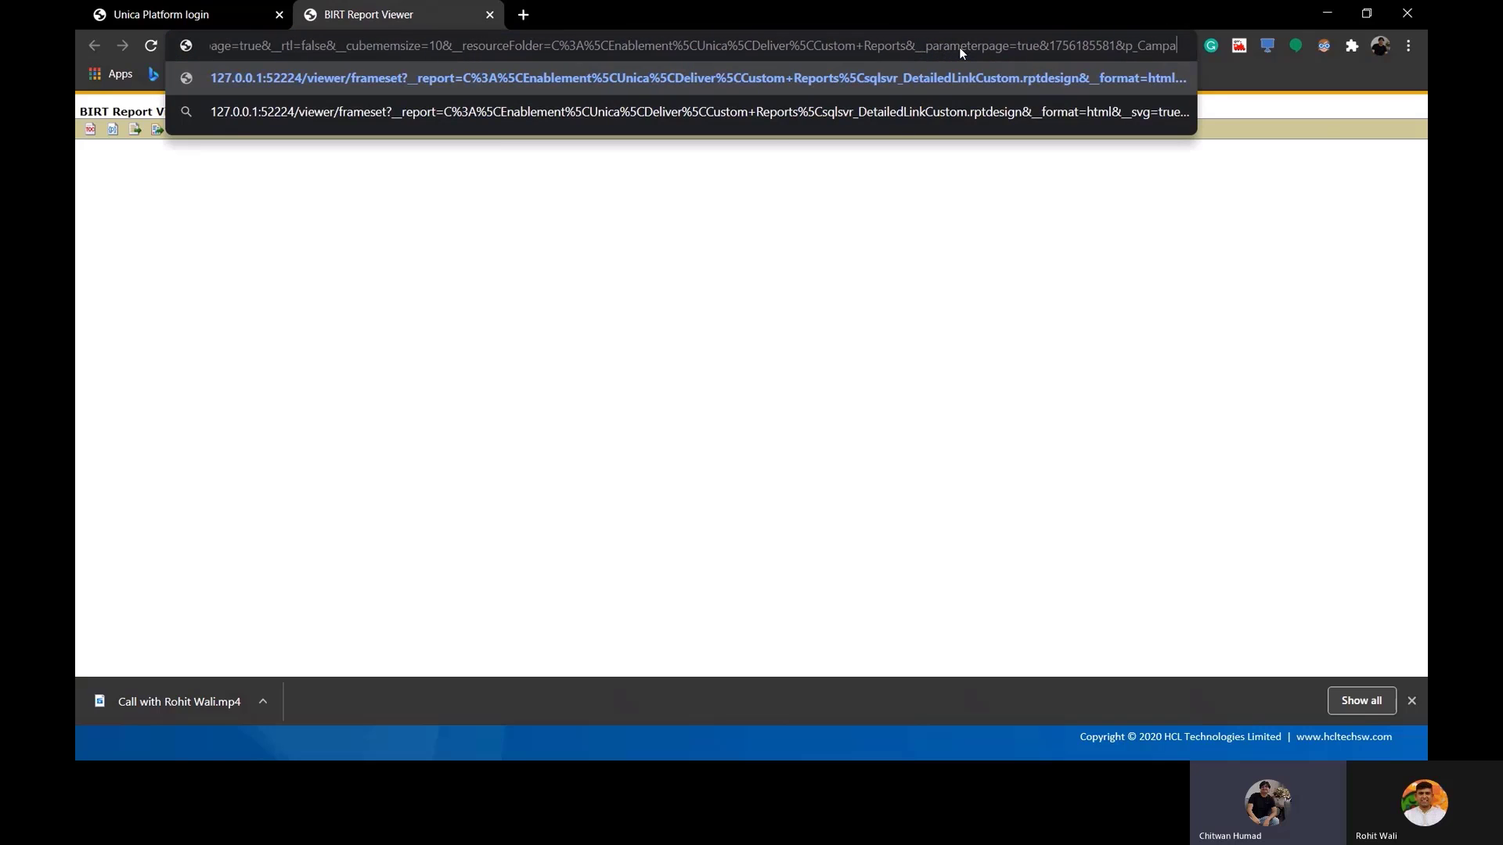
{"action": "type", "text": "igns=18"}
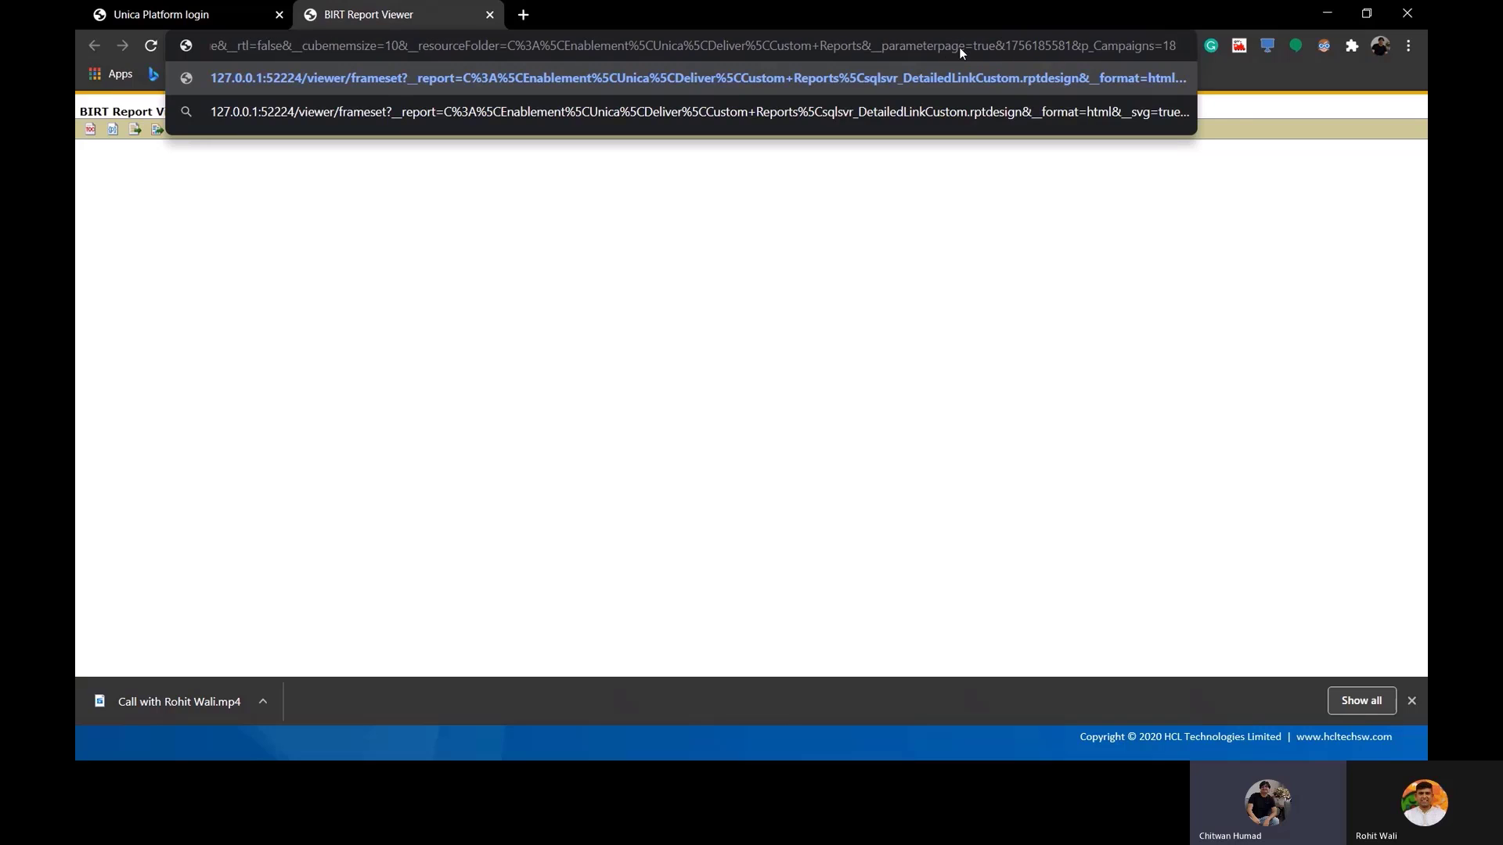
{"action": "key", "text": "Return"}
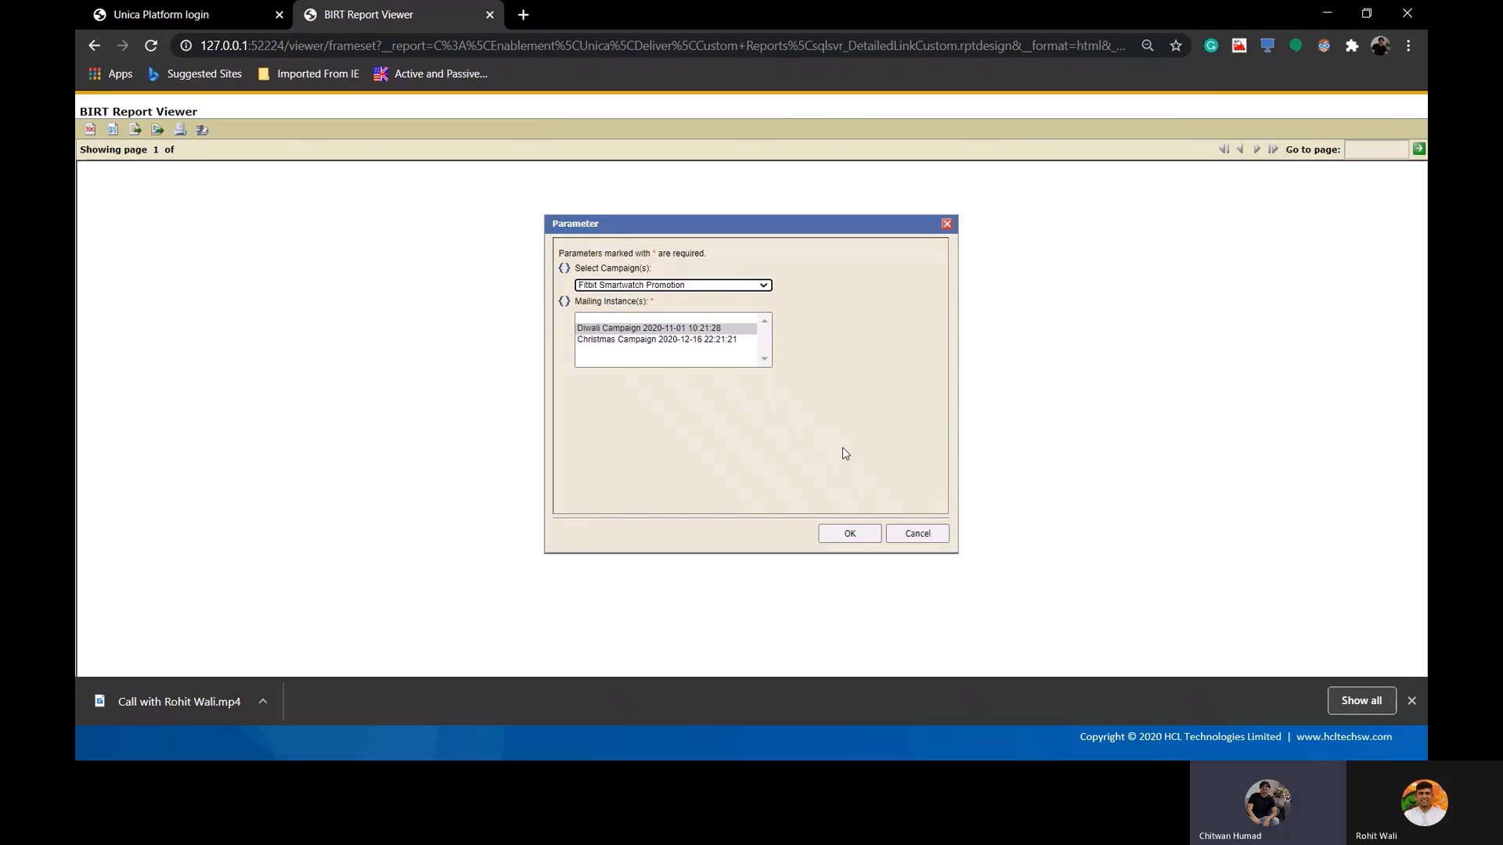
{"action": "left_click", "coordinate": [716, 339], "text": "shift"}
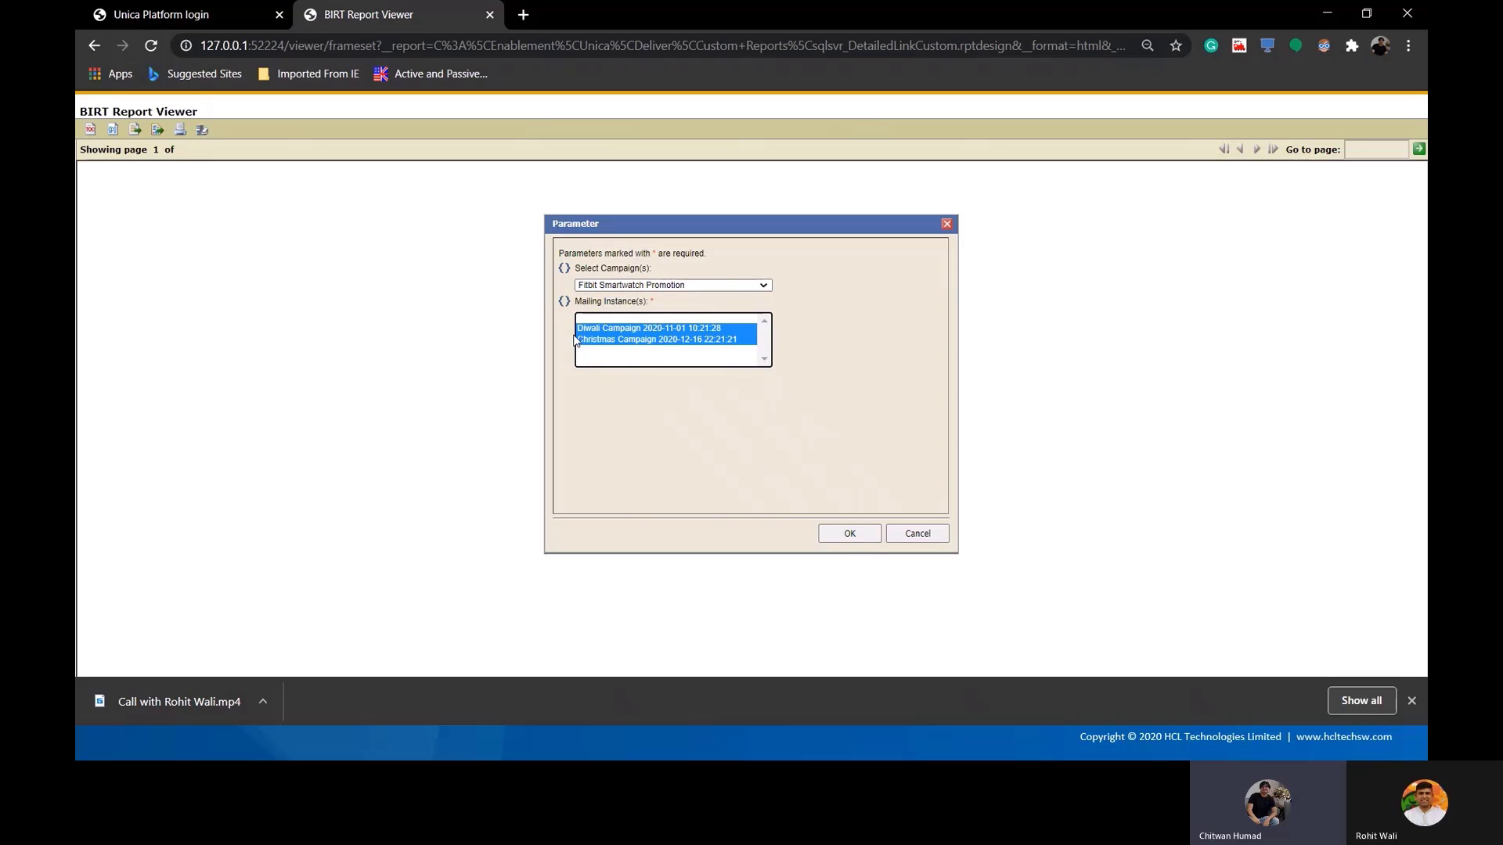
{"action": "left_click", "coordinate": [850, 537]}
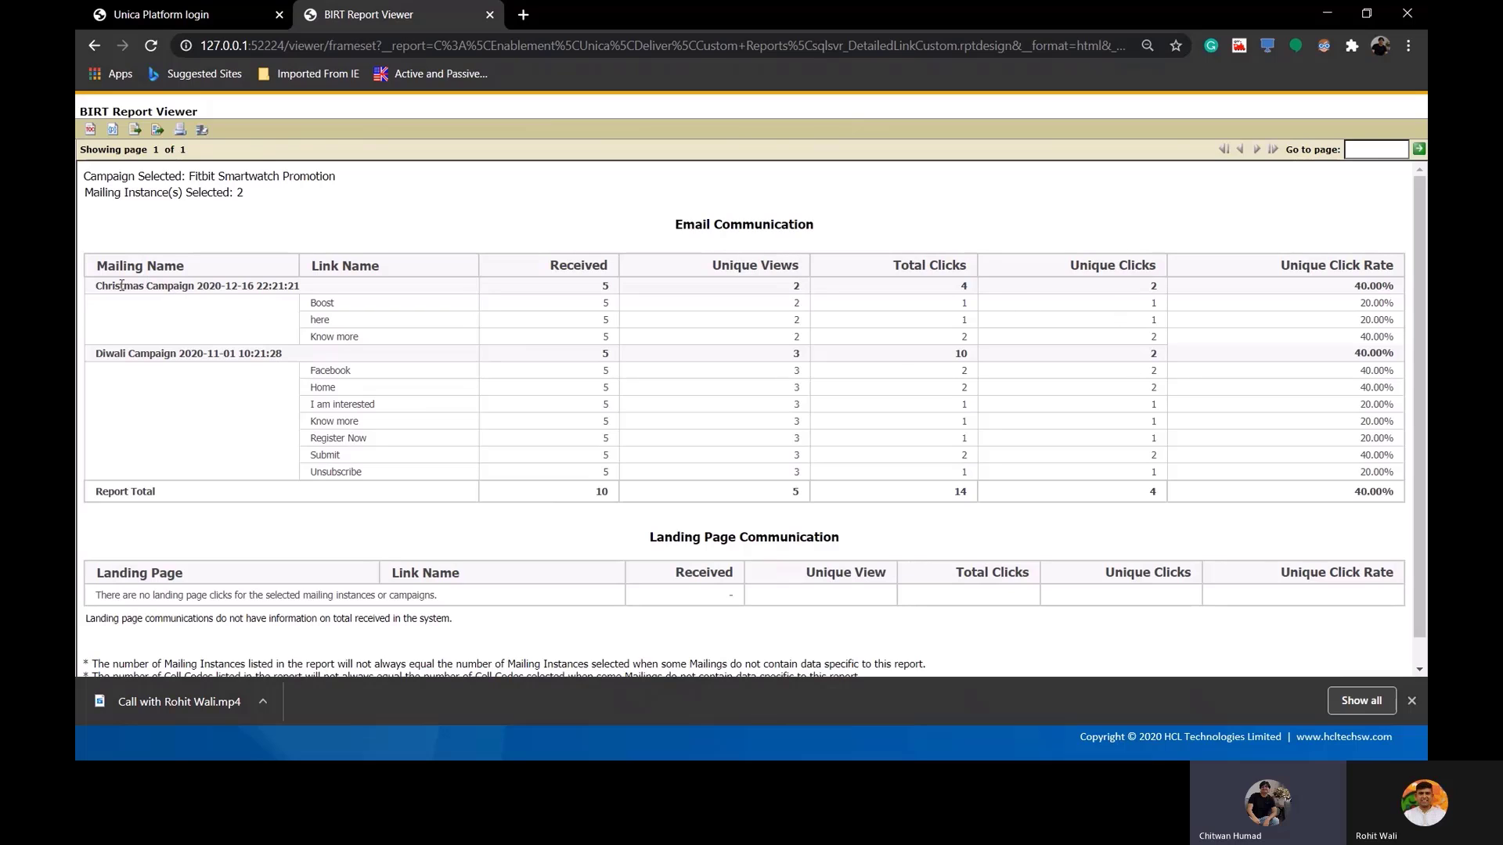
- Examine the Christmas Campaign link rows and the unique clicks of its Know more link in the preview, and return to Eclipse
{"action": "left_click_drag", "start_coordinate": [108, 285], "coordinate": [362, 339]}
{"action": "left_click", "coordinate": [312, 304]}
{"action": "left_click", "coordinate": [378, 343]}
{"action": "left_click_drag", "start_coordinate": [1148, 342], "coordinate": [1155, 338]}
{"action": "left_click", "coordinate": [1163, 342]}
{"action": "left_click_drag", "start_coordinate": [1146, 339], "coordinate": [1158, 340]}
{"action": "left_click", "coordinate": [1162, 339]}
{"action": "key", "text": "alt+Tab"}
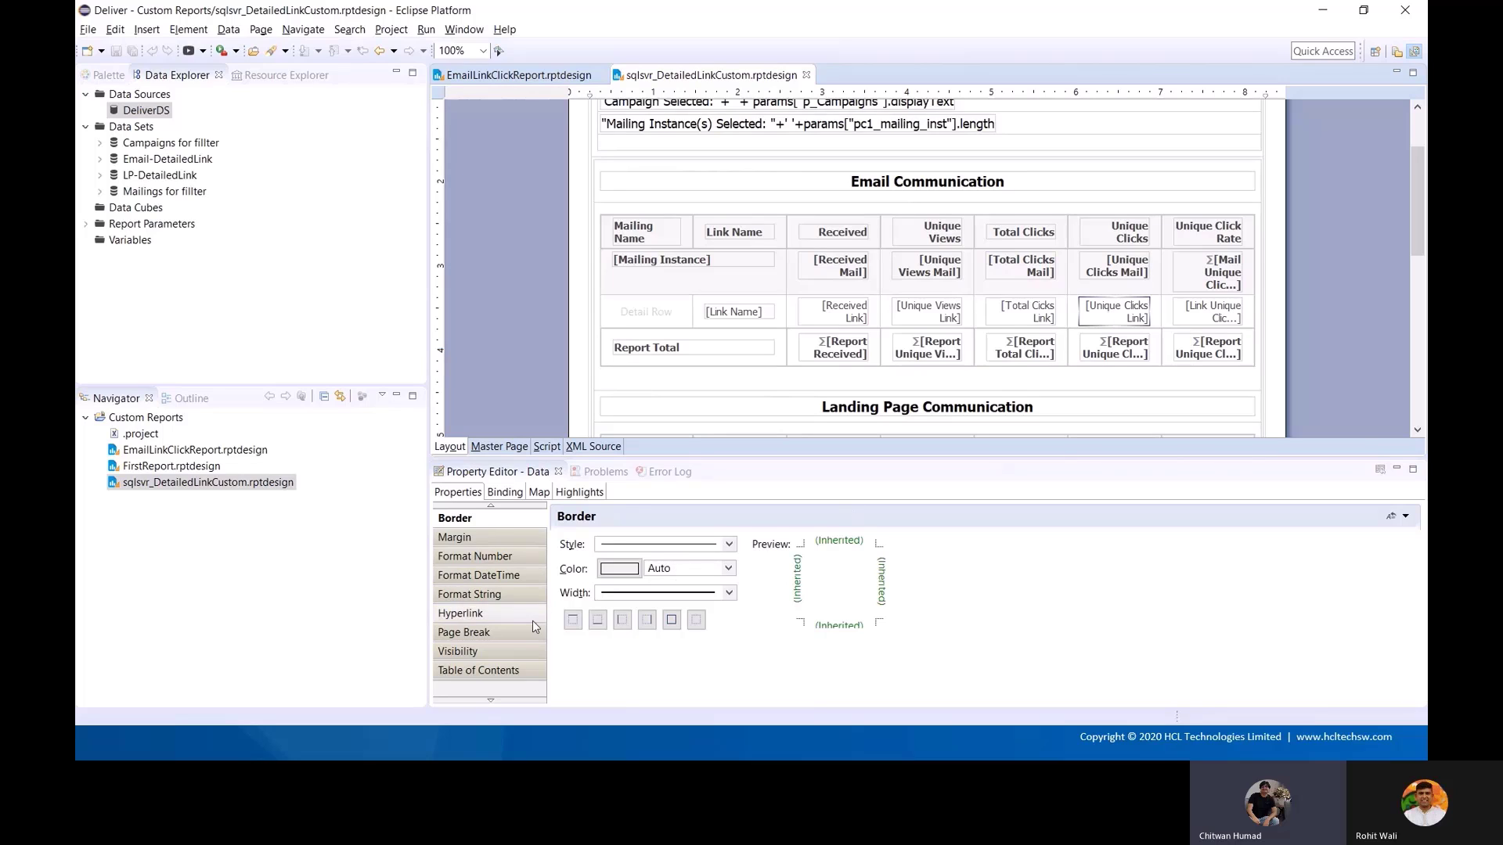
{"action": "left_click", "coordinate": [485, 615]}
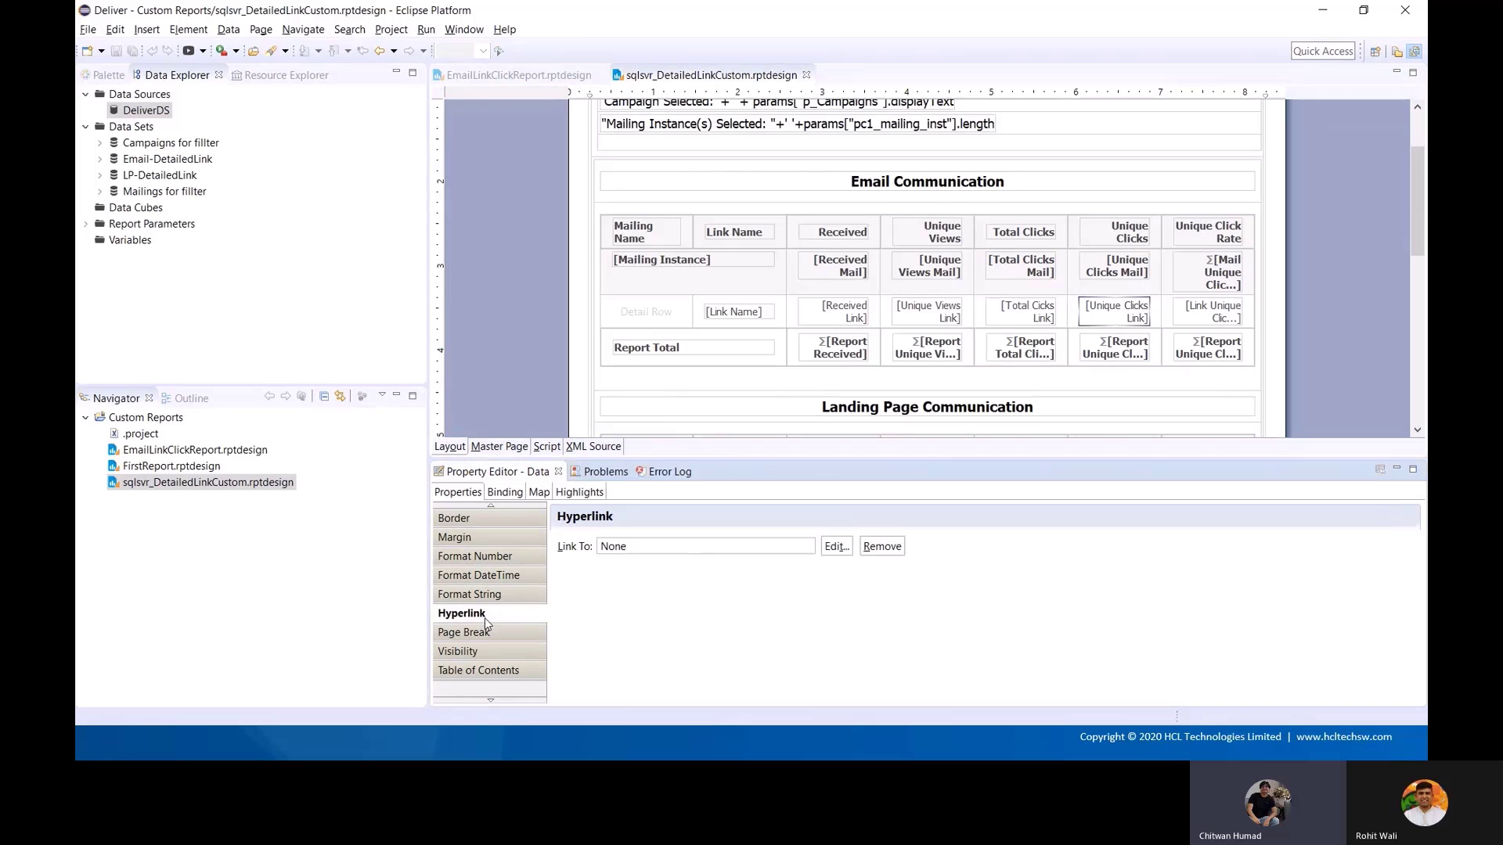
{"action": "left_click", "coordinate": [836, 546]}
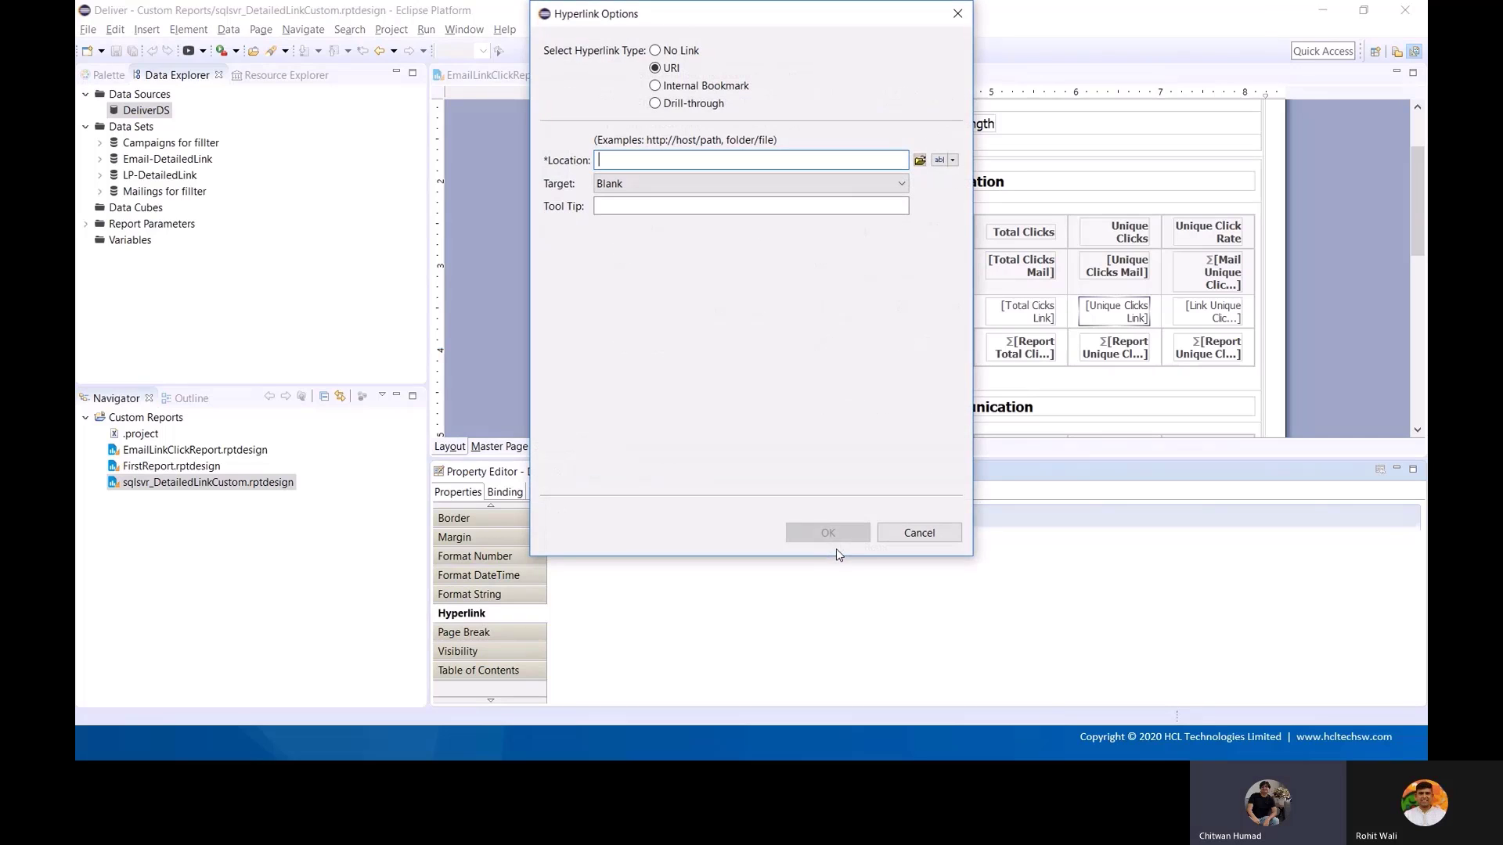
{"action": "left_click", "coordinate": [655, 104]}
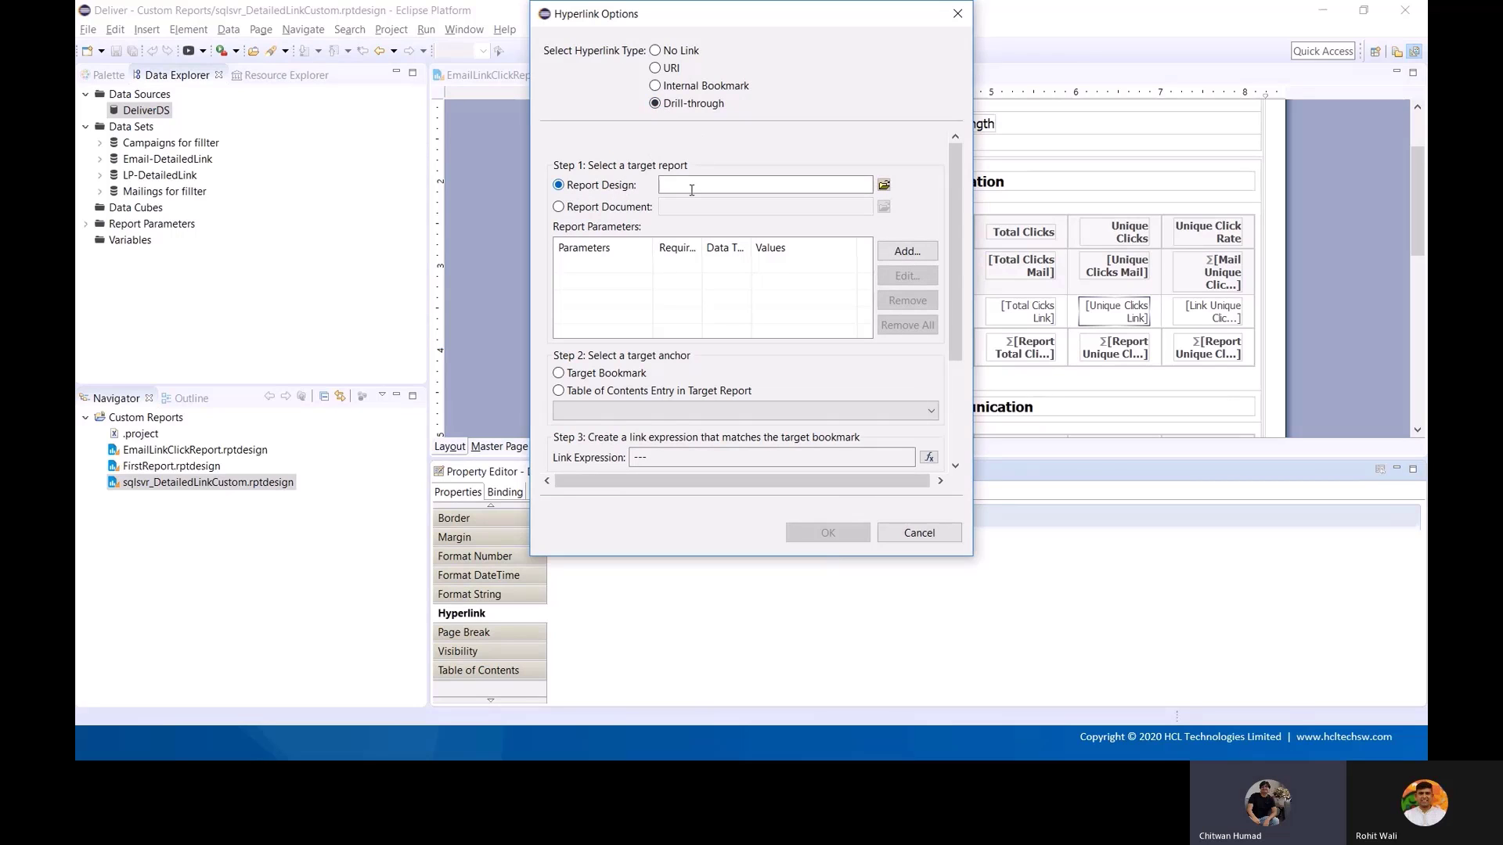
{"action": "left_click", "coordinate": [884, 187]}
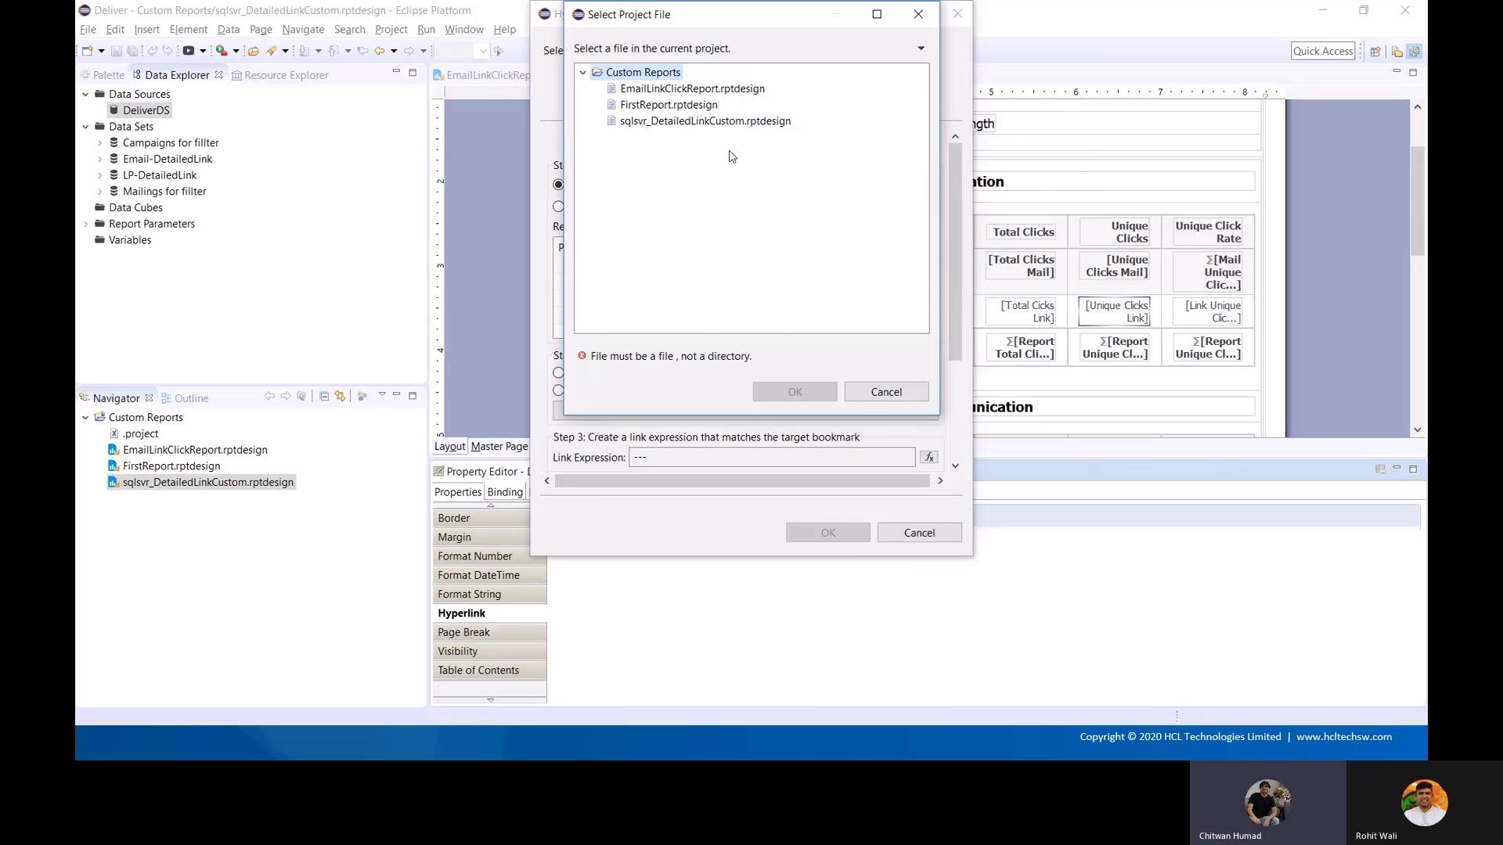
{"action": "left_click", "coordinate": [726, 93]}
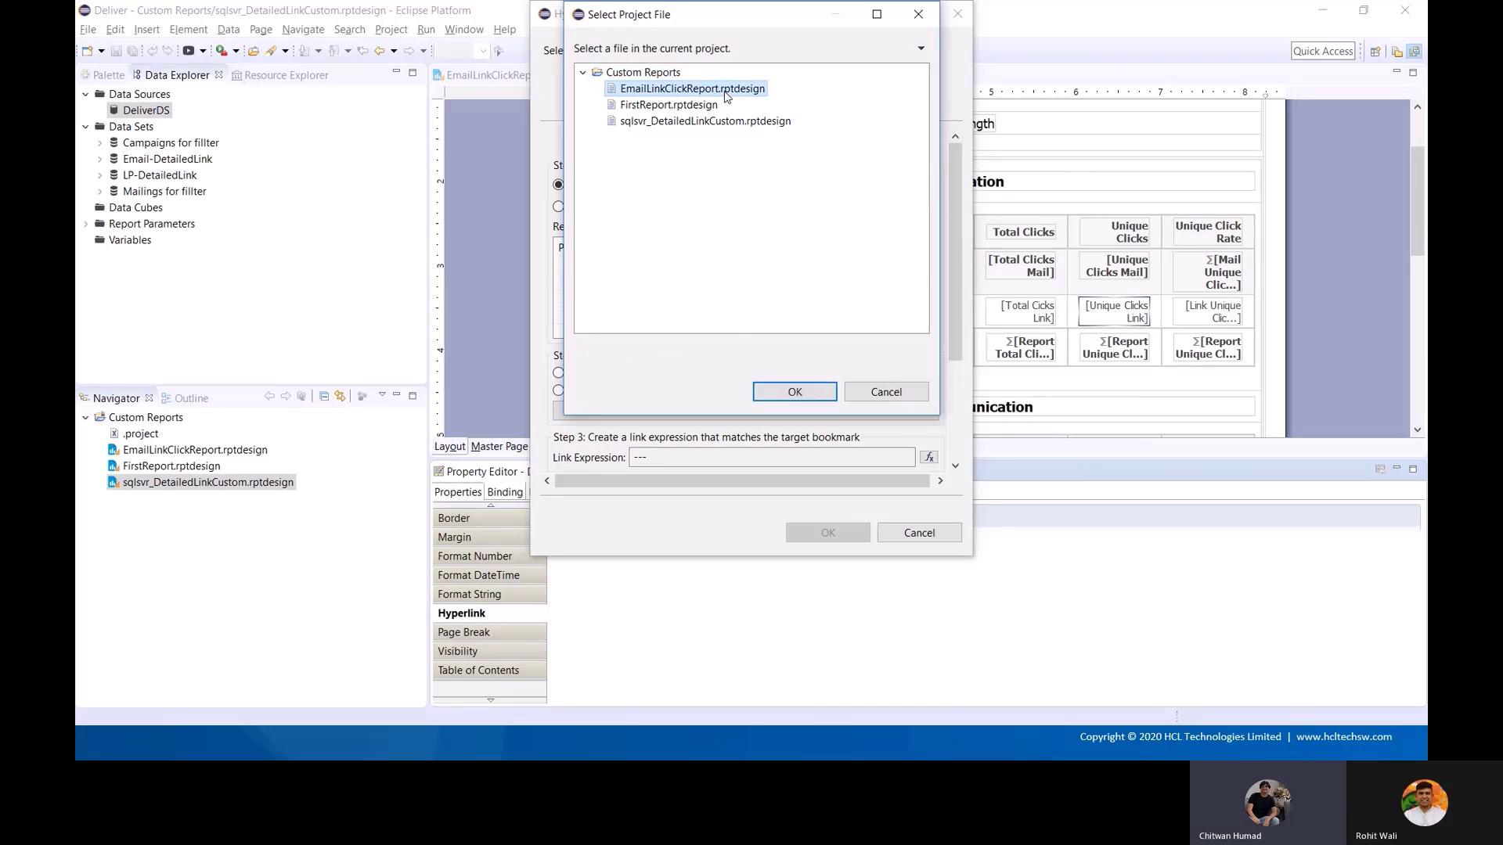
{"action": "left_click", "coordinate": [787, 391]}
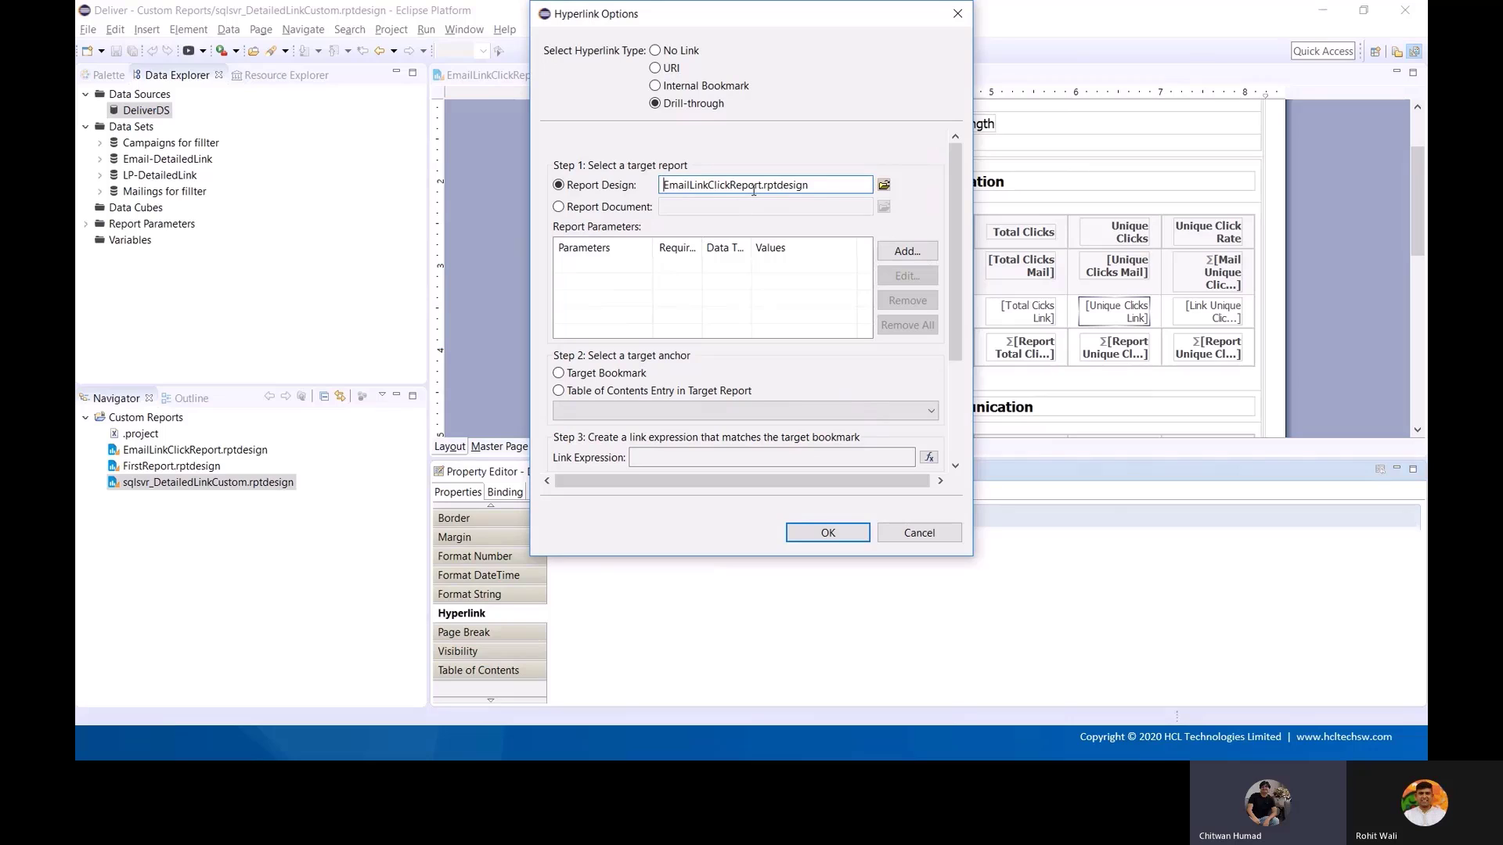
{"action": "left_click", "coordinate": [908, 252]}
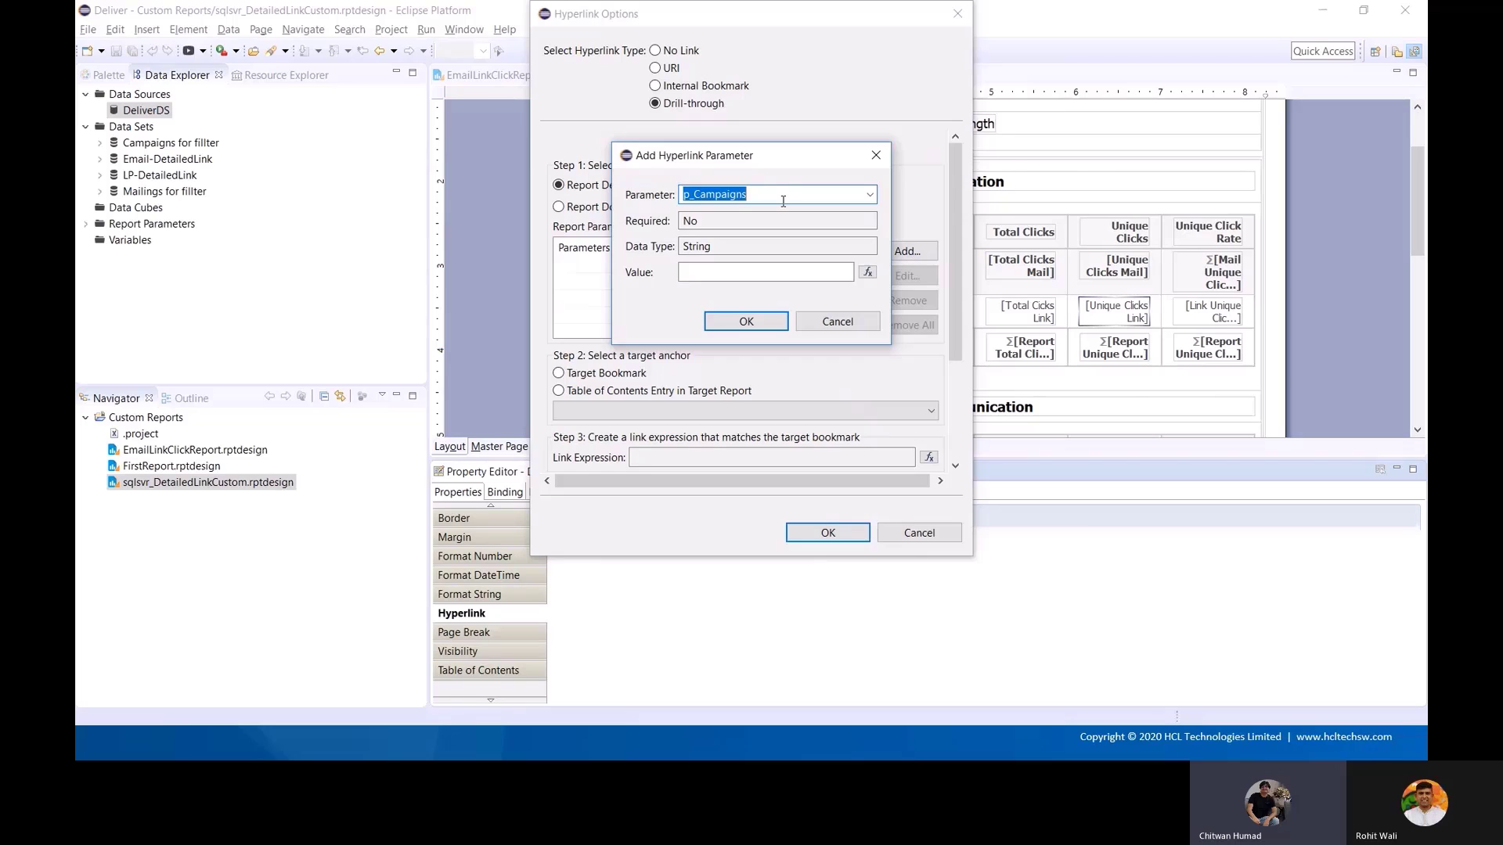
{"action": "left_click", "coordinate": [777, 249]}
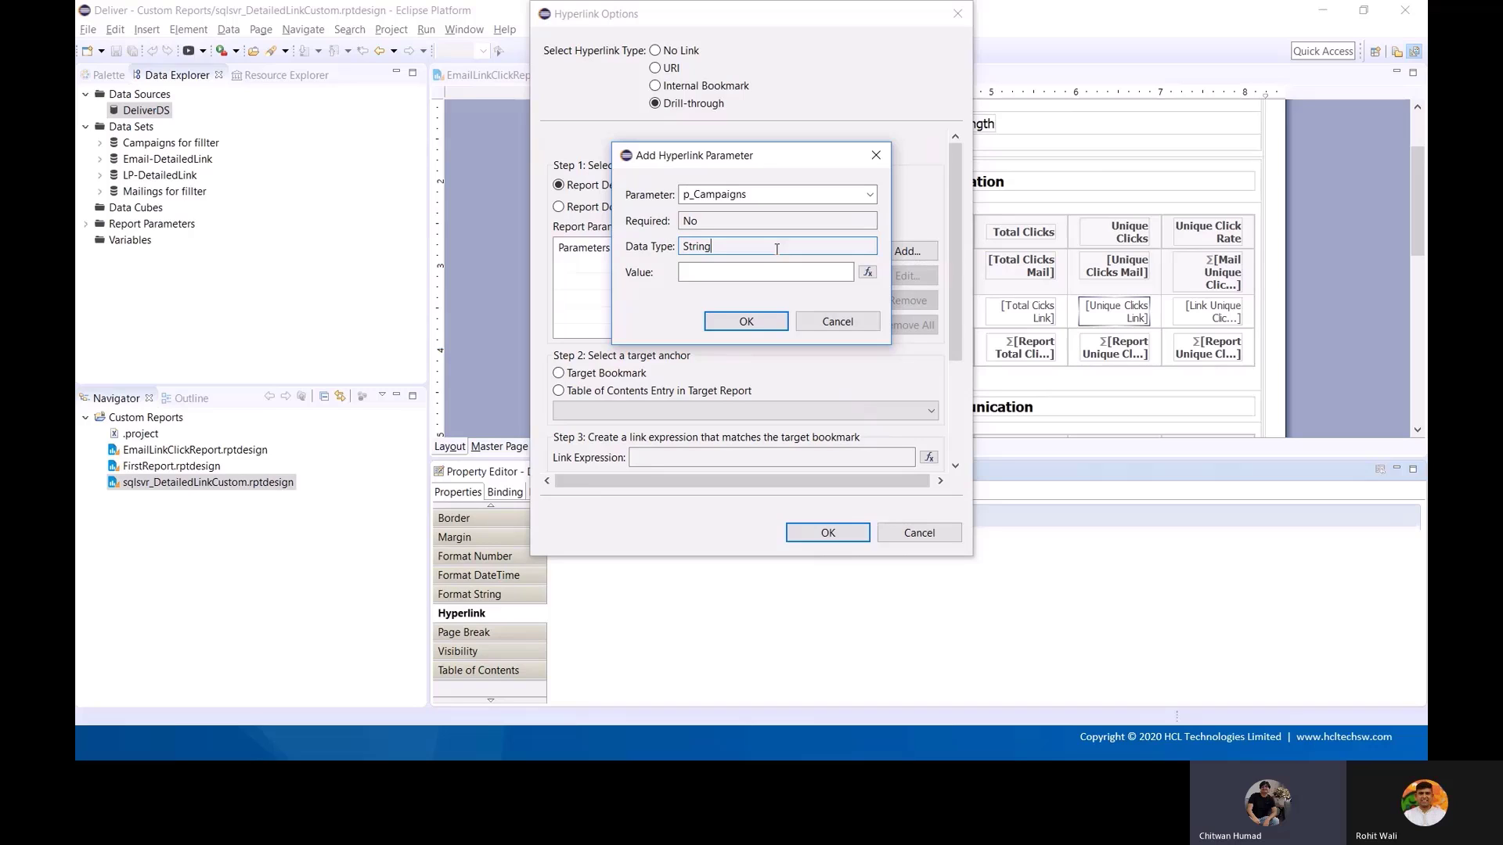
{"action": "left_click_drag", "start_coordinate": [717, 248], "coordinate": [630, 242]}
{"action": "left_click", "coordinate": [745, 250]}
{"action": "left_click", "coordinate": [836, 321]}
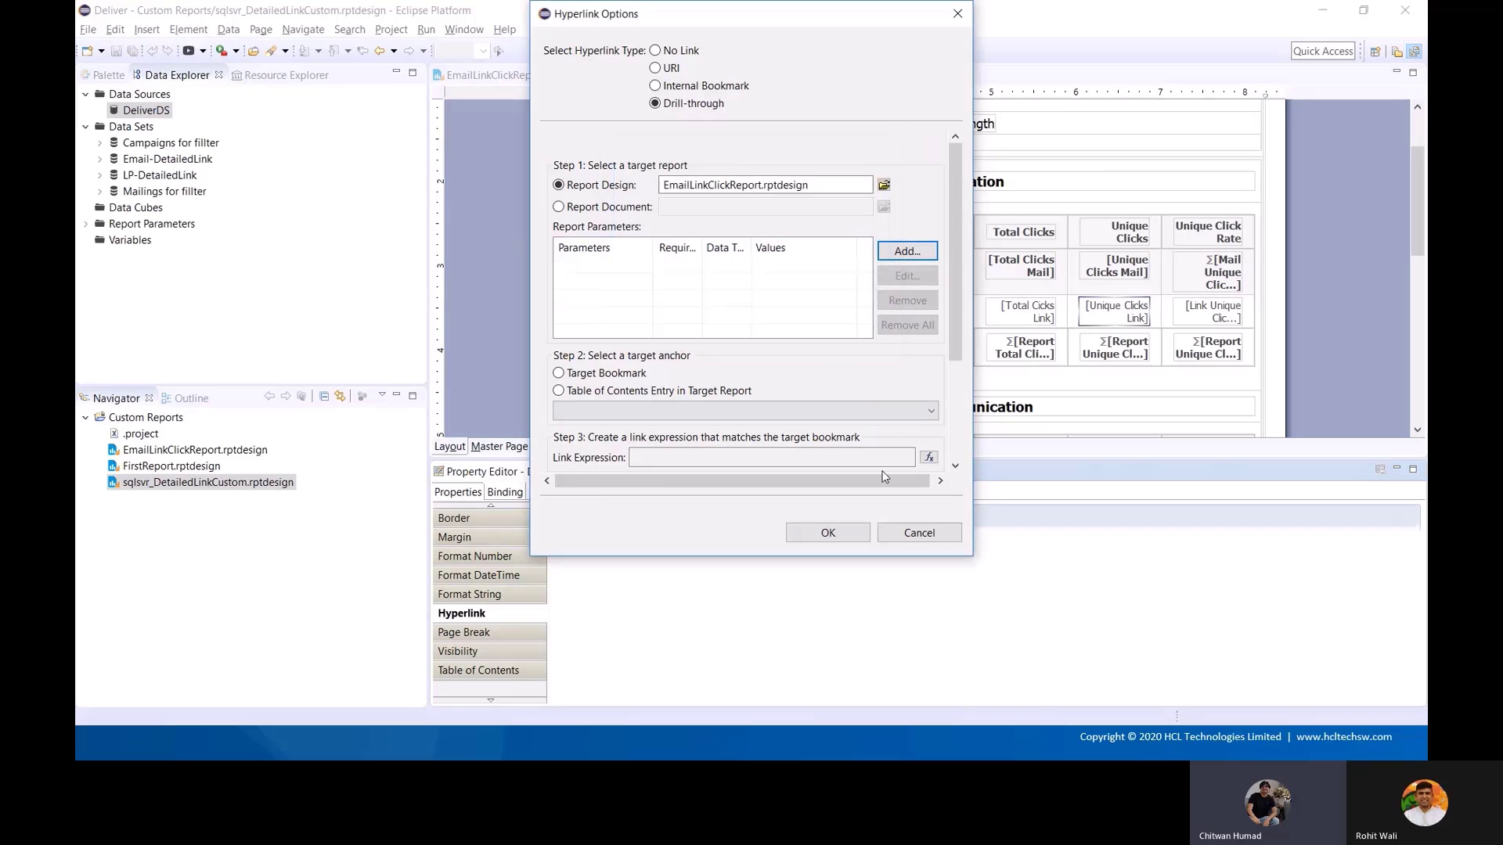
{"action": "left_click", "coordinate": [920, 534]}
- Show the EmailLinkClickReport.rptdesign layout and locate its file in the Custom Reports folder in File Explorer
{"action": "left_click", "coordinate": [523, 82]}
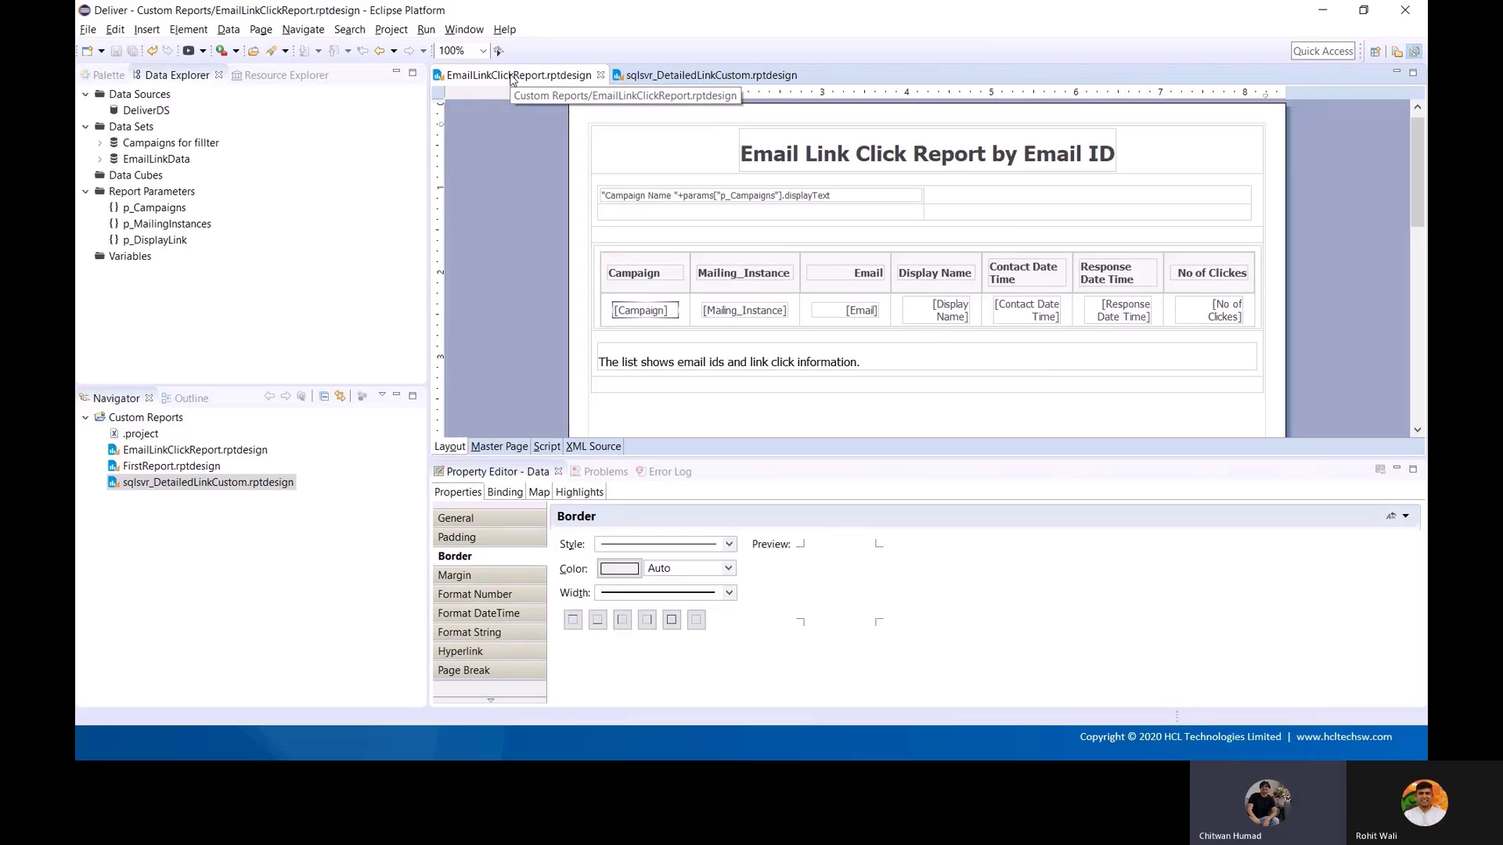
{"action": "key", "text": "alt+Tab"}
{"action": "key", "text": "alt+Tab"}
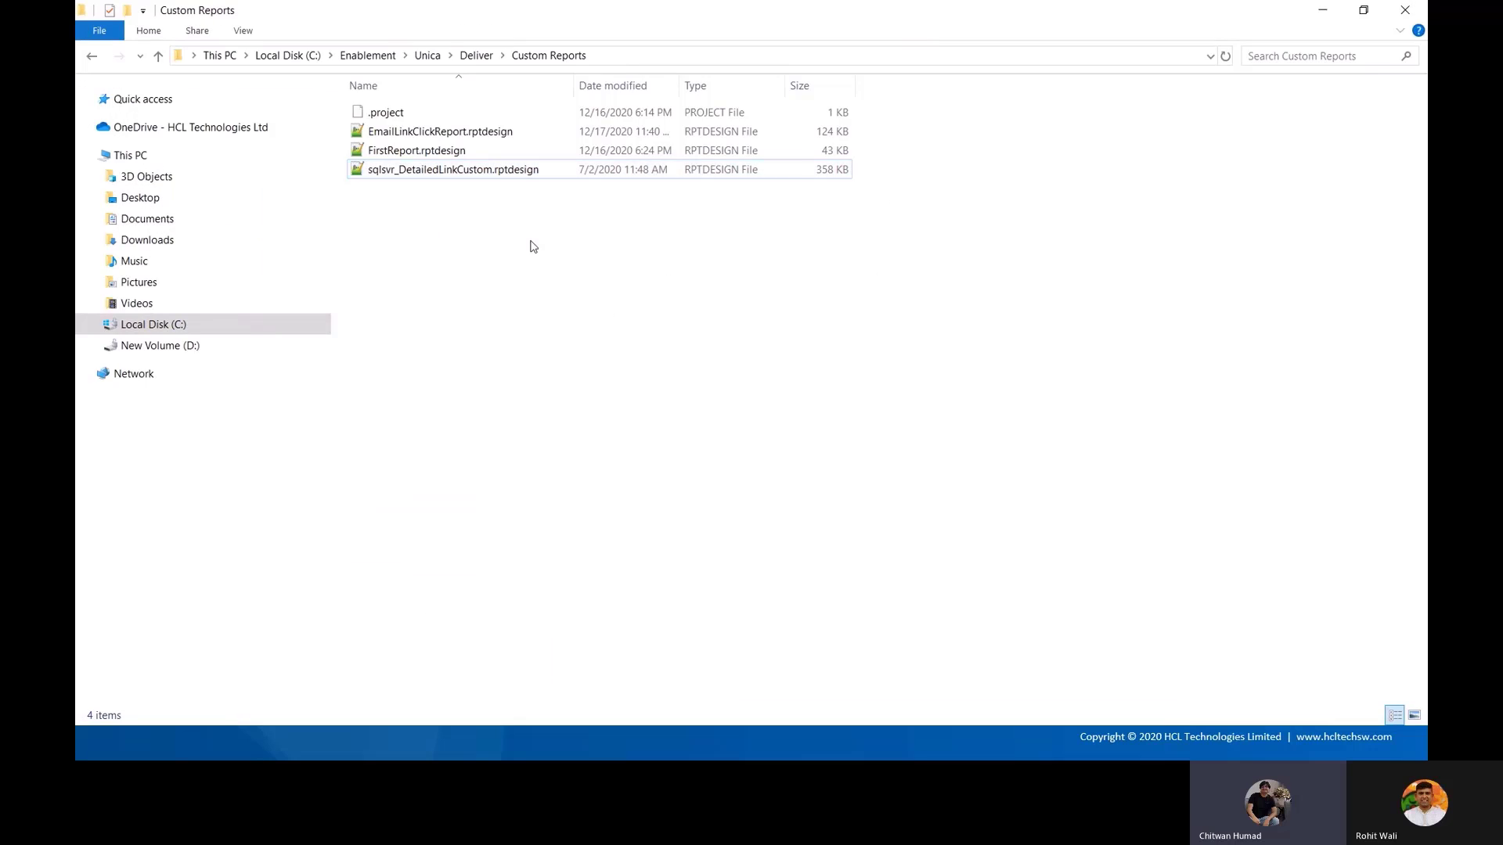
{"action": "left_click", "coordinate": [487, 135]}
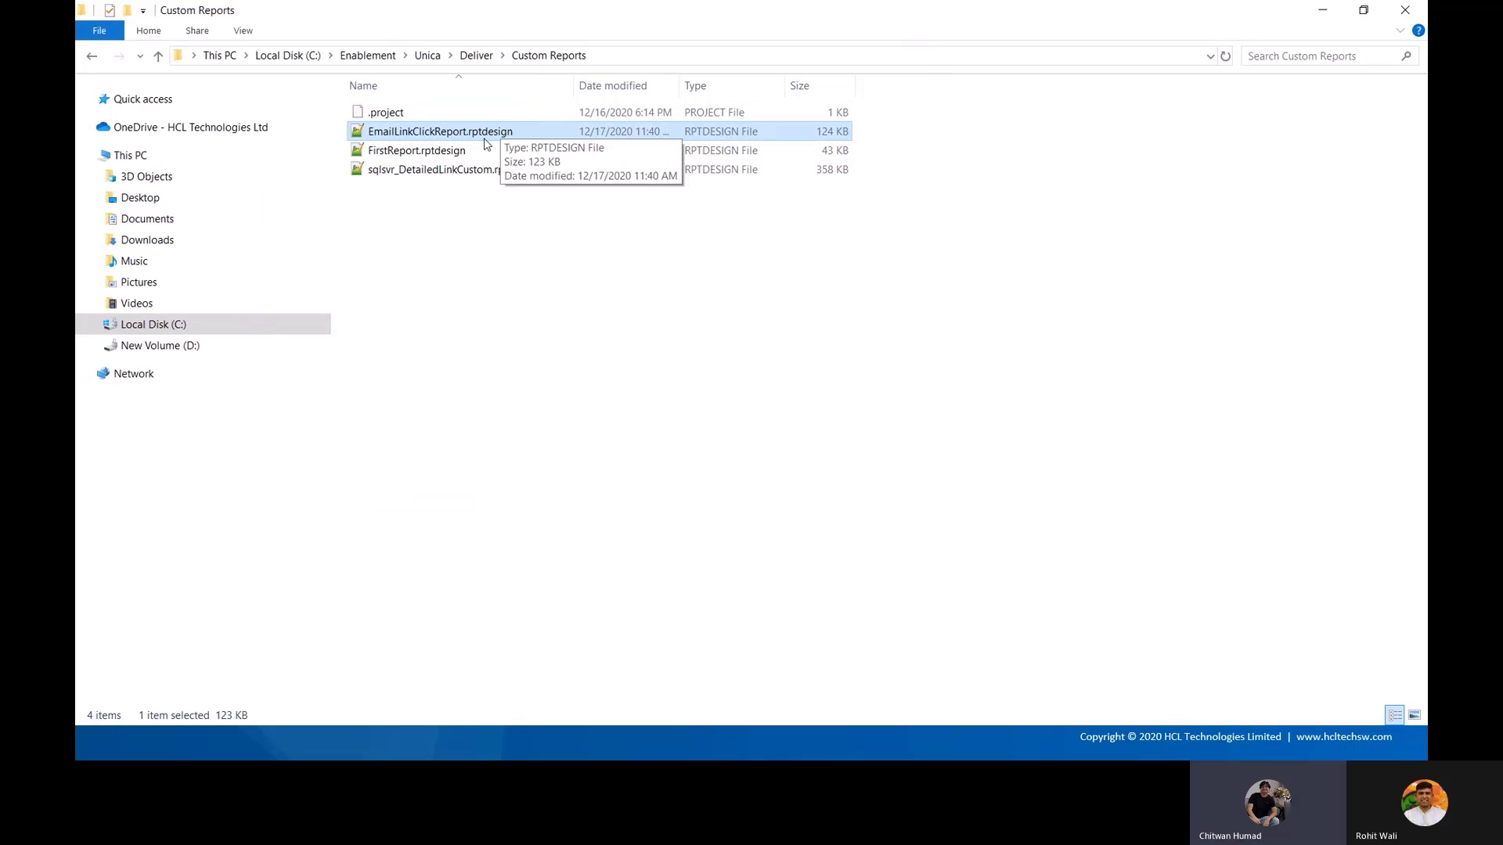
- Switch back to Eclipse, set the data type of EmailLinkClickReport's p_Campaigns report parameter to Integer and save the report
{"action": "key", "text": "alt+Tab"}
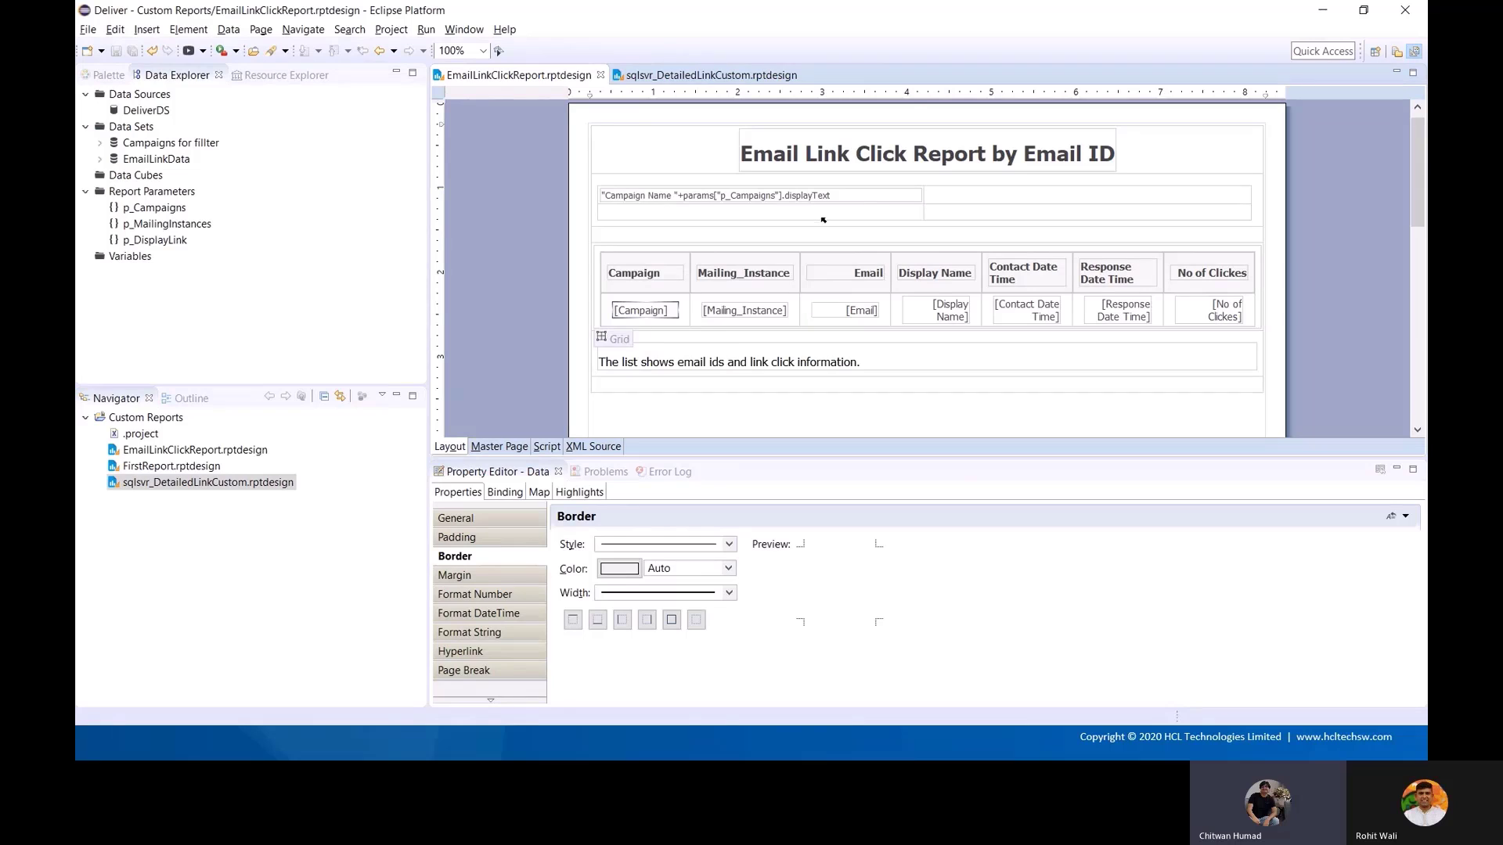
{"action": "left_click", "coordinate": [151, 209]}
{"action": "double_click", "coordinate": [151, 211]}
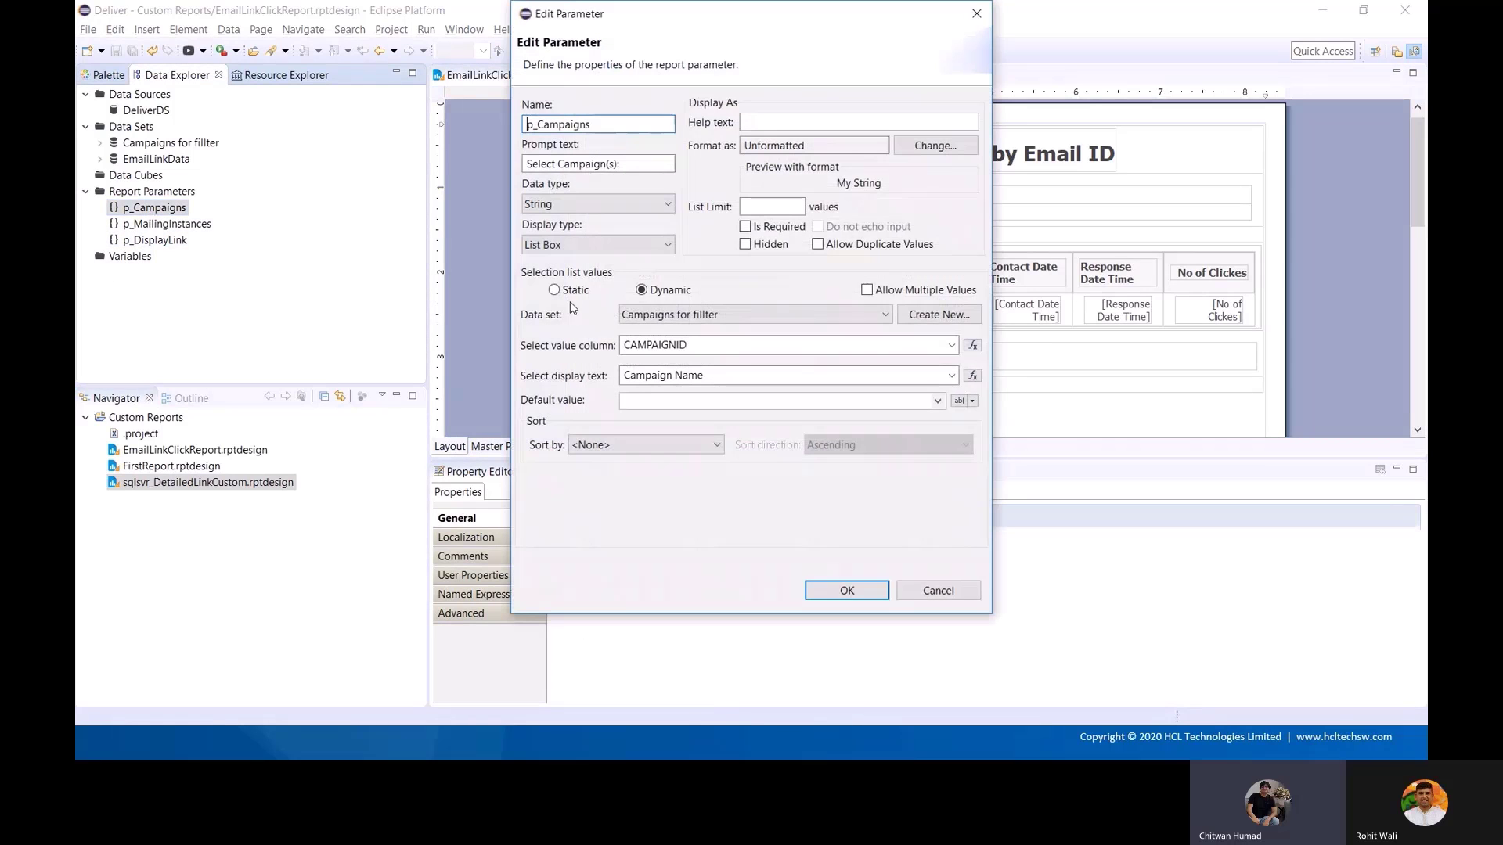
{"action": "left_click", "coordinate": [576, 215]}
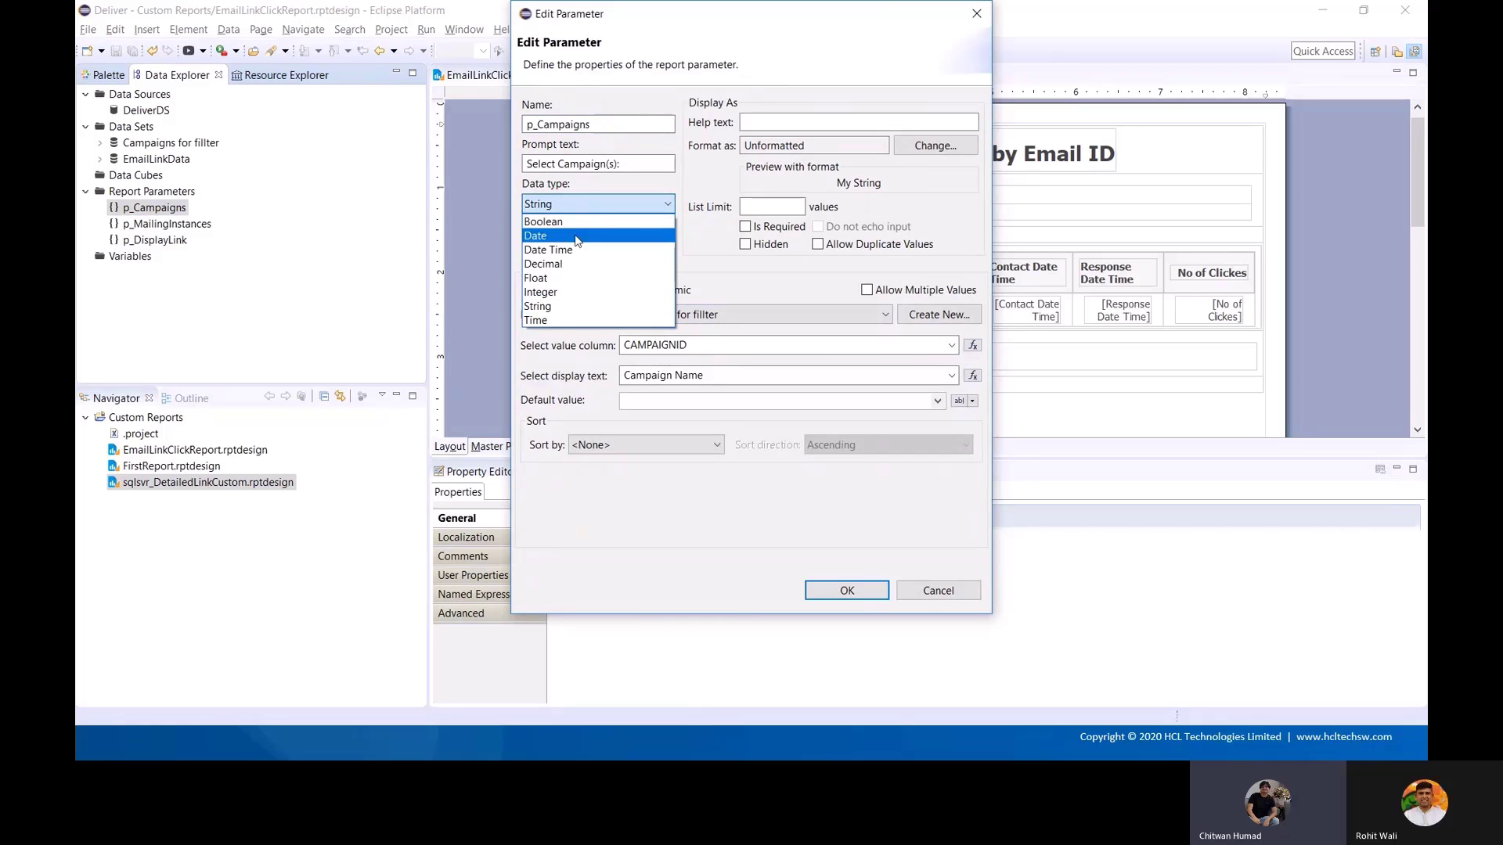
{"action": "left_click", "coordinate": [577, 292]}
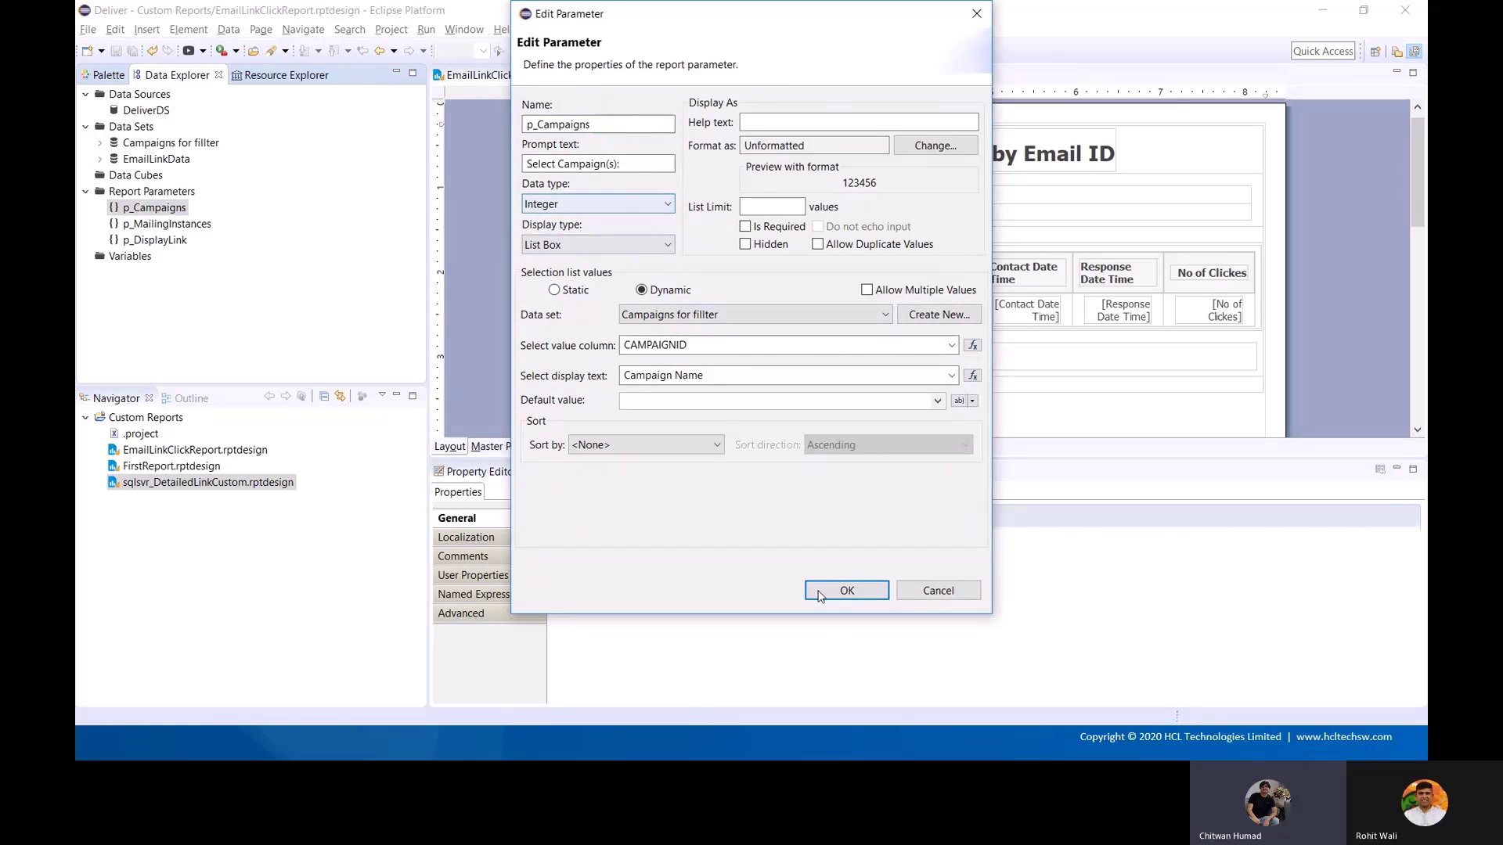
{"action": "left_click", "coordinate": [846, 592]}
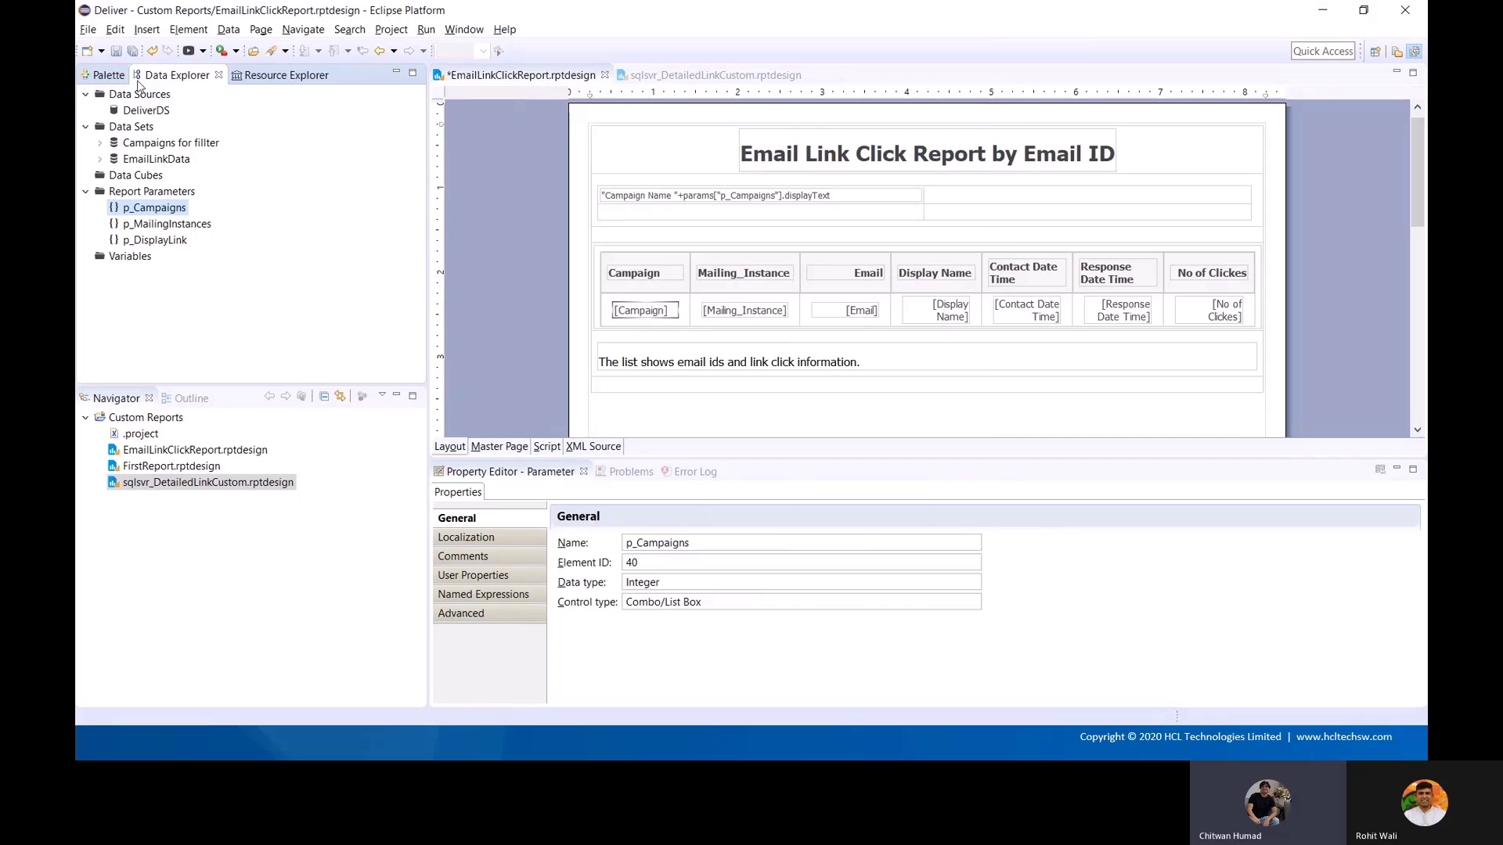
{"action": "left_click", "coordinate": [116, 52]}
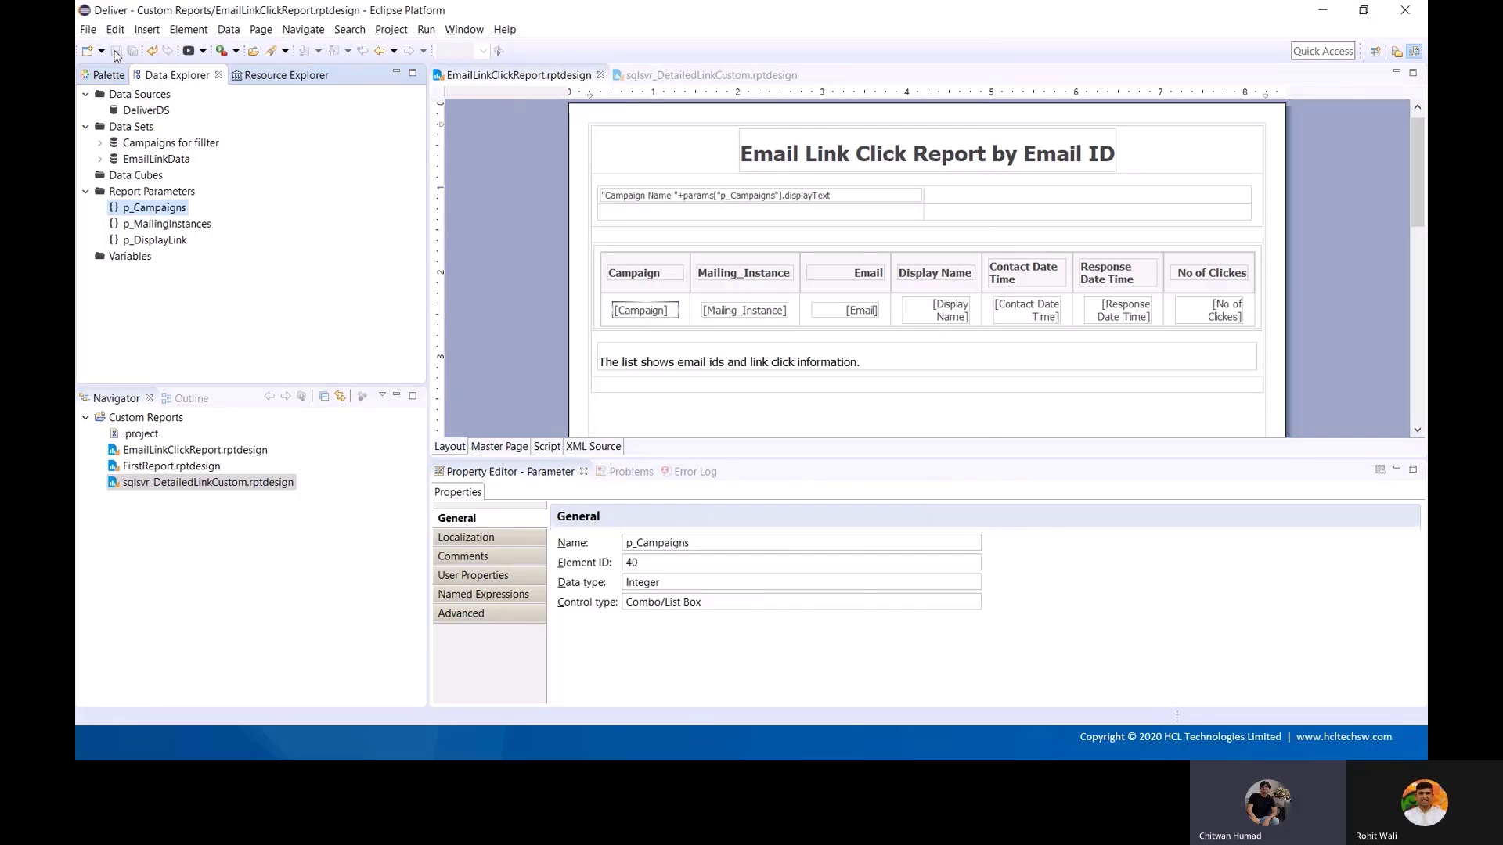
- In sqlsvr_DetailedLinkCustom.rptdesign, give the Unique Clicks Link data item in the Email Communication table a drill-through hyperlink targeting EmailLinkClickReport.rptdesign
{"action": "left_click", "coordinate": [670, 76]}
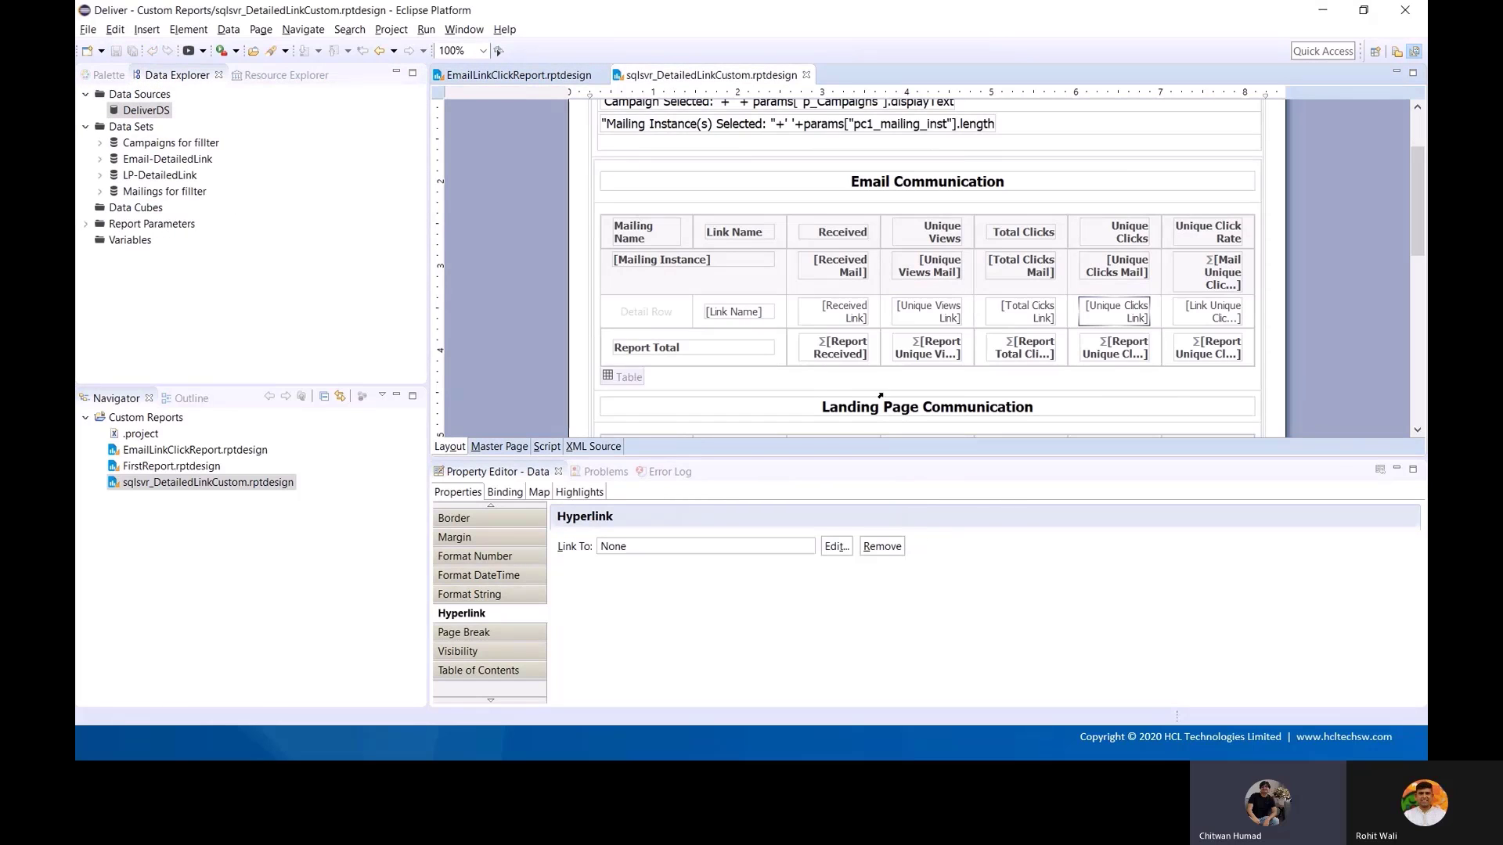
{"action": "right_click", "coordinate": [1124, 320]}
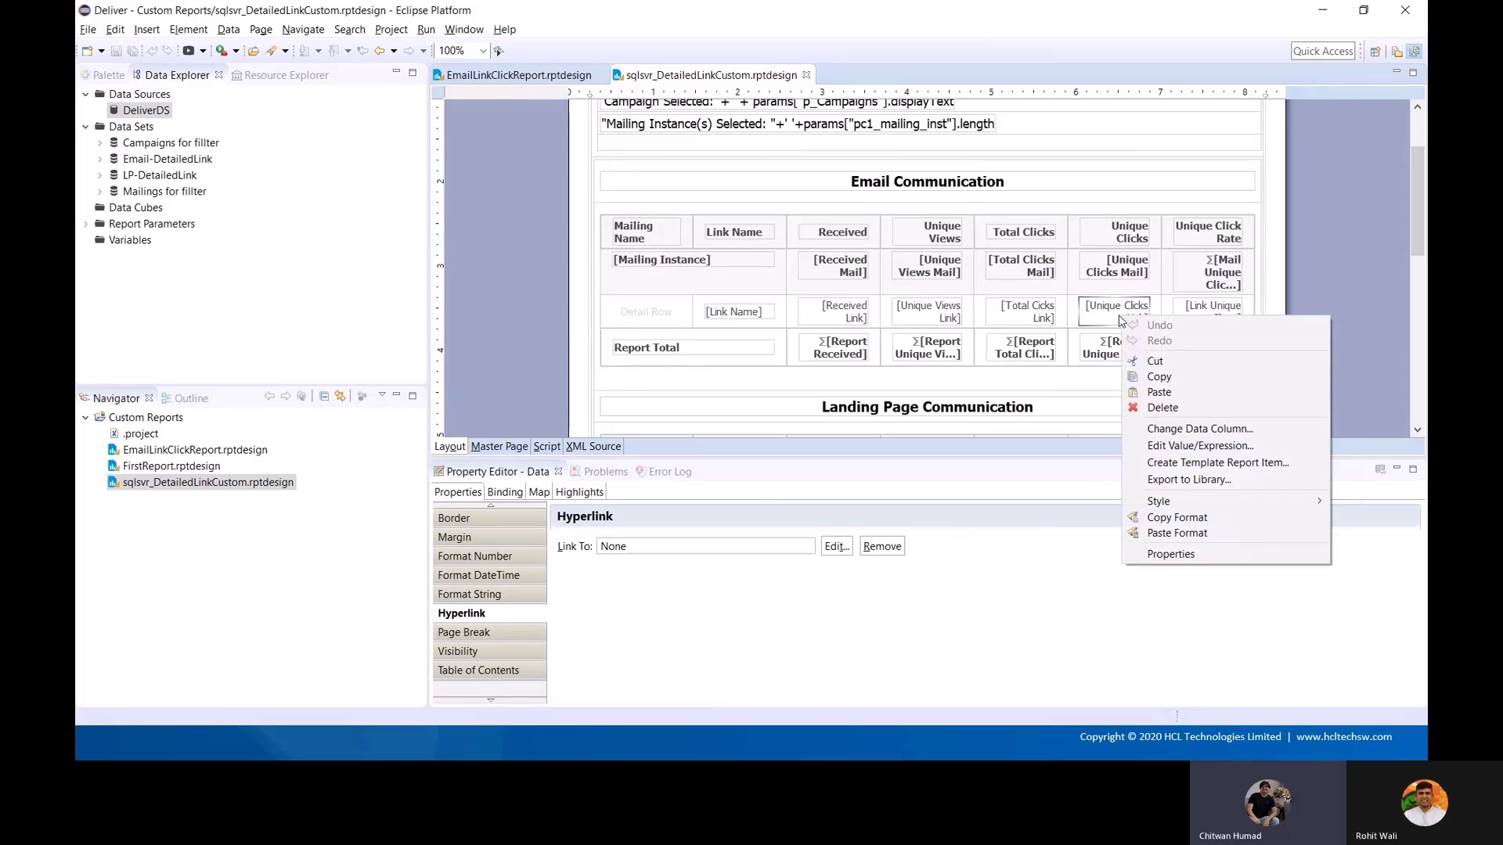
{"action": "key", "text": "Escape"}
{"action": "left_click", "coordinate": [518, 616]}
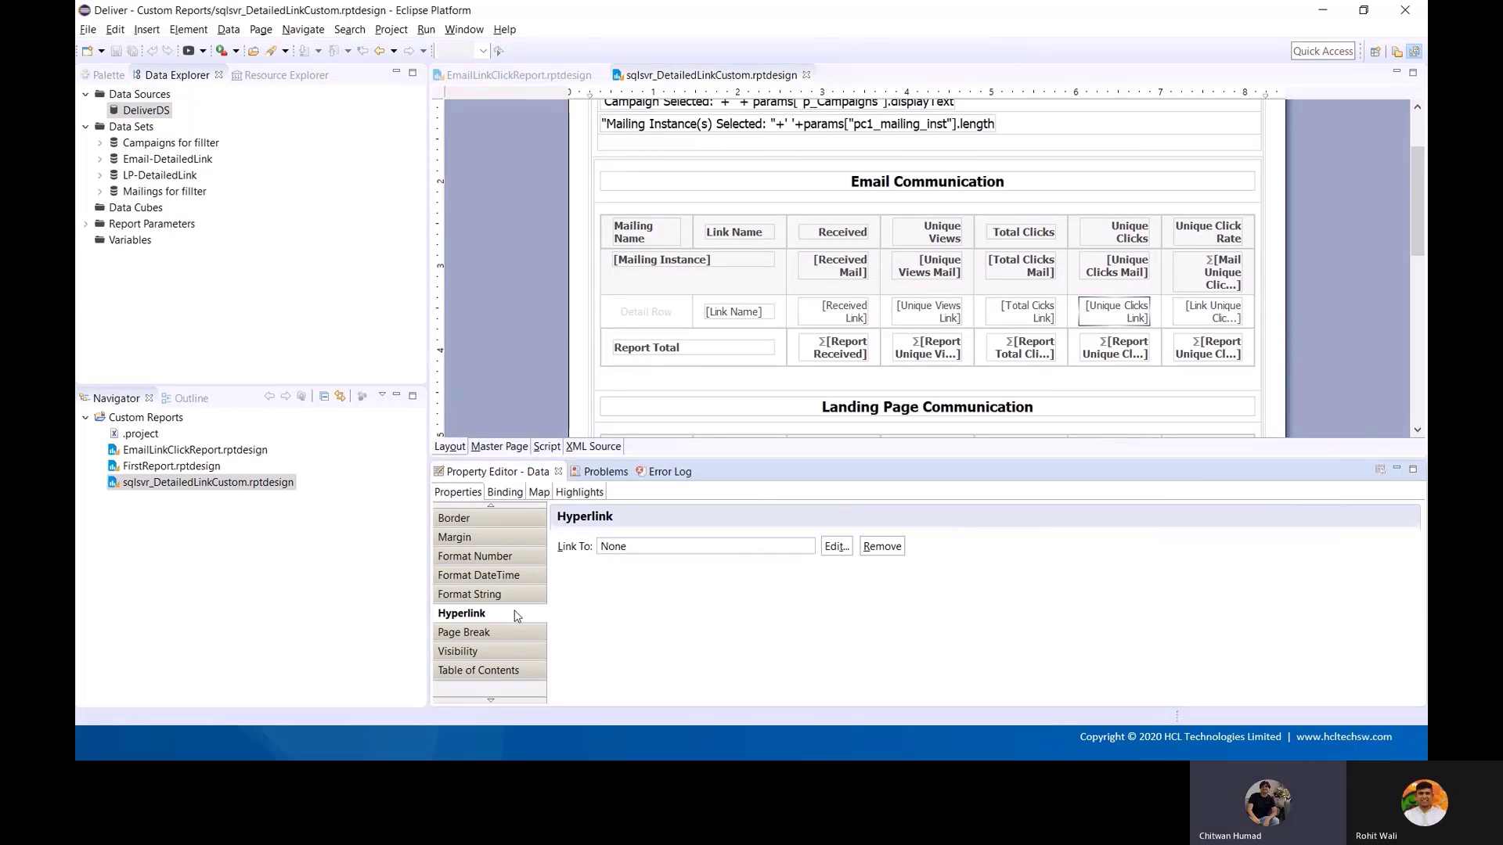
{"action": "left_click", "coordinate": [836, 548]}
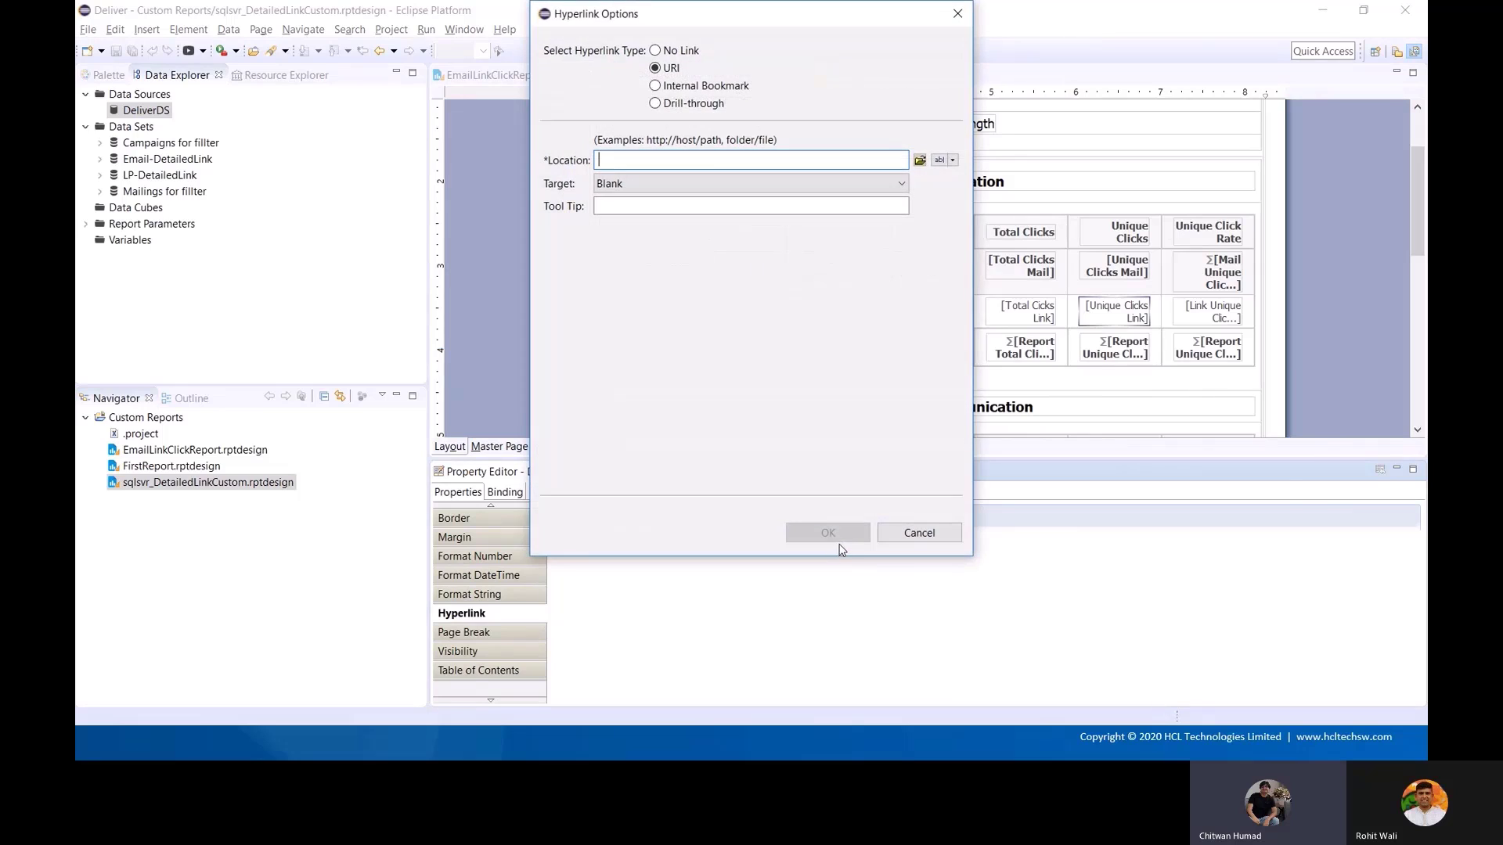
{"action": "left_click", "coordinate": [693, 109]}
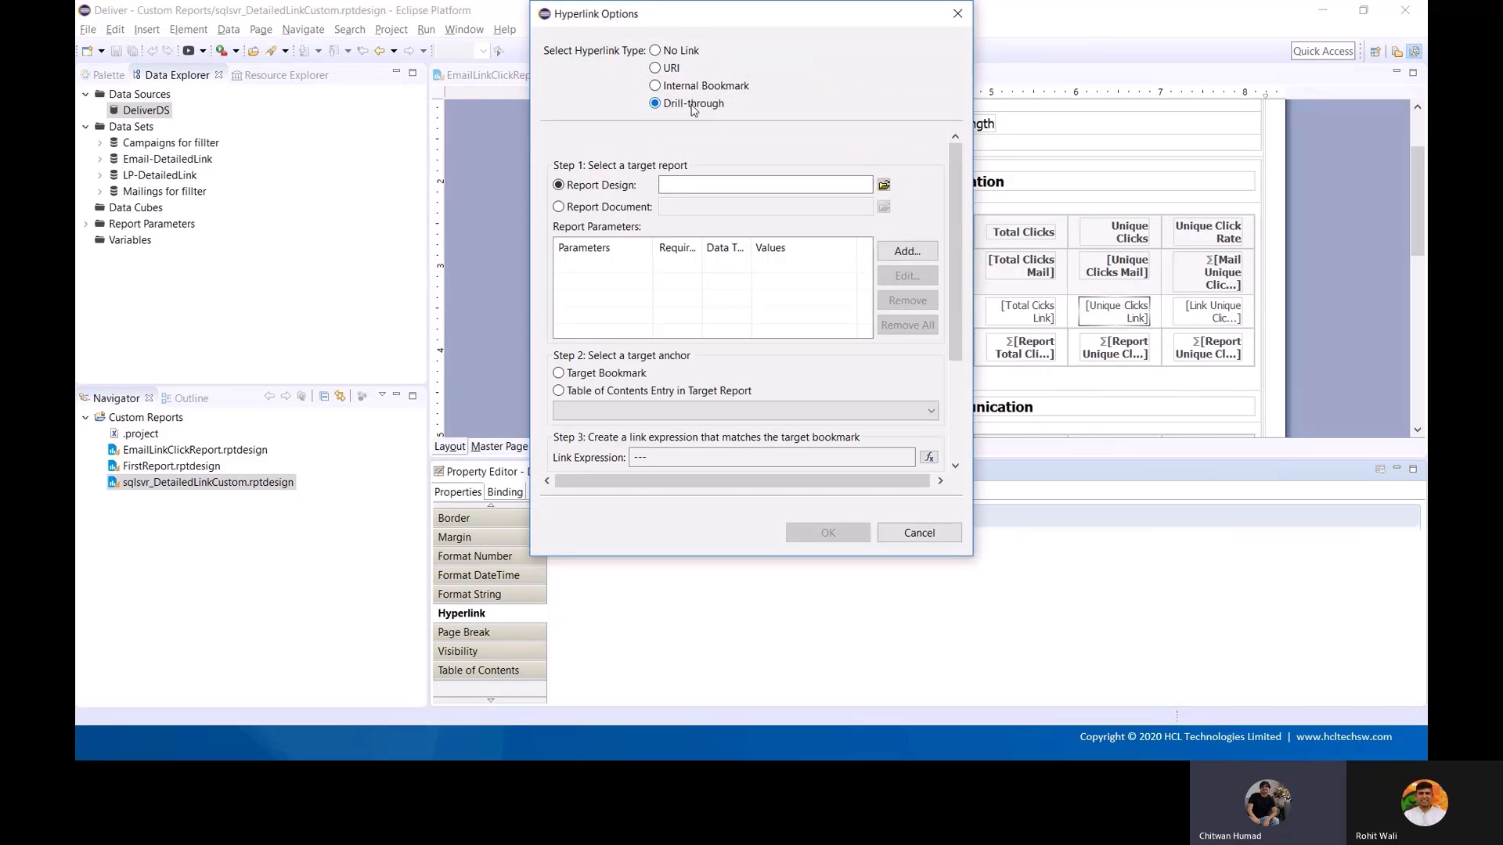
{"action": "left_click", "coordinate": [884, 184]}
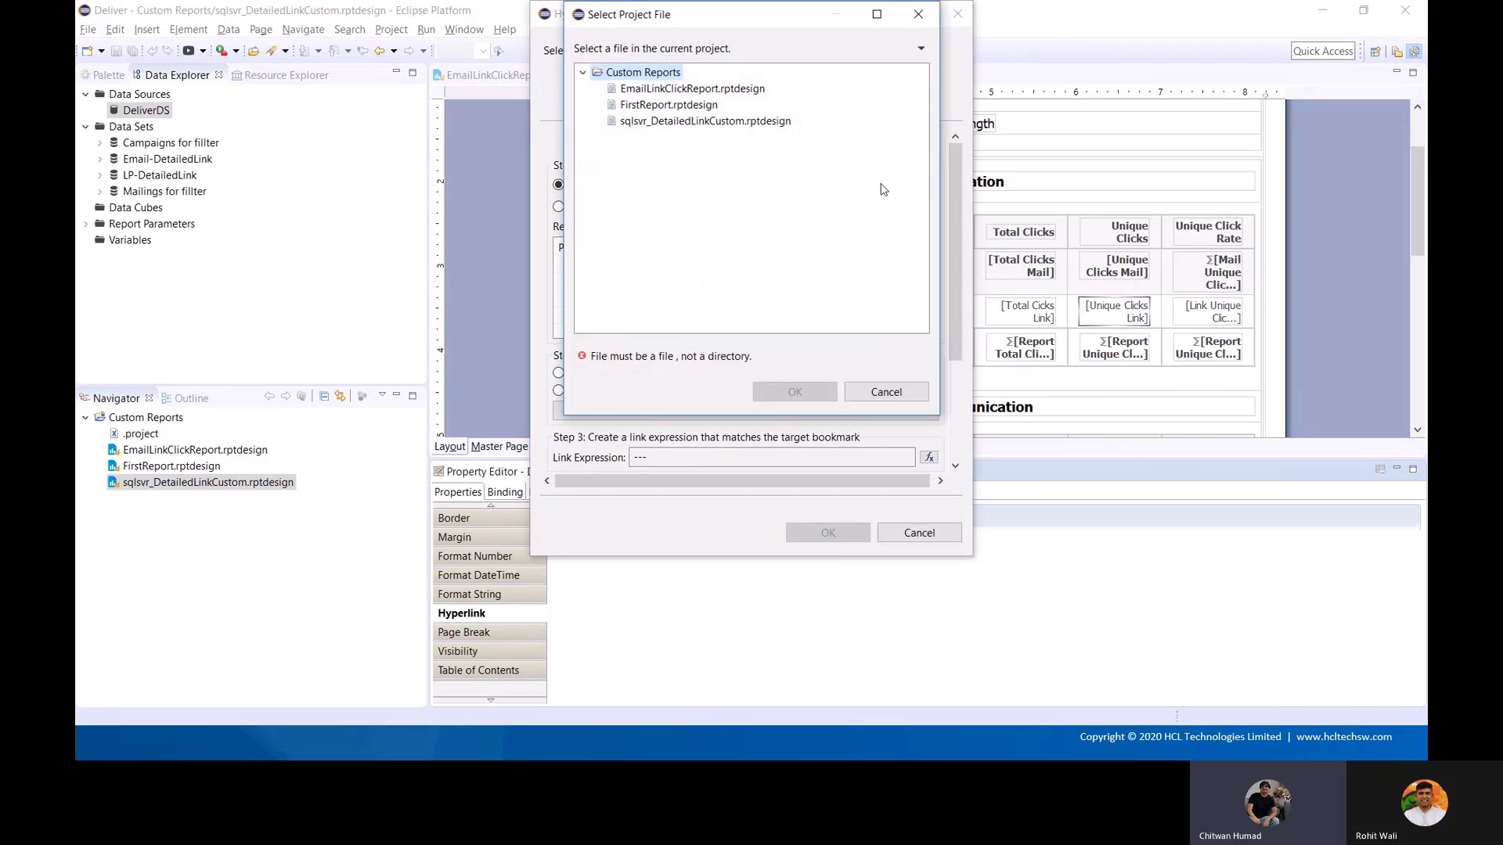
{"action": "left_click", "coordinate": [701, 87]}
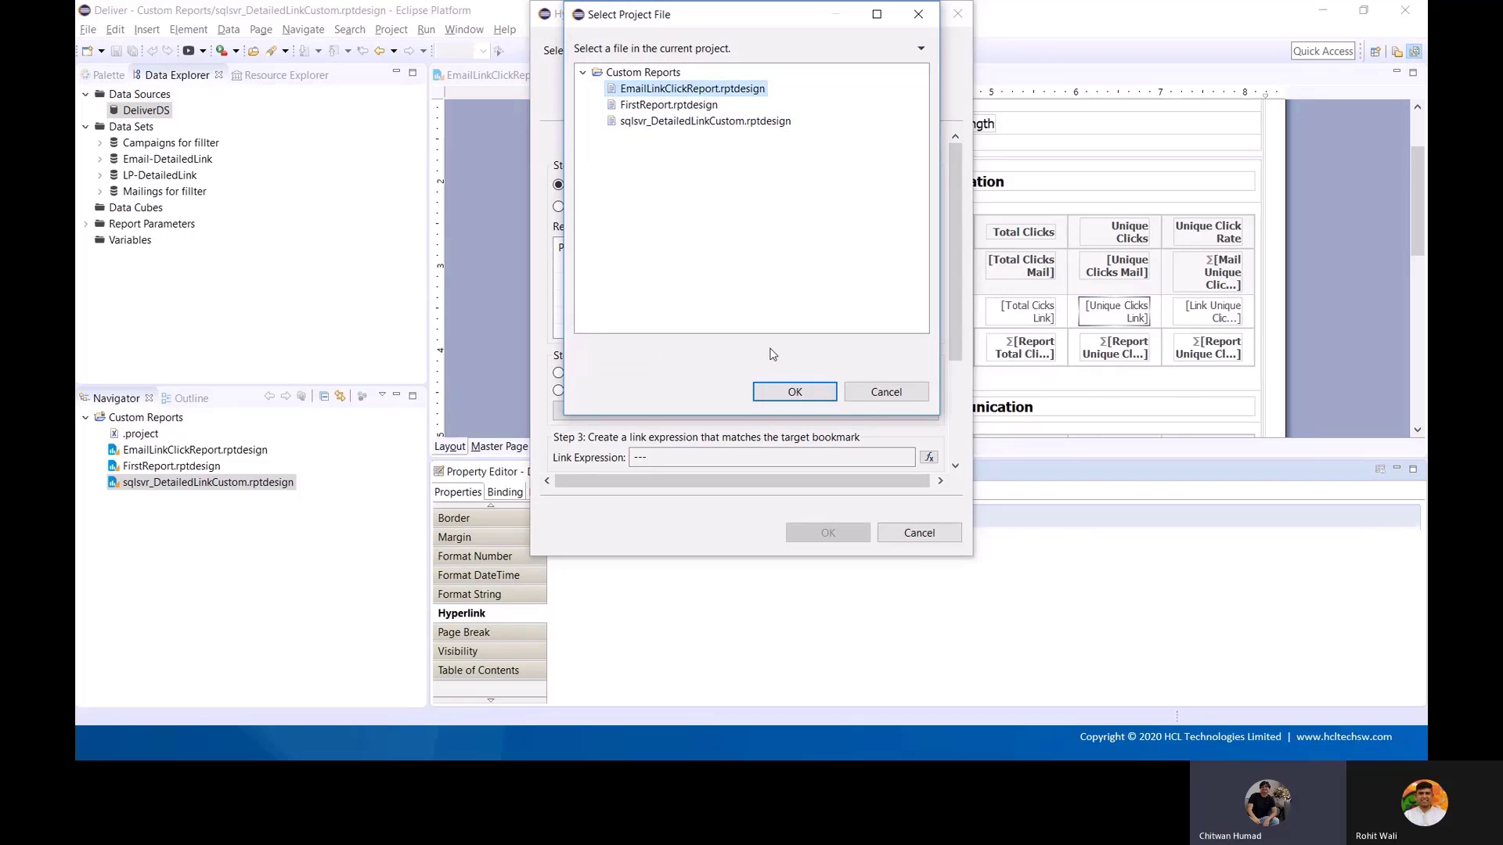
{"action": "left_click", "coordinate": [795, 393]}
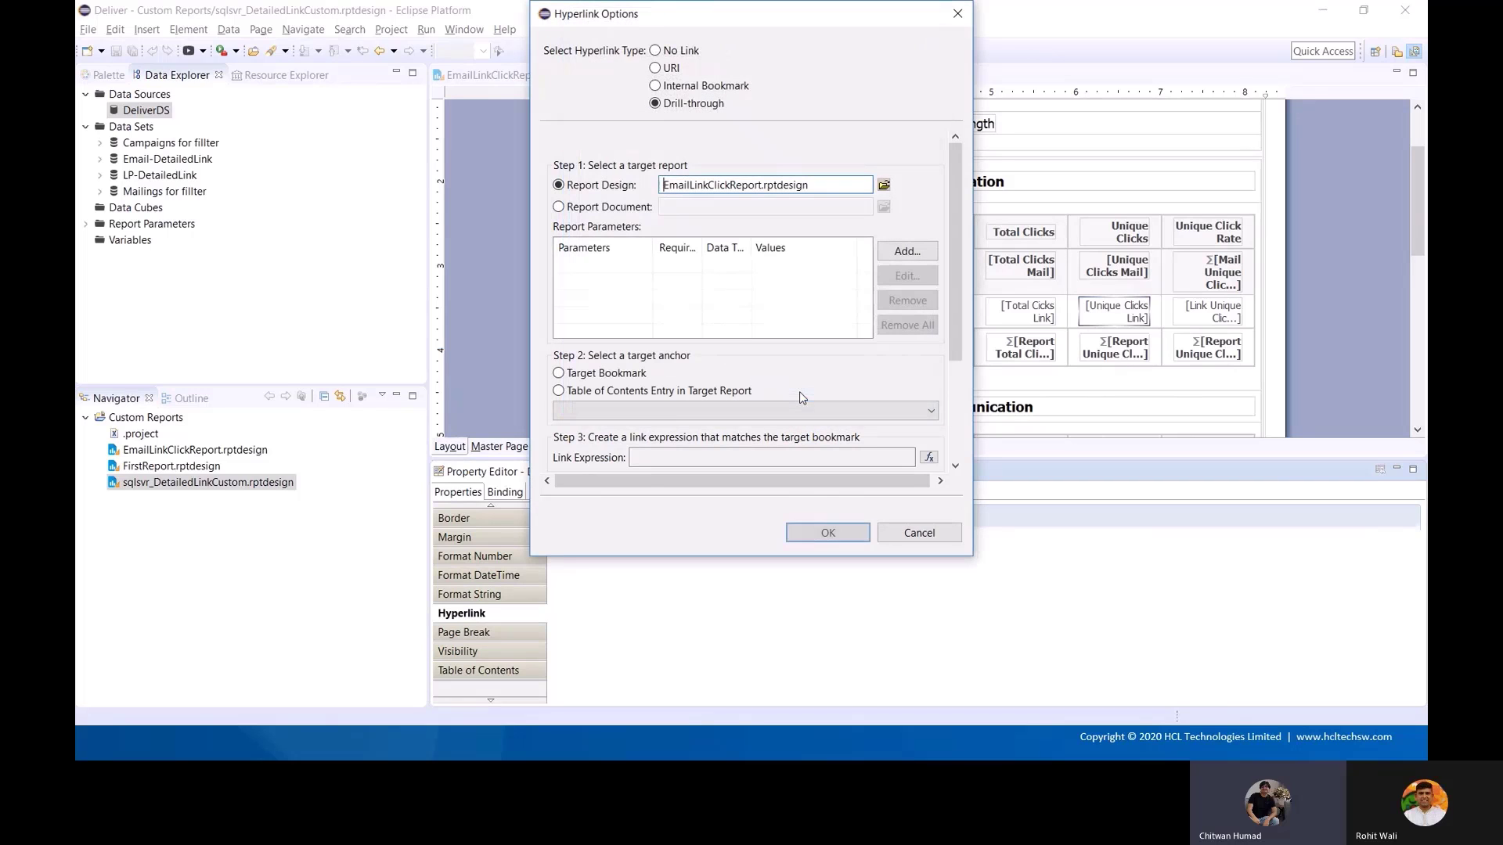
- Add the p_Campaigns hyperlink parameter with the p_Campaigns report parameter expression params["p_Campaigns"].value as its value
{"action": "left_click", "coordinate": [919, 253]}
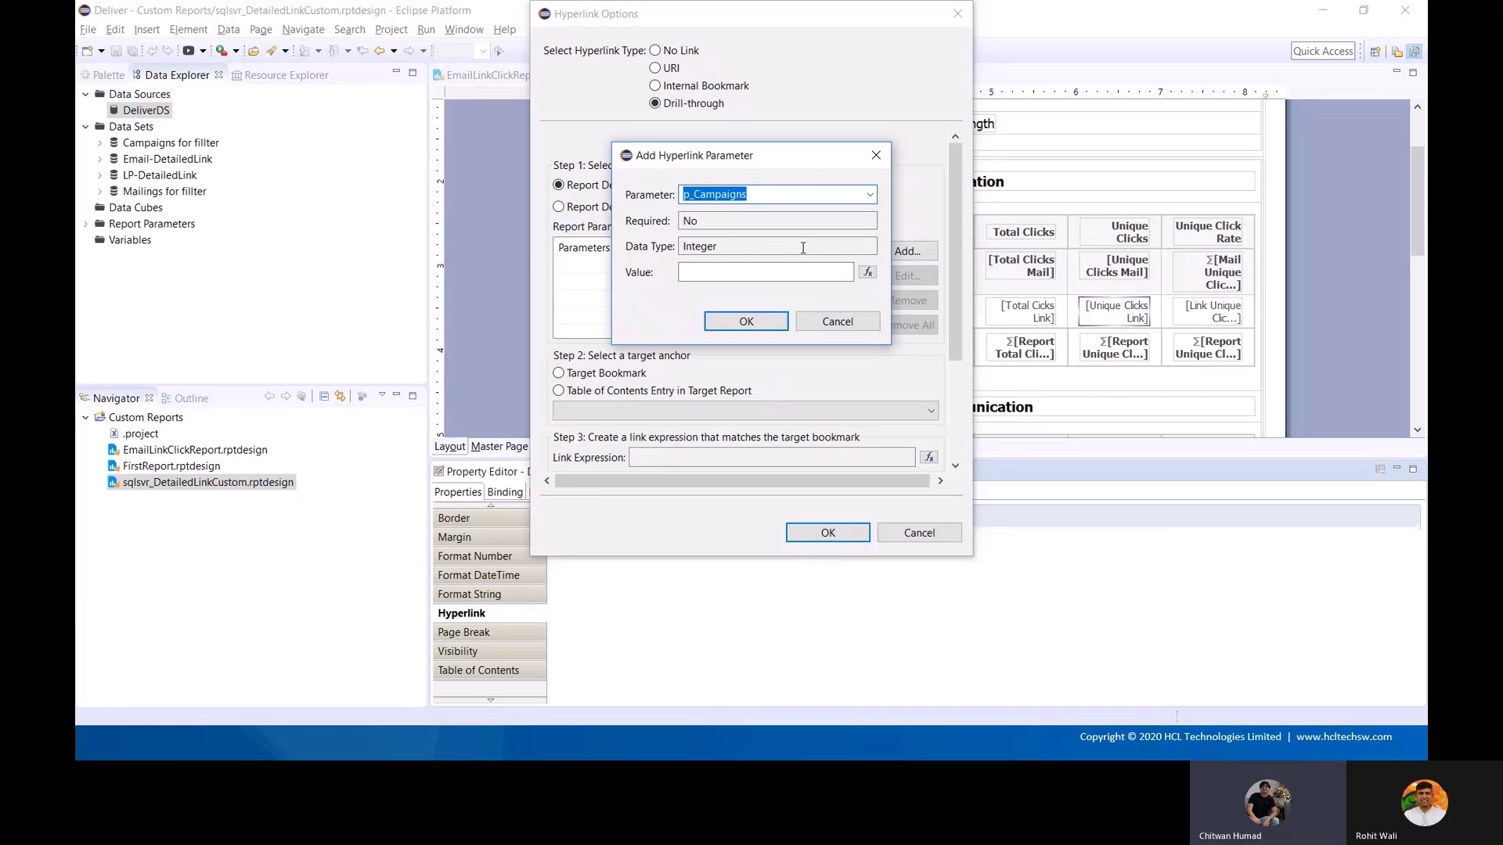
{"action": "left_click", "coordinate": [867, 273]}
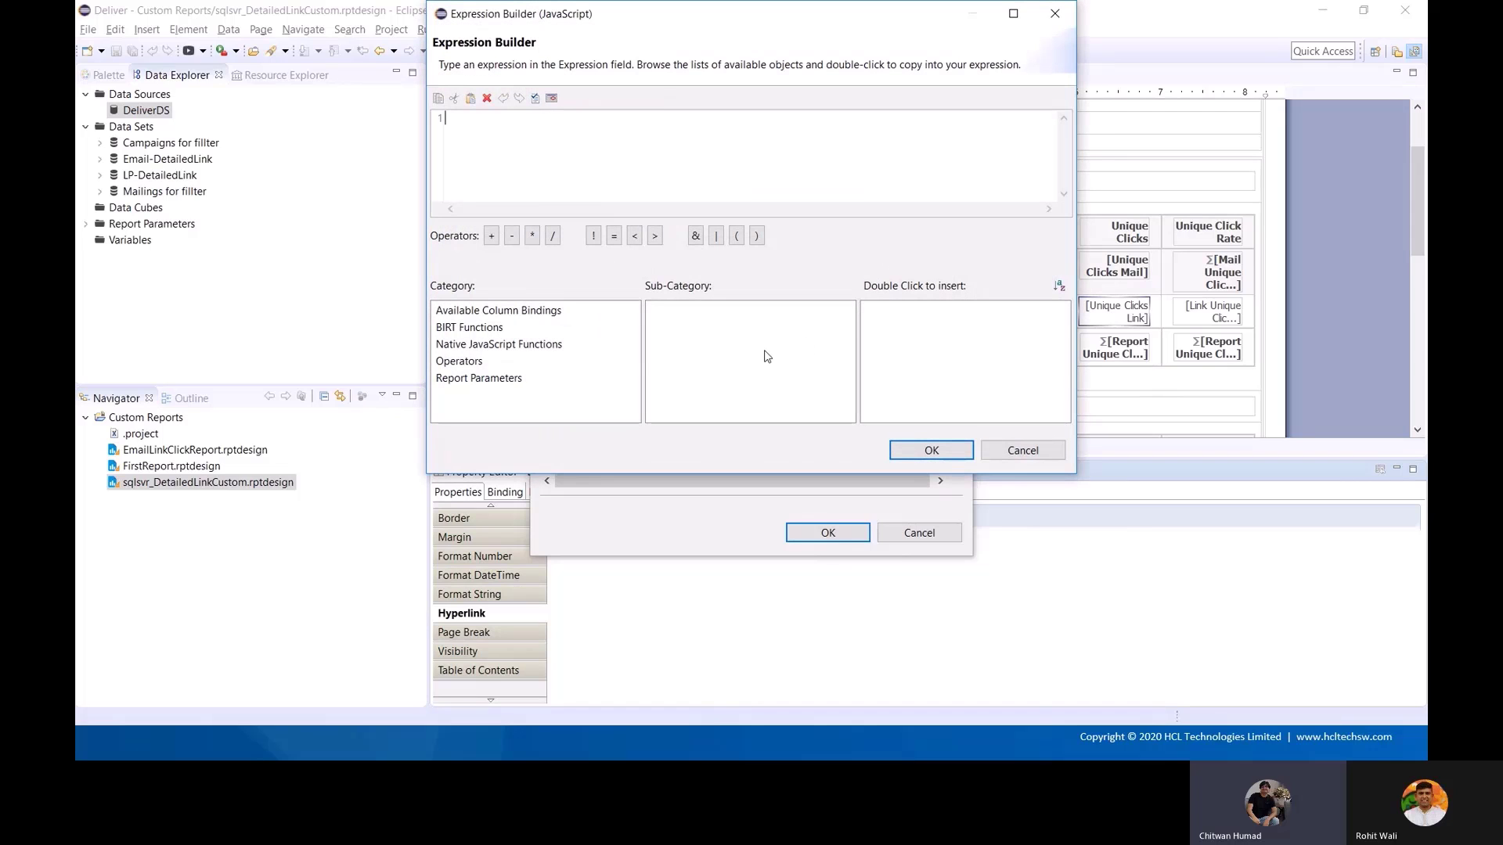
{"action": "left_click", "coordinate": [517, 383]}
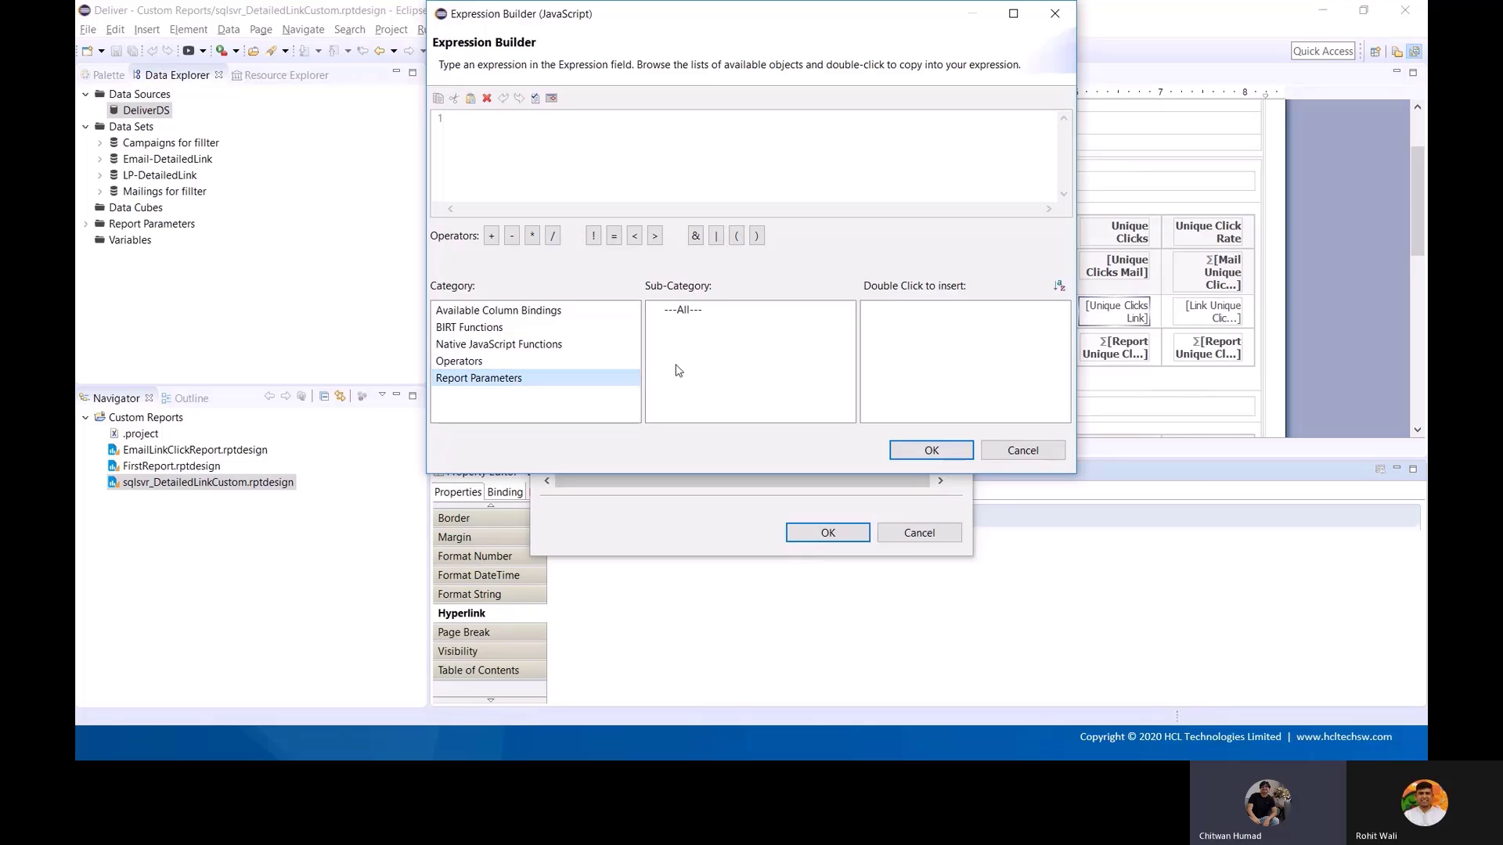
{"action": "left_click", "coordinate": [701, 311]}
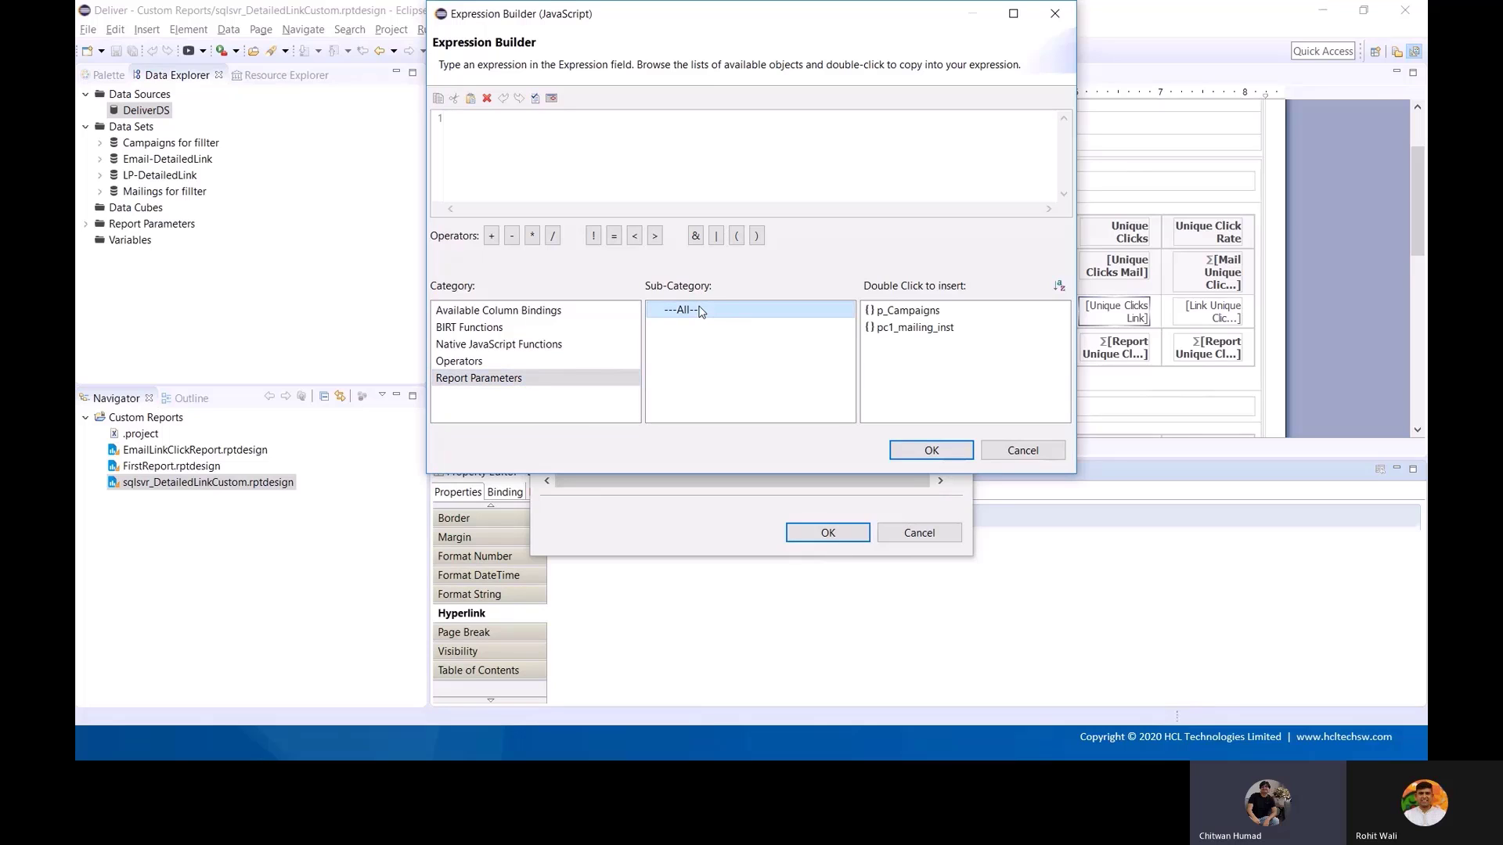
{"action": "double_click", "coordinate": [912, 312]}
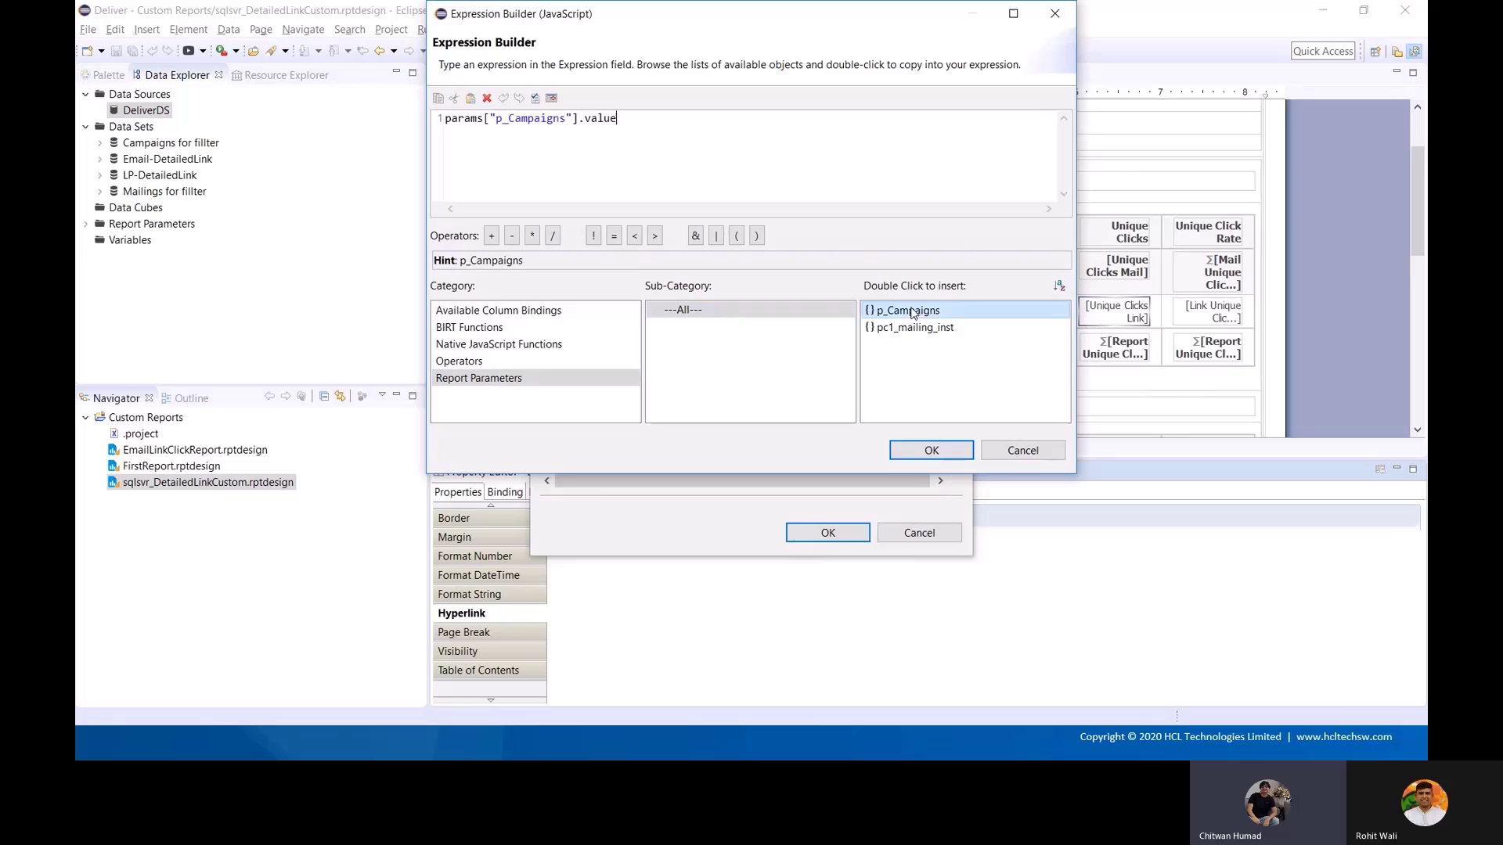
{"action": "left_click", "coordinate": [931, 451]}
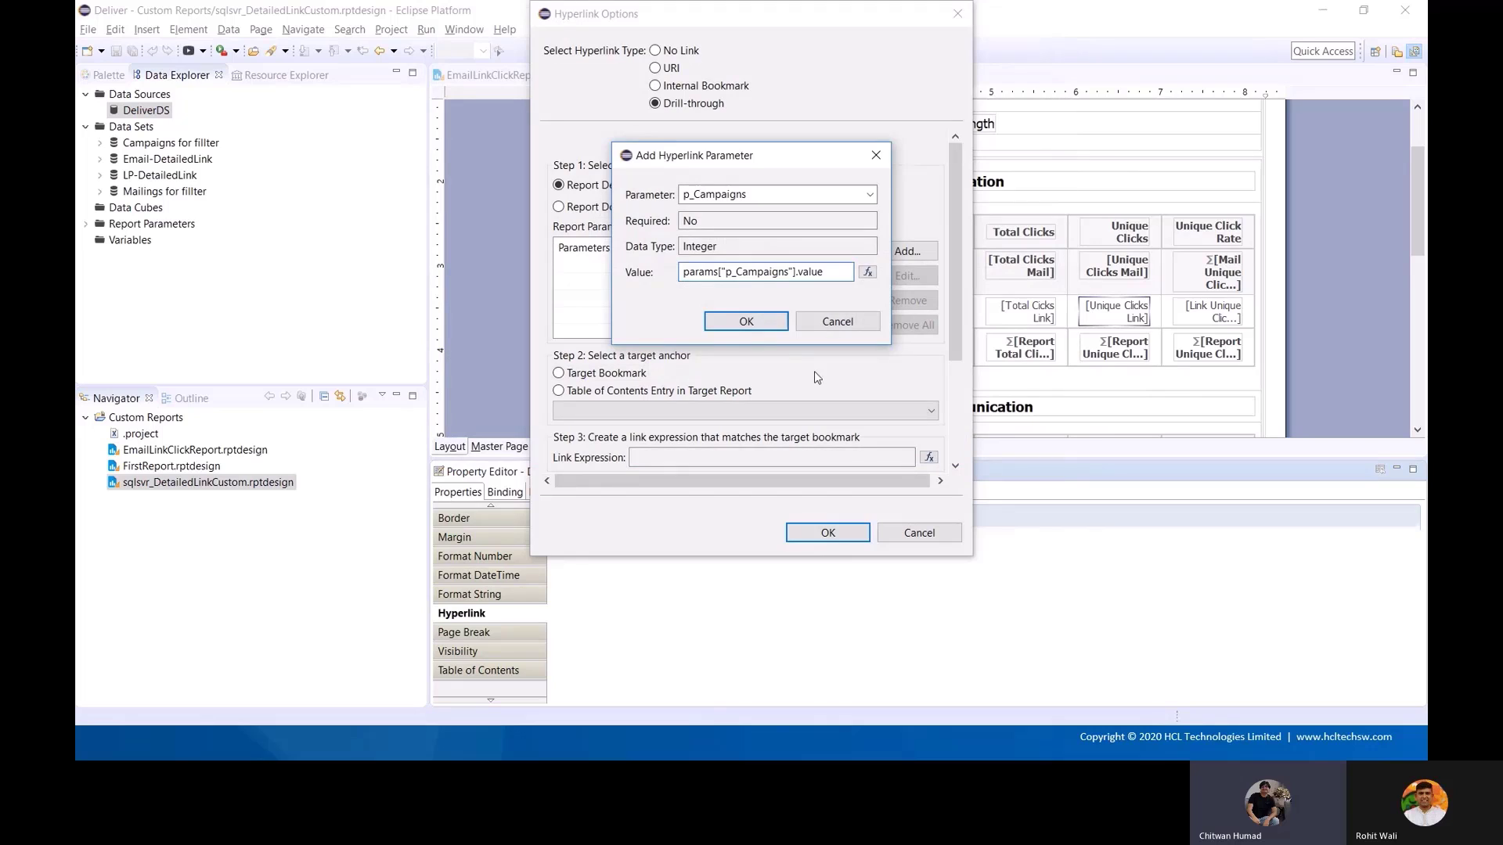
{"action": "left_click", "coordinate": [746, 321]}
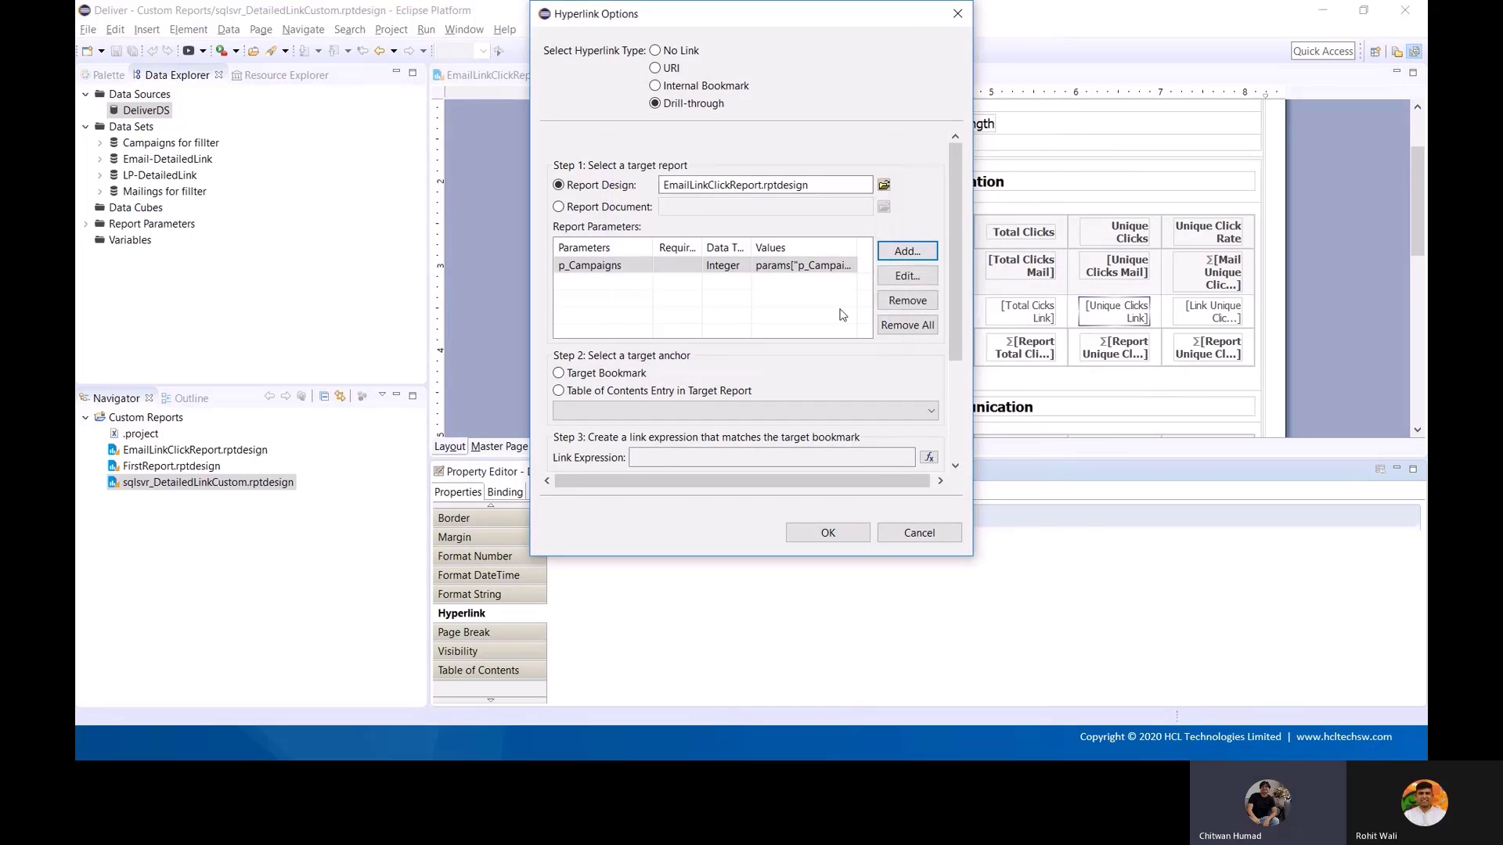
- Add the p_MailingInstances hyperlink parameter with the table column binding row["MAILING_INSTANCE"] as its value
{"action": "left_click", "coordinate": [908, 251]}
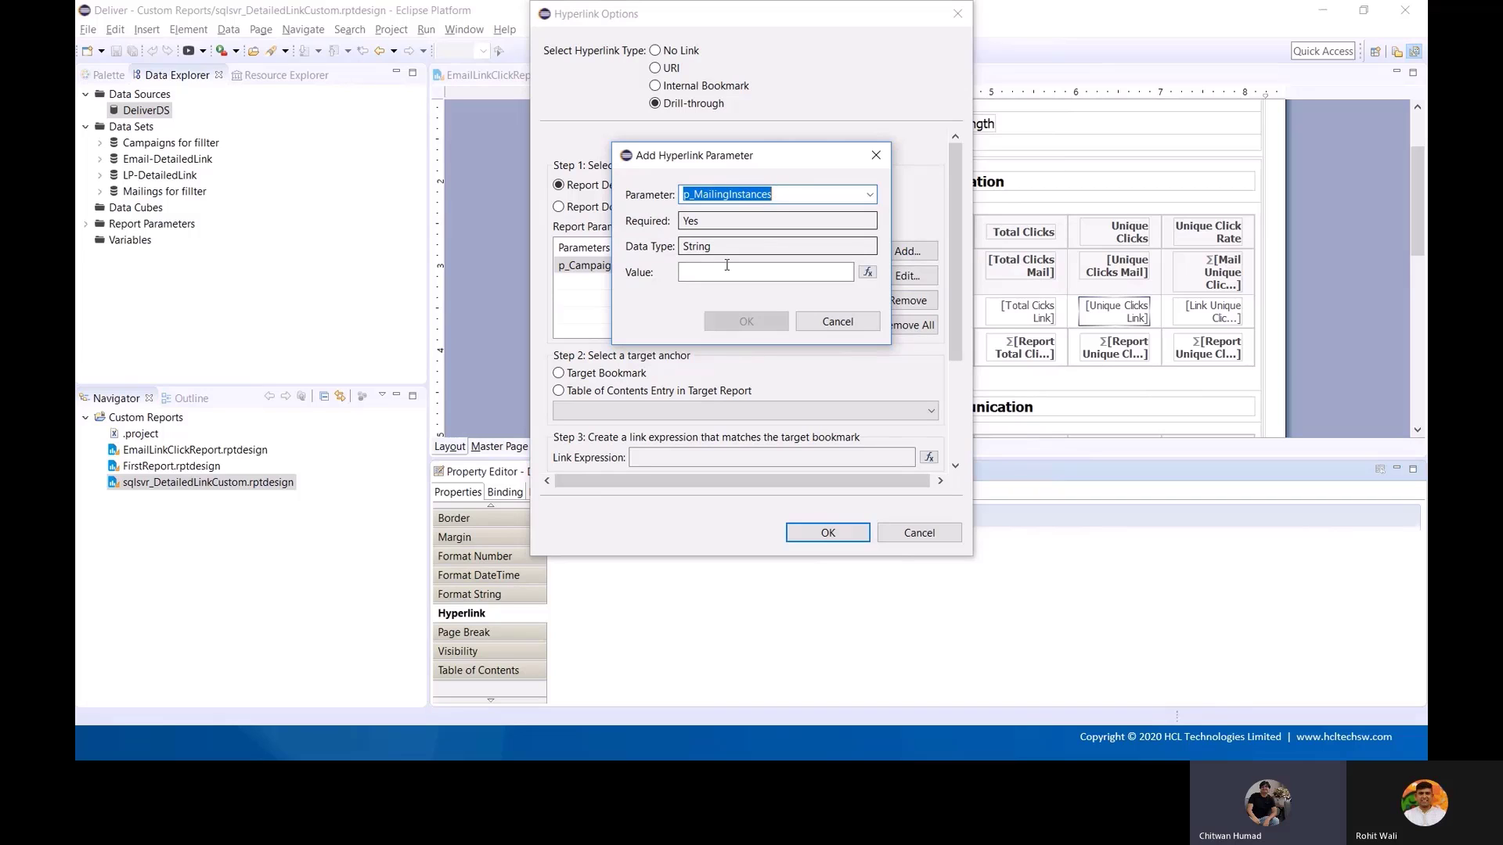
{"action": "left_click", "coordinate": [867, 273]}
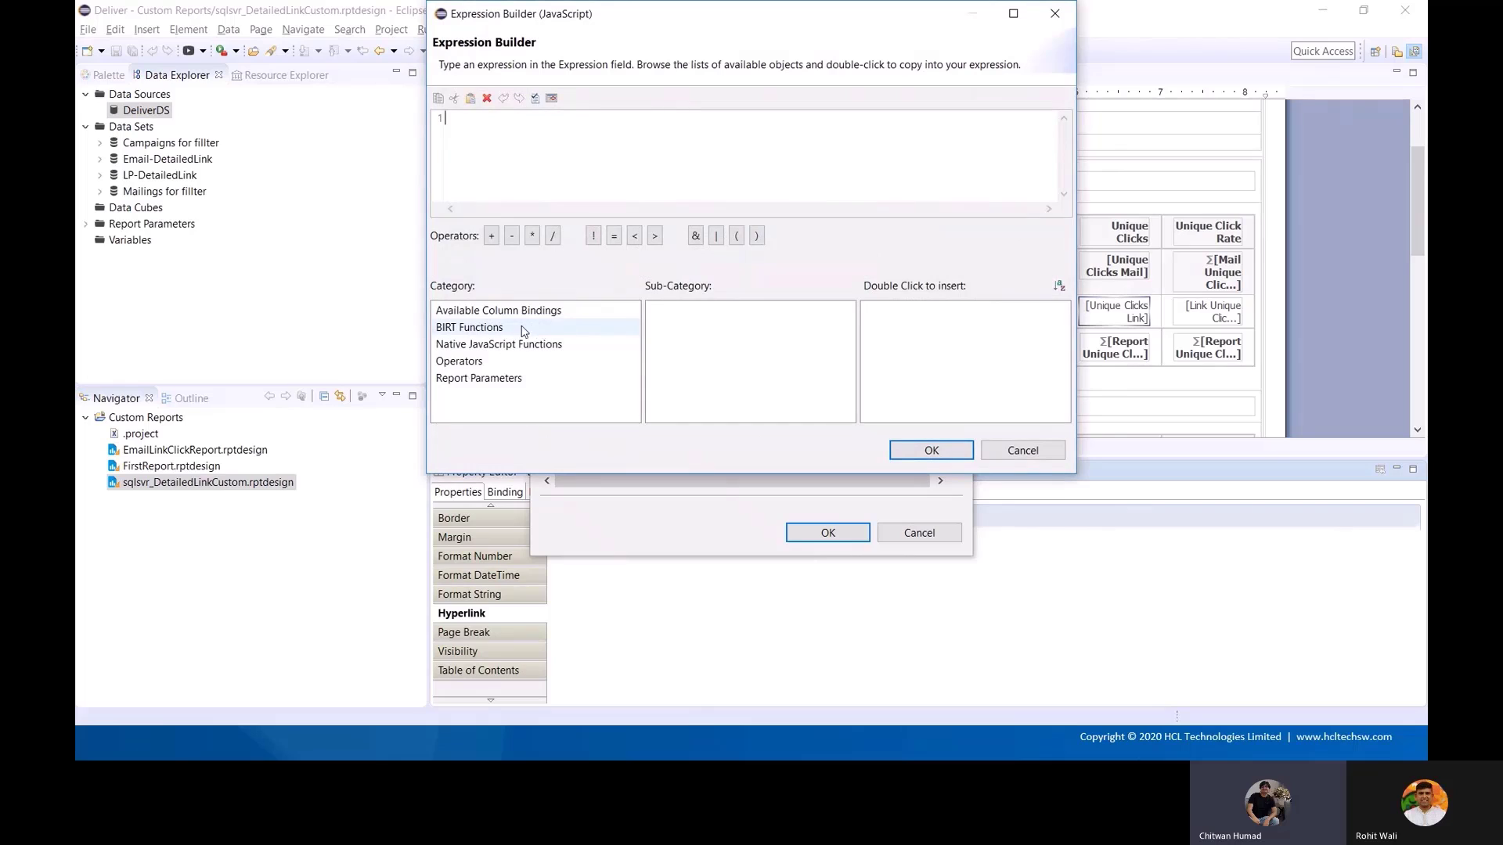
{"action": "left_click", "coordinate": [527, 314]}
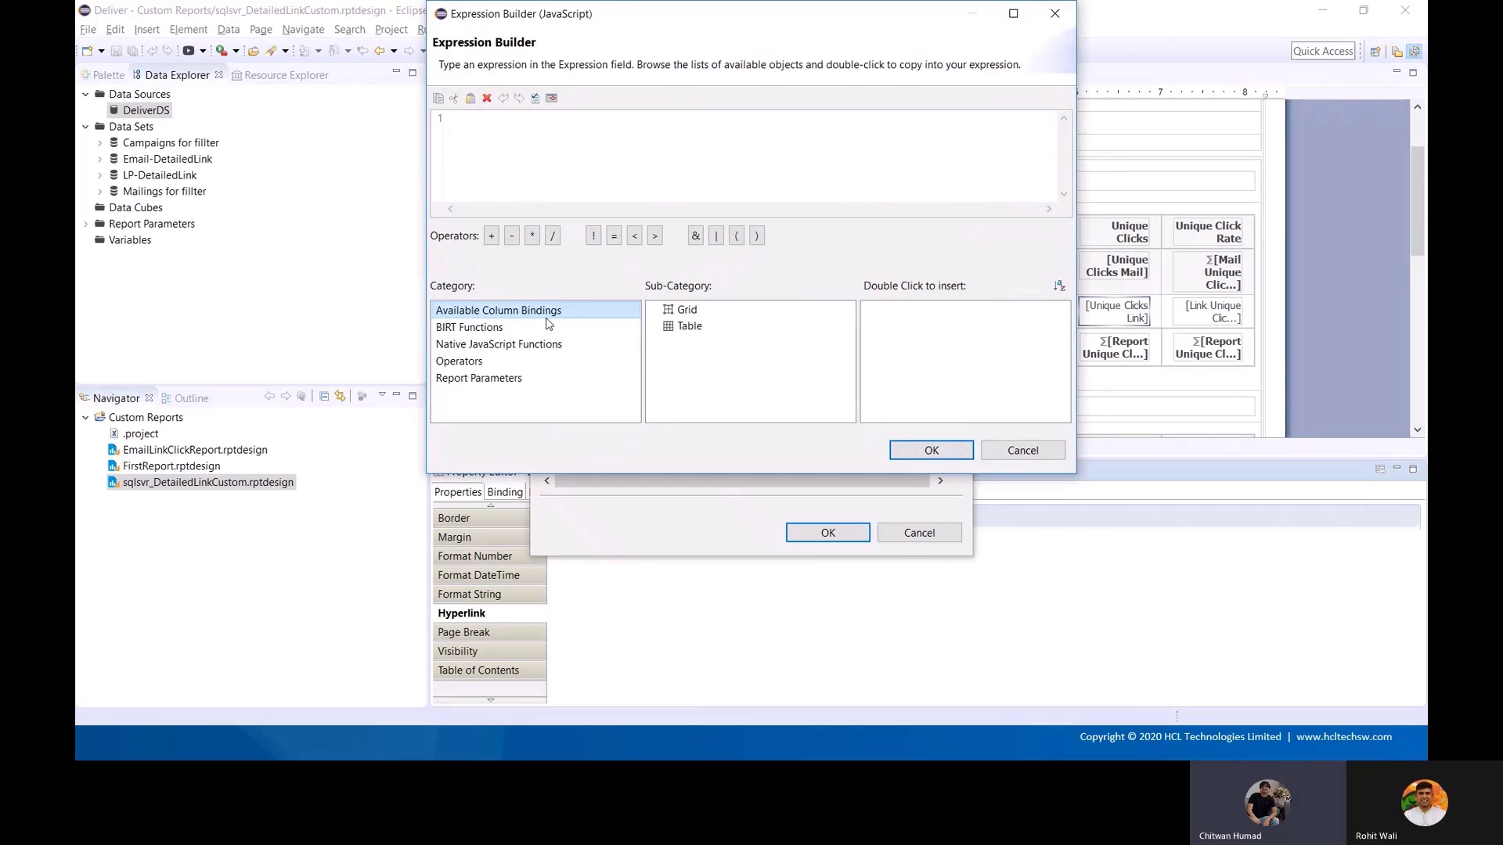
{"action": "left_click", "coordinate": [689, 326]}
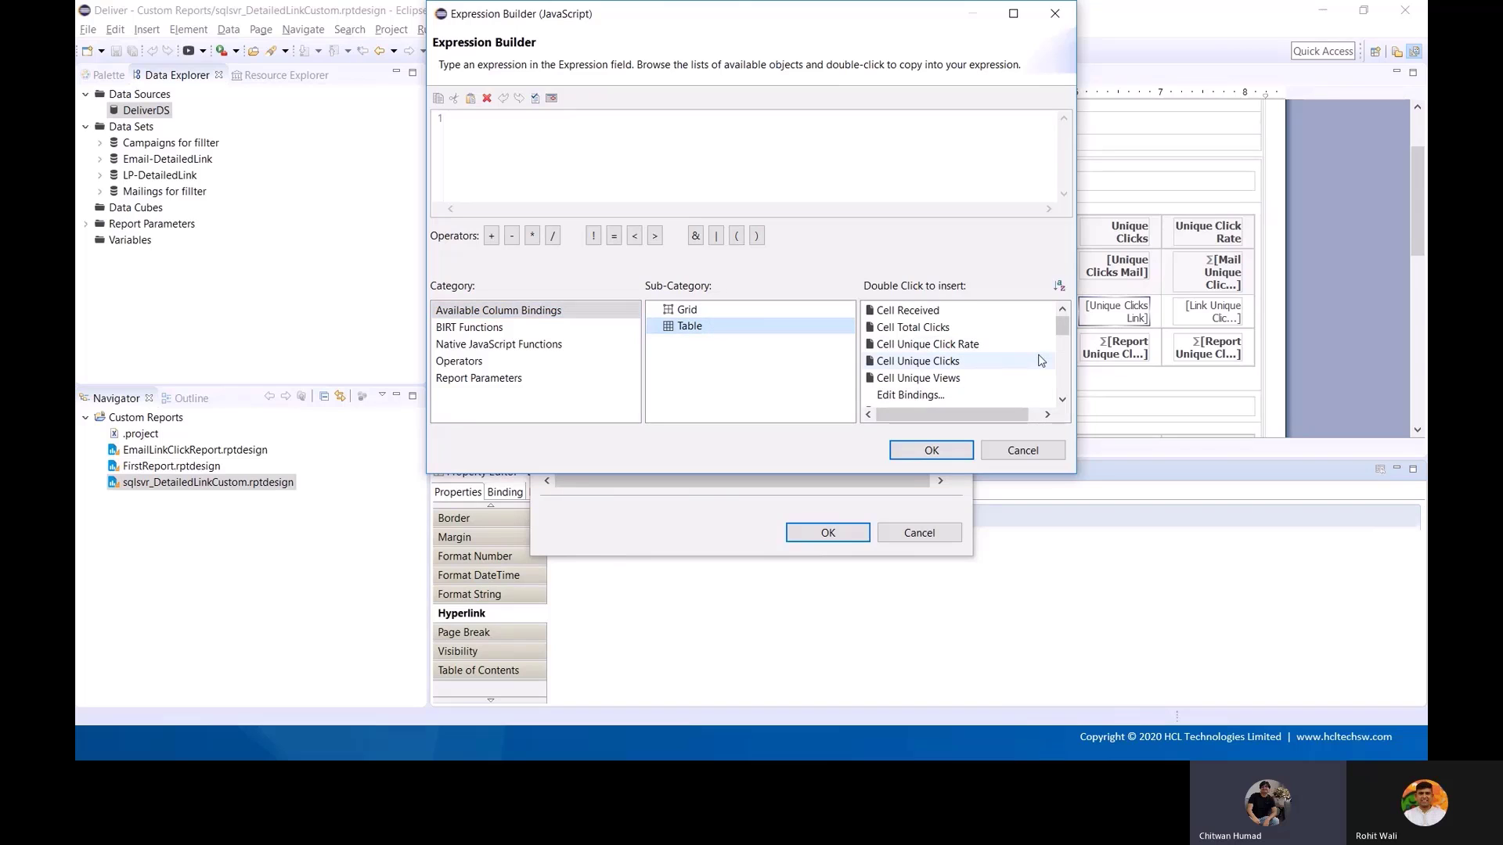
{"action": "left_click_drag", "start_coordinate": [1061, 324], "coordinate": [1063, 366]}
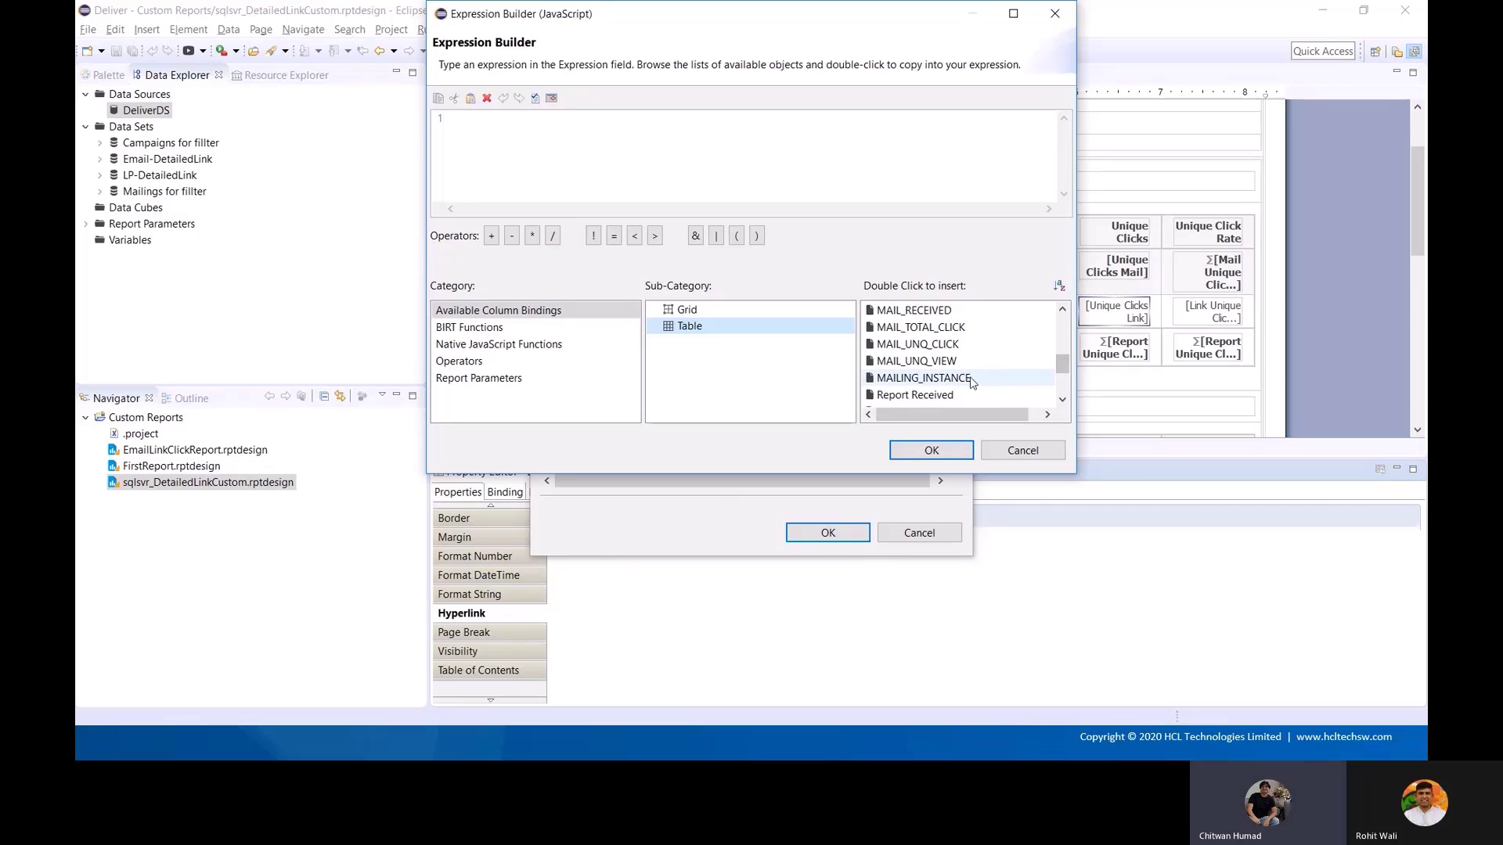
{"action": "double_click", "coordinate": [972, 379]}
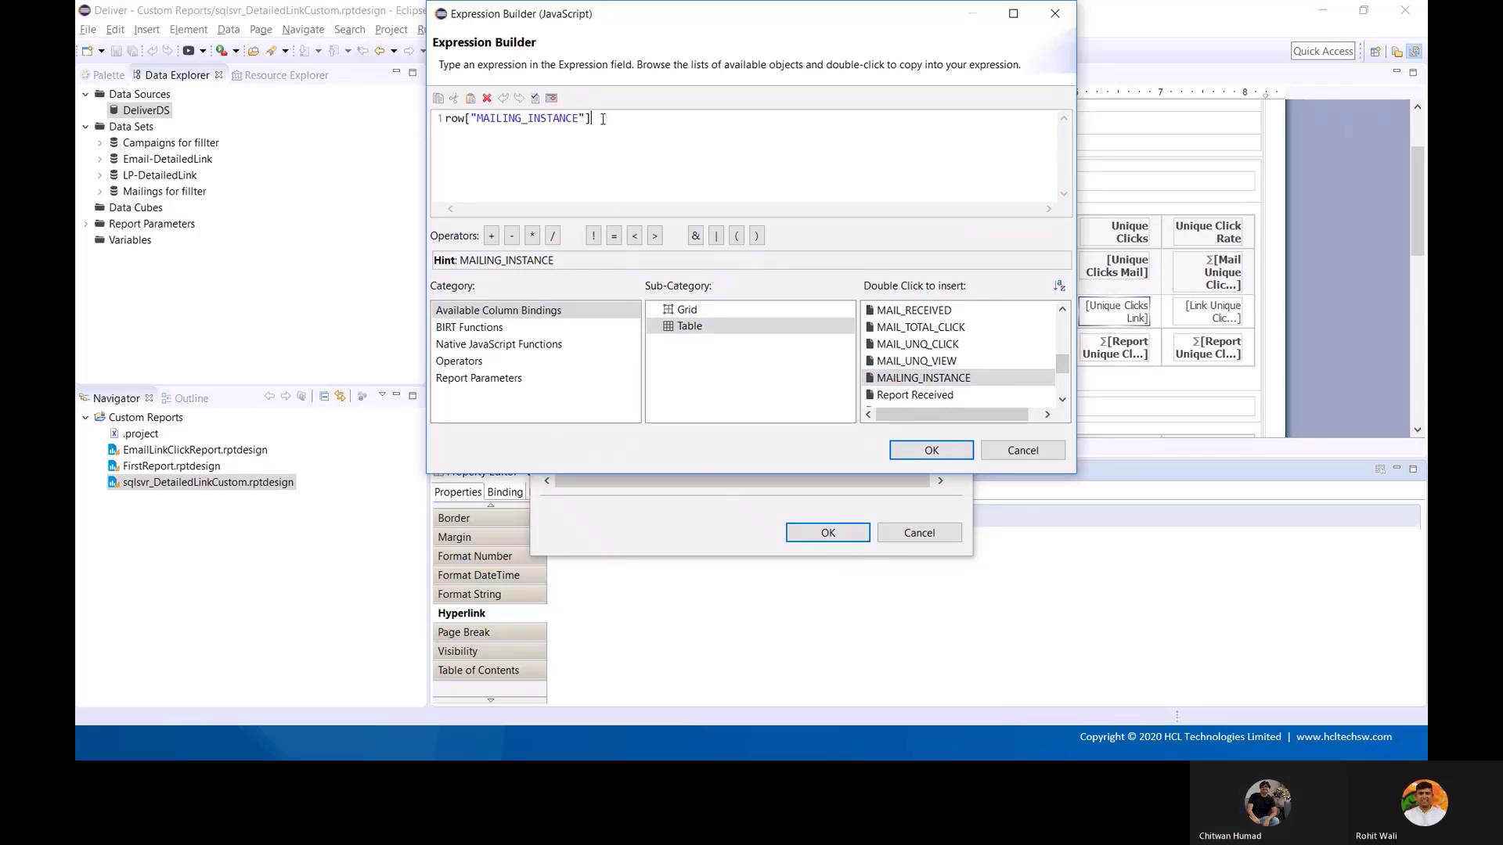
{"action": "left_click", "coordinate": [932, 451]}
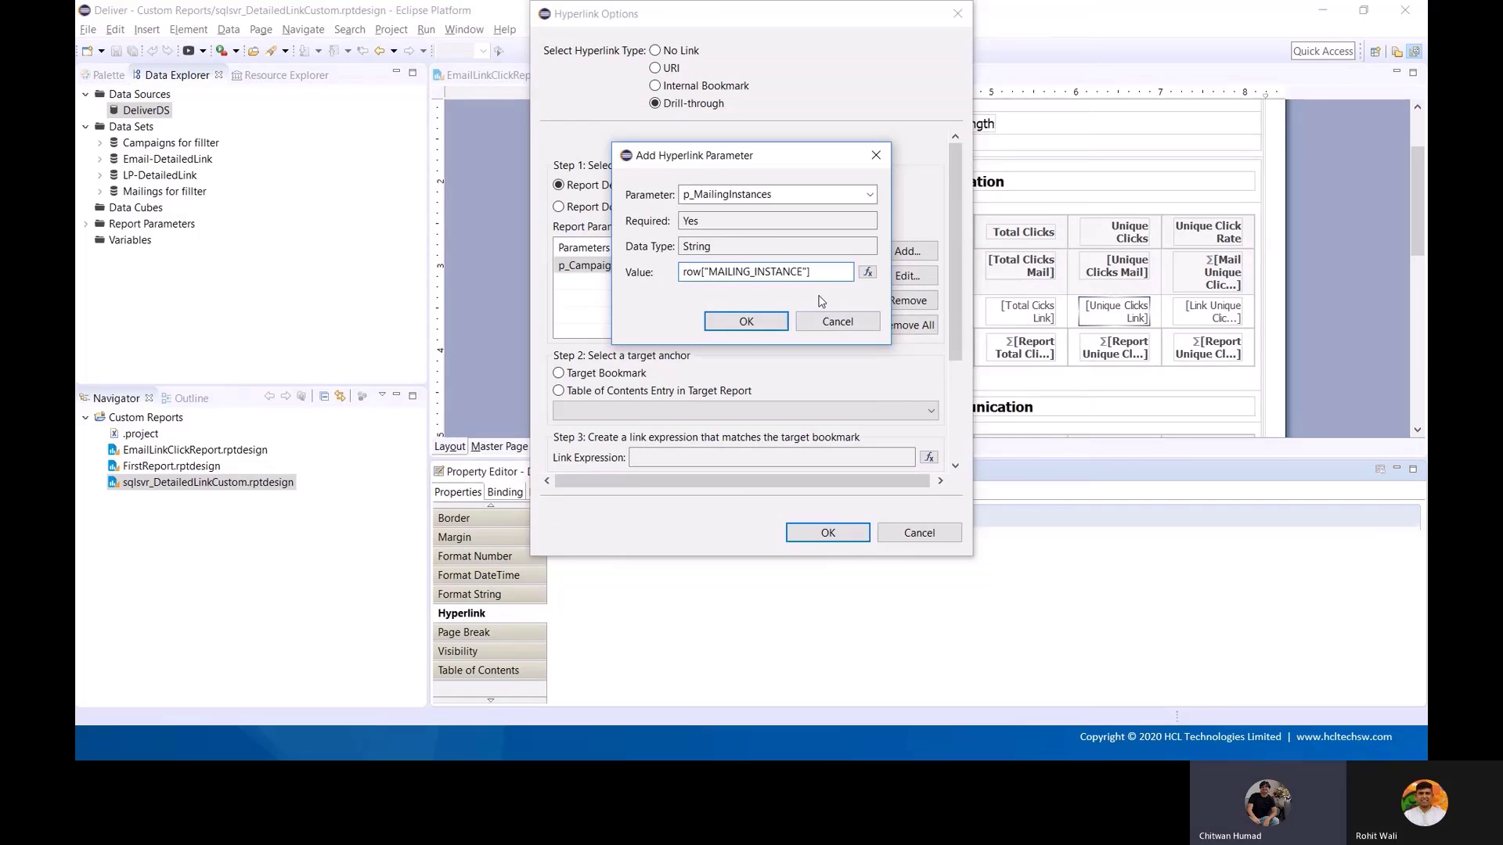
{"action": "left_click", "coordinate": [747, 323]}
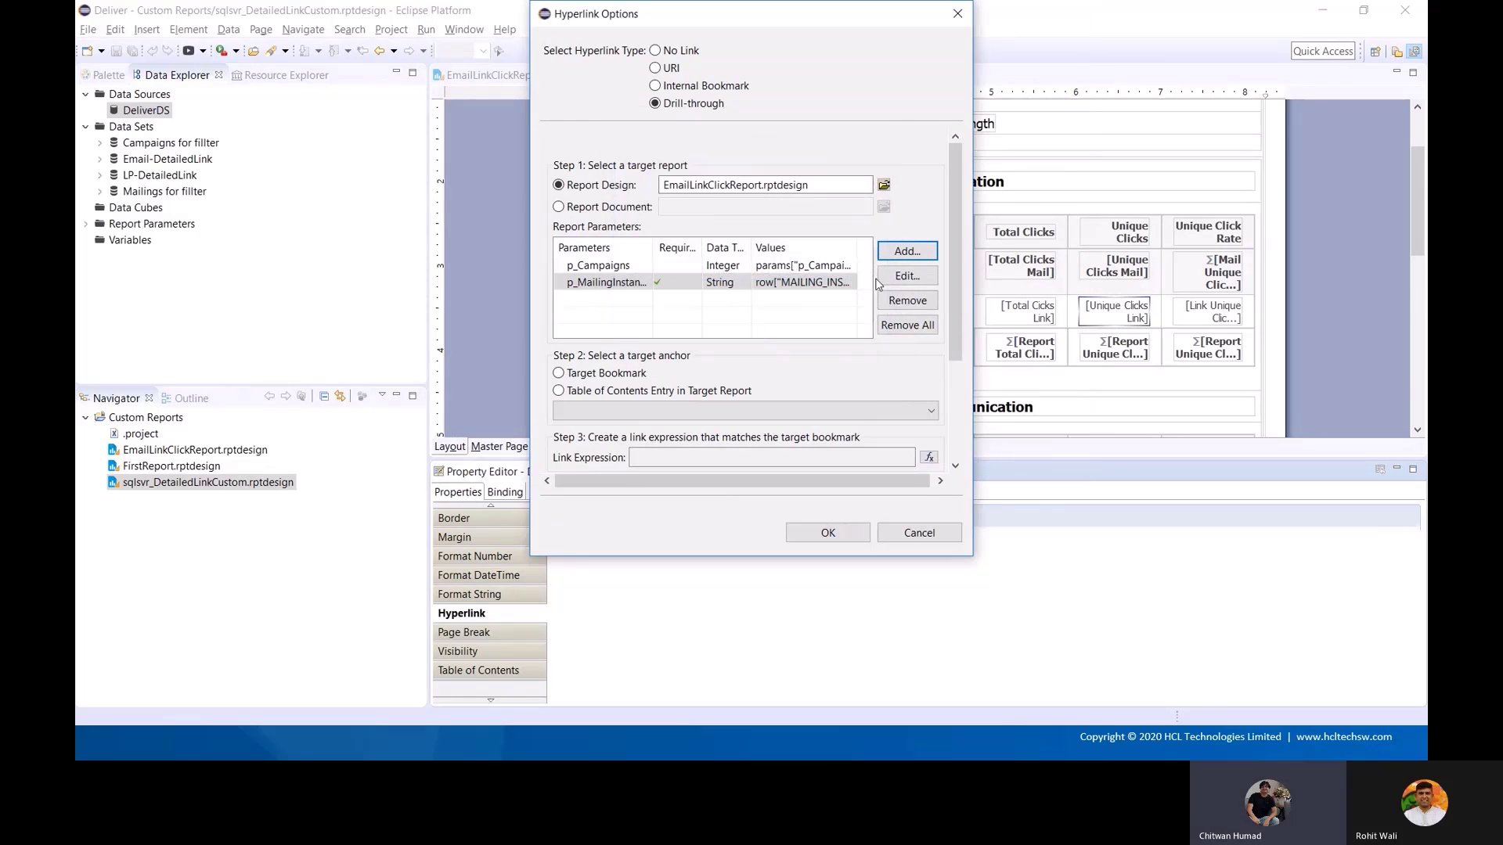
- Add the p_DisplayLink hyperlink parameter with the table column binding row["URLDISPLAYNAME"] as its value, validating the expression's syntax
{"action": "left_click", "coordinate": [907, 251]}
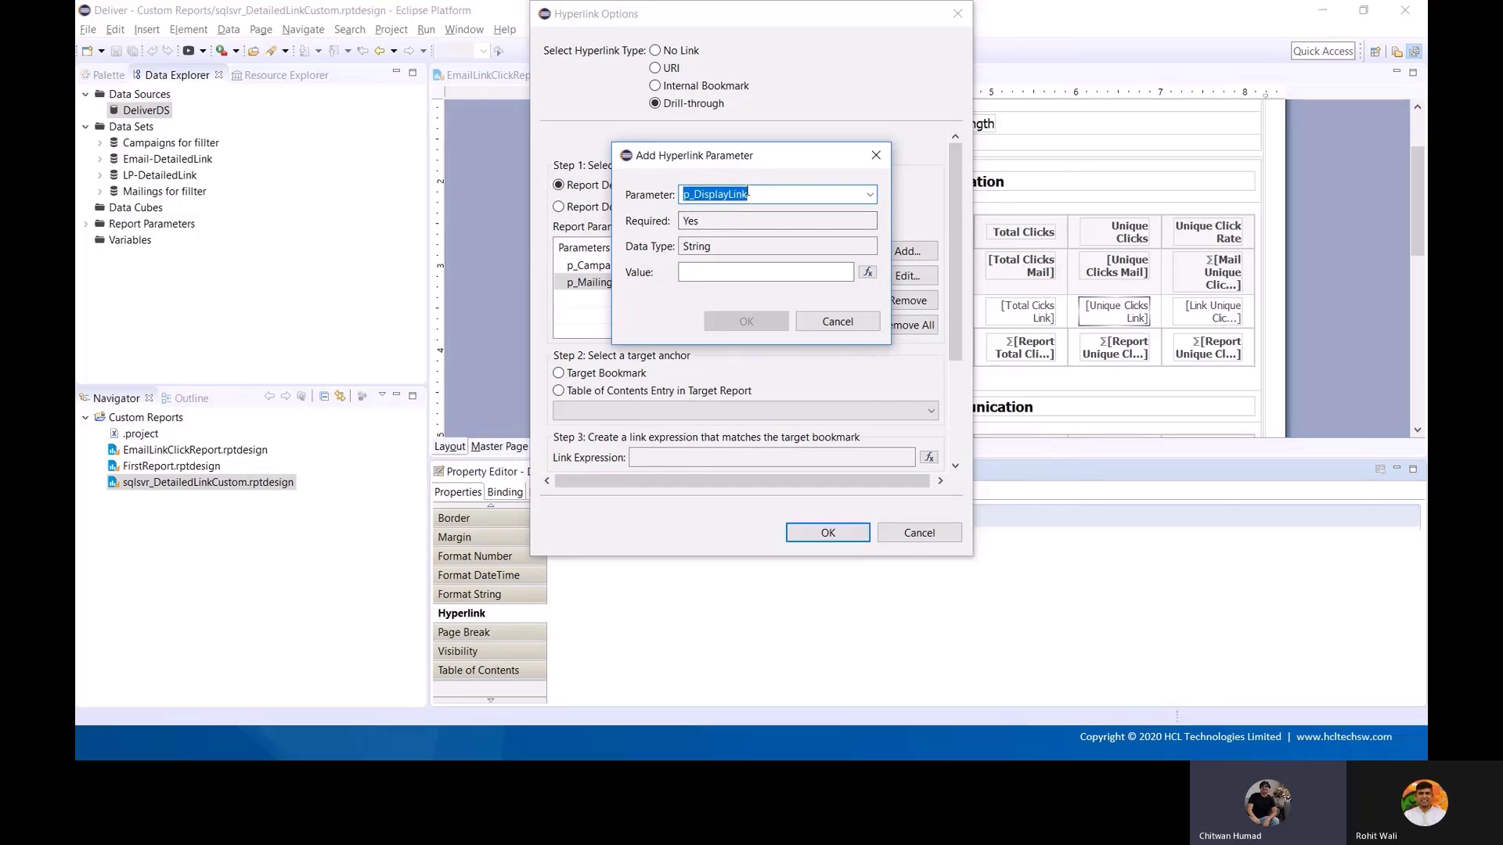
{"action": "left_click", "coordinate": [867, 272]}
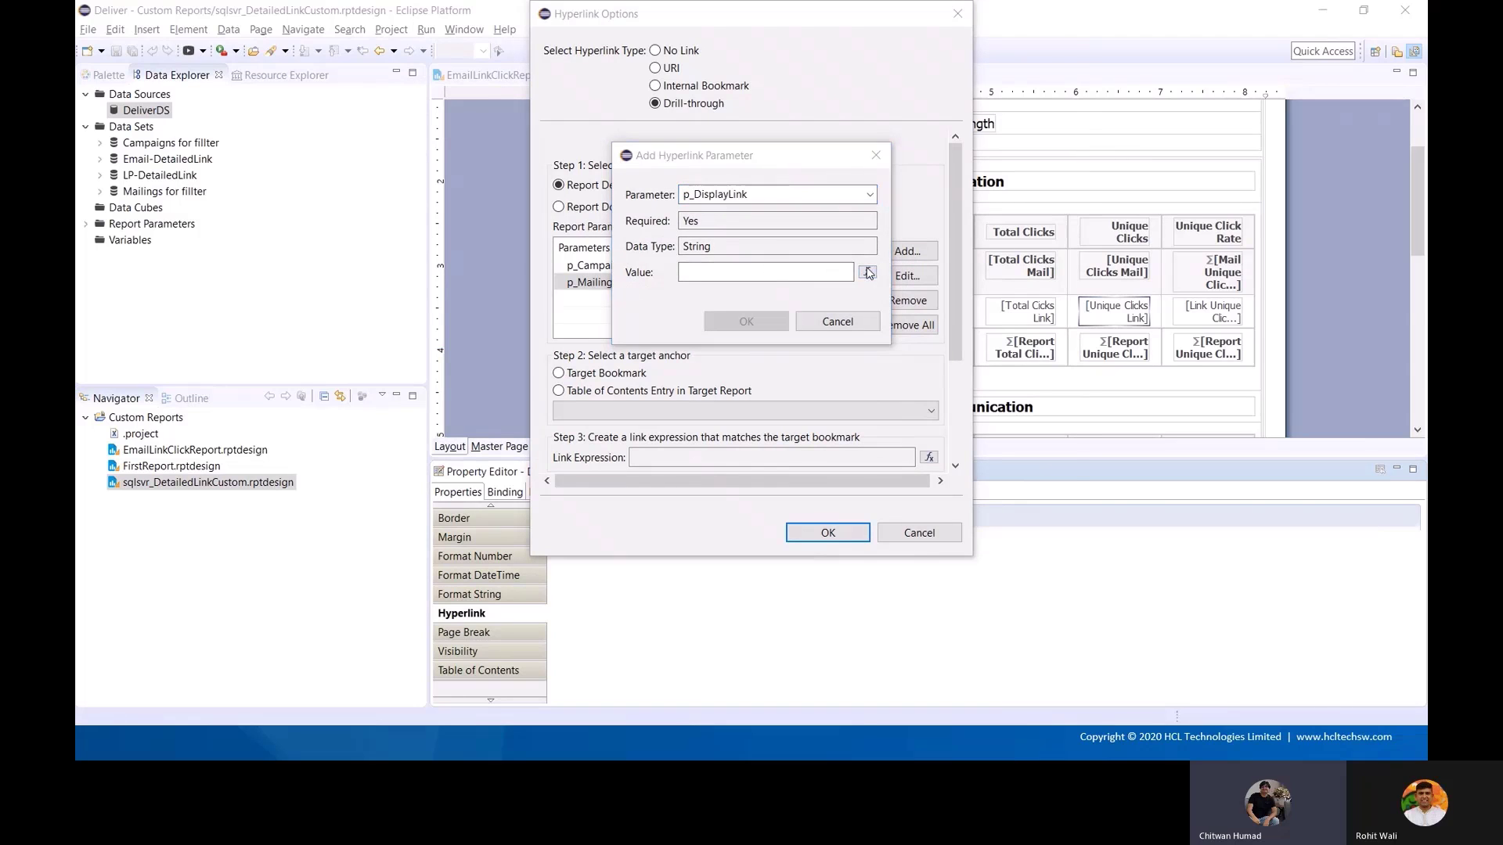
{"action": "left_click", "coordinate": [573, 312]}
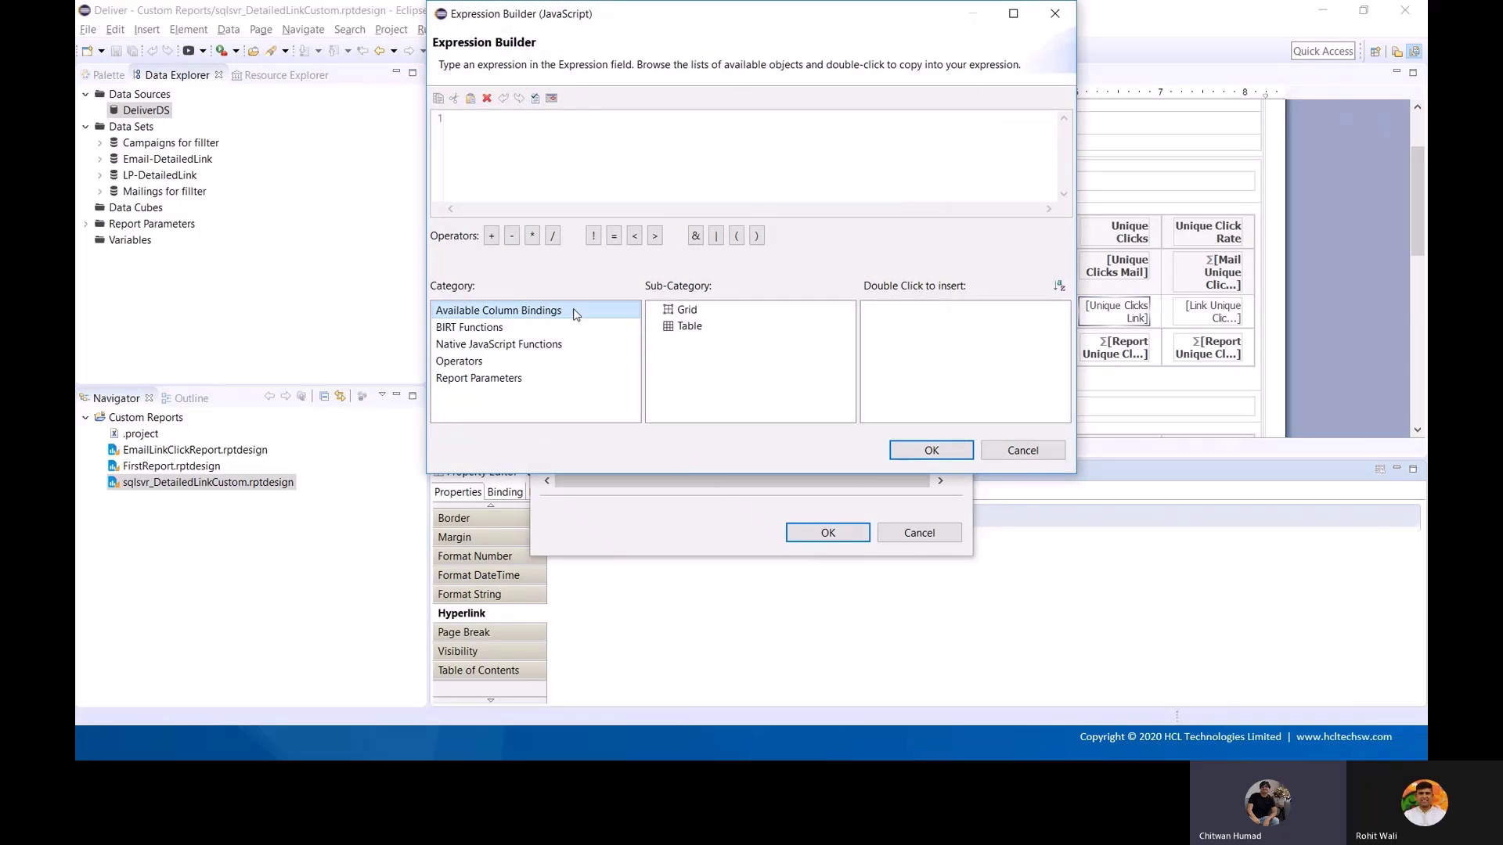
{"action": "left_click", "coordinate": [688, 327]}
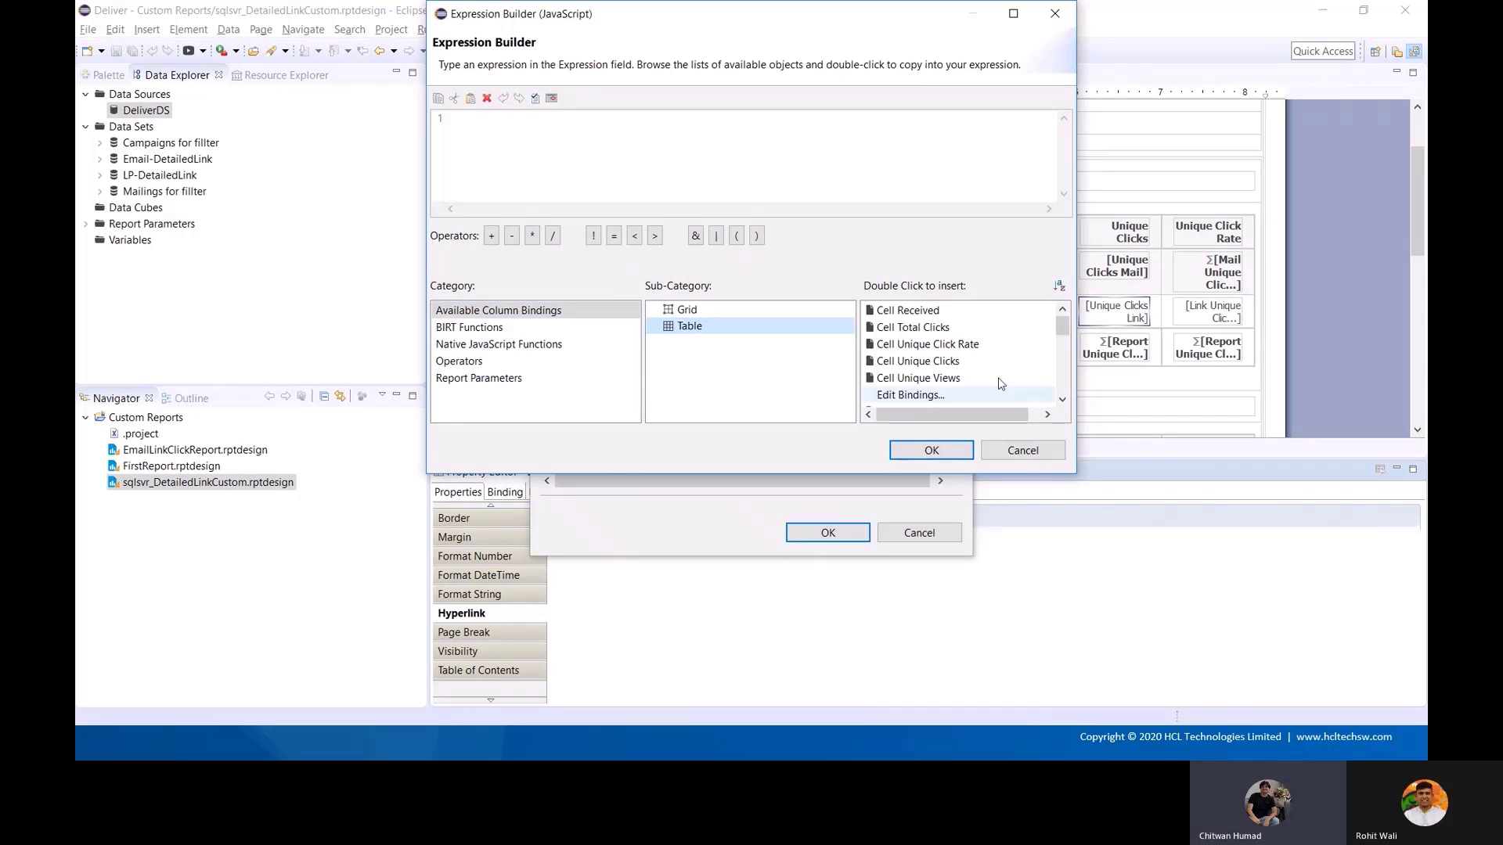
{"action": "left_click_drag", "start_coordinate": [1063, 322], "coordinate": [1061, 385]}
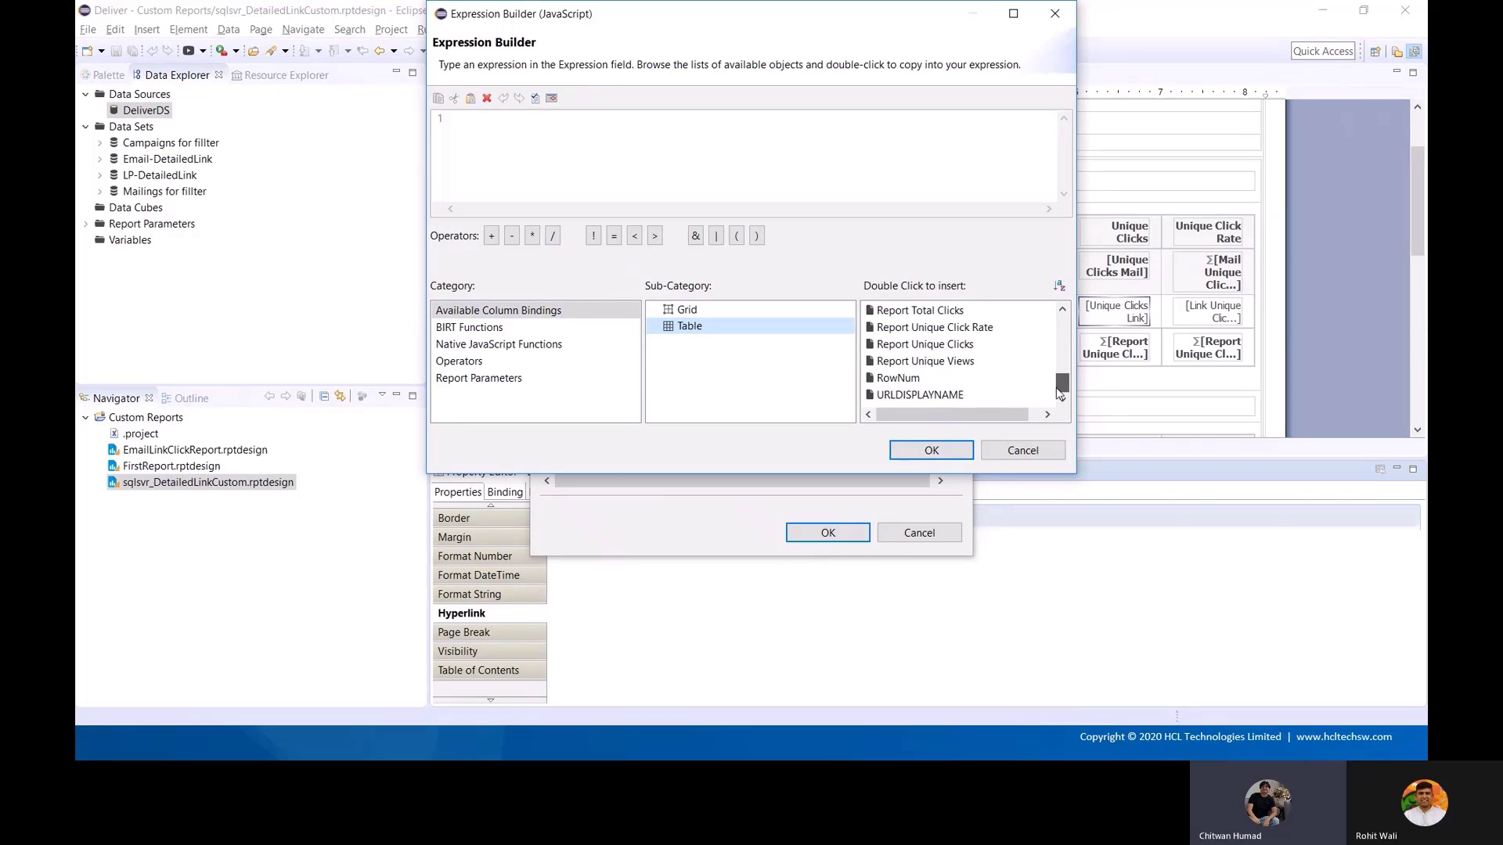
{"action": "left_click", "coordinate": [947, 396]}
{"action": "double_click", "coordinate": [944, 396]}
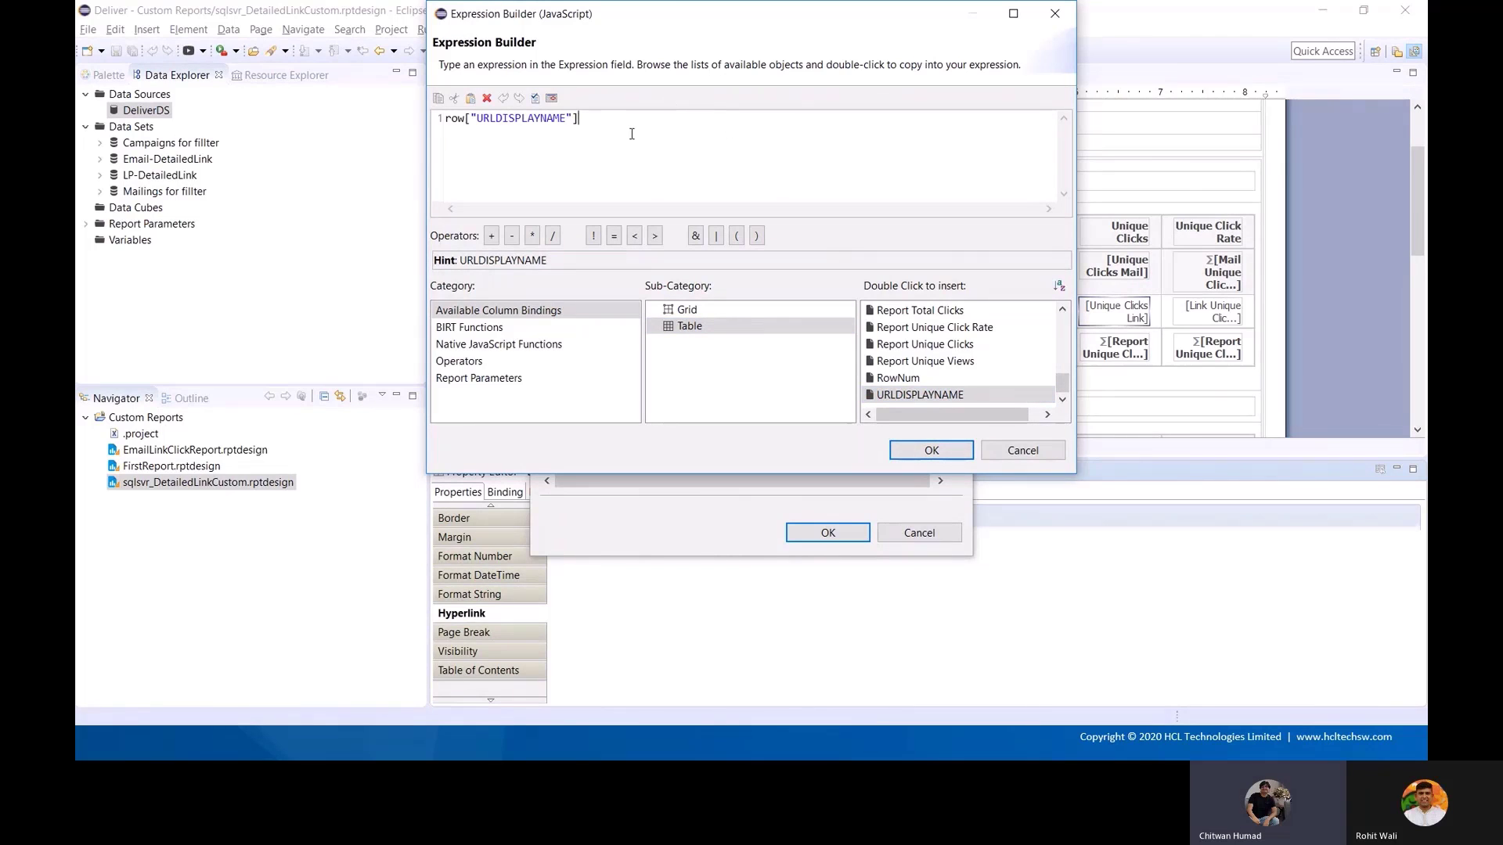
{"action": "left_click", "coordinate": [535, 98]}
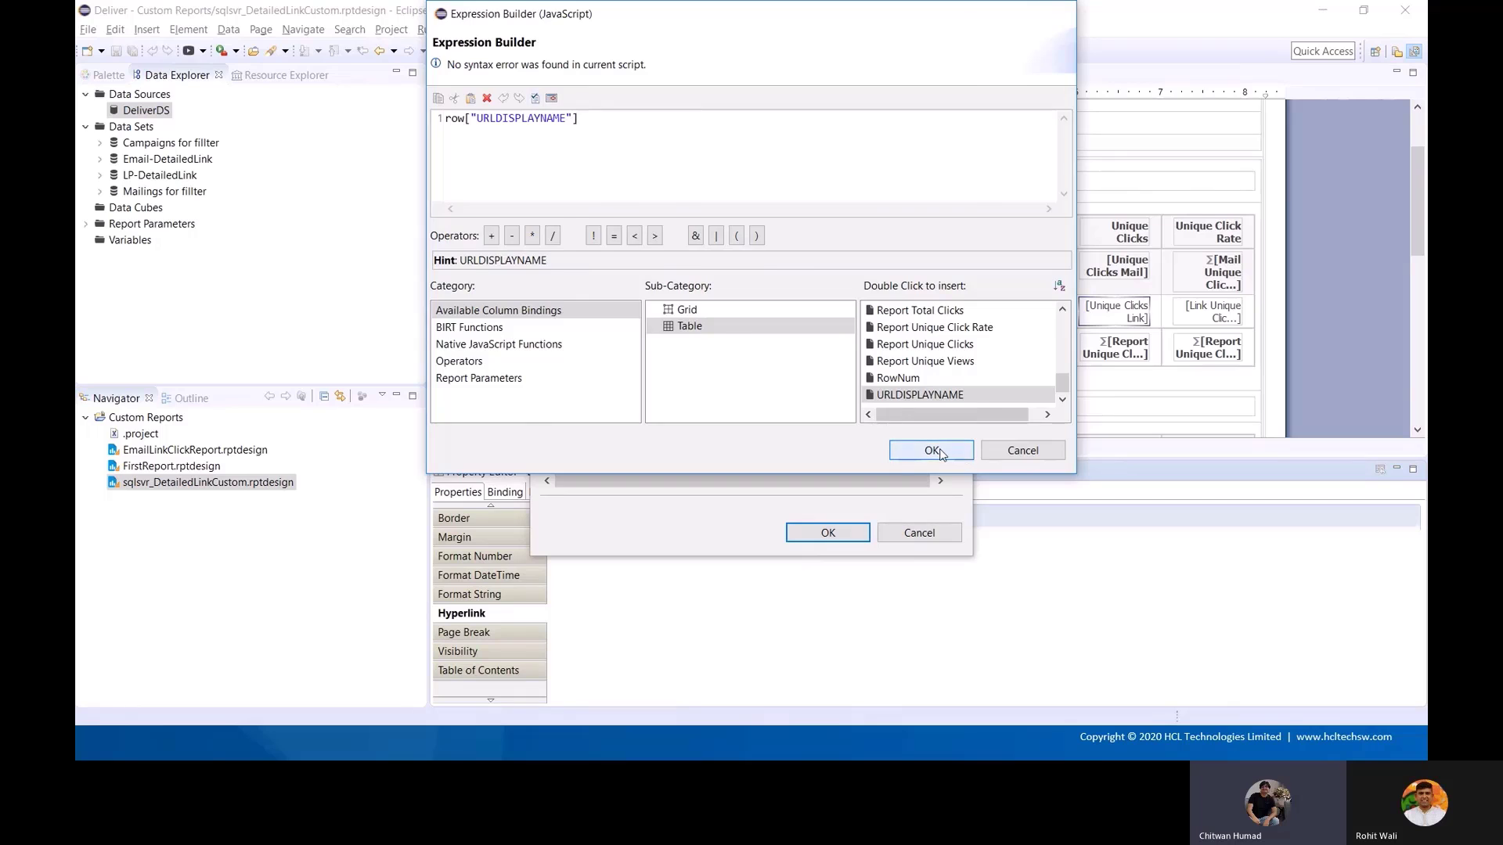
{"action": "left_click", "coordinate": [967, 456]}
{"action": "left_click", "coordinate": [747, 321]}
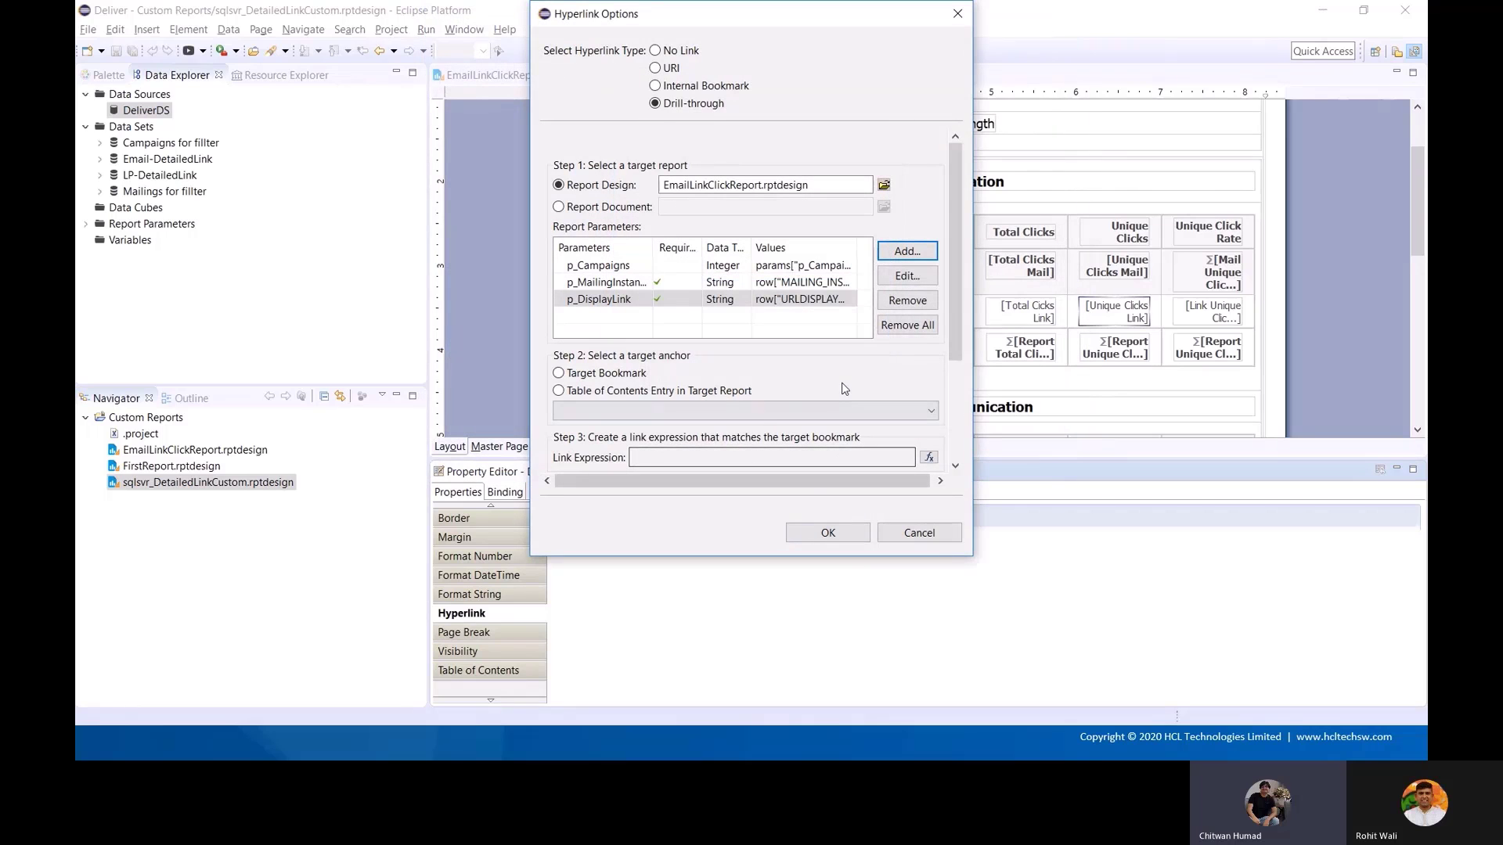
- Give the drill-through hyperlink the tooltip "Click here to check all email ids.", apply the hyperlink options and save the report
{"action": "left_click_drag", "start_coordinate": [961, 350], "coordinate": [961, 452]}
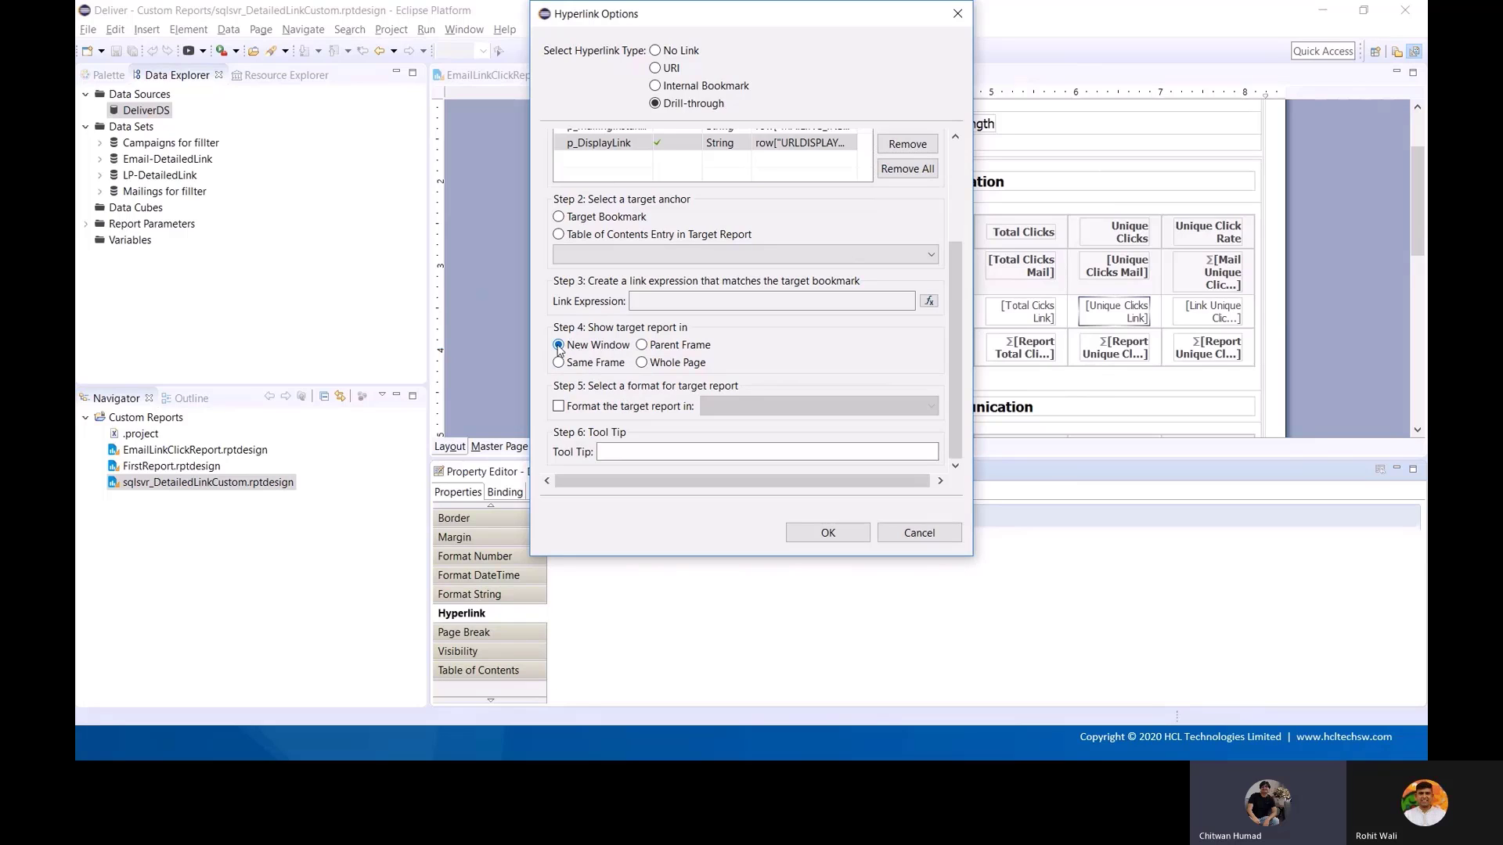
{"action": "left_click", "coordinate": [643, 453]}
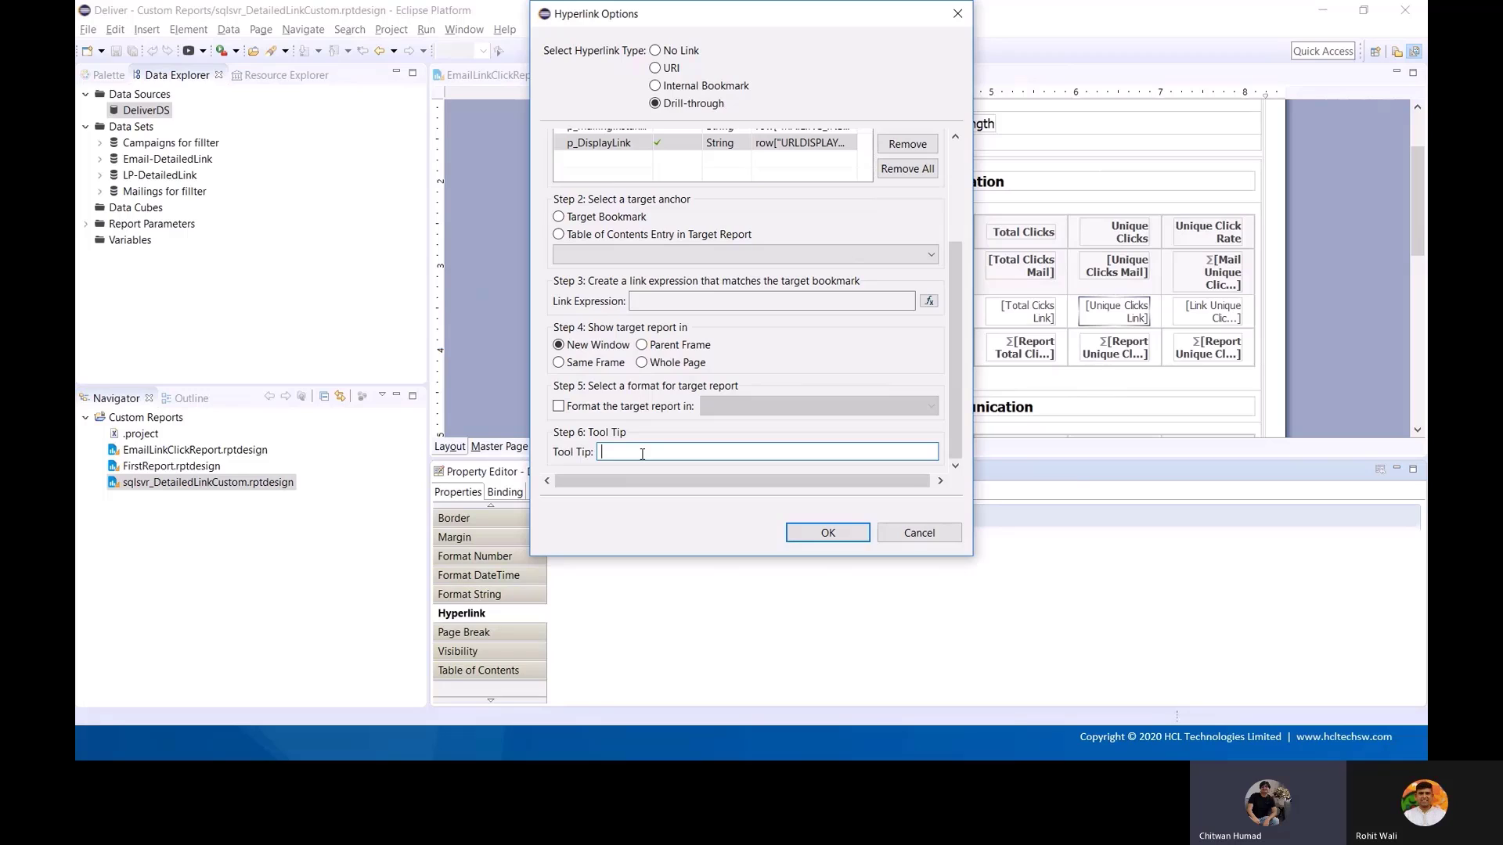
{"action": "type", "text": "Click here to check all email ids."}
{"action": "left_click", "coordinate": [841, 535]}
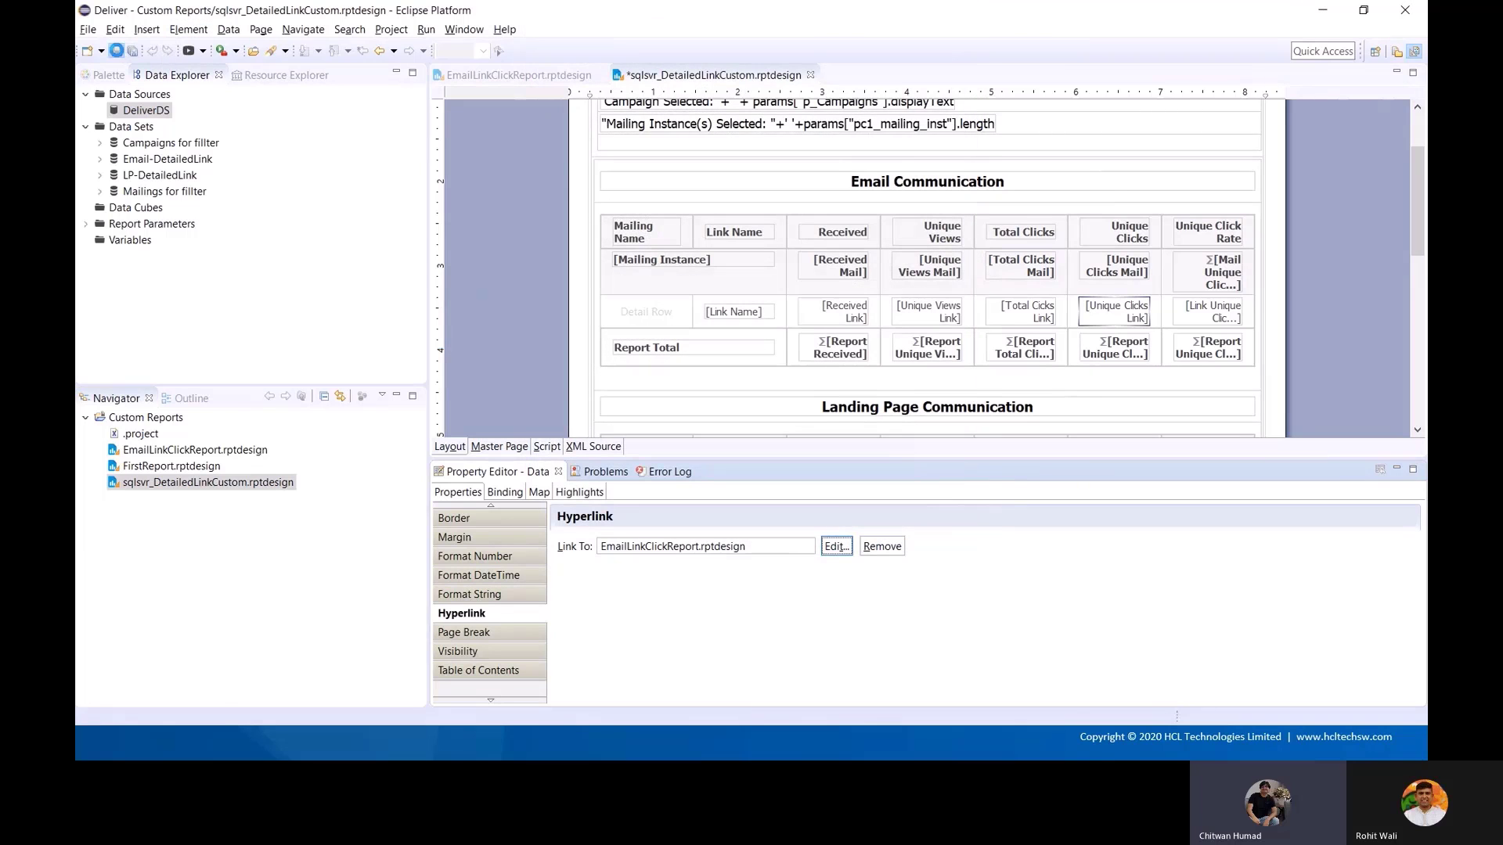
{"action": "left_click", "coordinate": [116, 50]}
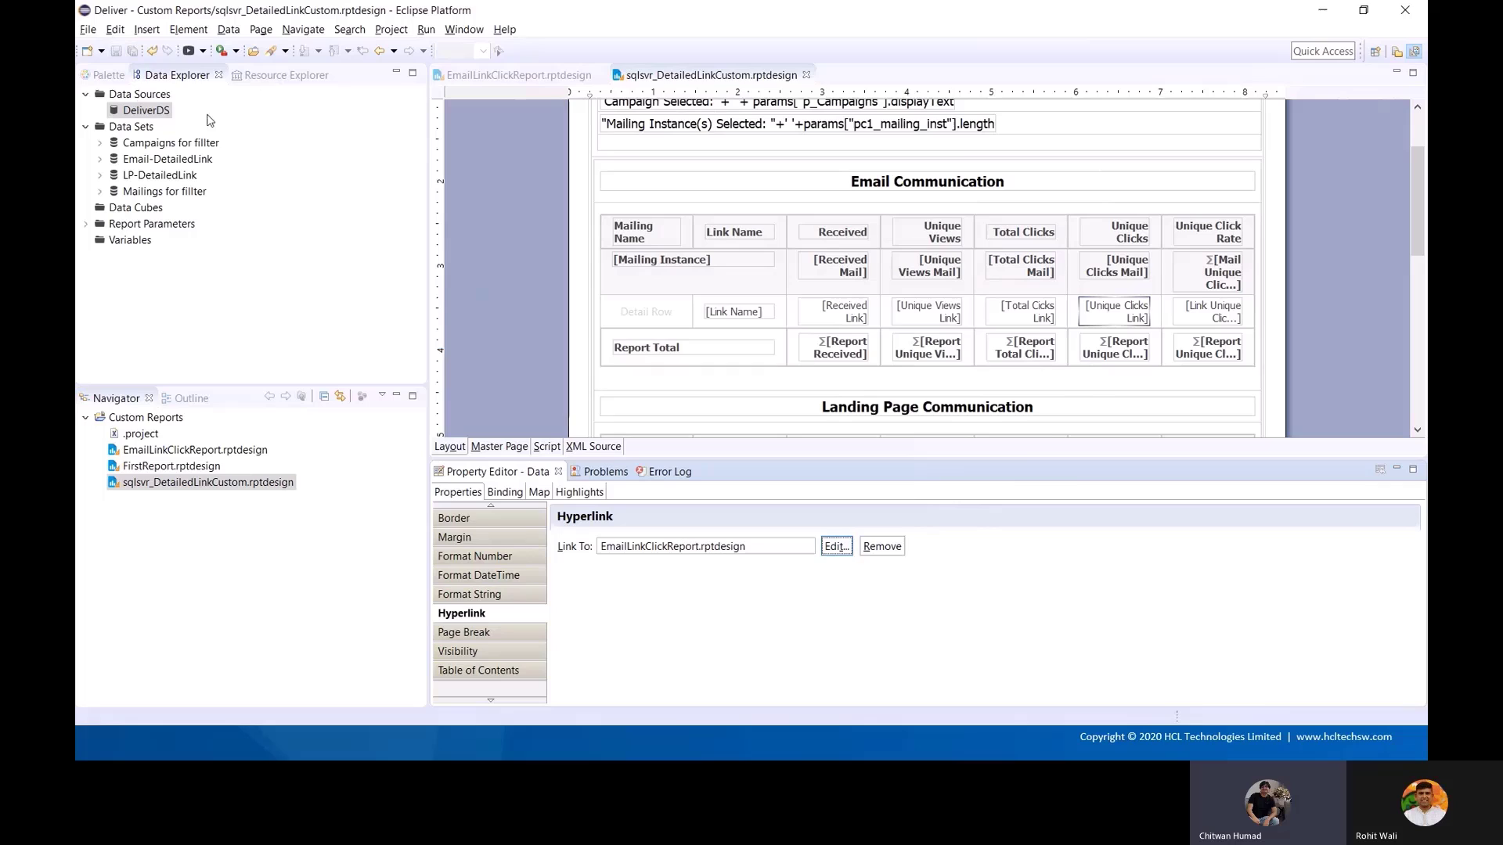
- Preview the customised detailed link report in the web viewer and close the other open browser tabs
{"action": "left_click", "coordinate": [189, 54]}
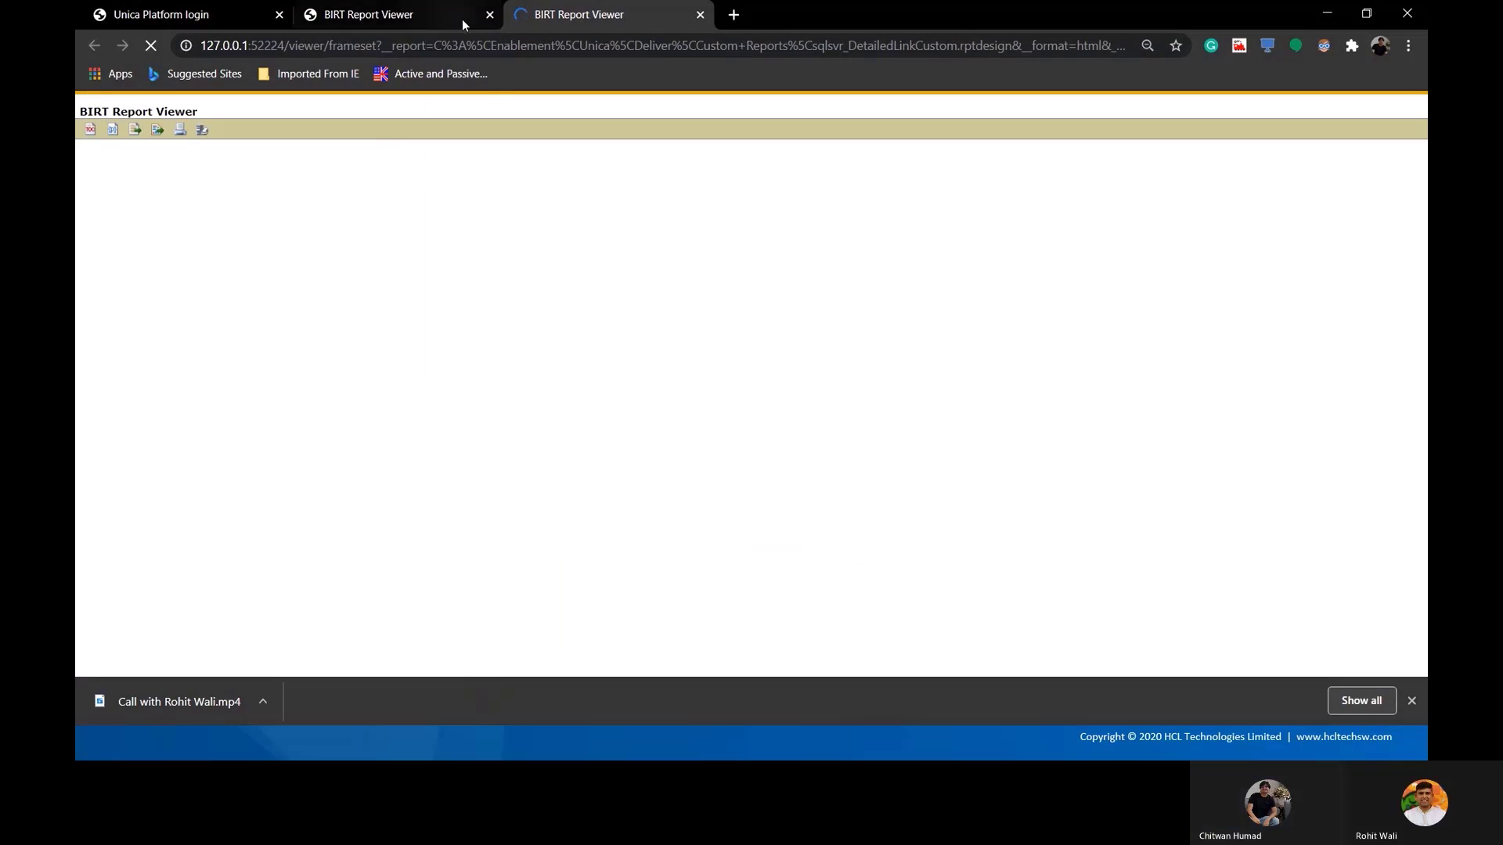
{"action": "left_click", "coordinate": [488, 14]}
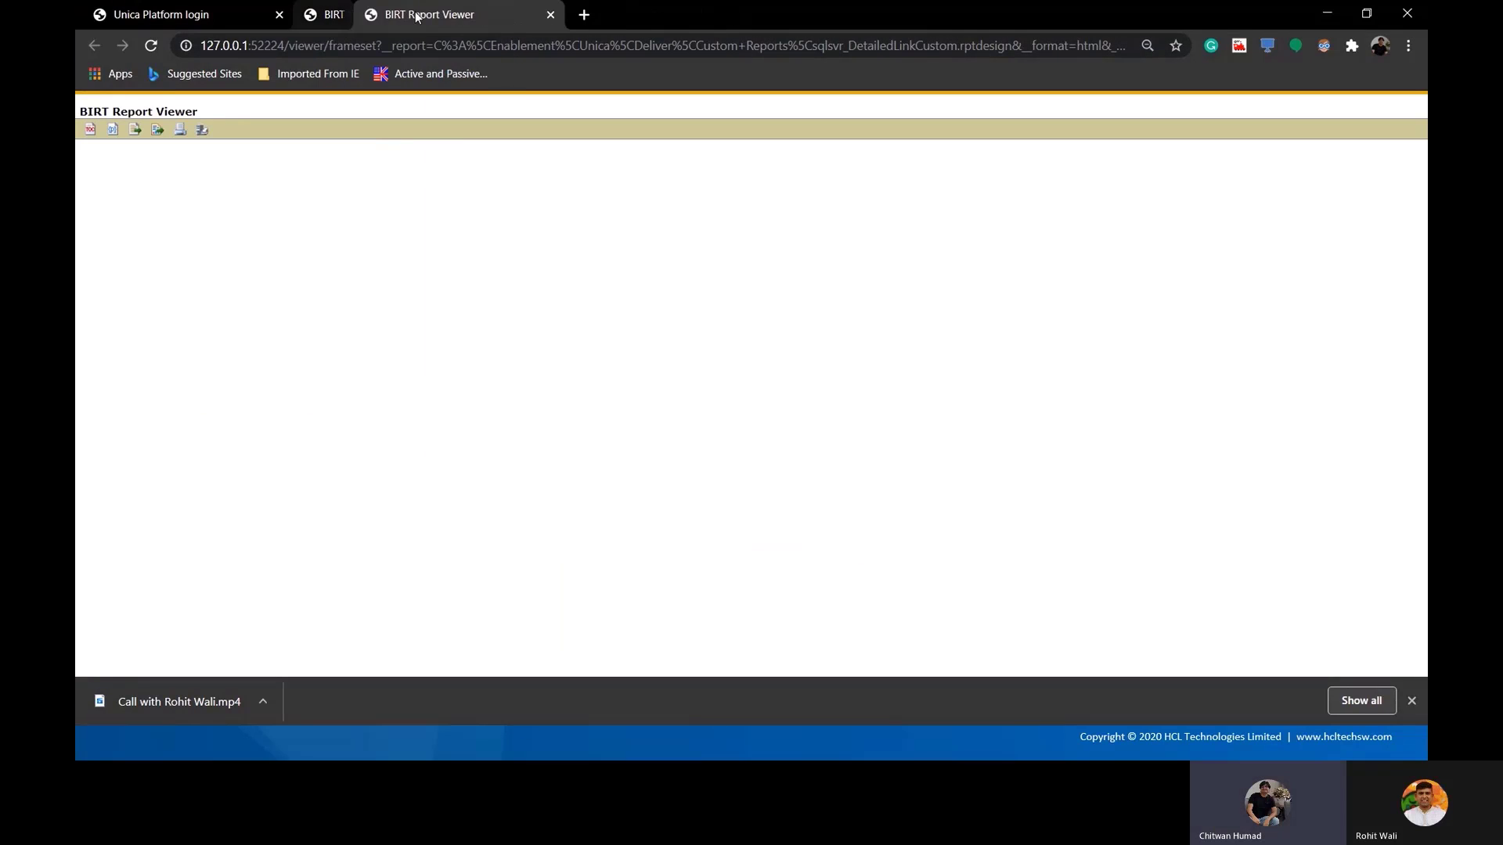
{"action": "left_click", "coordinate": [279, 14]}
- Reload the report preview with &p_Campaigns=18 appended to its address and run it for both the Diwali Campaign and Christmas Campaign mailing instances
{"action": "left_click", "coordinate": [554, 45]}
{"action": "key", "text": "End"}
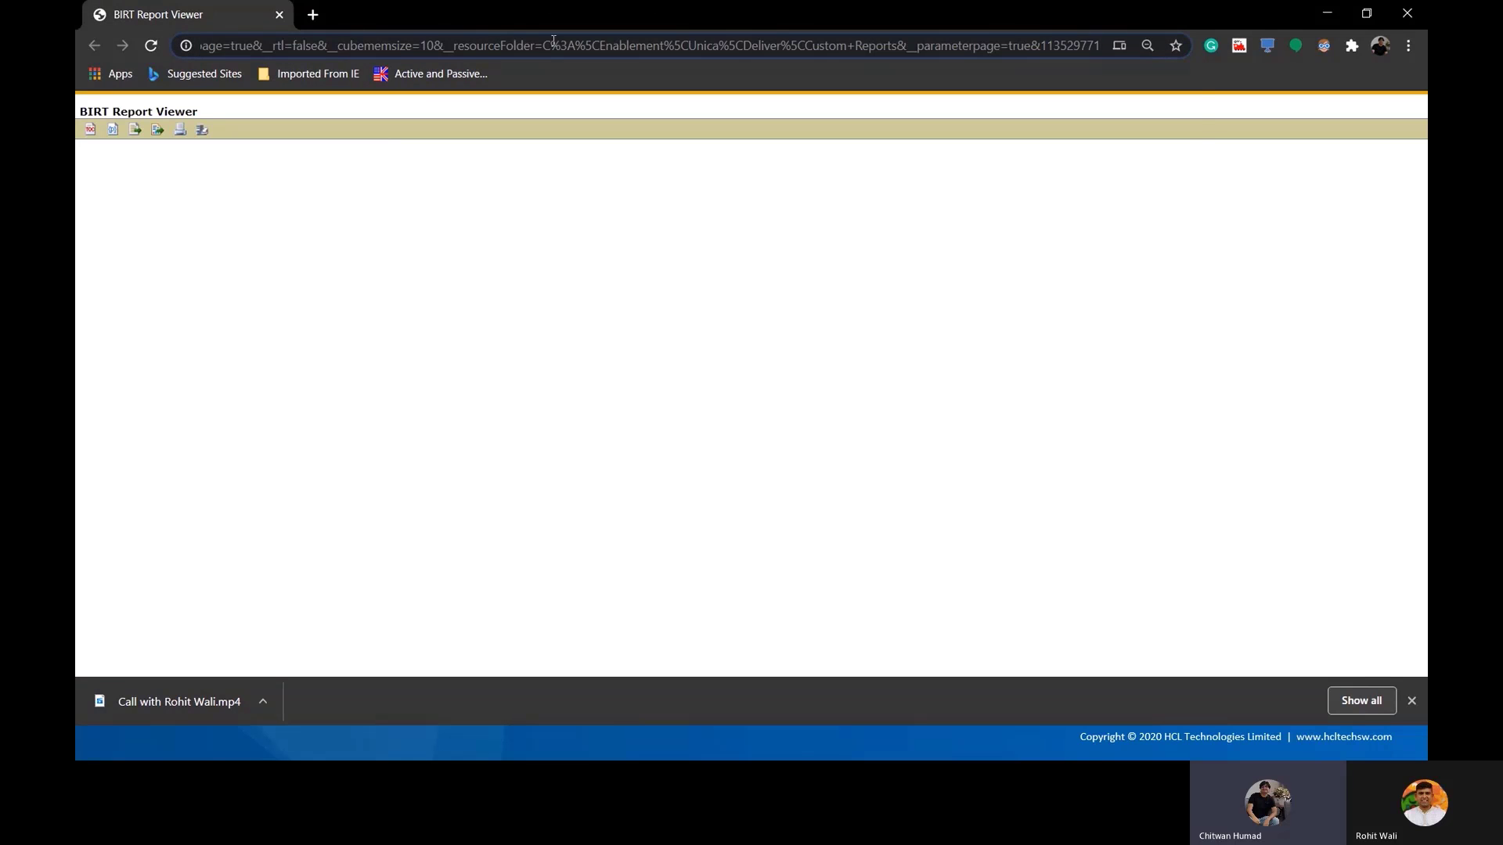
{"action": "type", "text": "&p_C"}
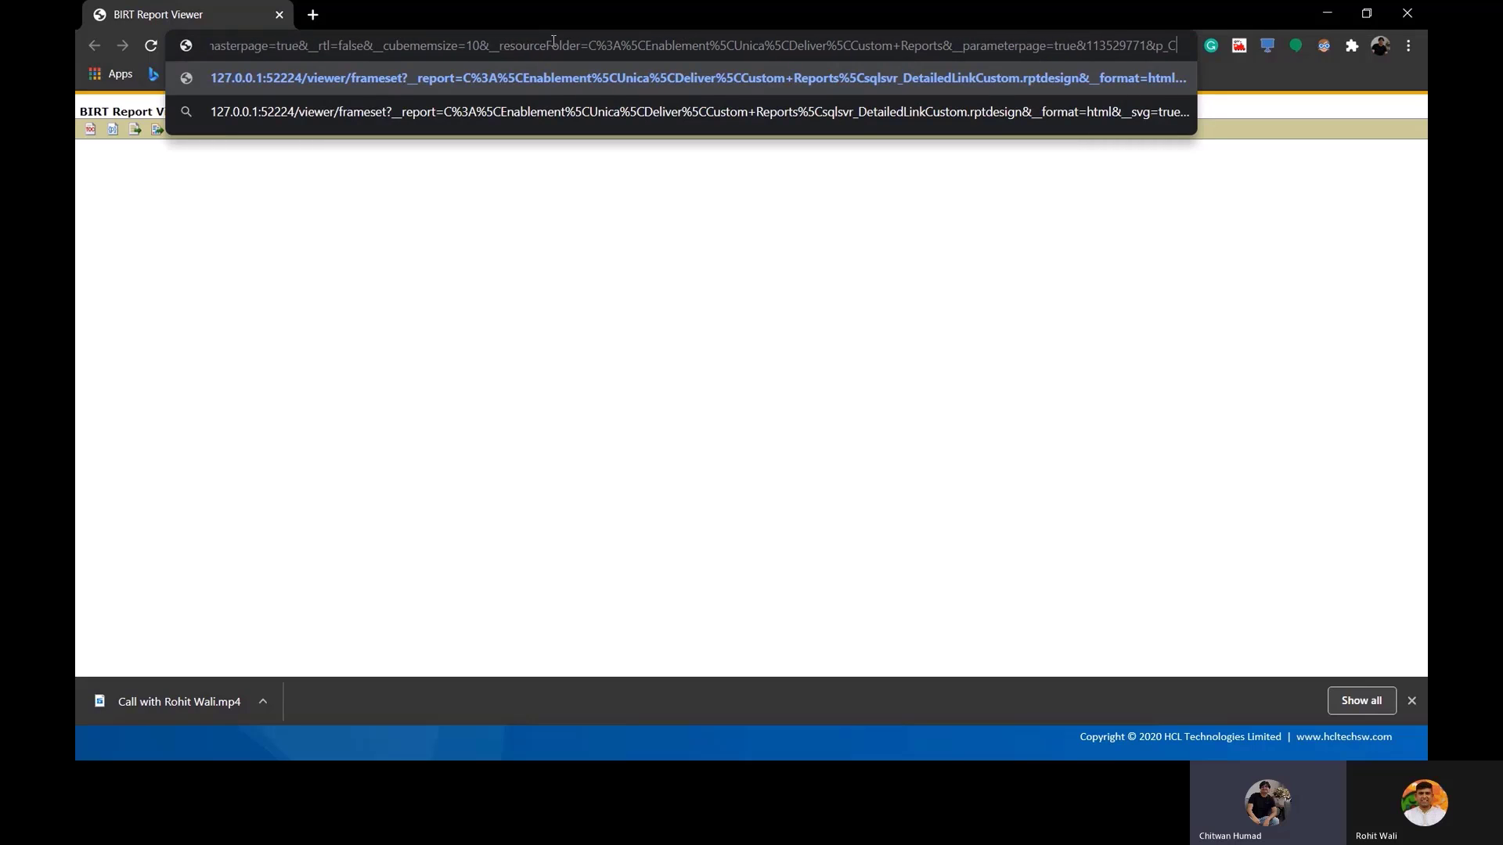
{"action": "type", "text": "ampaig"}
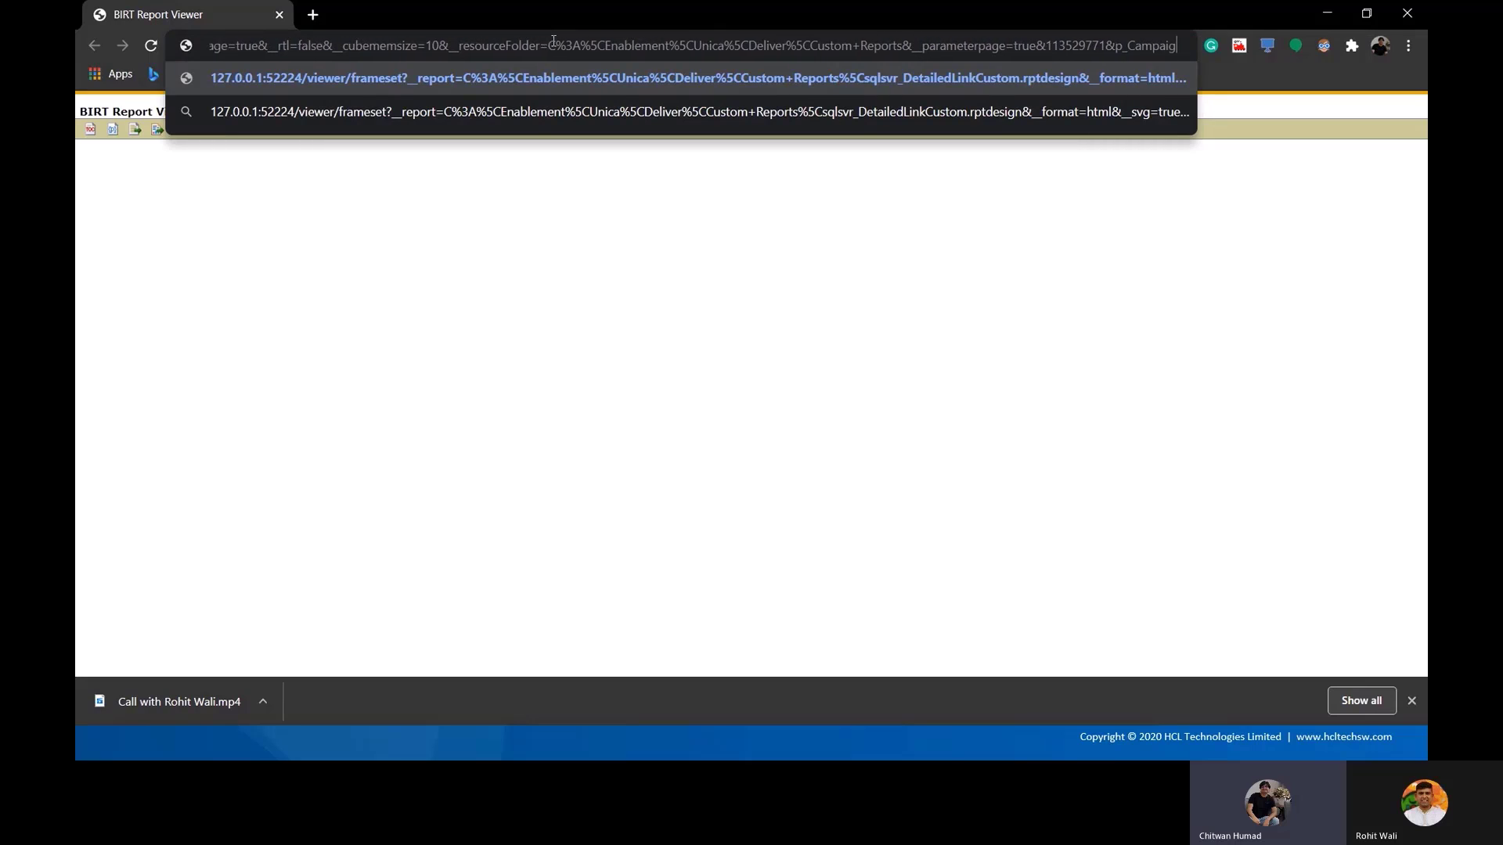
{"action": "type", "text": "ns=18"}
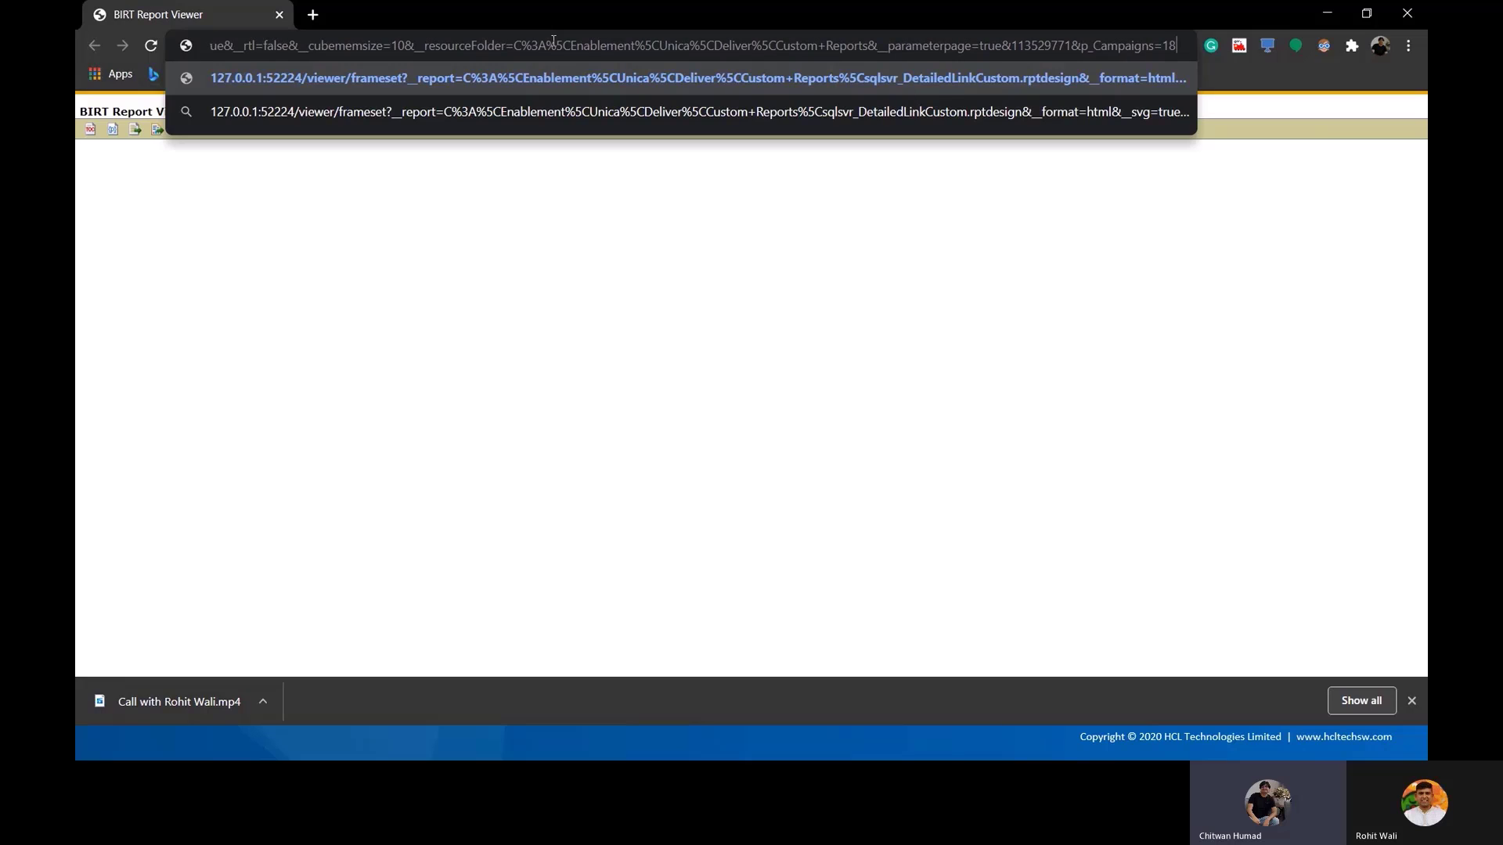
{"action": "key", "text": "Return"}
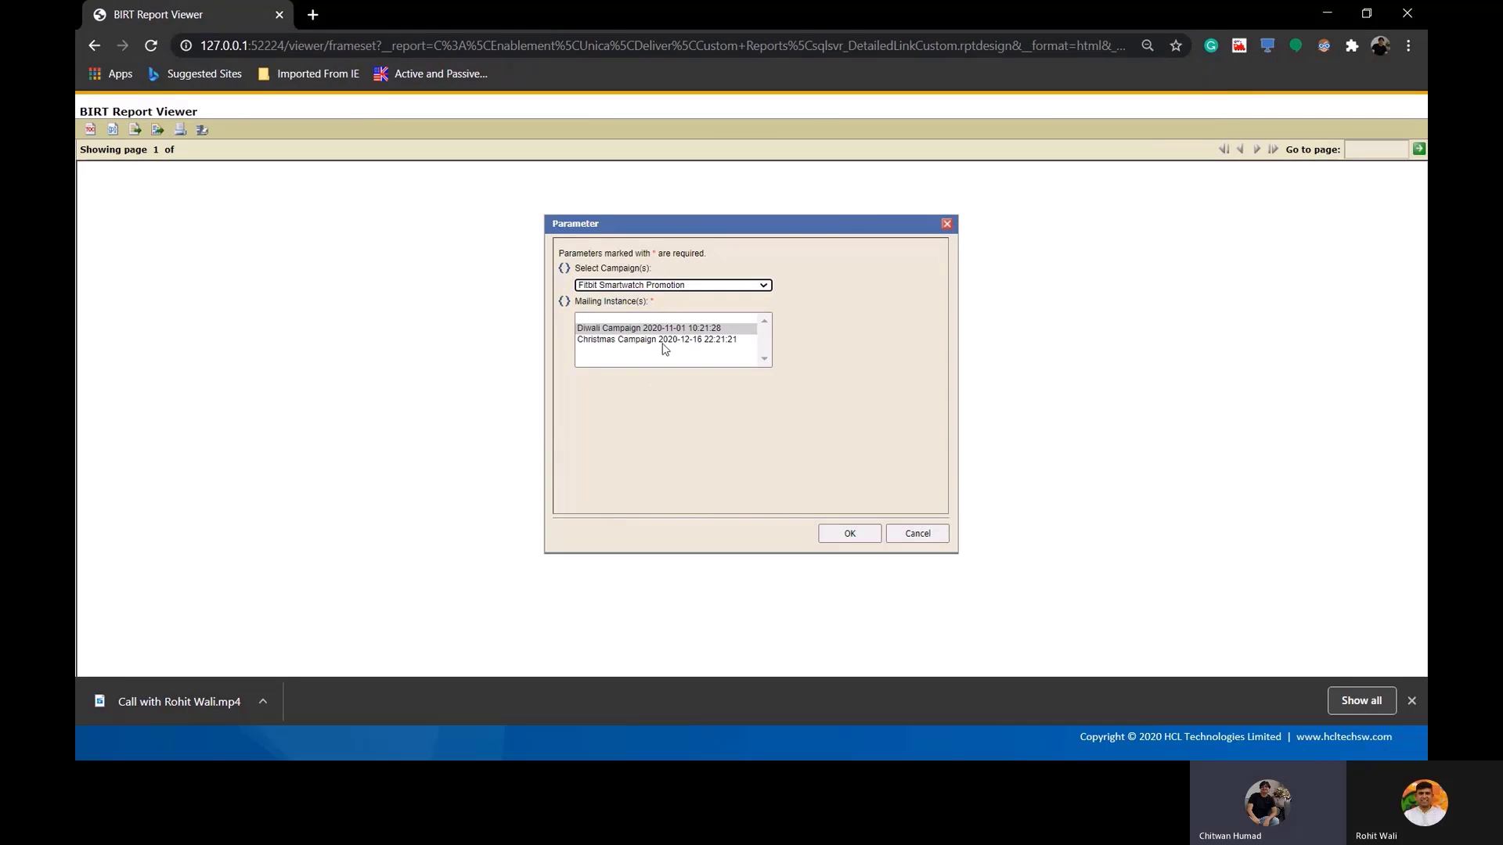
{"action": "left_click", "coordinate": [686, 341], "text": "shift"}
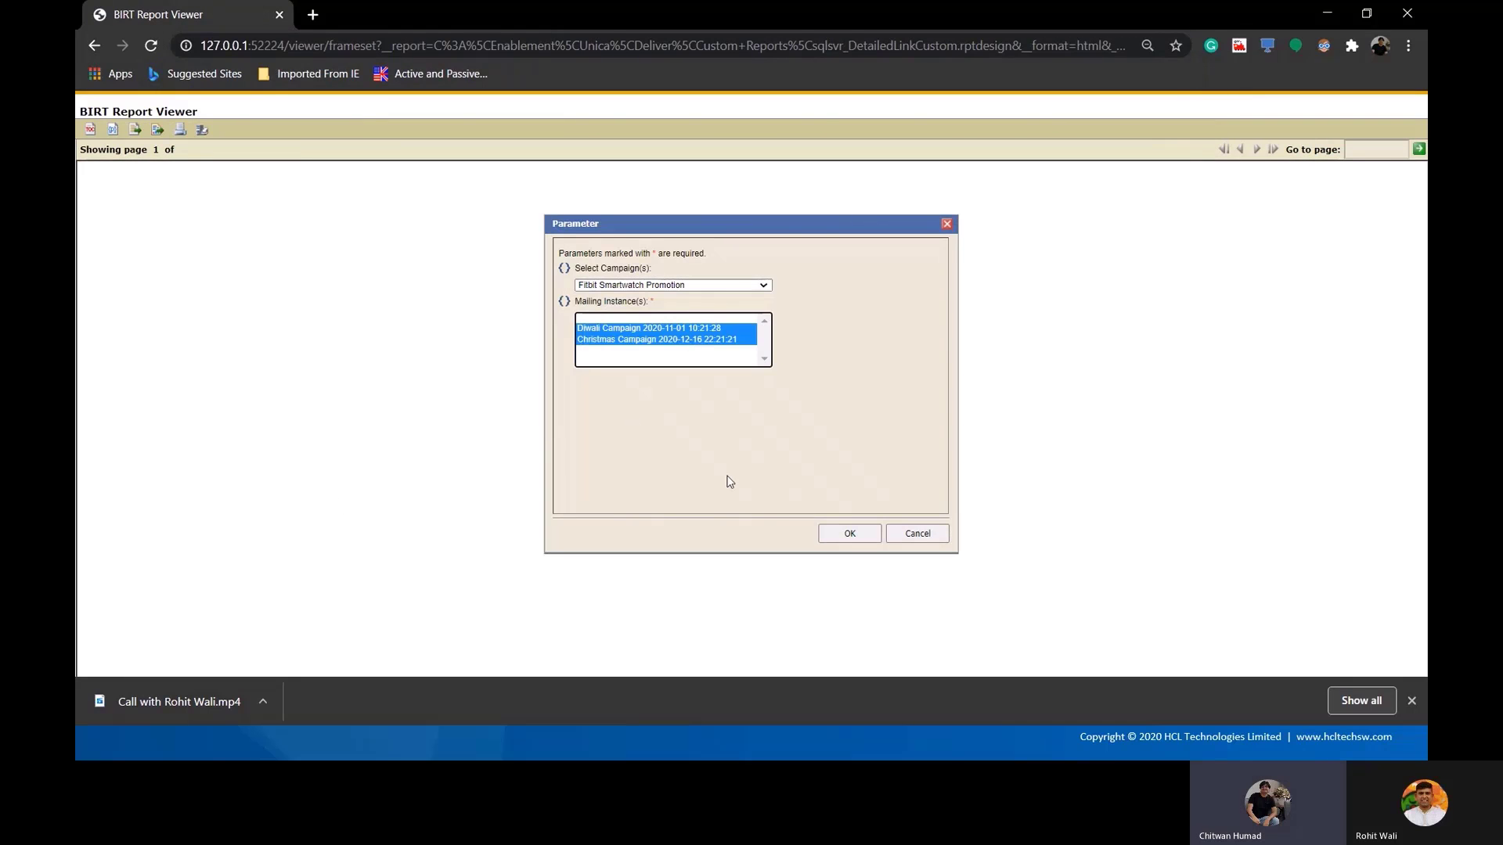
{"action": "left_click", "coordinate": [855, 536]}
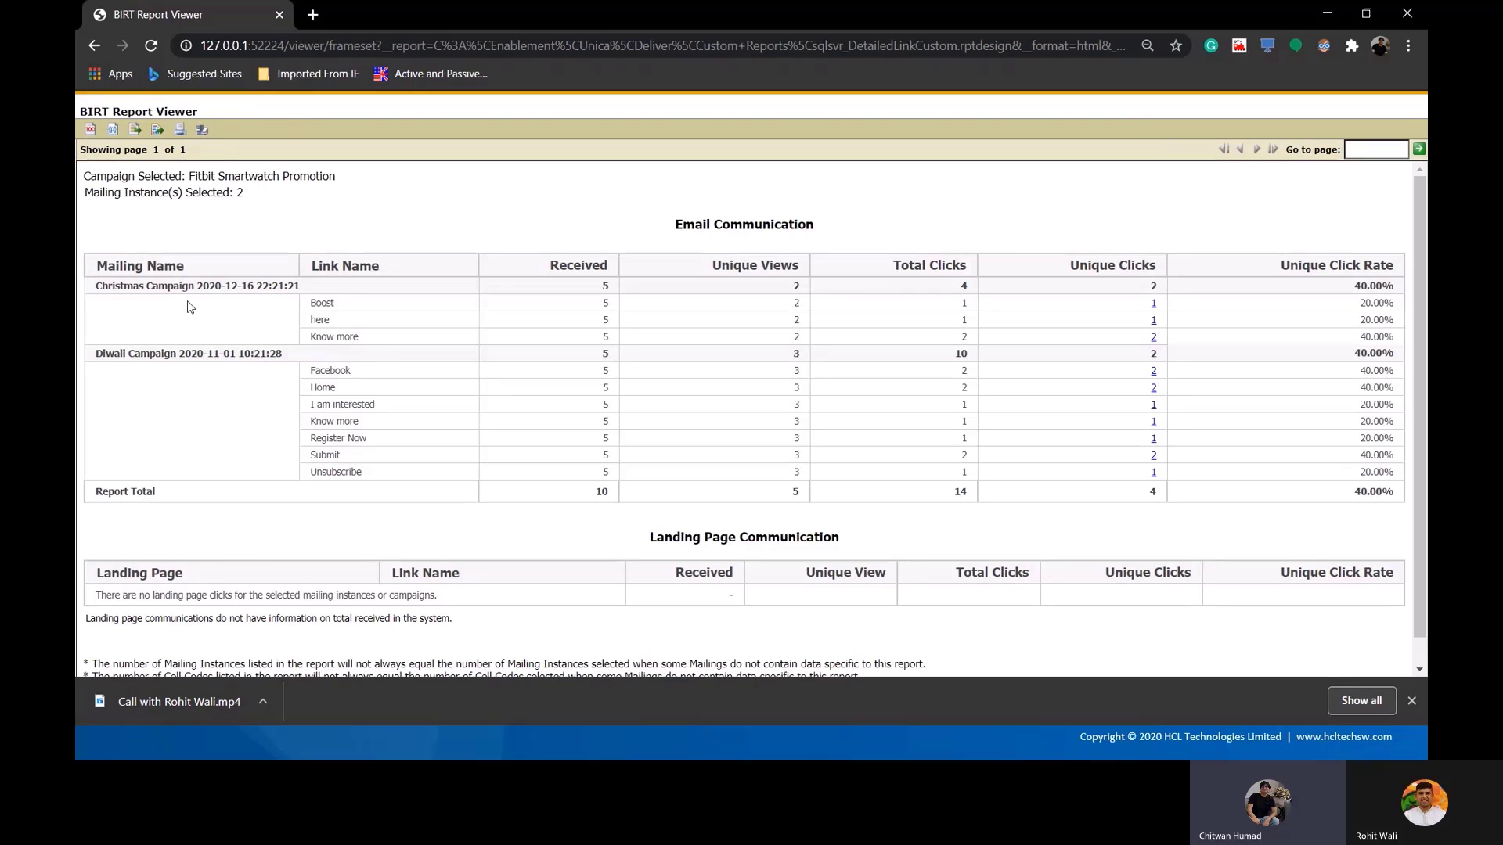
- Drill through the Unique Clicks value of the Christmas Campaign's Know more link and check the email ids in the detail report
{"action": "left_click_drag", "start_coordinate": [101, 284], "coordinate": [202, 286]}
{"action": "left_click_drag", "start_coordinate": [312, 336], "coordinate": [385, 336]}
{"action": "left_click", "coordinate": [1154, 338]}
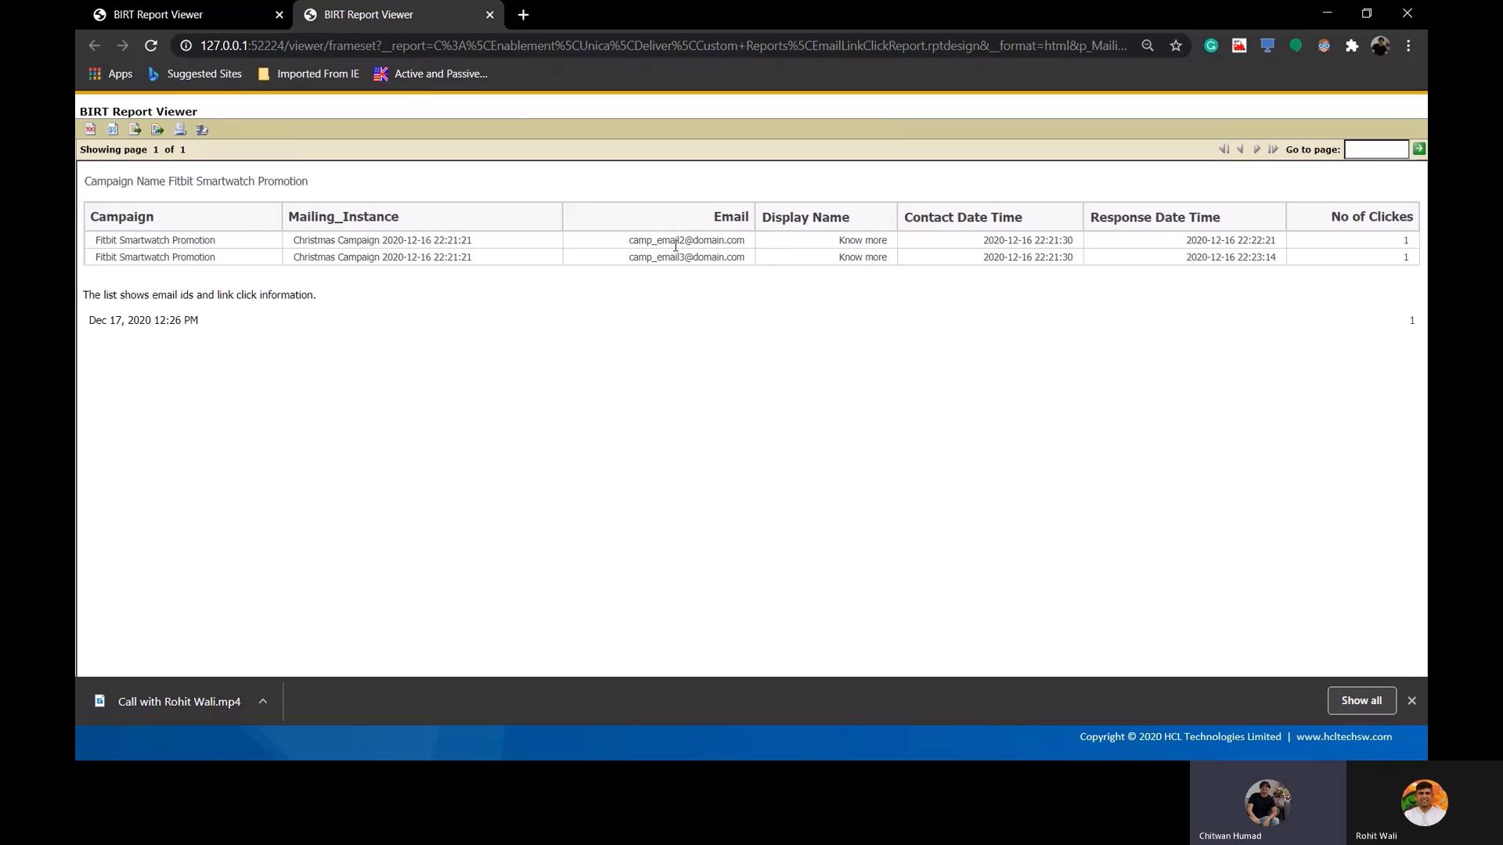
{"action": "left_click_drag", "start_coordinate": [636, 244], "coordinate": [758, 241]}
{"action": "left_click_drag", "start_coordinate": [630, 258], "coordinate": [750, 257]}
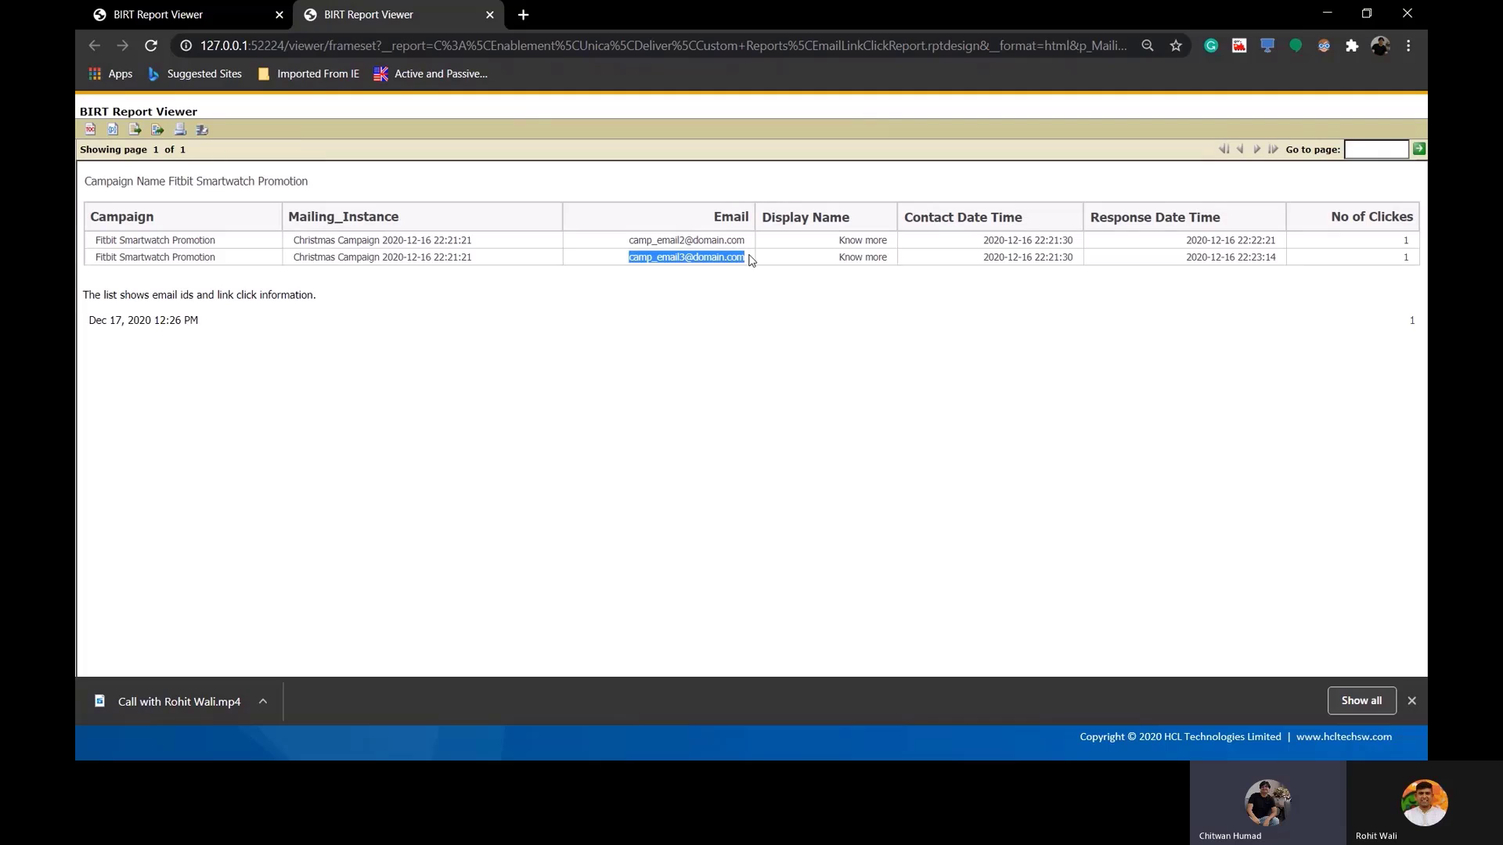
{"action": "left_click", "coordinate": [779, 365]}
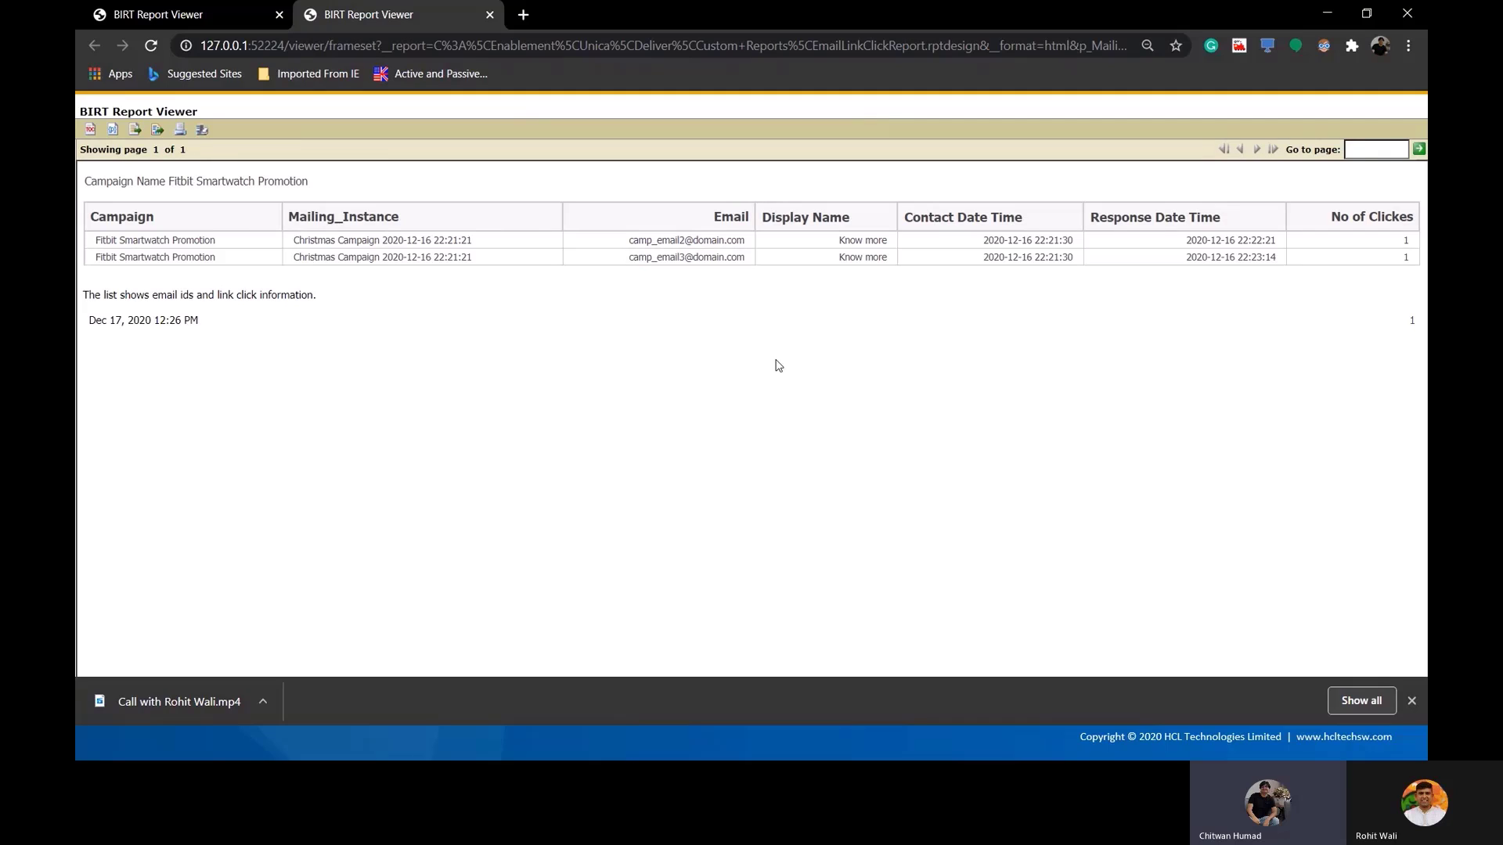
- Return to the detailed link report, drill through the Diwali Campaign's Unsubscribe Unique Clicks value and check the listed email id
{"action": "left_click", "coordinate": [217, 16]}
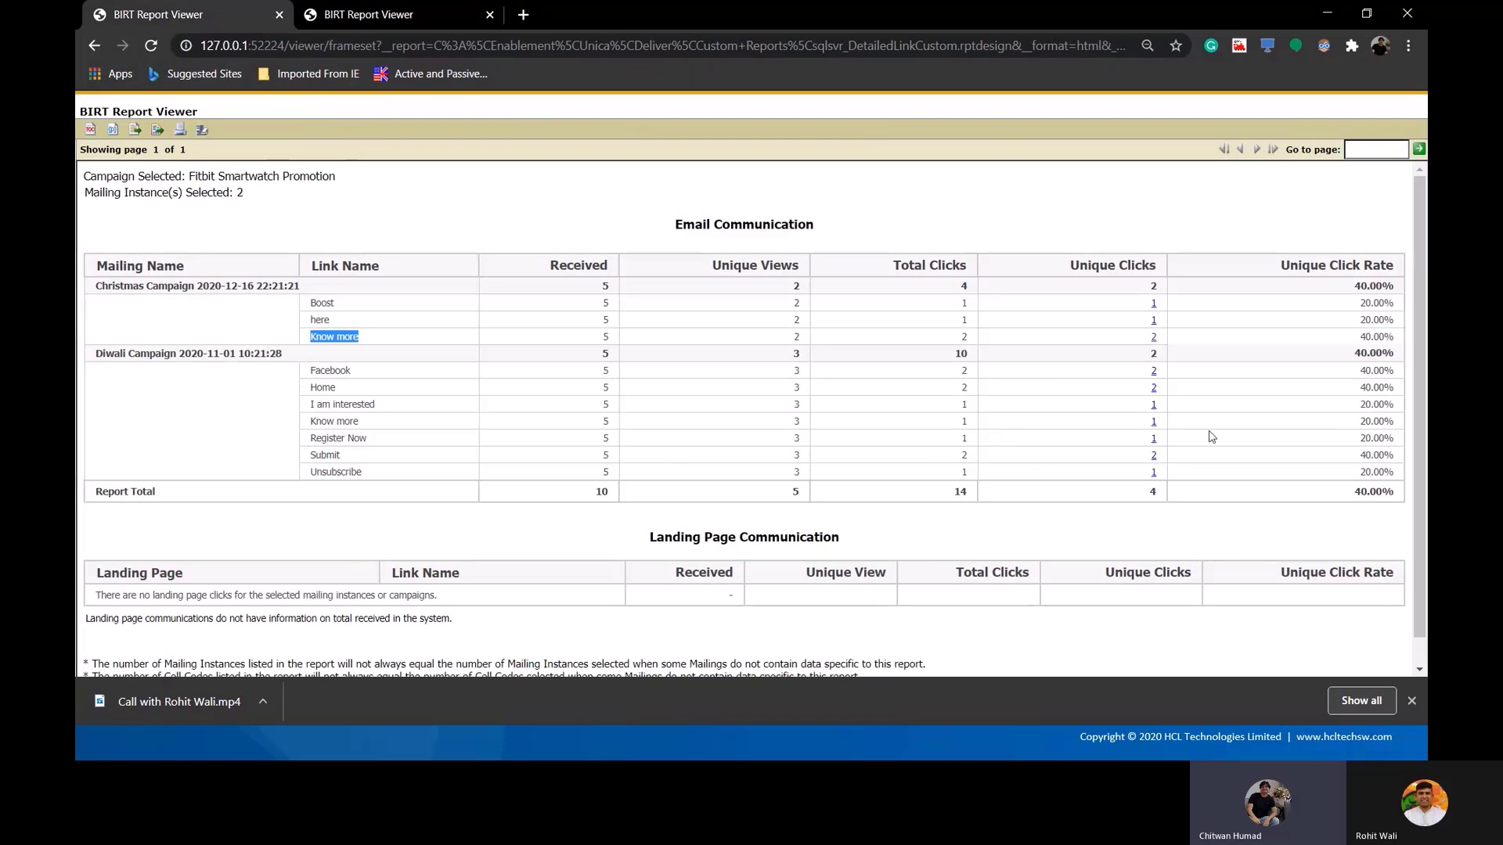
{"action": "left_click", "coordinate": [309, 443]}
{"action": "left_click_drag", "start_coordinate": [309, 445], "coordinate": [393, 445]}
{"action": "left_click_drag", "start_coordinate": [311, 471], "coordinate": [367, 472]}
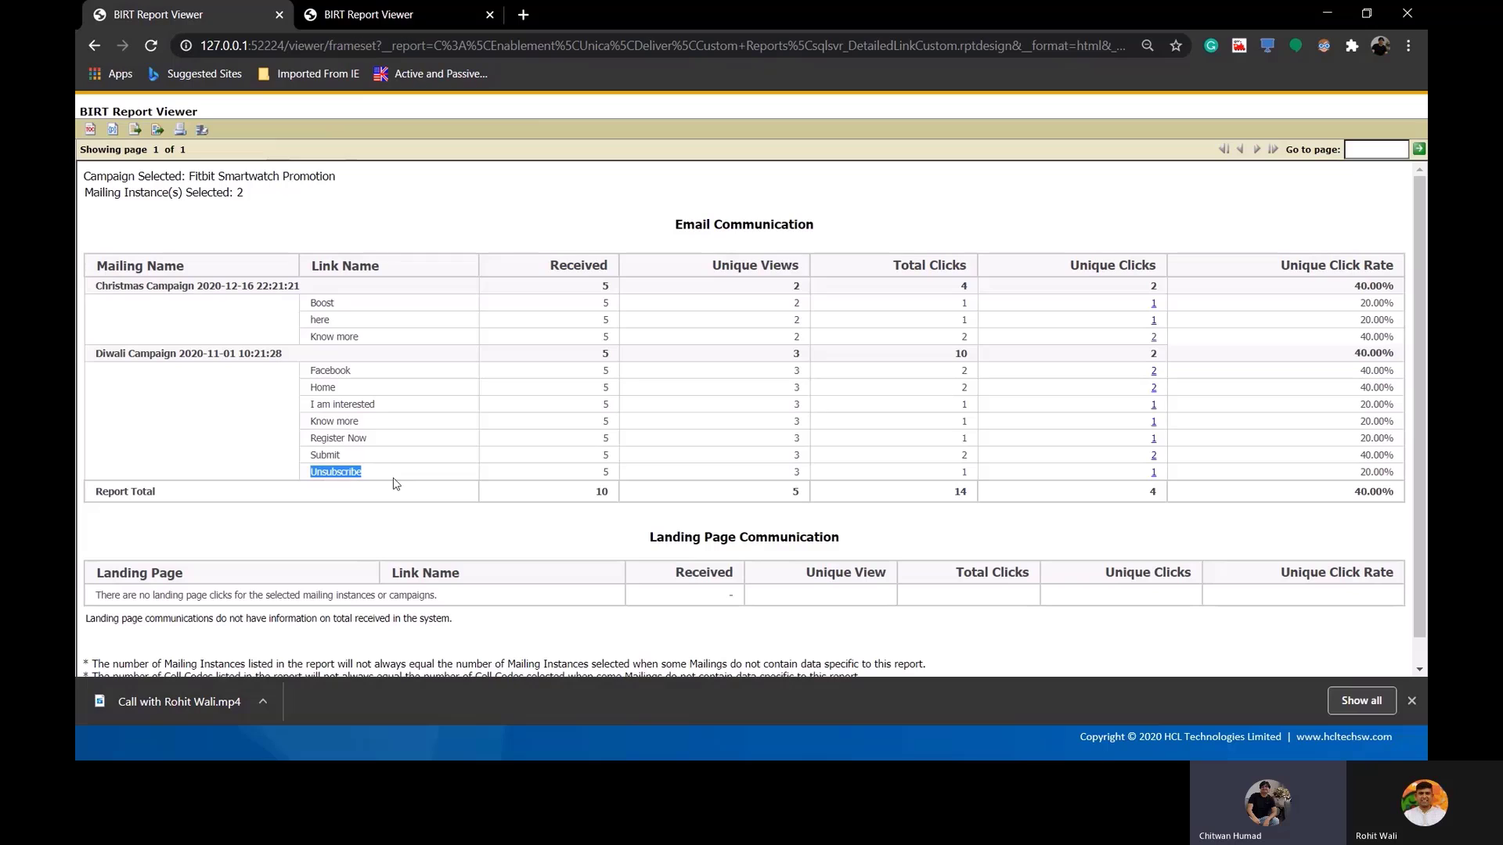
{"action": "left_click", "coordinate": [1154, 473]}
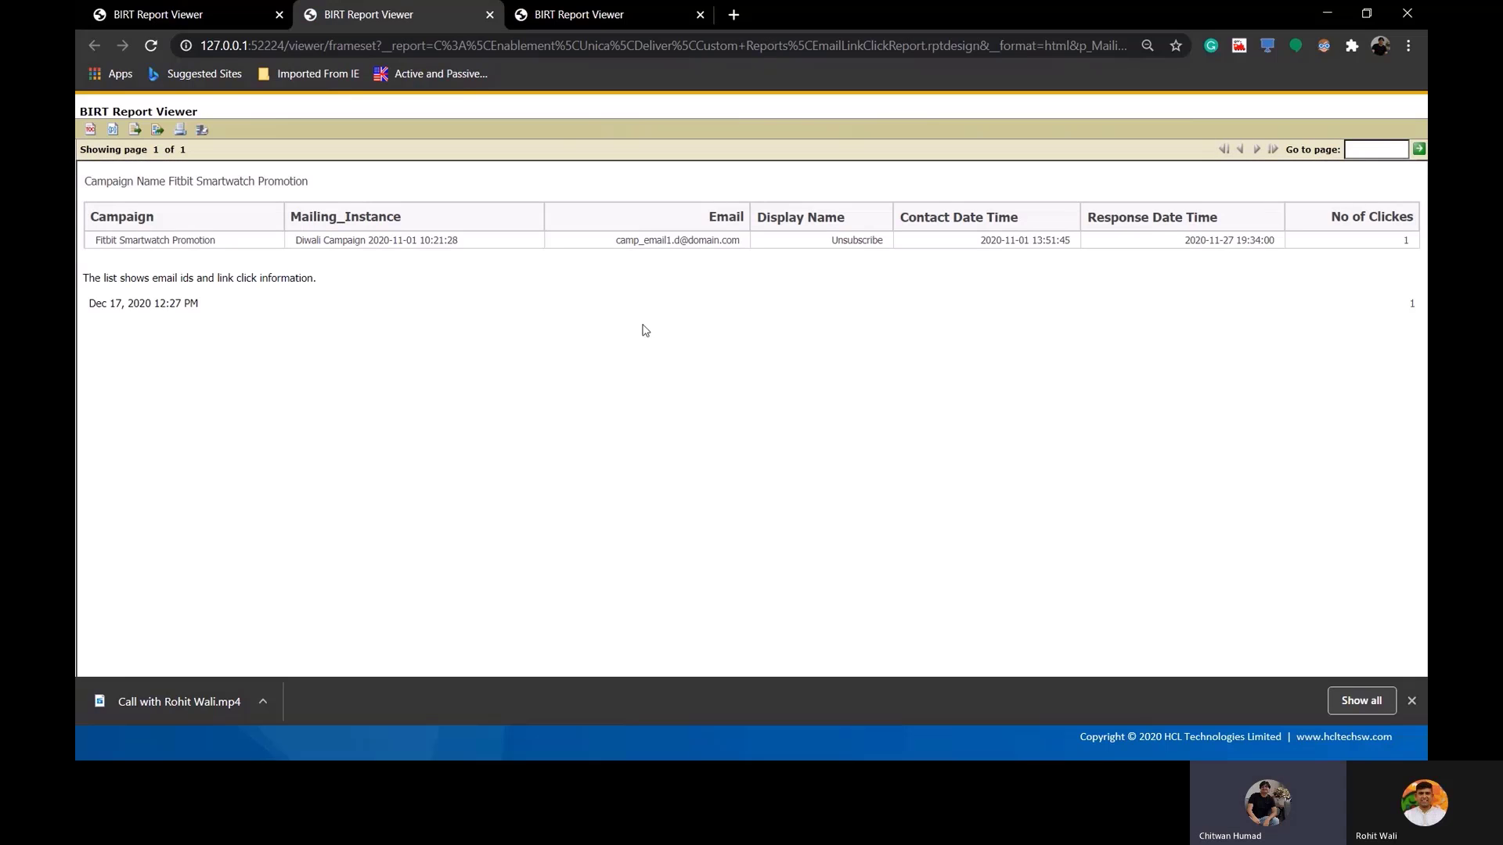
{"action": "triple_click", "coordinate": [736, 241]}
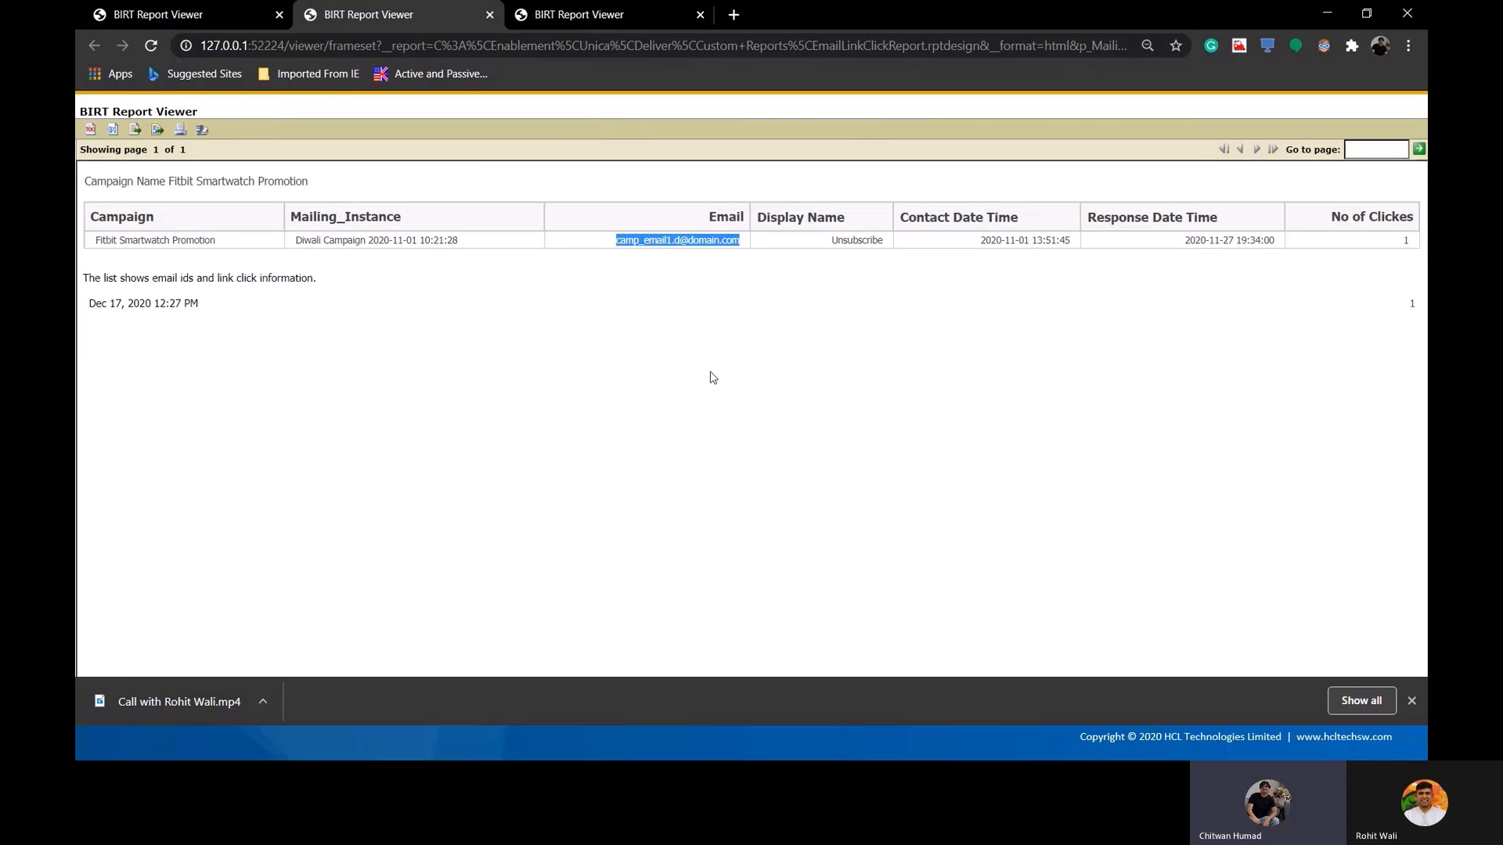
{"action": "left_click", "coordinate": [670, 356]}
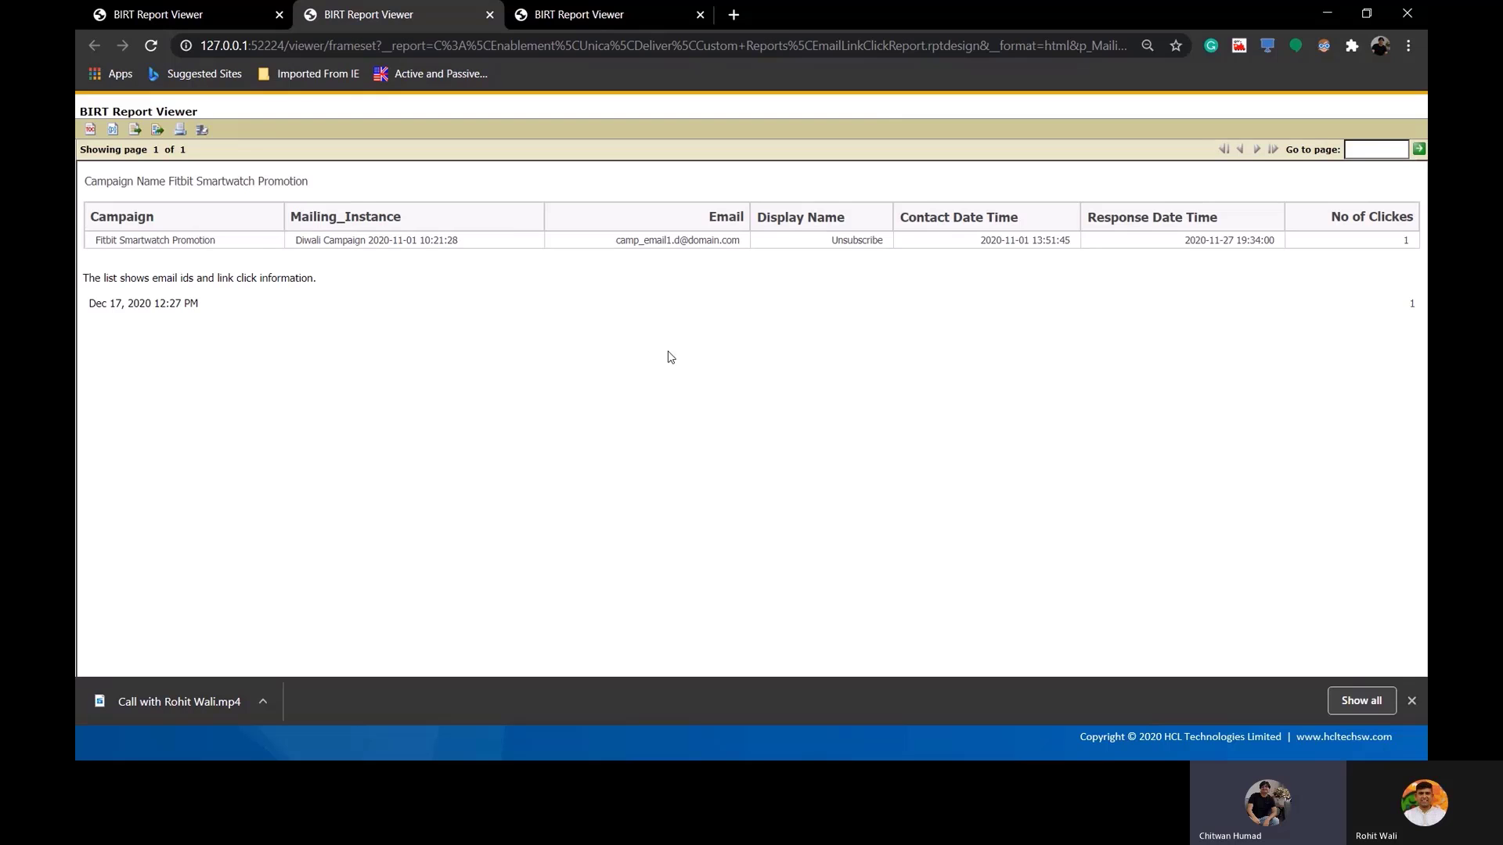
- Close all the report preview tabs and both open report designs, sqlsvr_DetailedLinkCustom and EmailLinkClickReport
{"action": "left_click", "coordinate": [490, 14]}
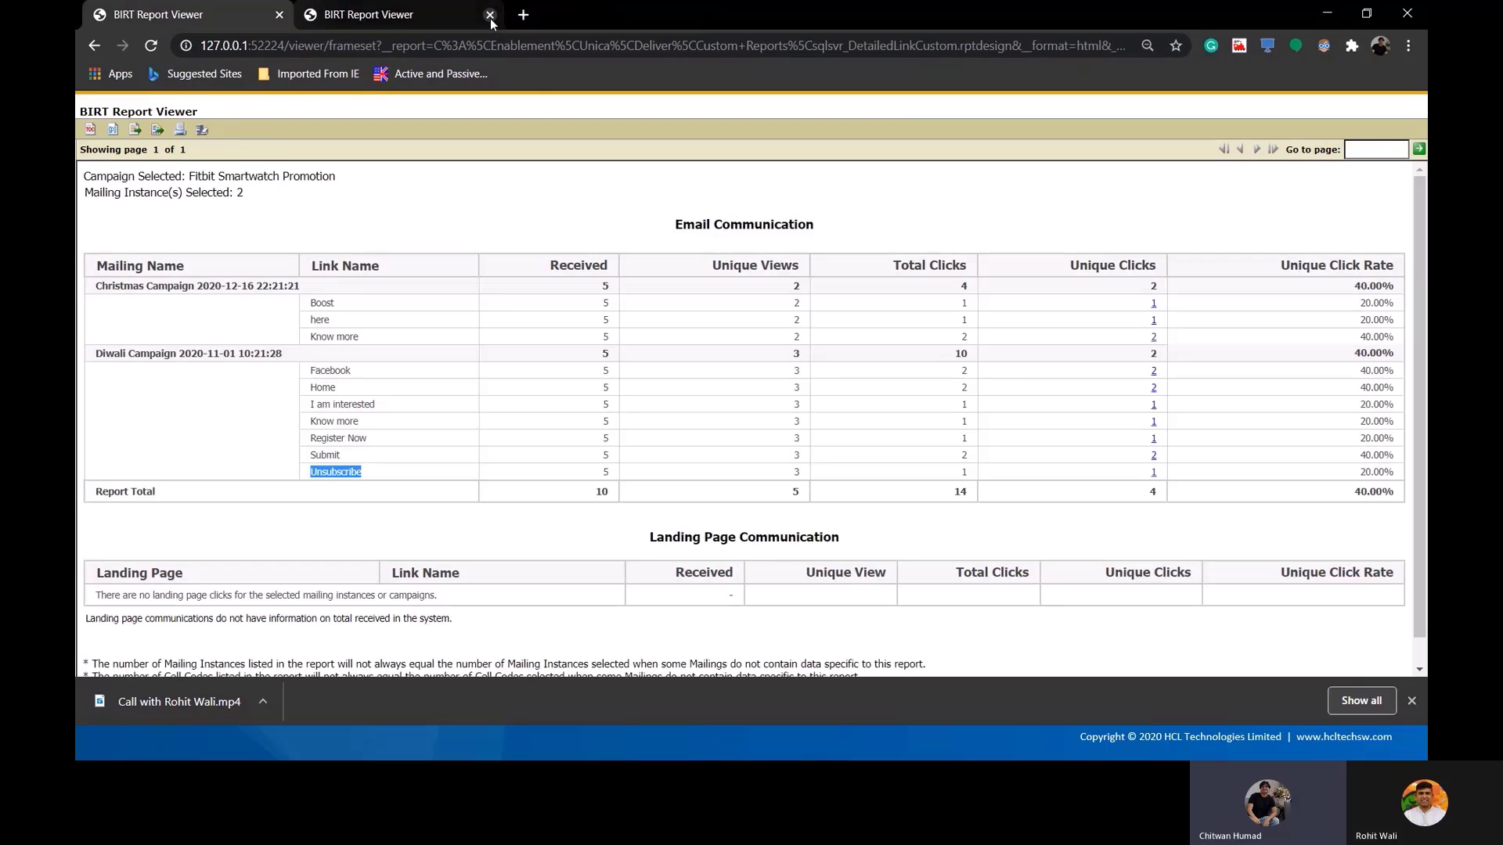
{"action": "left_click", "coordinate": [490, 15]}
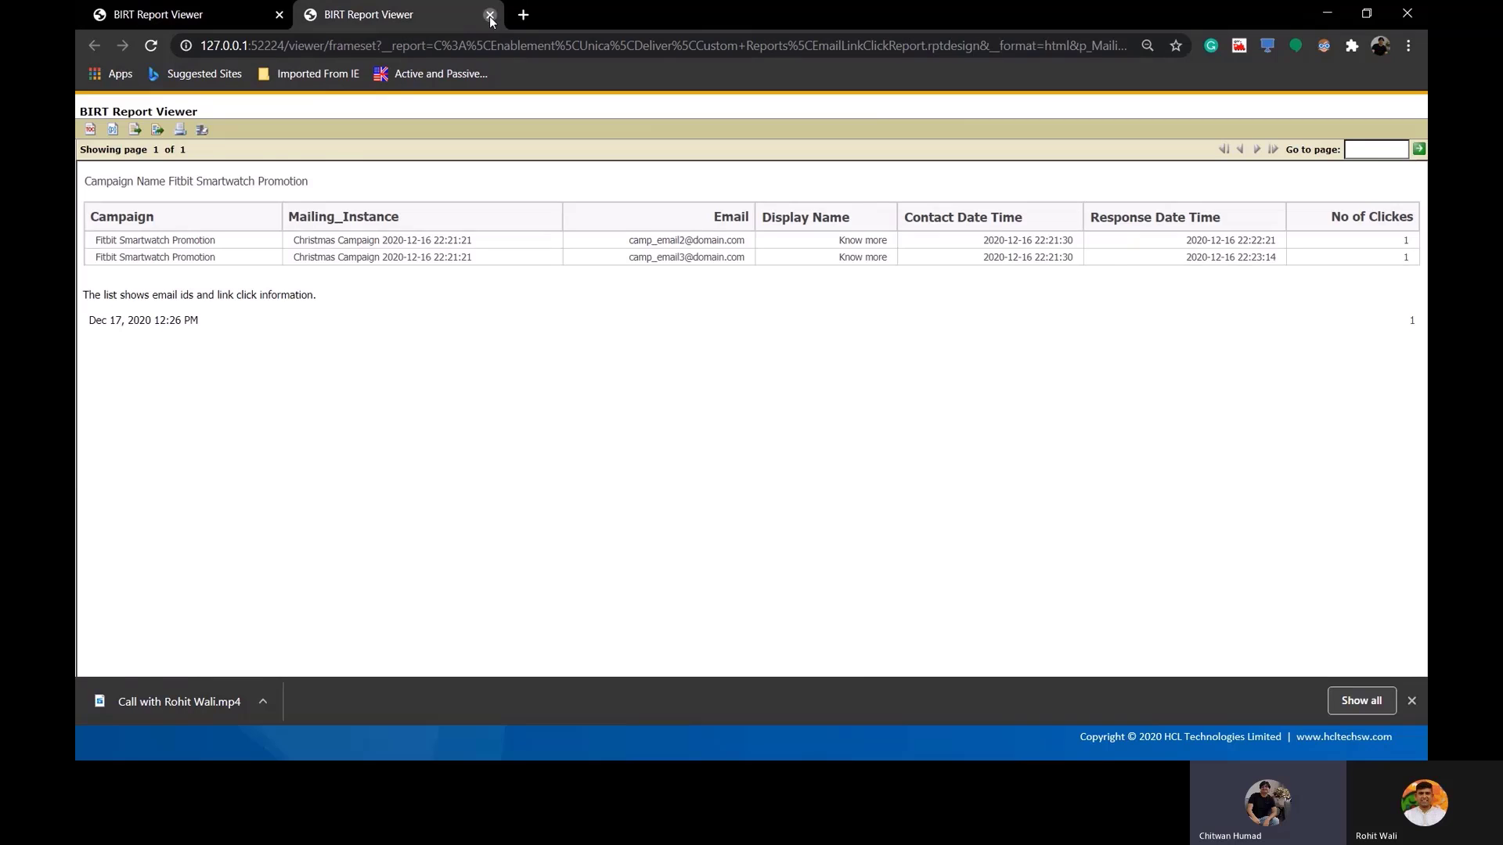
{"action": "left_click", "coordinate": [490, 15]}
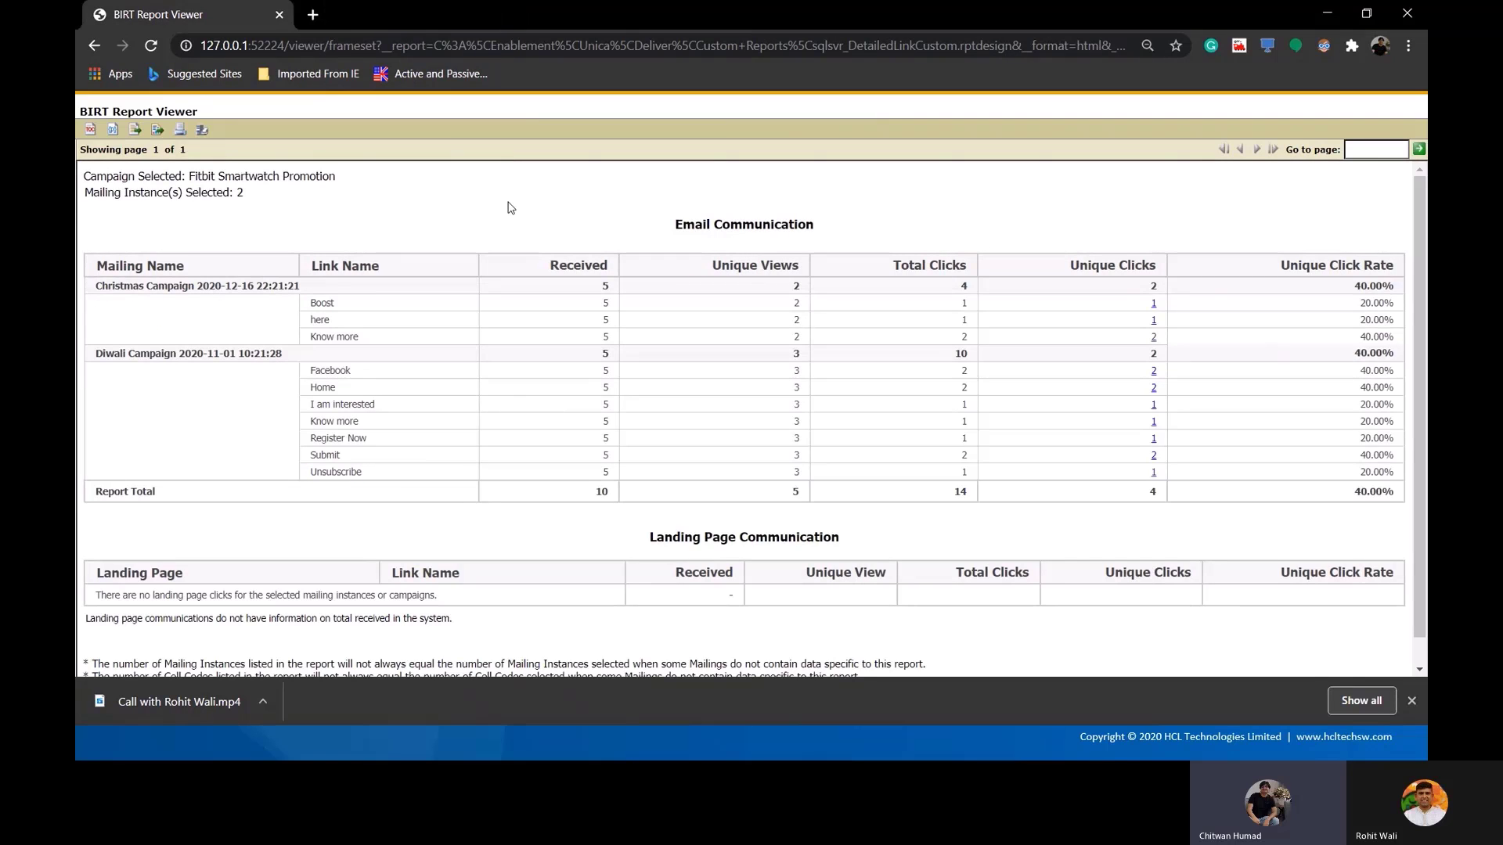
{"action": "left_click", "coordinate": [280, 15]}
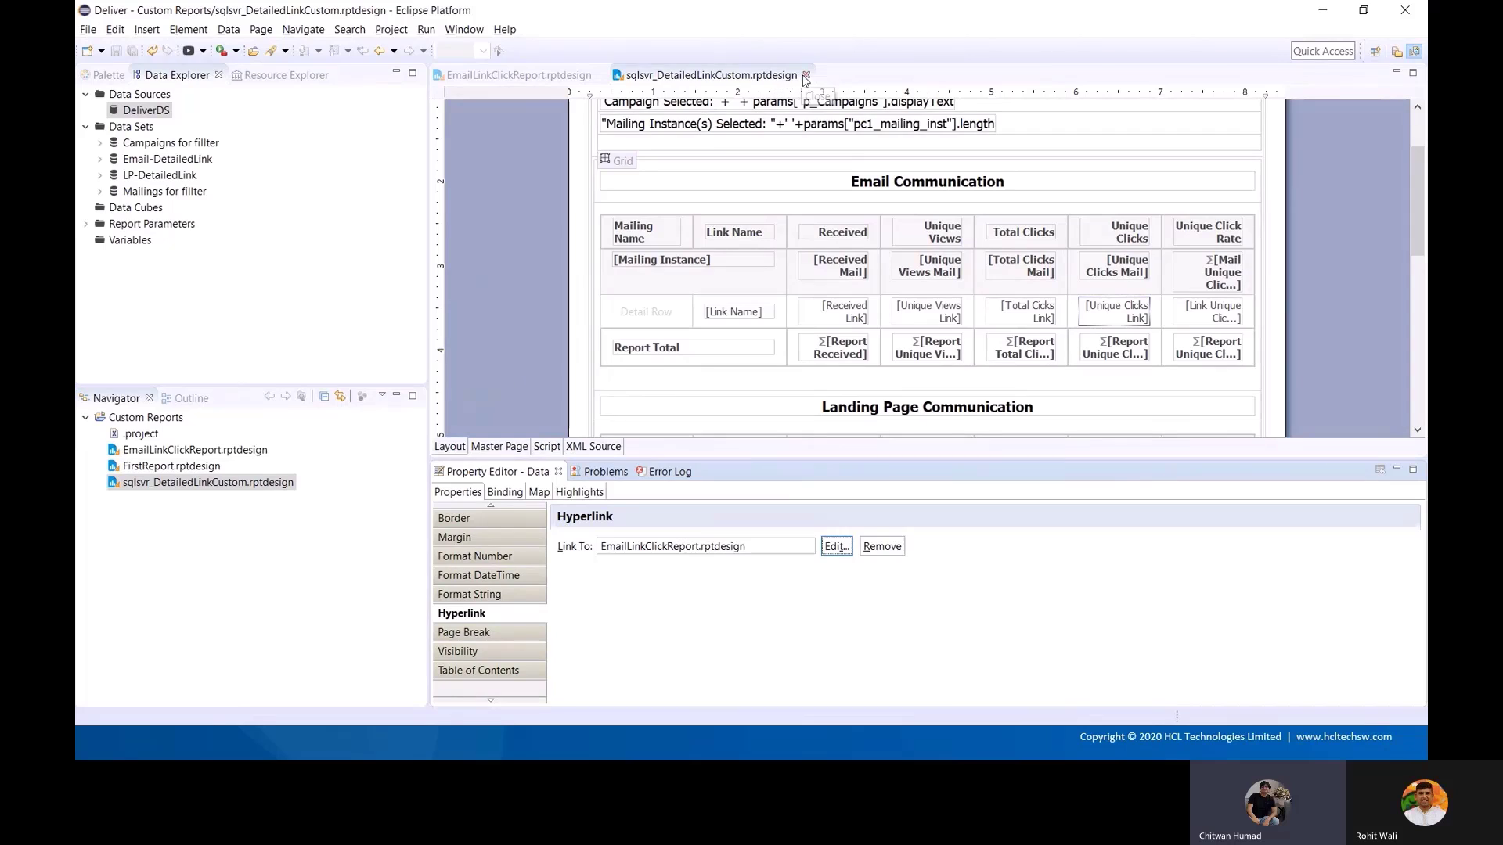
{"action": "left_click", "coordinate": [805, 76]}
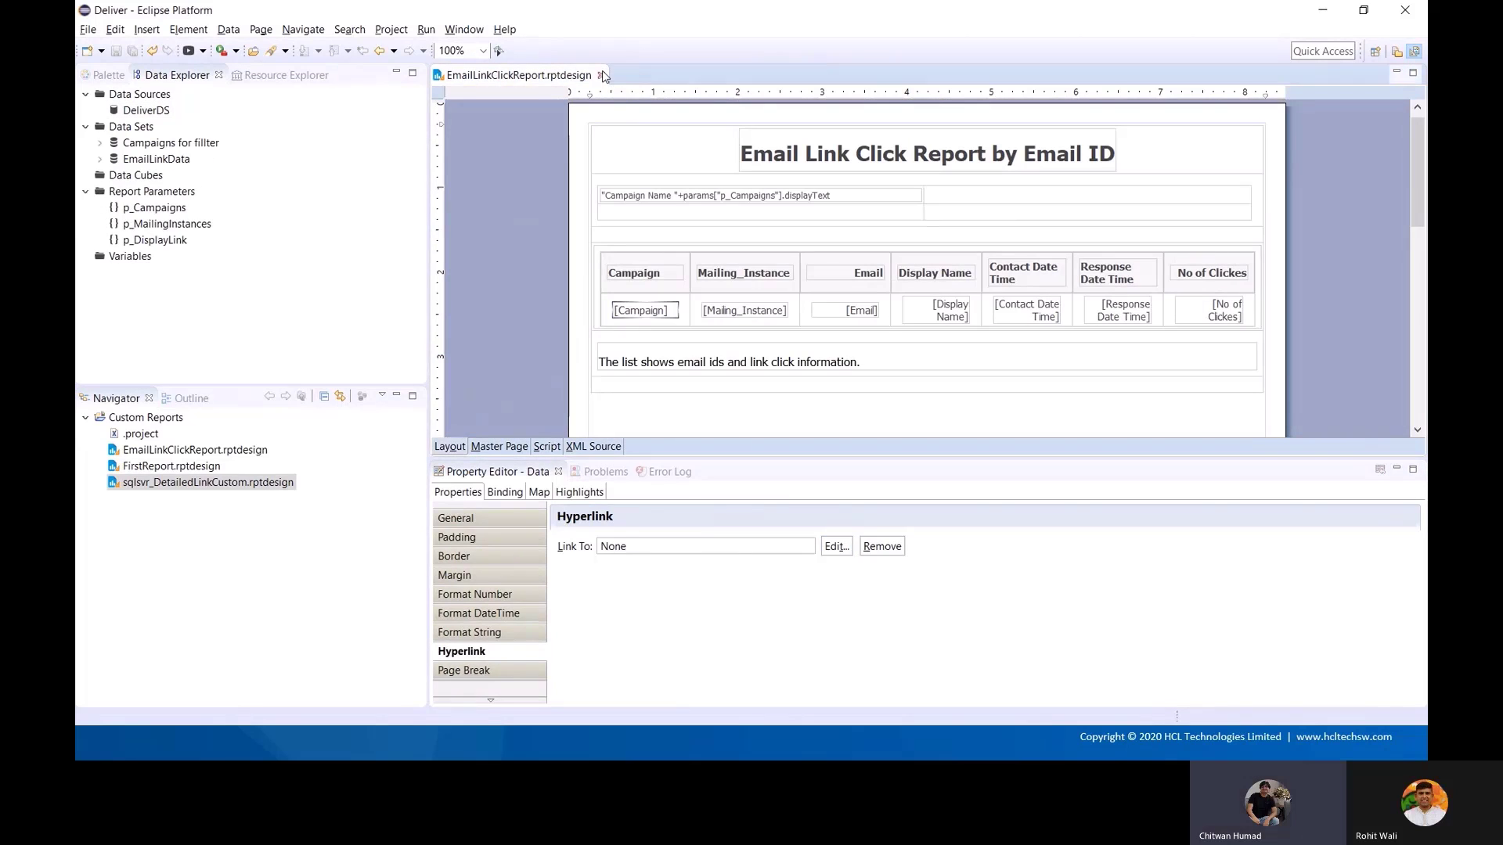
{"action": "left_click", "coordinate": [601, 75]}
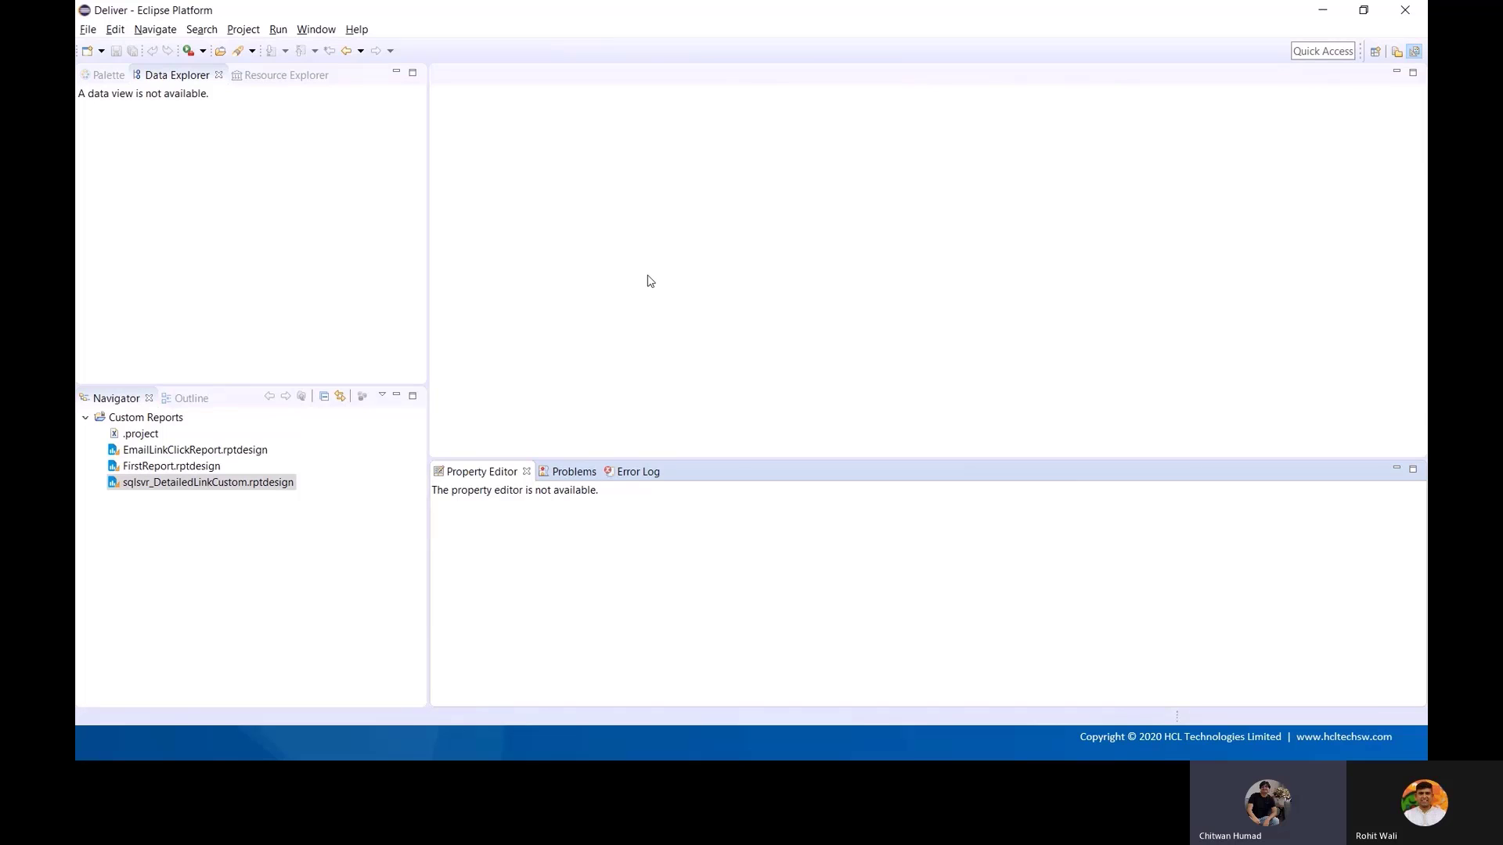
- Switch to File Explorer and copy EmailLinkClickReport.rptdesign and sqlsvr_DetailedLinkCustom.rptdesign from the Custom Reports folder
{"action": "key", "text": "alt+Tab"}
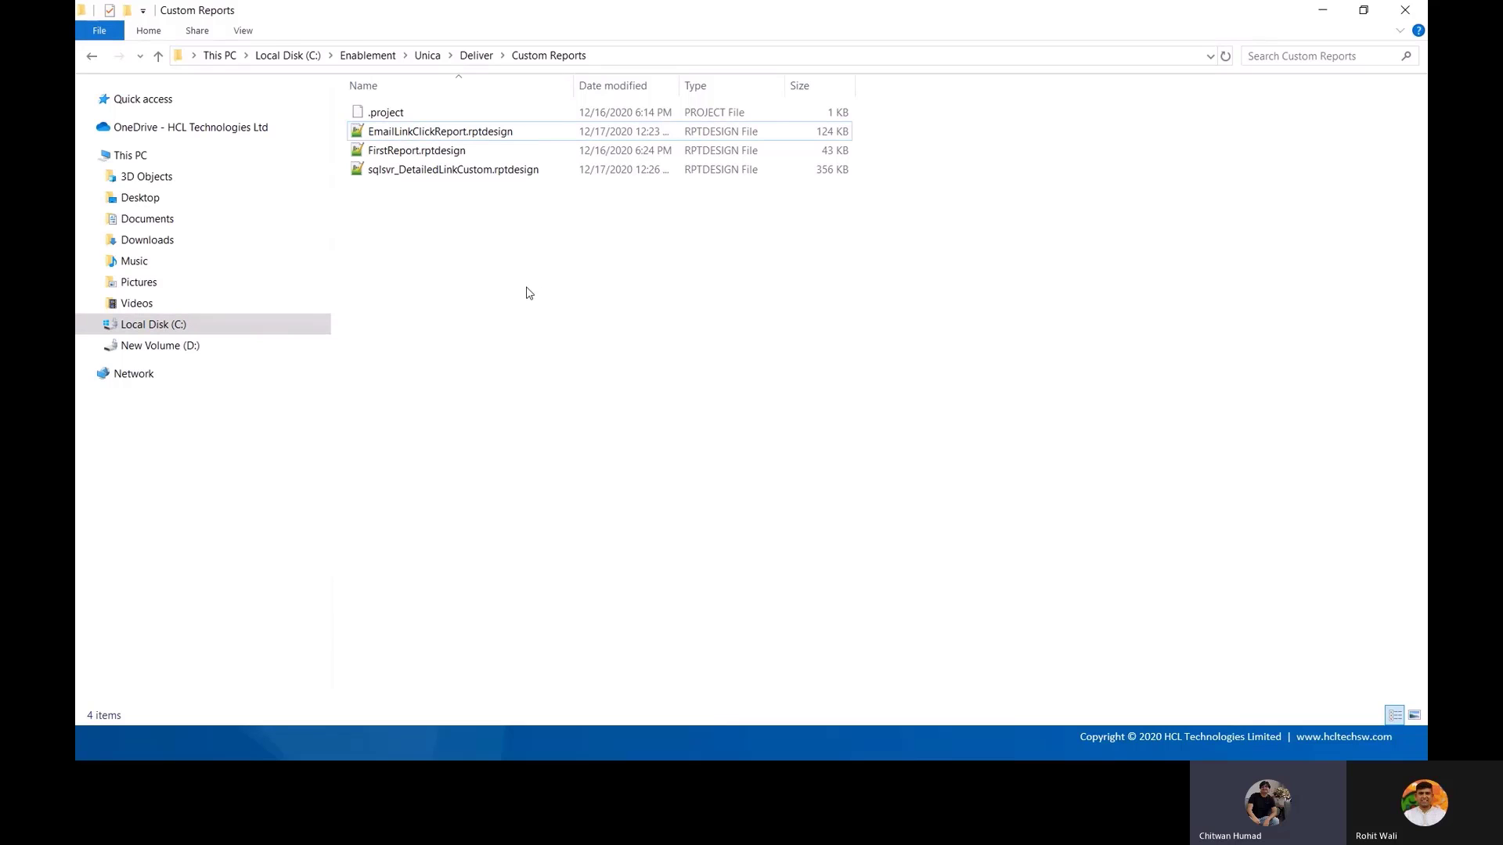
{"action": "left_click", "coordinate": [473, 133]}
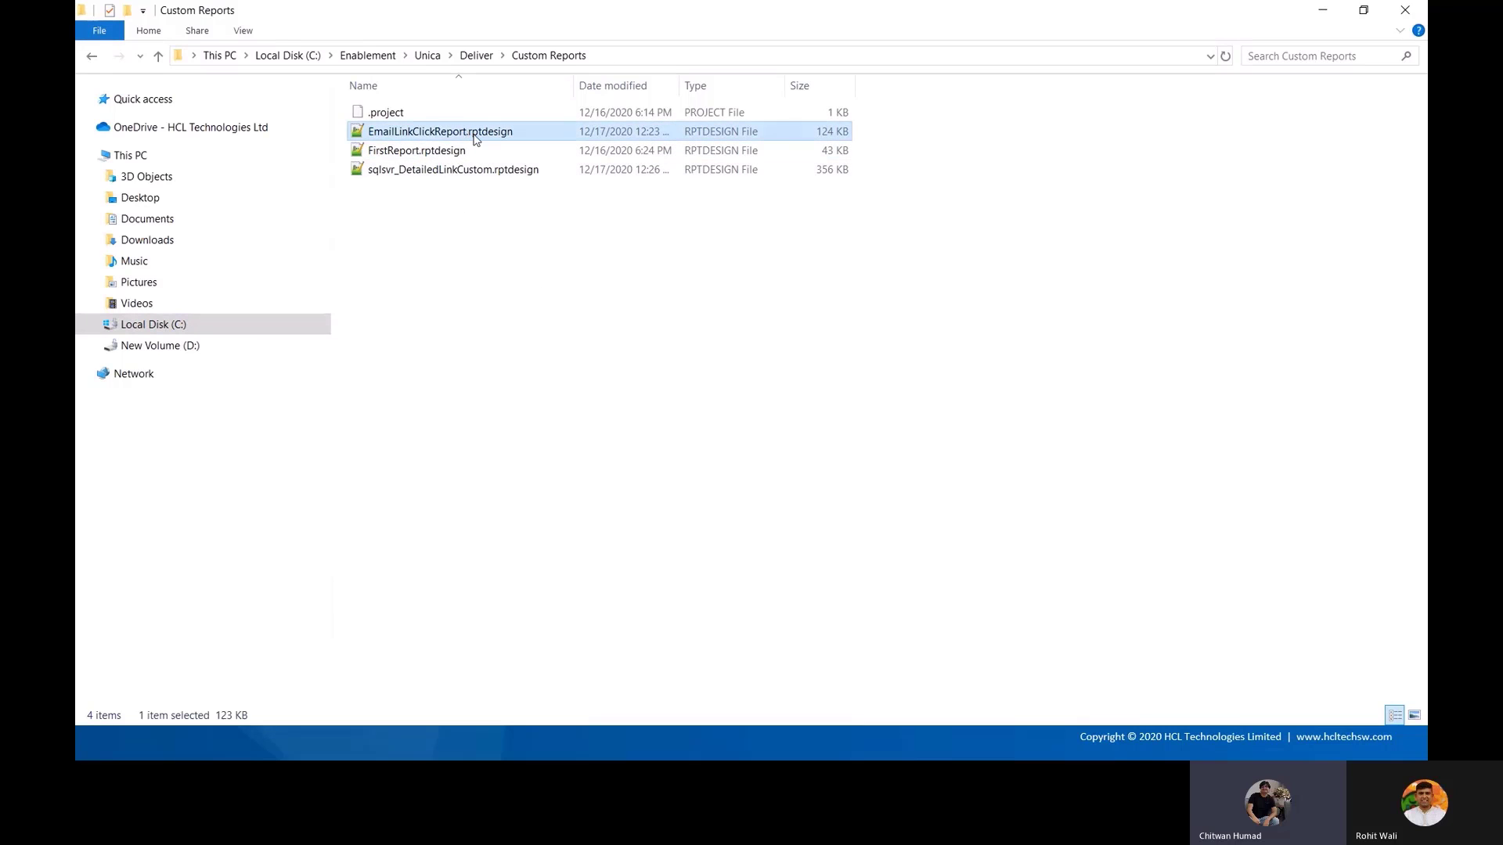
{"action": "left_click", "coordinate": [497, 173], "text": "ctrl"}
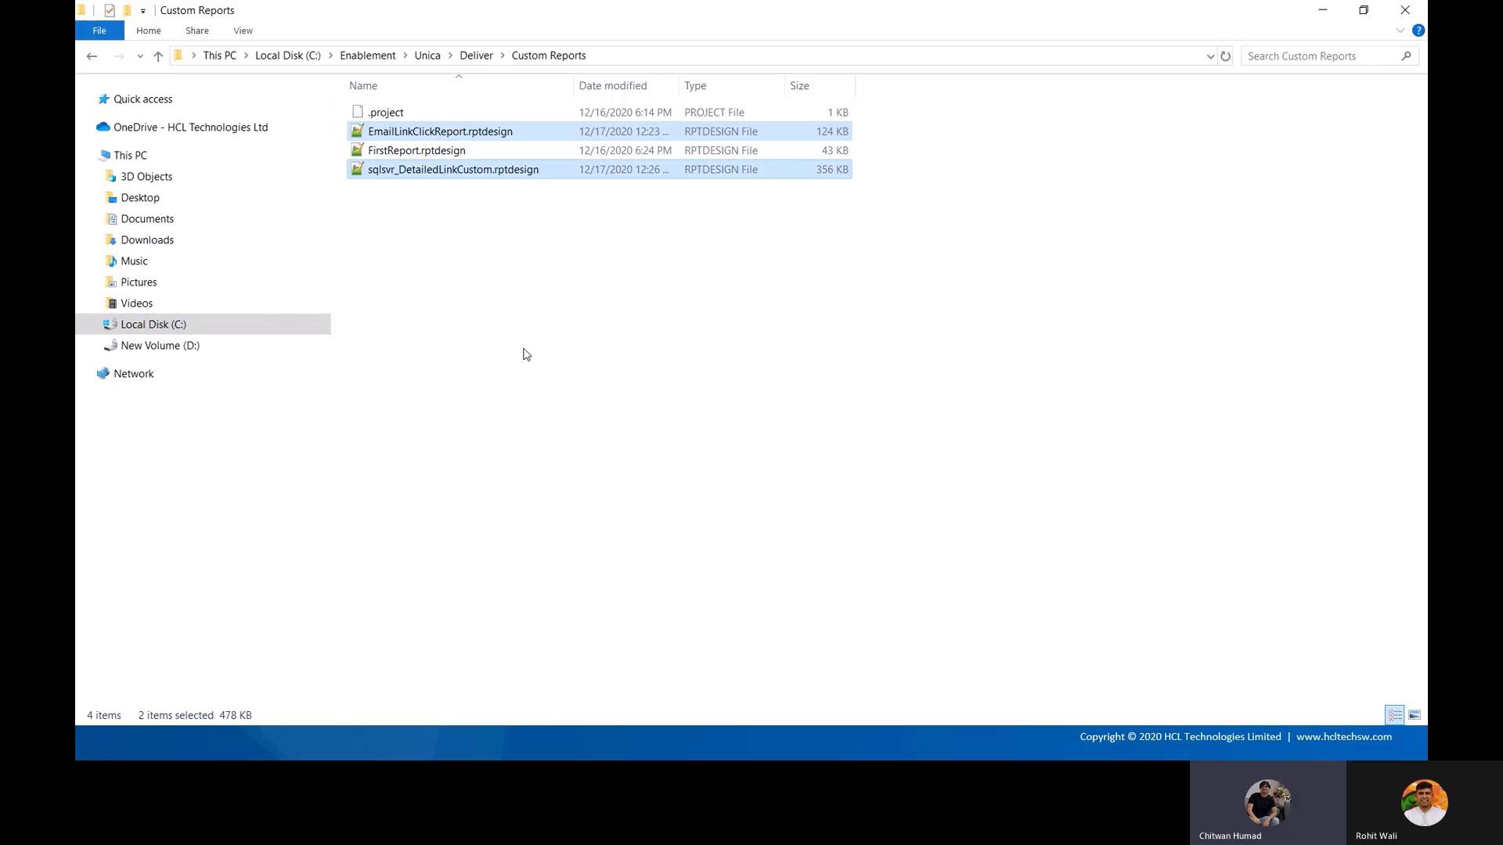
{"action": "key", "text": "ctrl+c"}
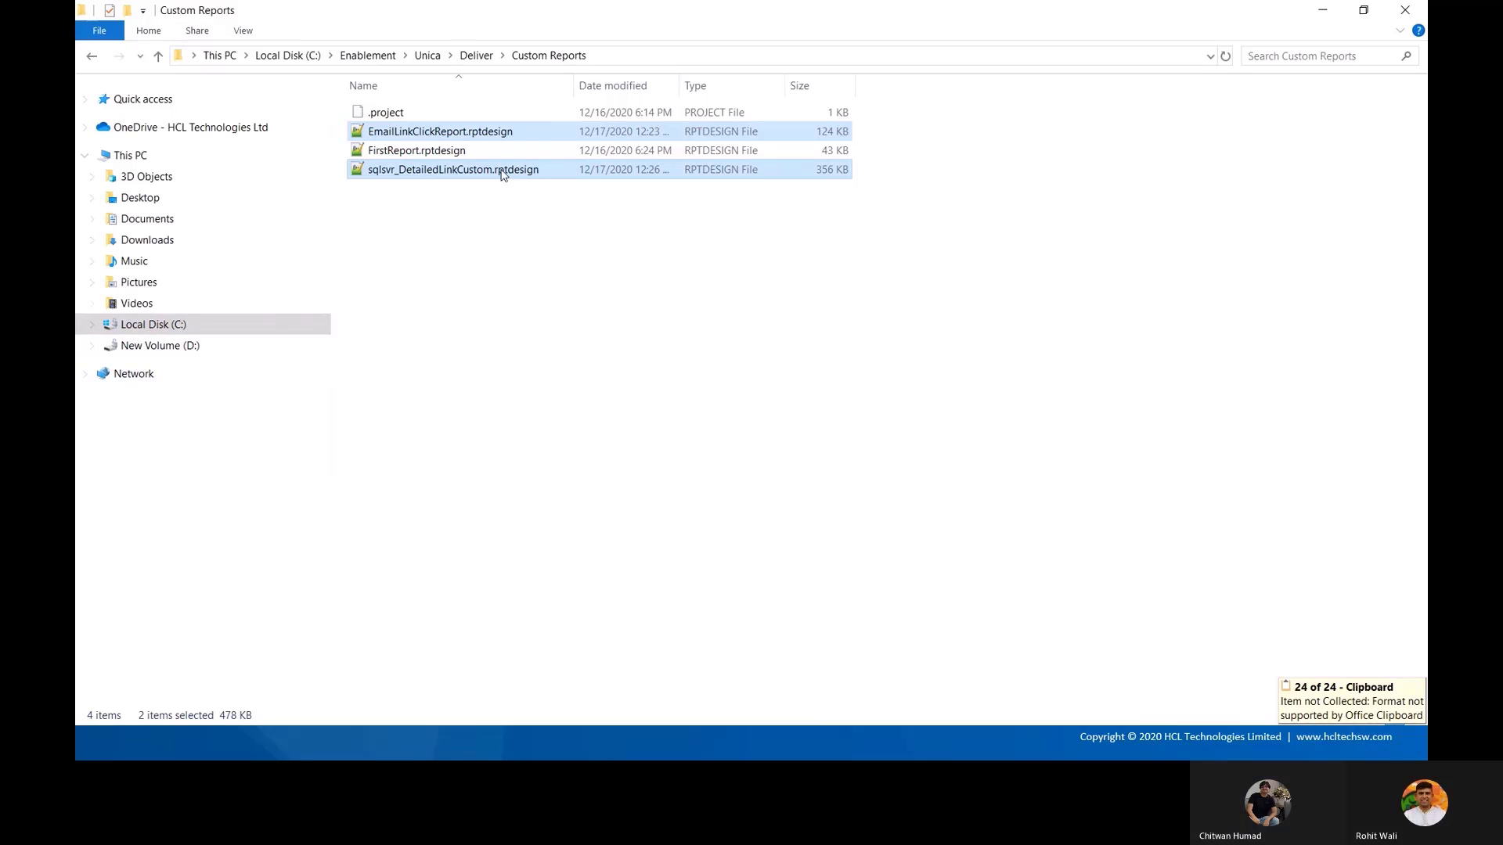
{"action": "right_click", "coordinate": [526, 173]}
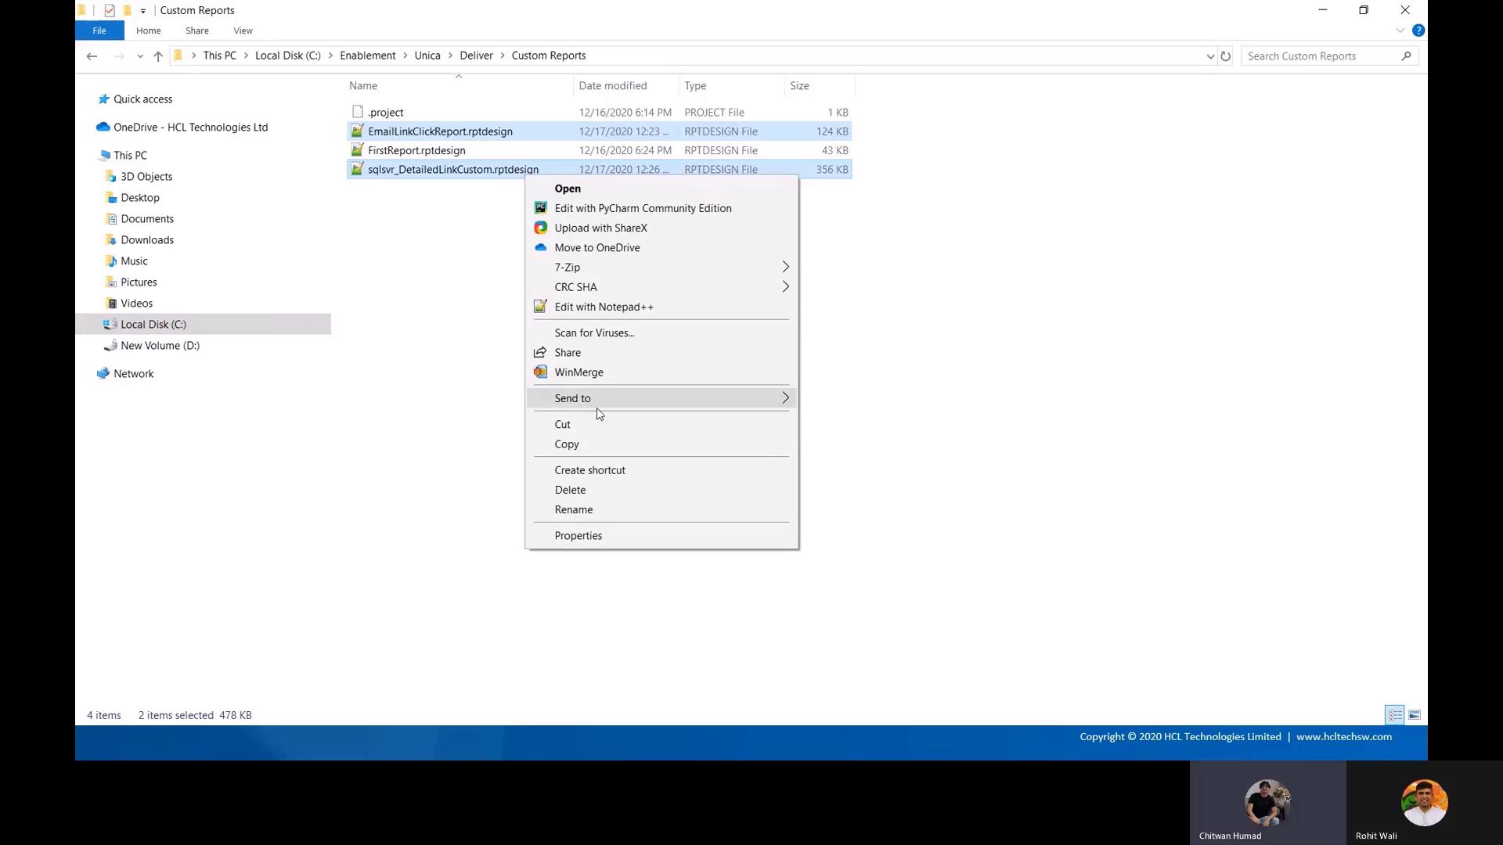
{"action": "left_click", "coordinate": [569, 444]}
- Go to D:\Unica\home\Platform\Insights\Reports\campaign\partitions\partition1\Affinium Campaign\Deliver Reports
{"action": "left_click", "coordinate": [192, 350]}
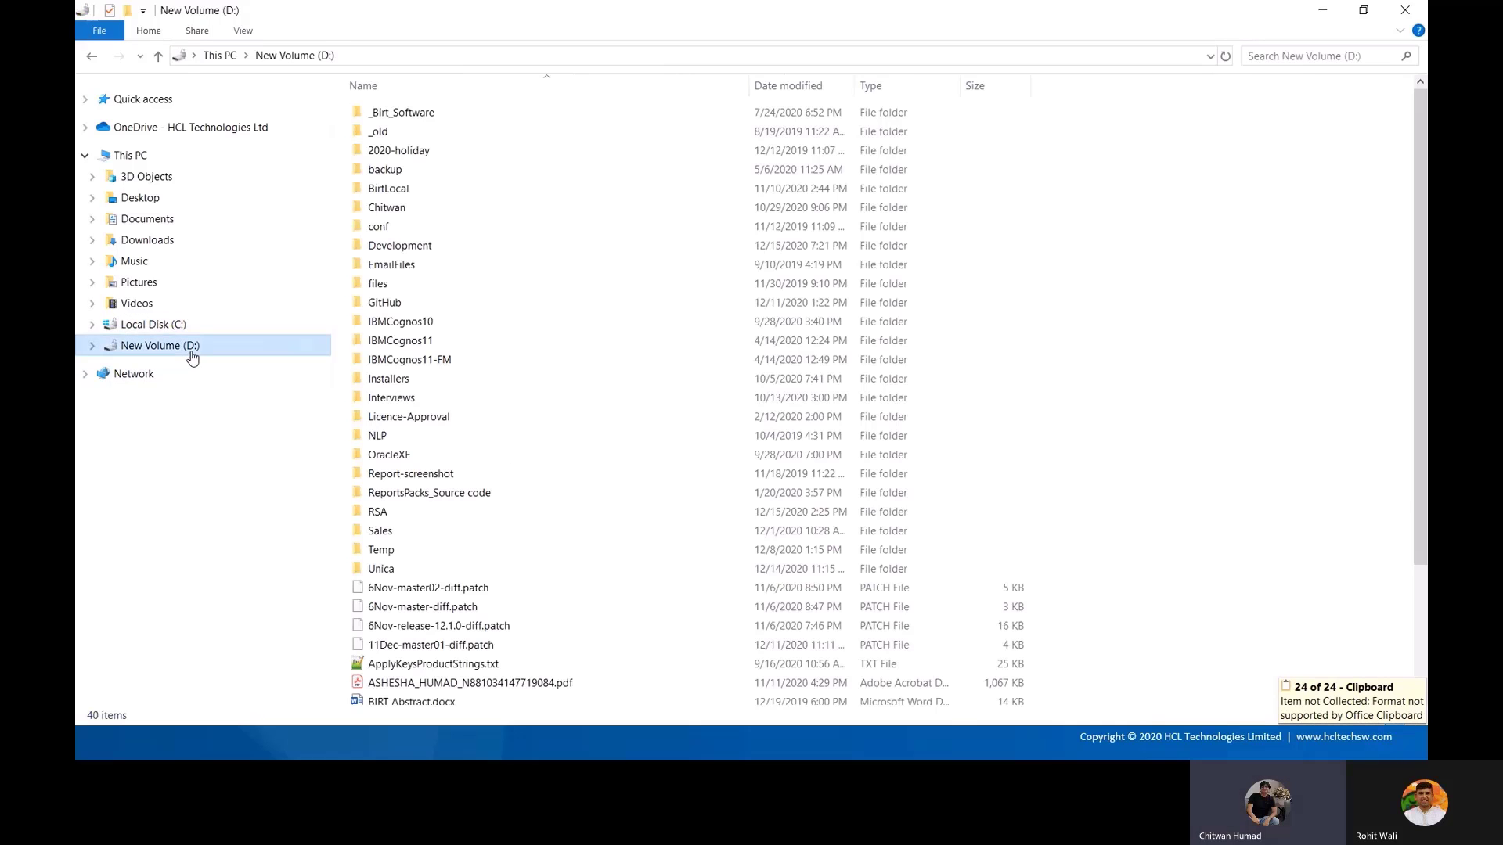
{"action": "double_click", "coordinate": [417, 570]}
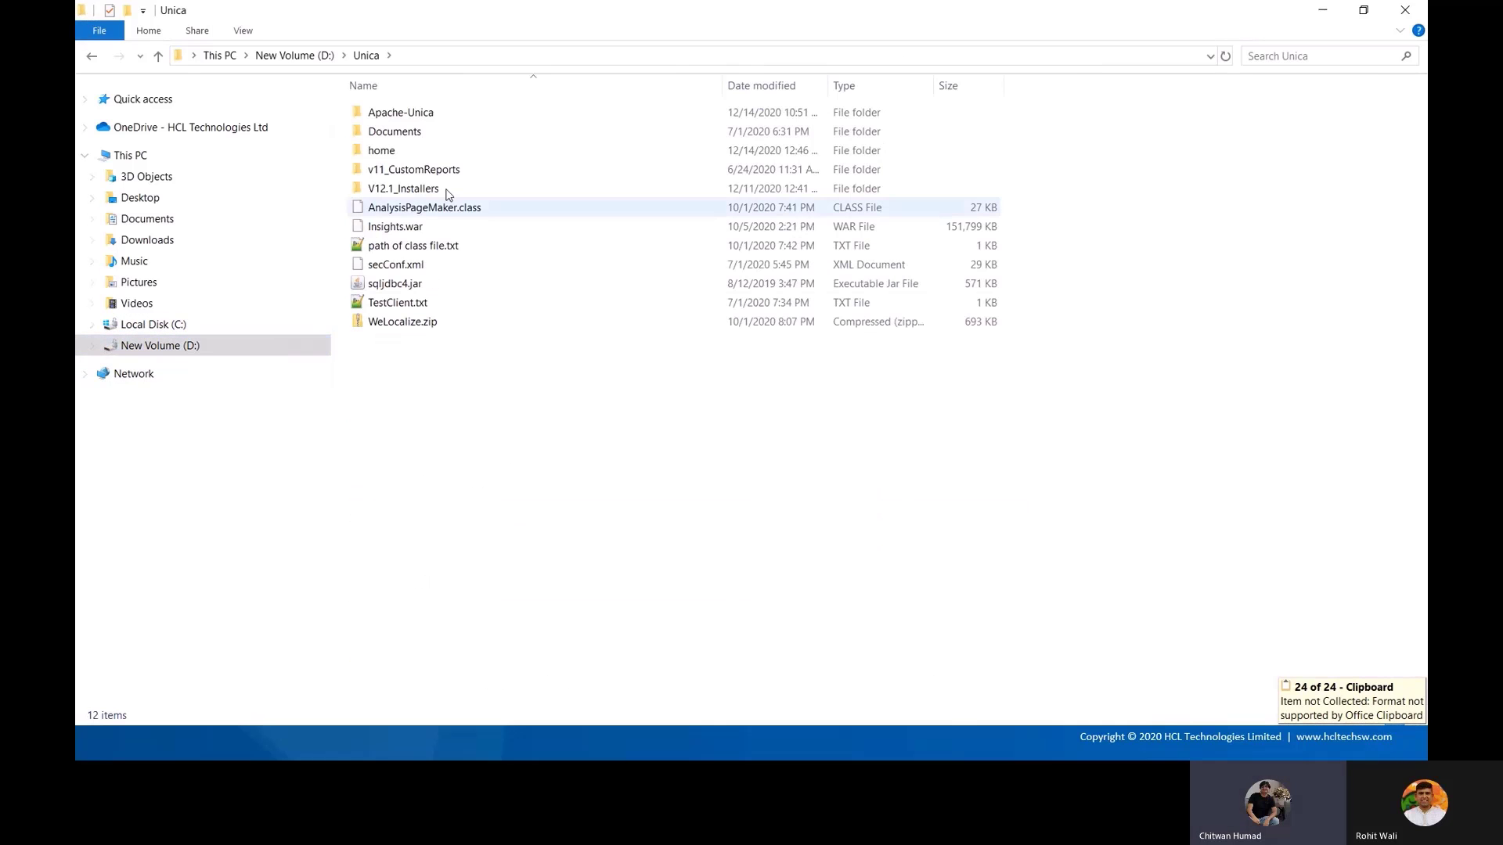
{"action": "double_click", "coordinate": [427, 153]}
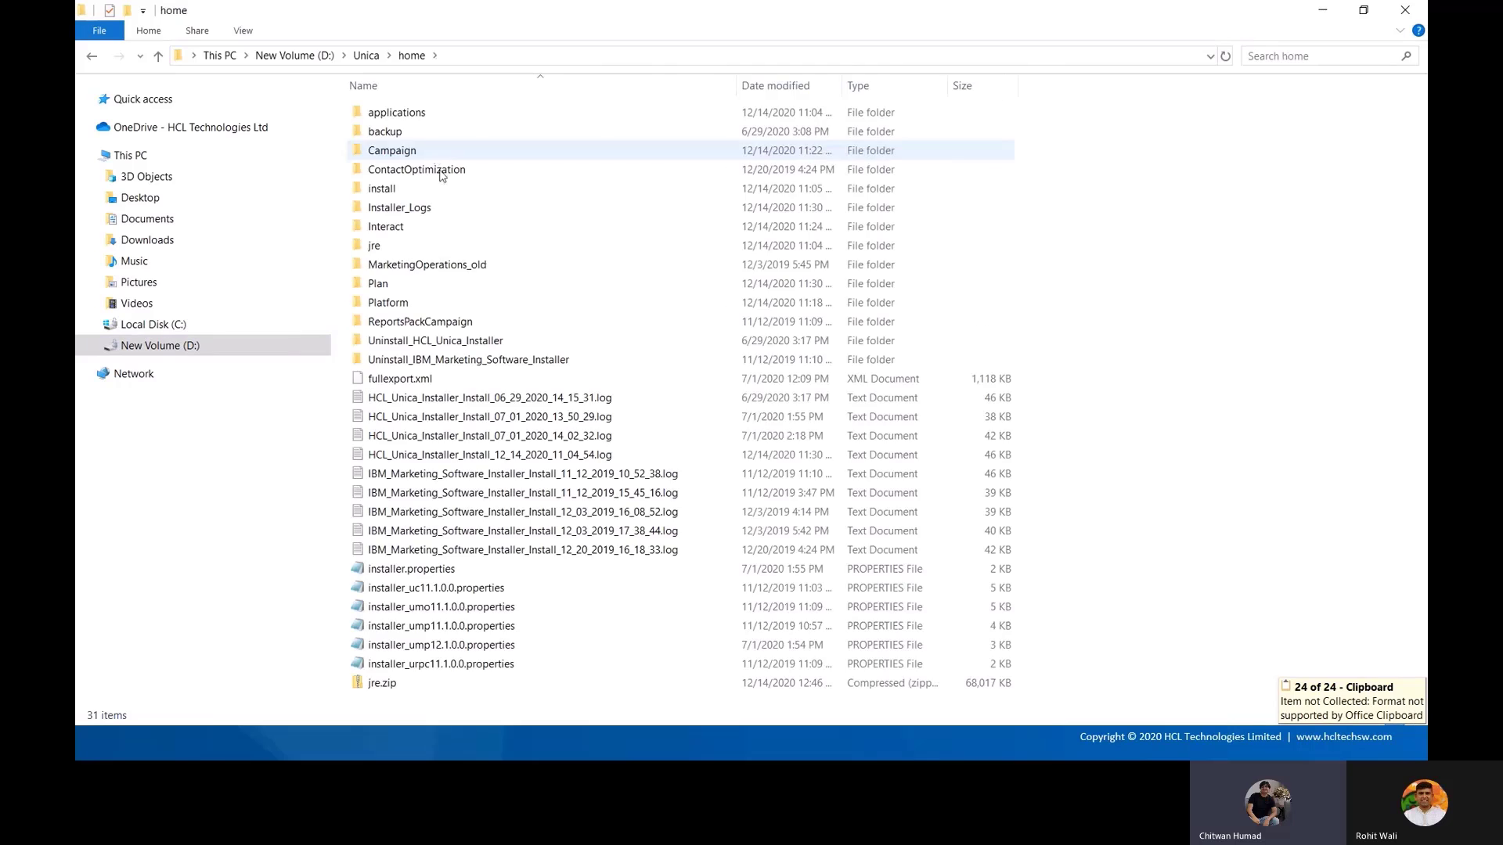
{"action": "double_click", "coordinate": [427, 310]}
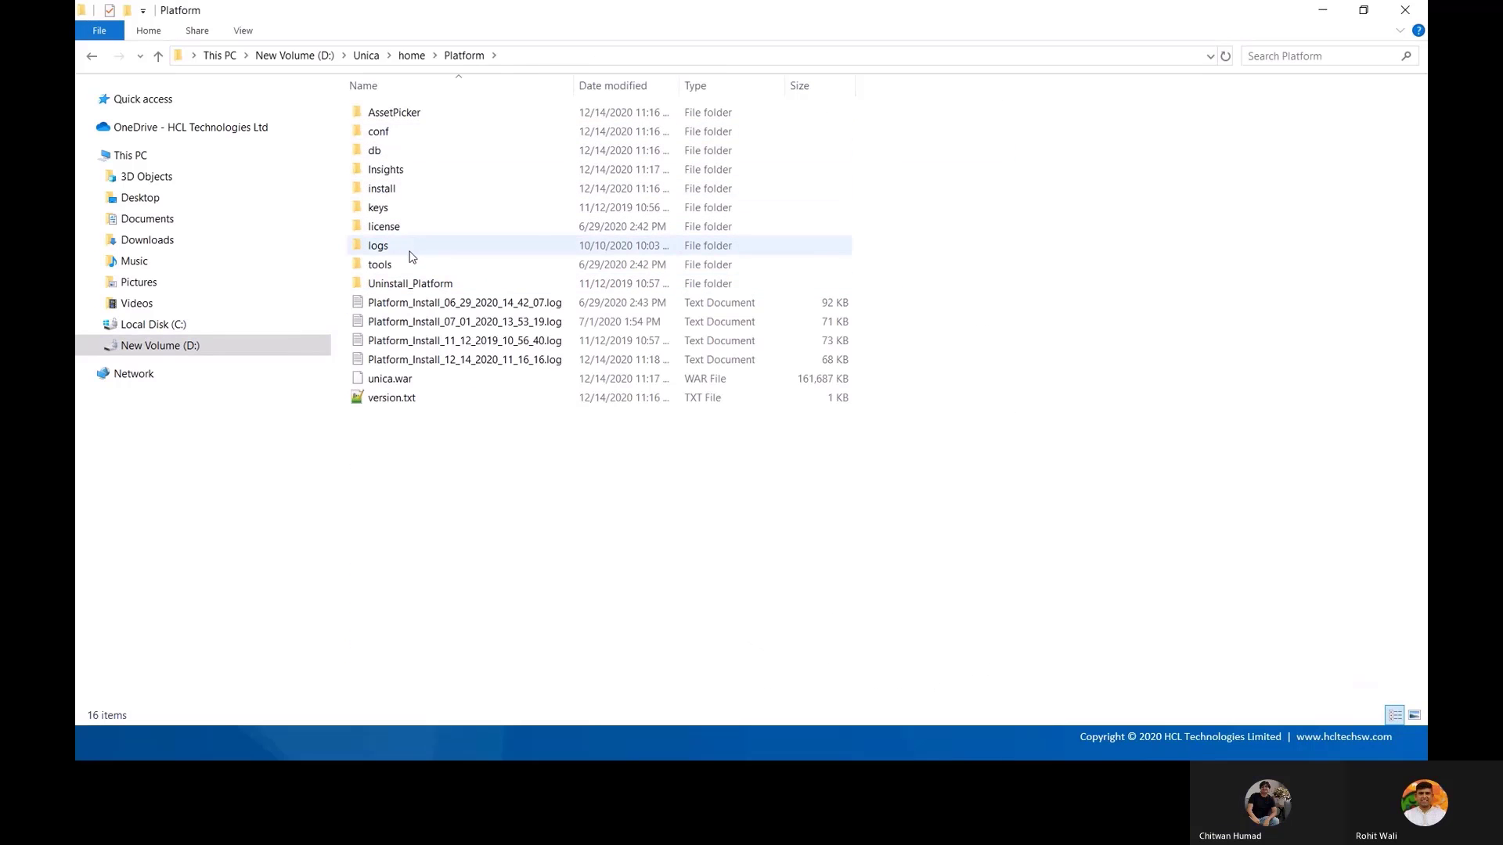
{"action": "double_click", "coordinate": [389, 169]}
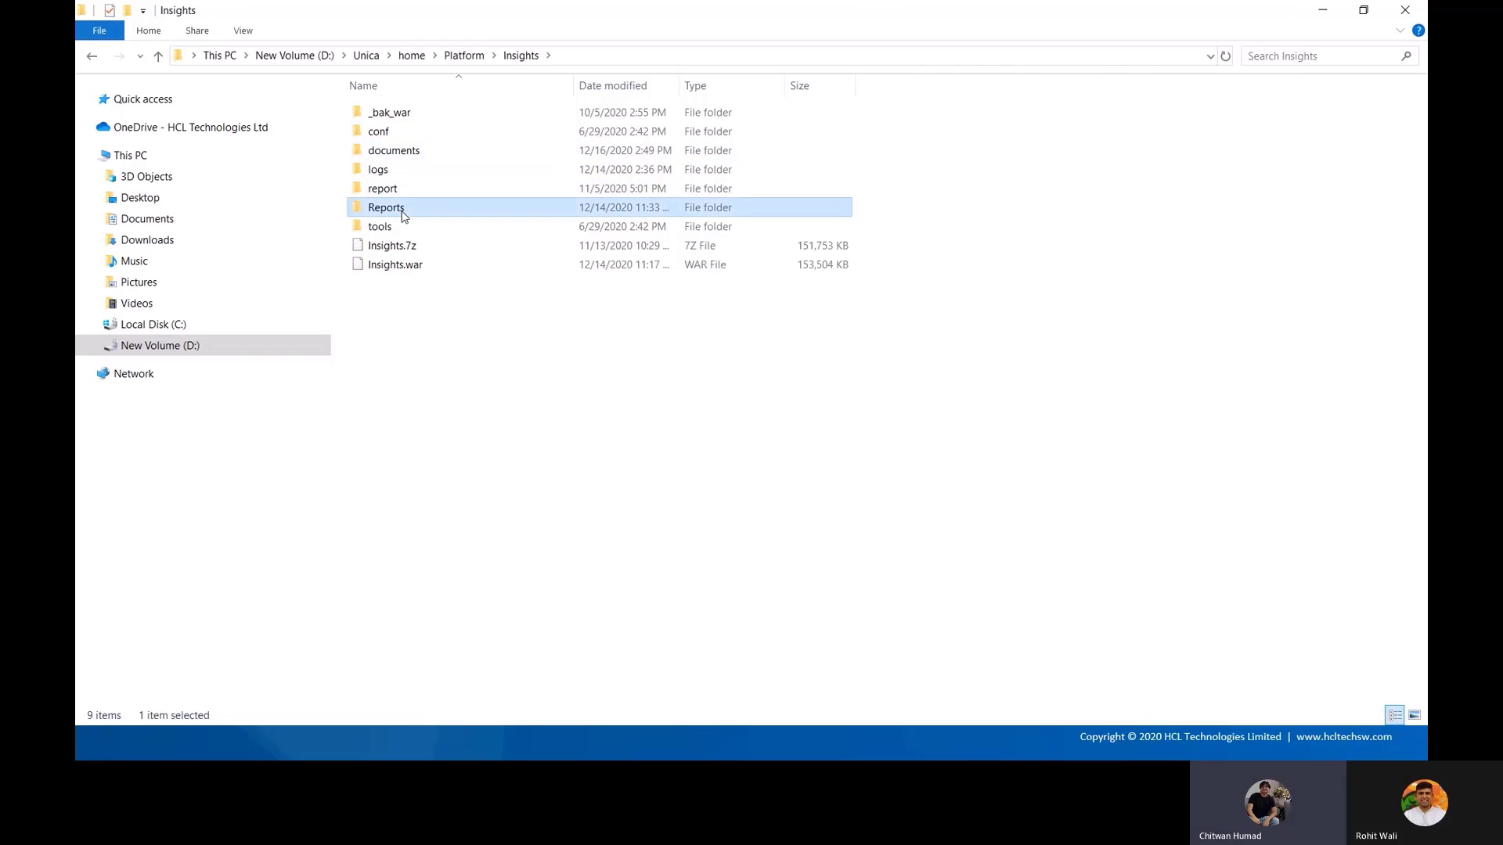
{"action": "double_click", "coordinate": [405, 208]}
{"action": "double_click", "coordinate": [408, 115]}
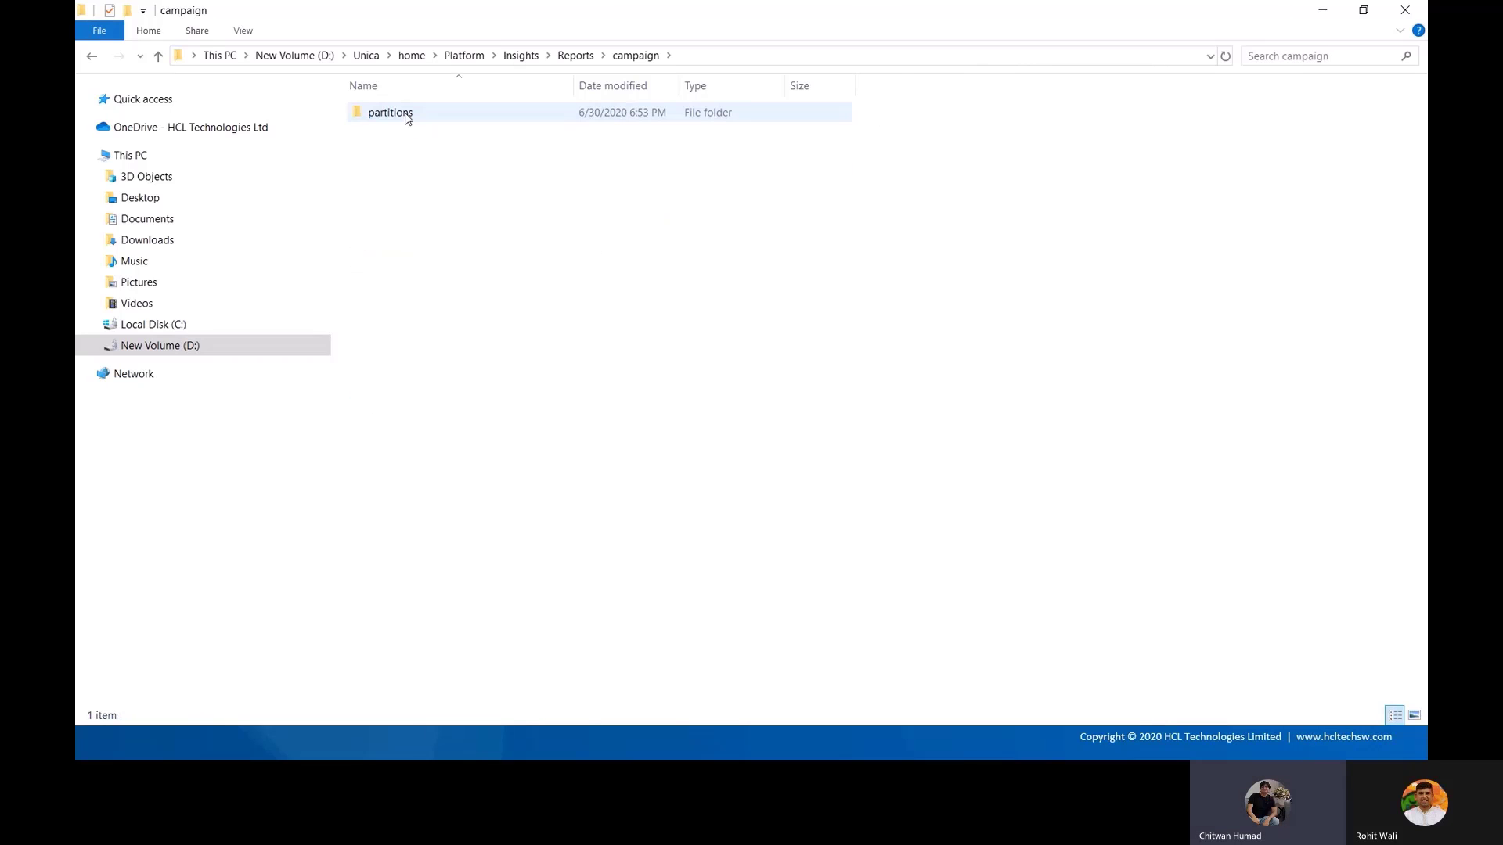
{"action": "double_click", "coordinate": [408, 115]}
{"action": "double_click", "coordinate": [408, 114]}
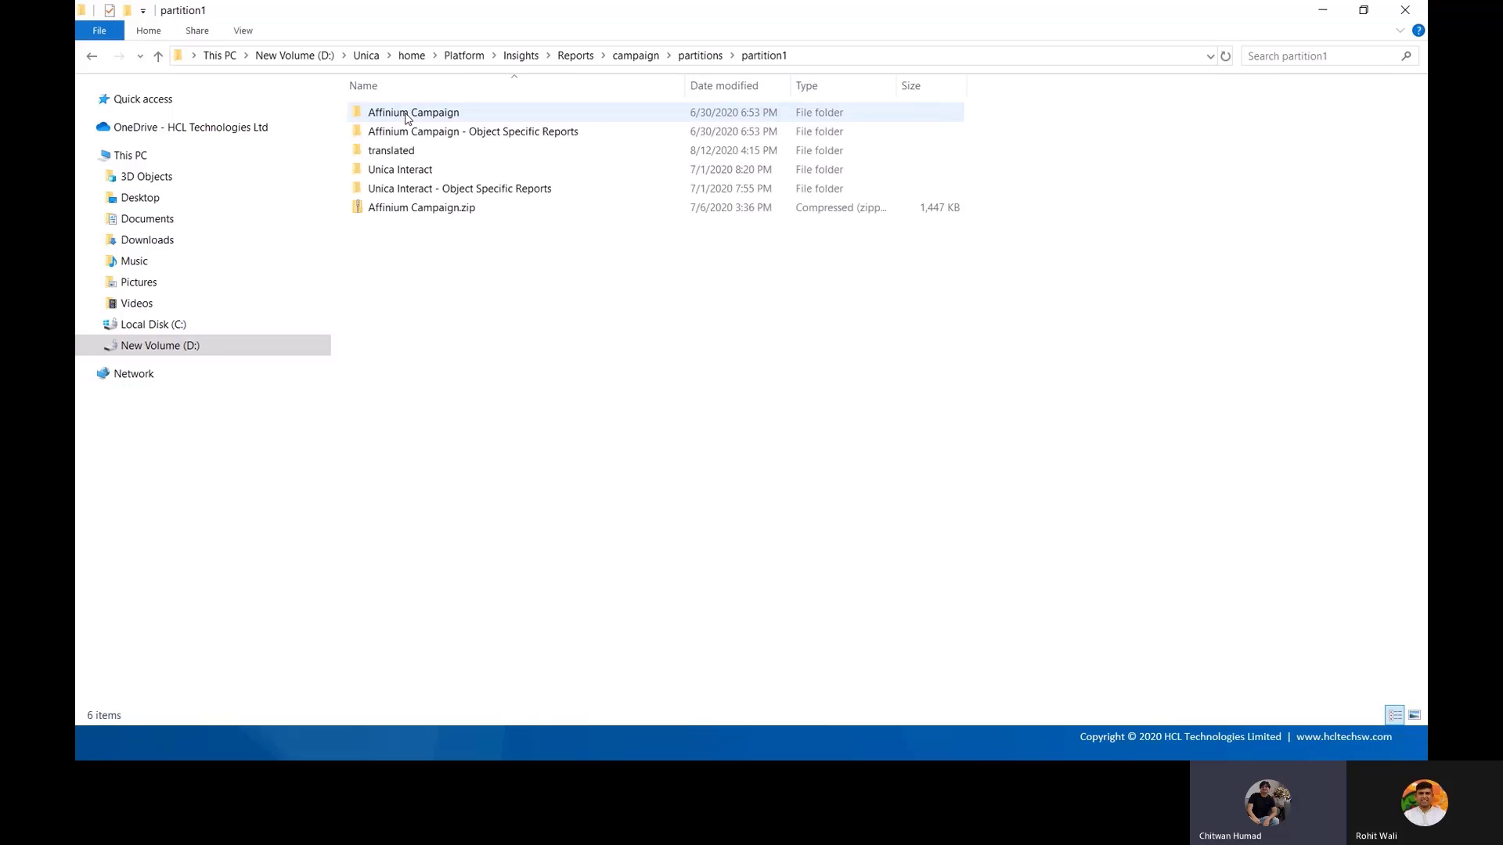
{"action": "double_click", "coordinate": [406, 115]}
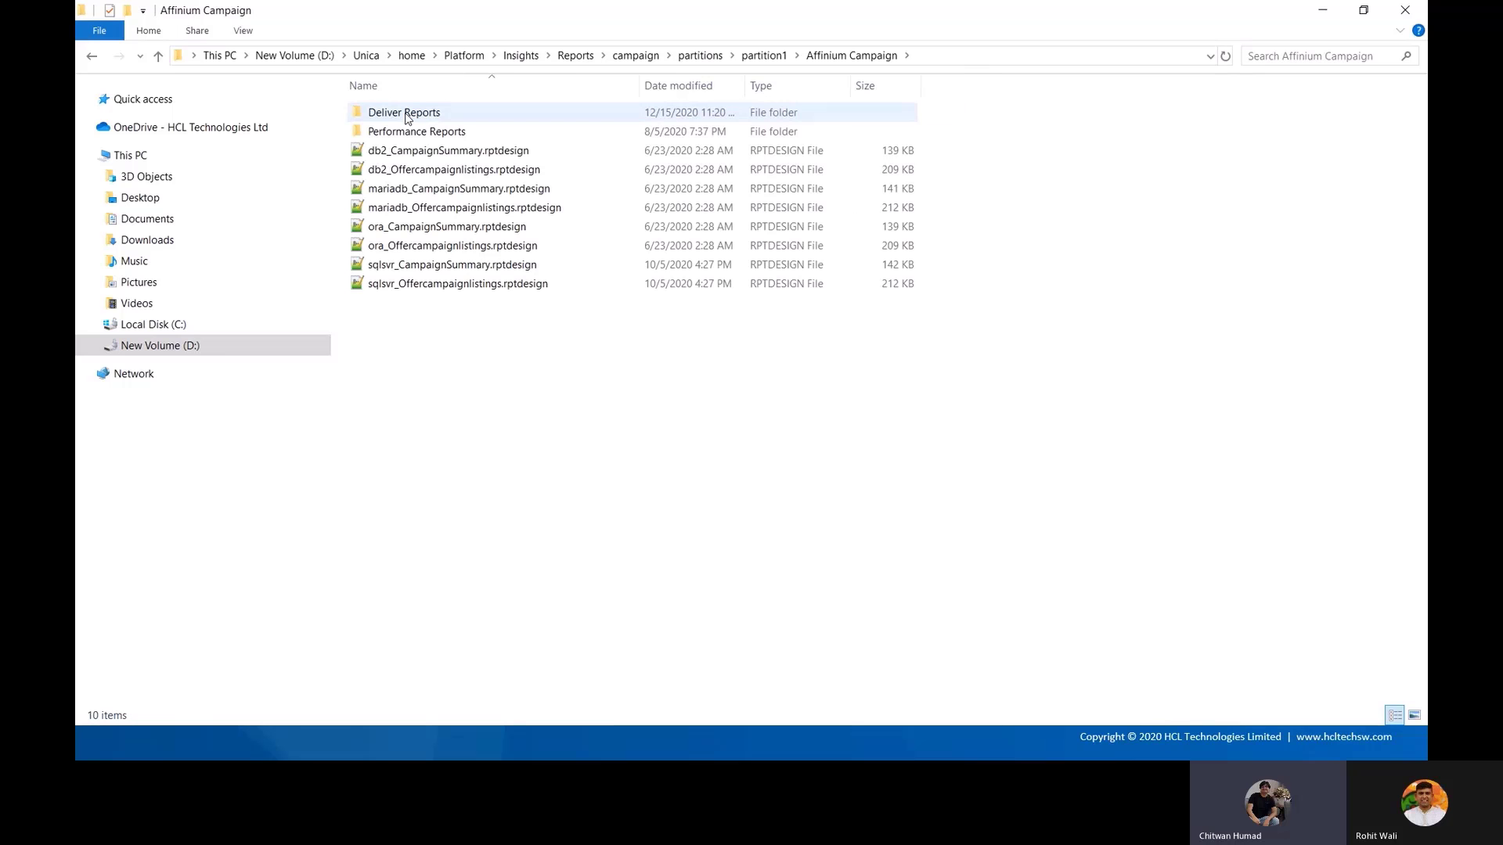
{"action": "double_click", "coordinate": [408, 115]}
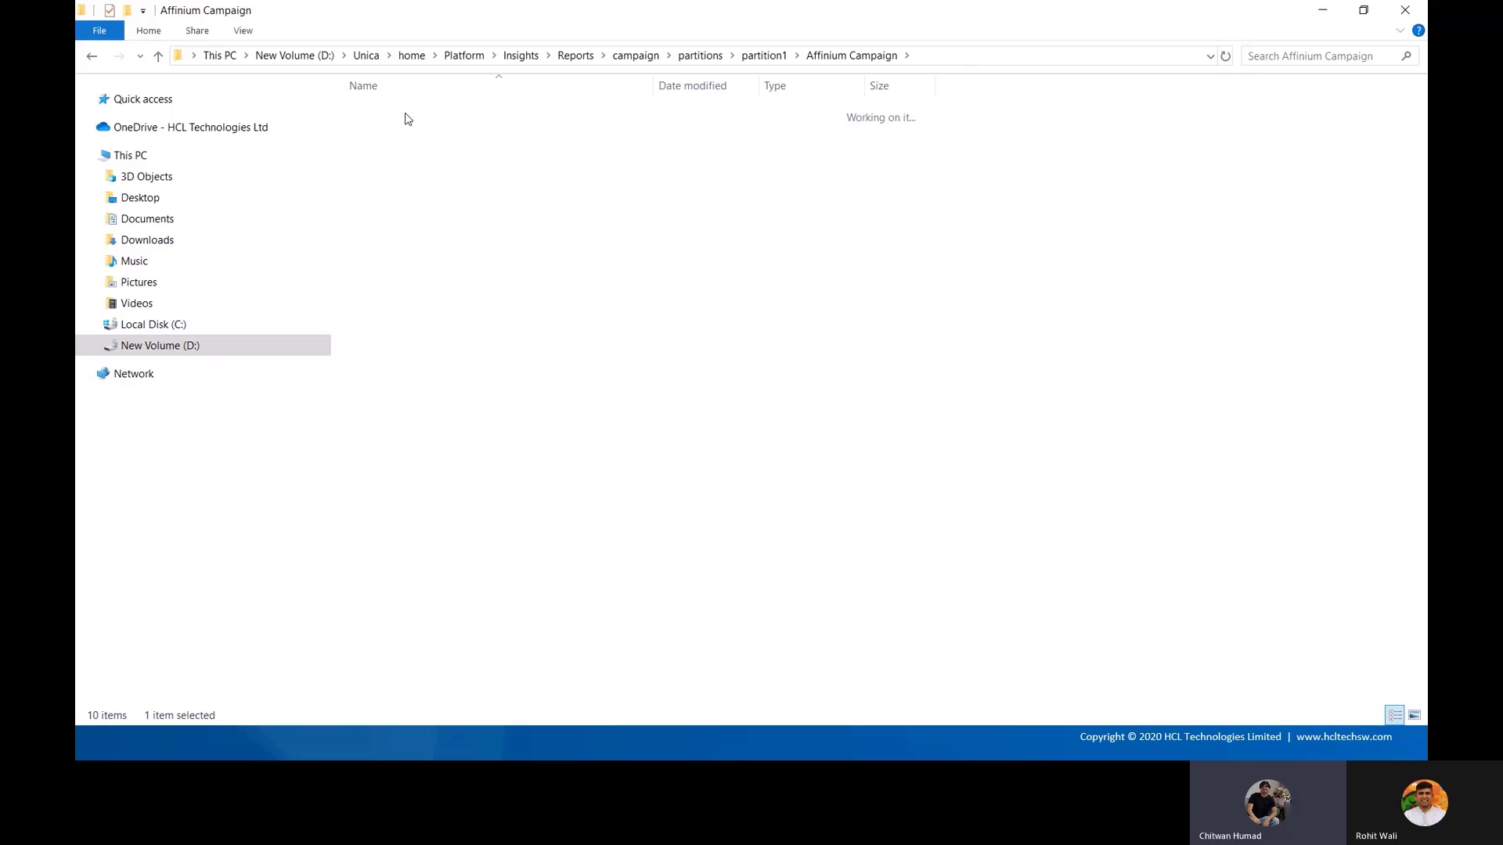
- Create a folder named My Custom Reports inside Deliver Reports and open it
{"action": "right_click", "coordinate": [520, 552]}
{"action": "mouse_move", "coordinate": [605, 516]}
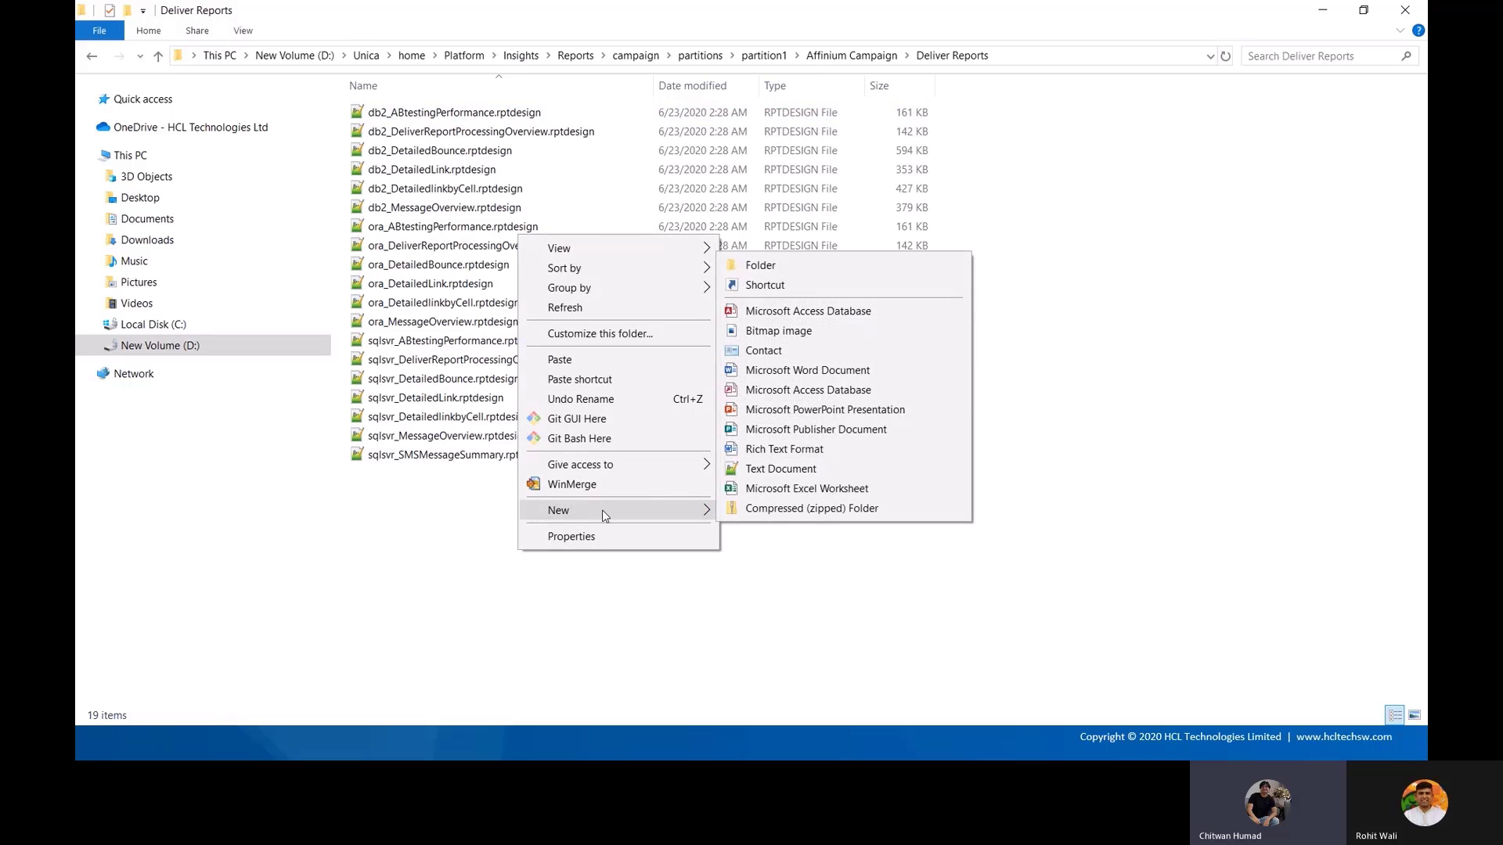
{"action": "left_click", "coordinate": [792, 270]}
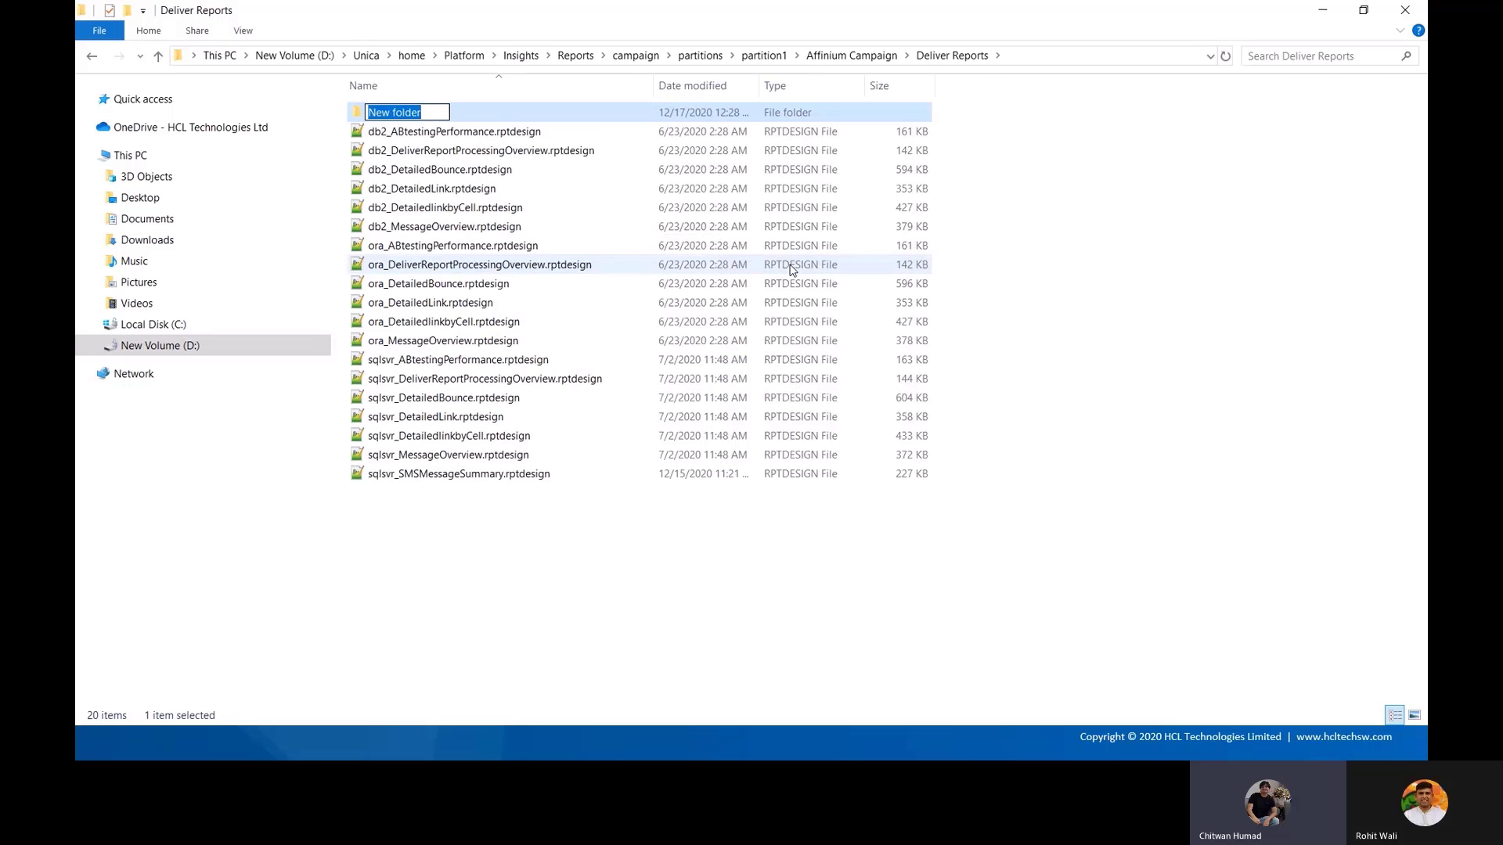
{"action": "type", "text": "My"}
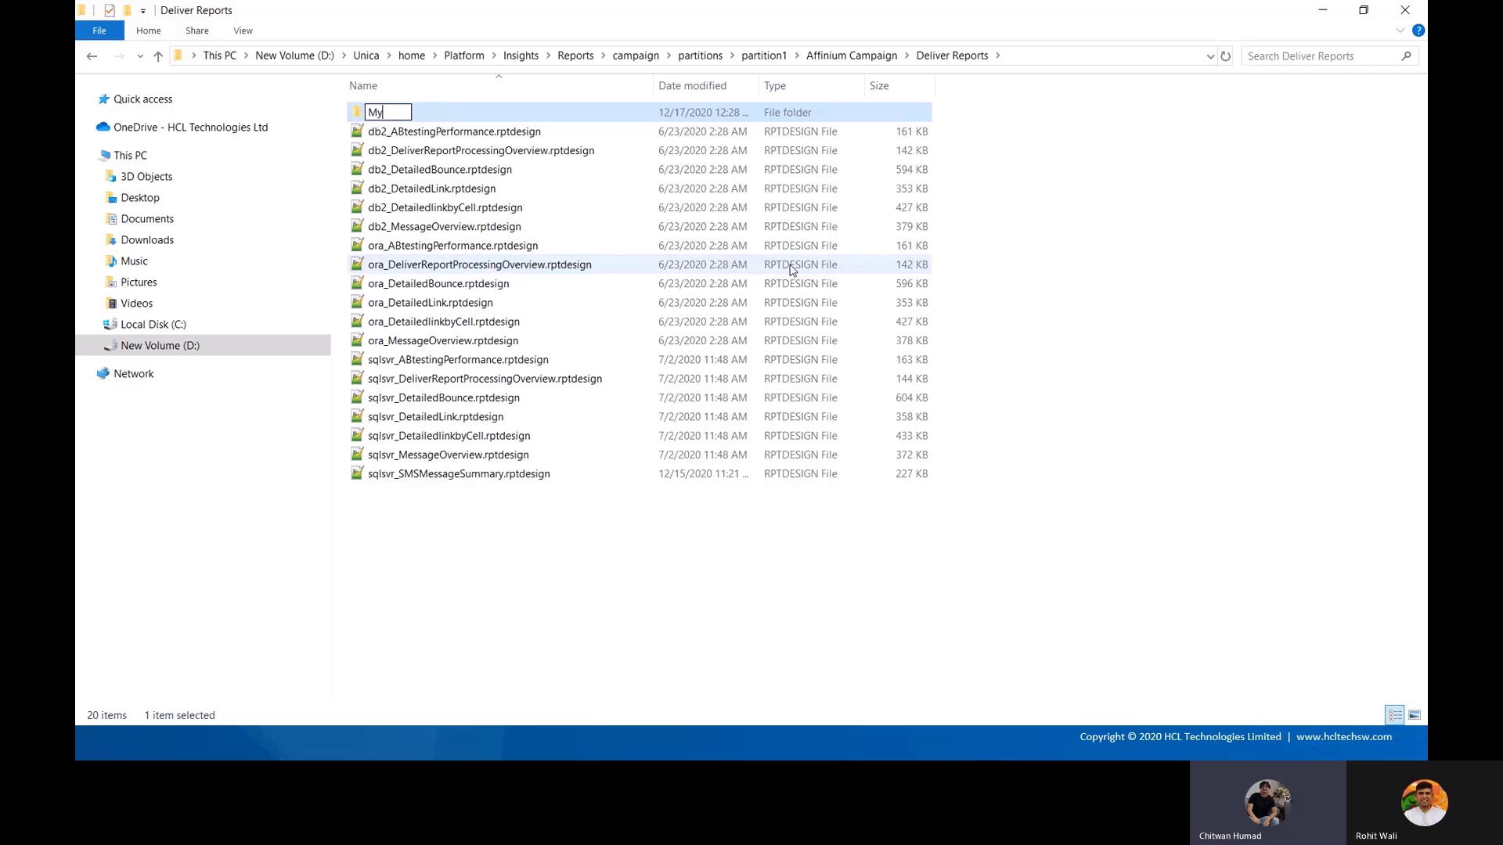
{"action": "type", "text": " Custom Reports"}
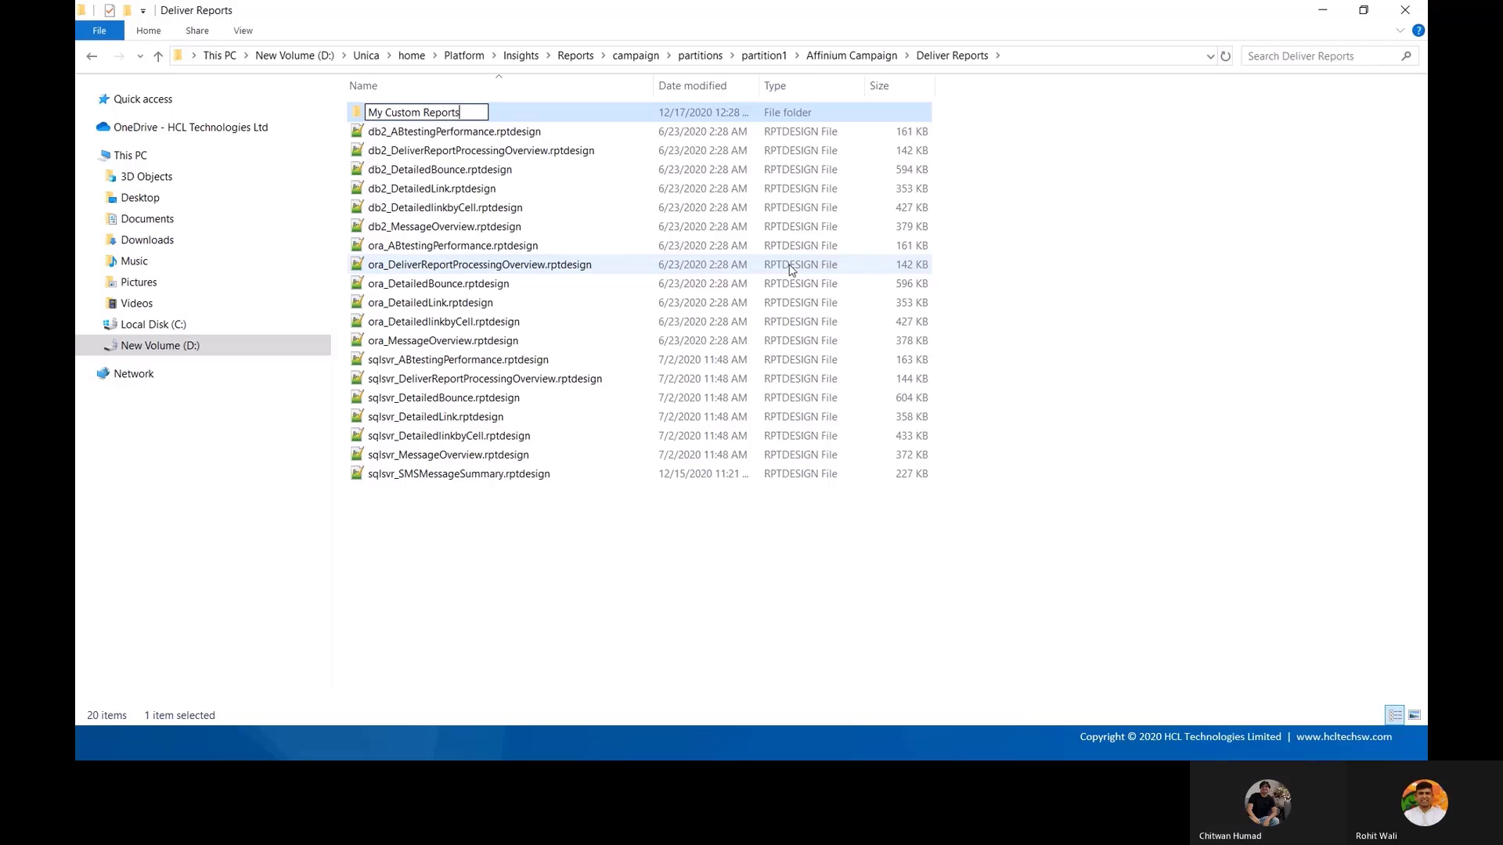
{"action": "key", "text": "Return"}
{"action": "key", "text": "Return"}
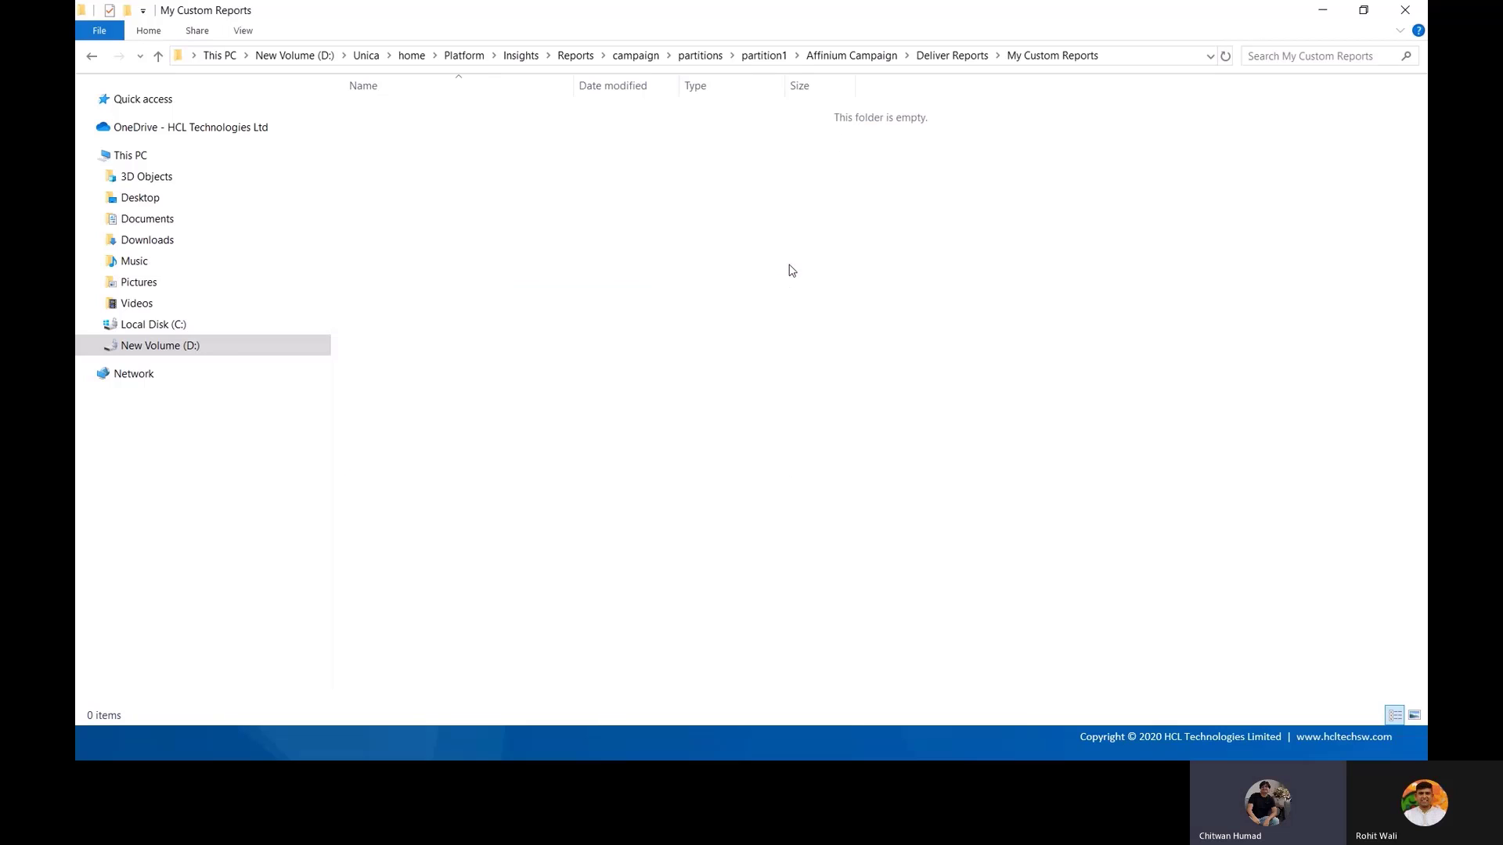
- Paste the two copied report designs into My Custom Reports and widen the Name column to show their full file names
{"action": "key", "text": "ctrl+v"}
{"action": "left_click", "coordinate": [542, 314]}
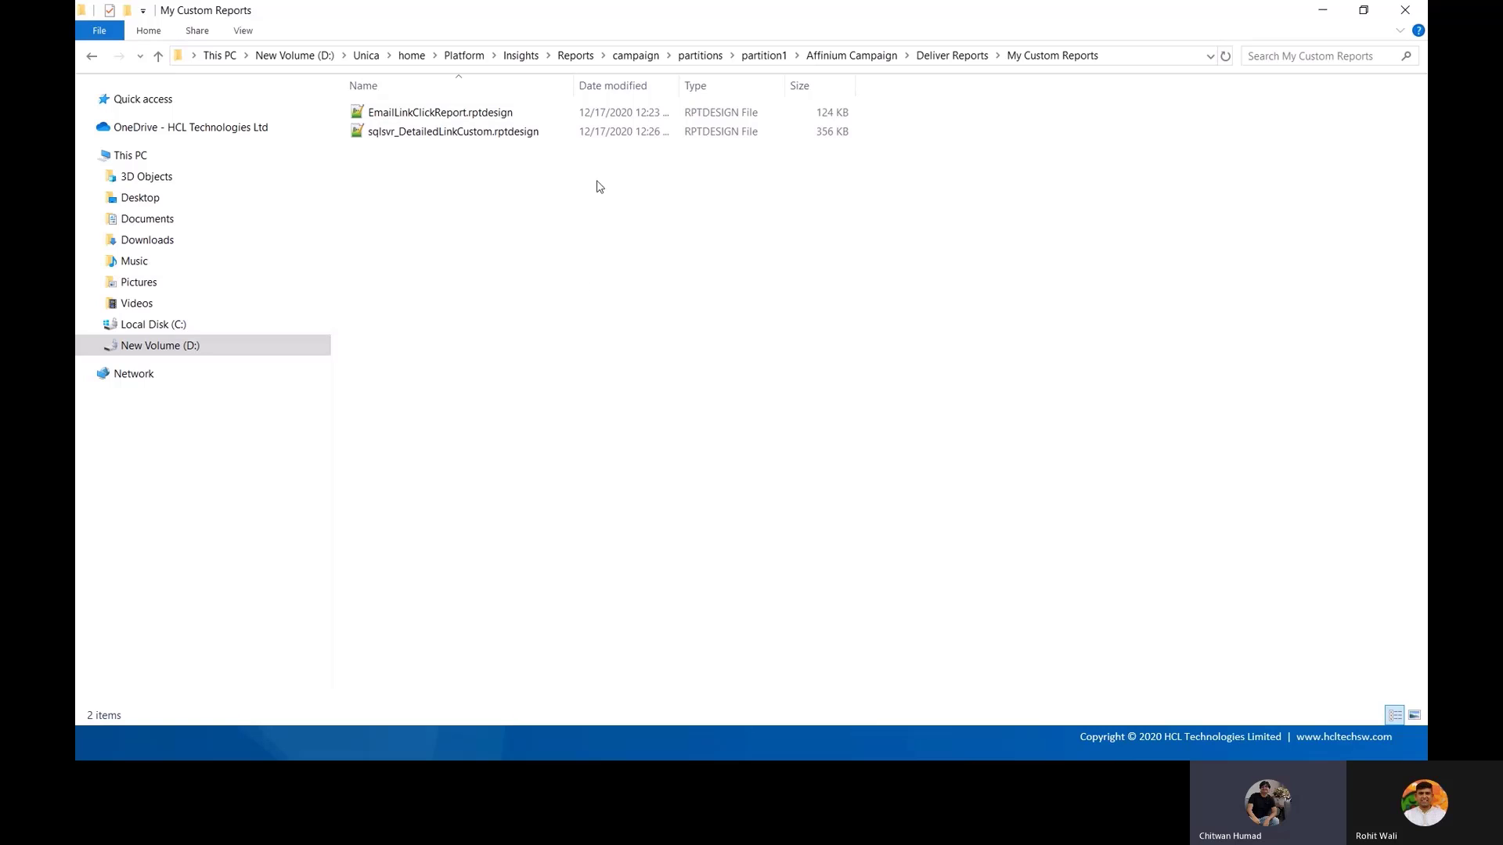
{"action": "left_click_drag", "start_coordinate": [575, 85], "coordinate": [610, 86]}
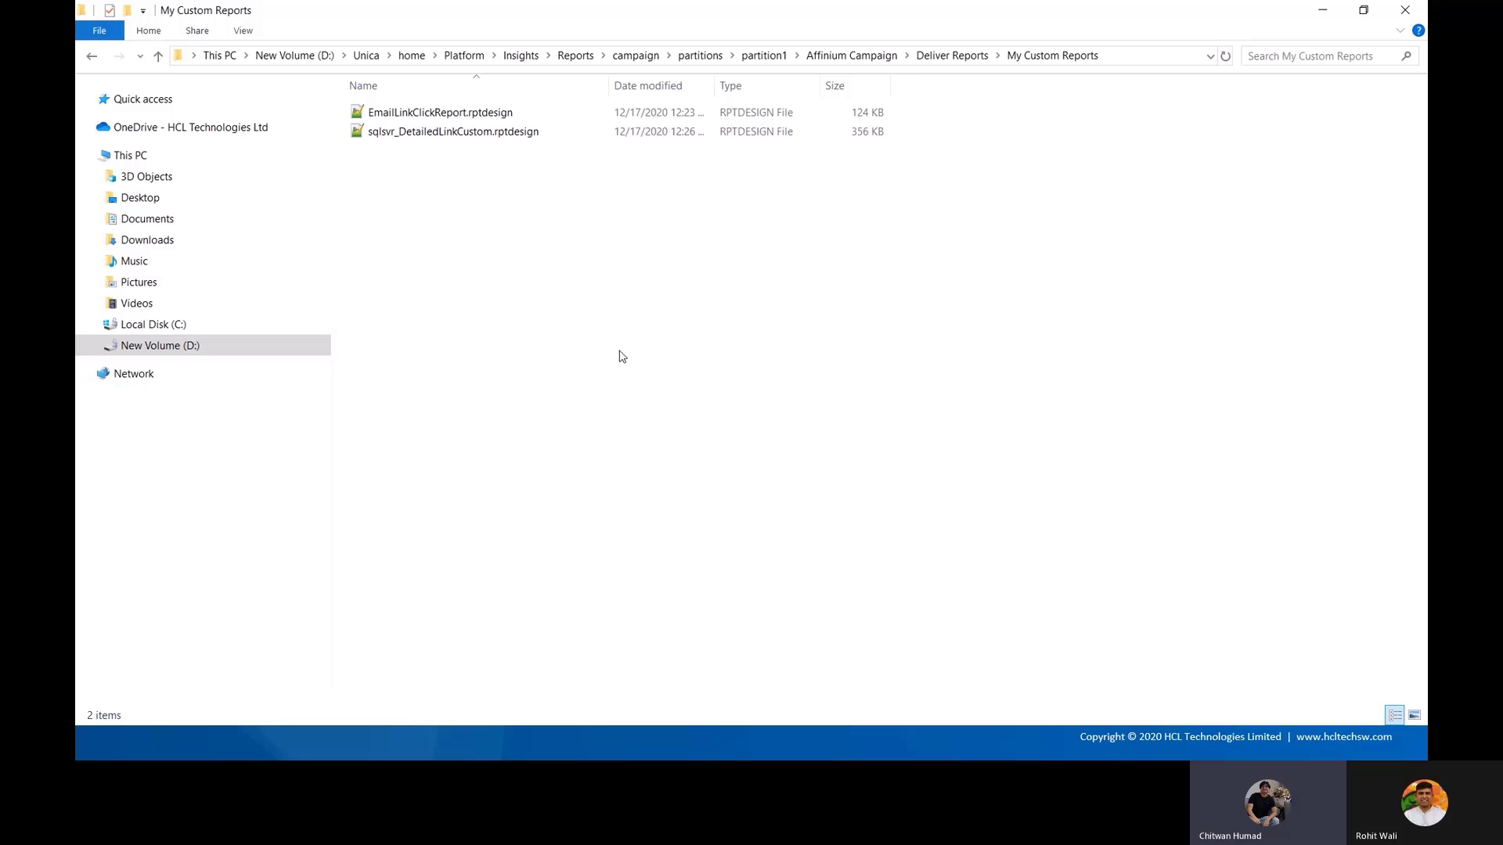
- Switch to the Insights-Video.pptx presentation in PowerPoint and leave its full-screen slide show
{"action": "key", "text": "alt+Tab"}
{"action": "key", "text": "alt+Tab"}
{"action": "key", "text": "alt+Tab"}
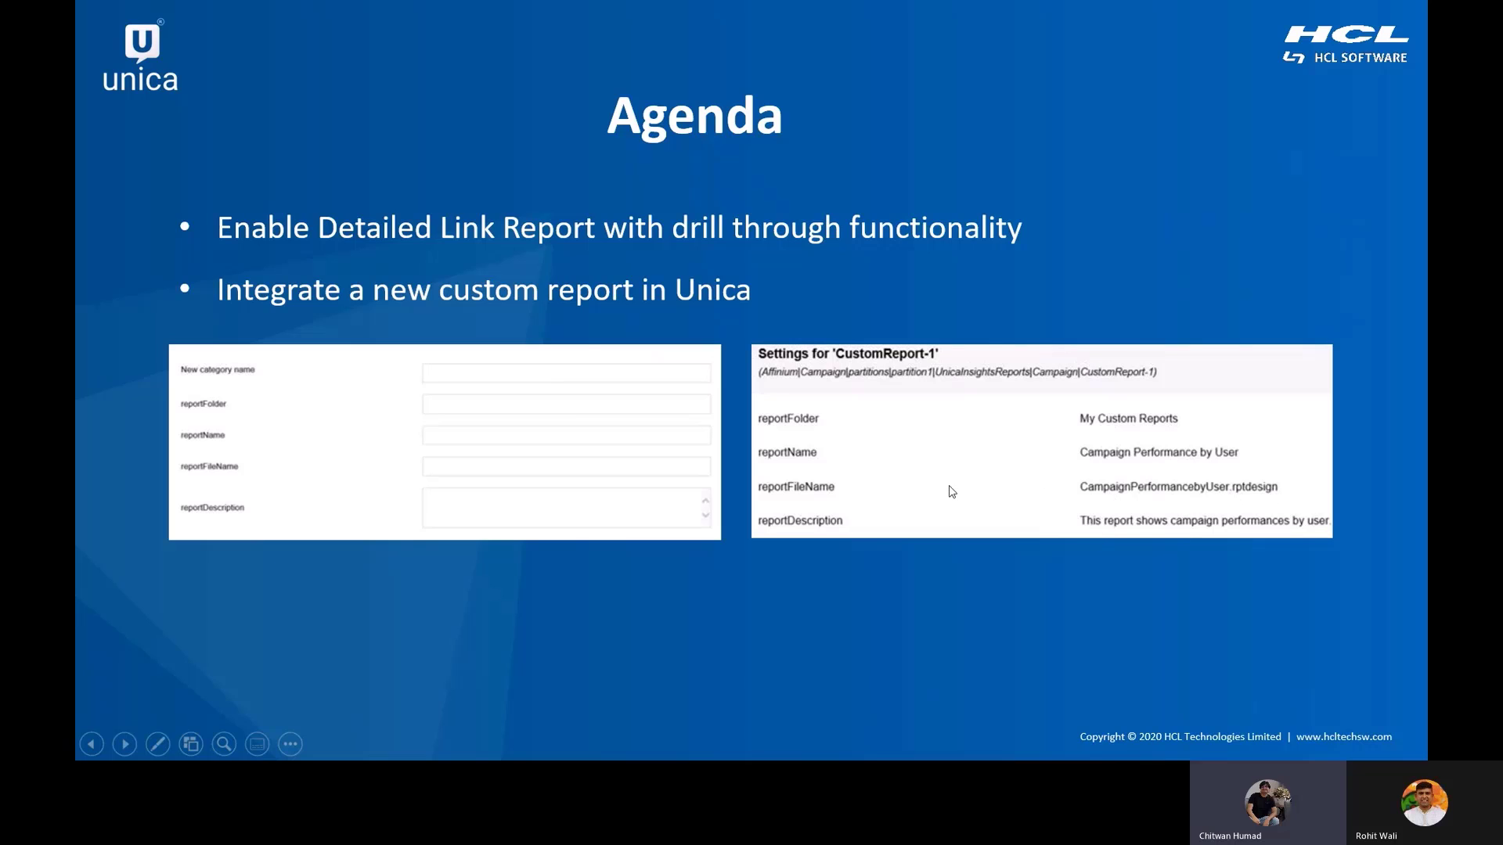
{"action": "key", "text": "alt+Tab"}
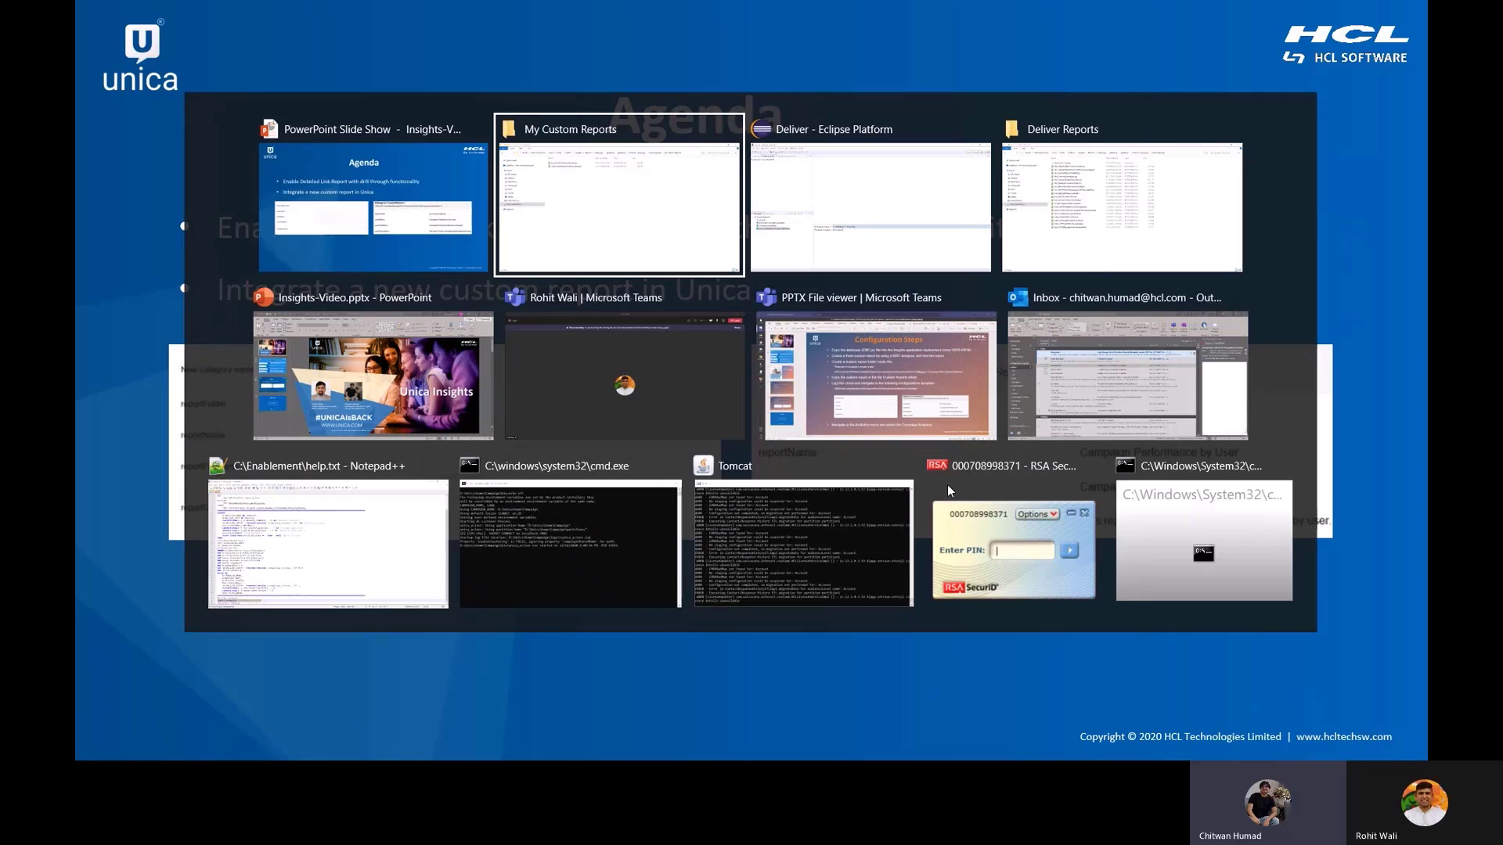
{"action": "key", "text": "alt+Tab"}
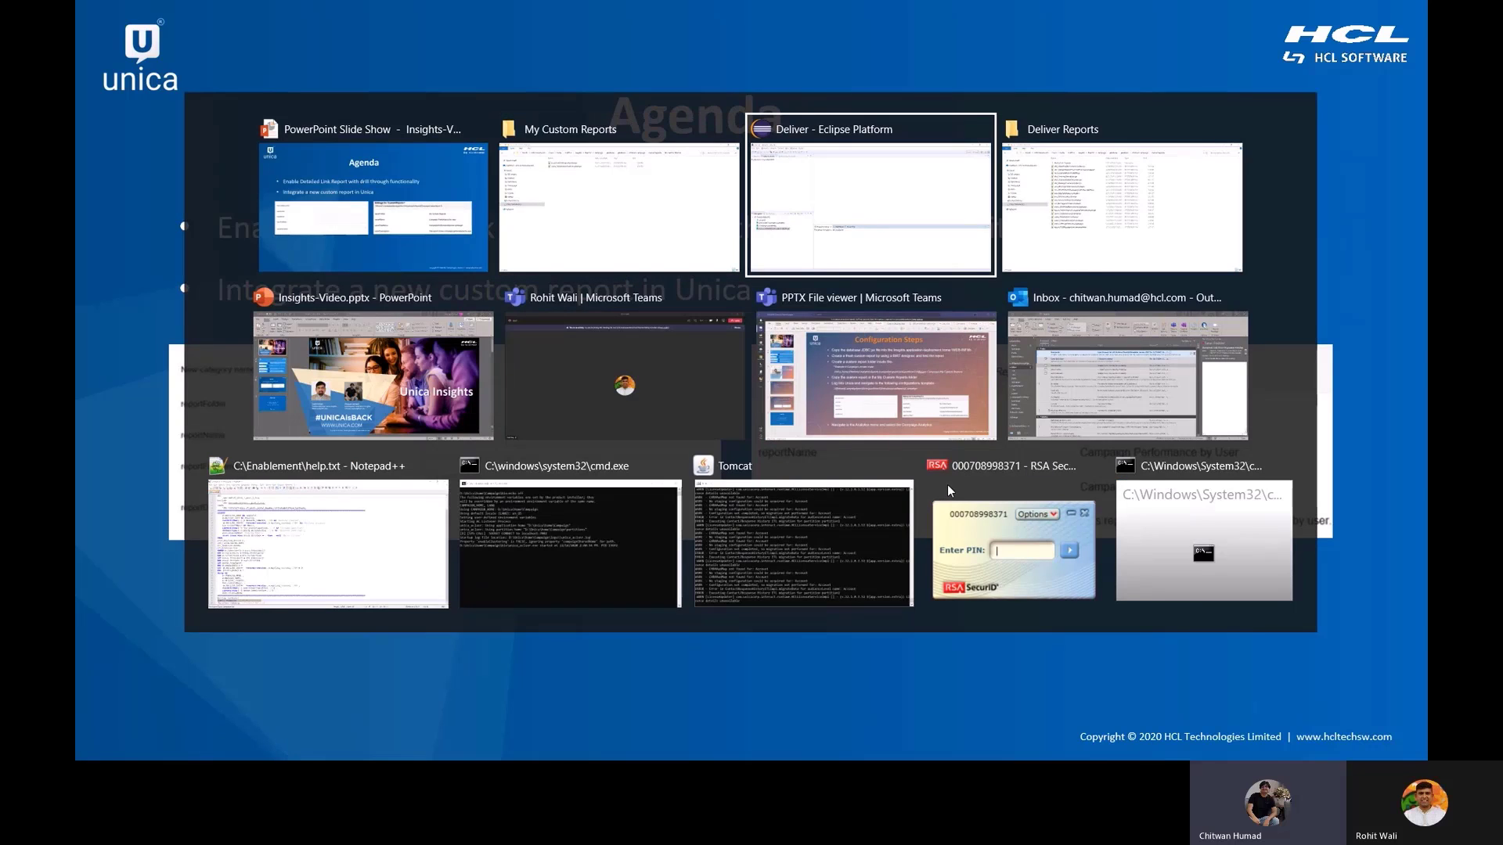
{"action": "key", "text": "alt+Tab"}
{"action": "key", "text": "alt+Tab"}
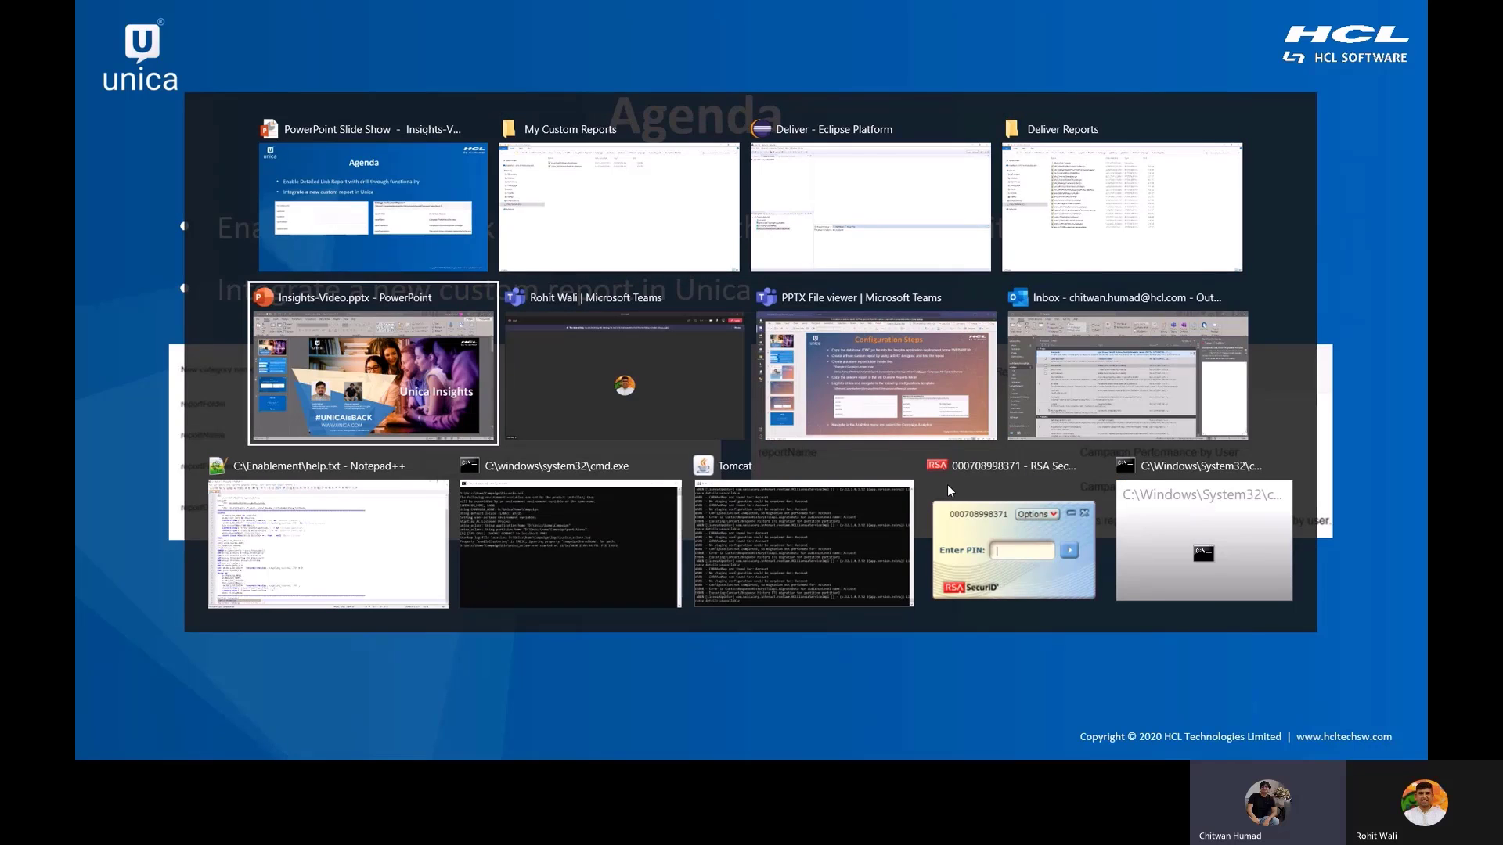
{"action": "key", "text": "Escape"}
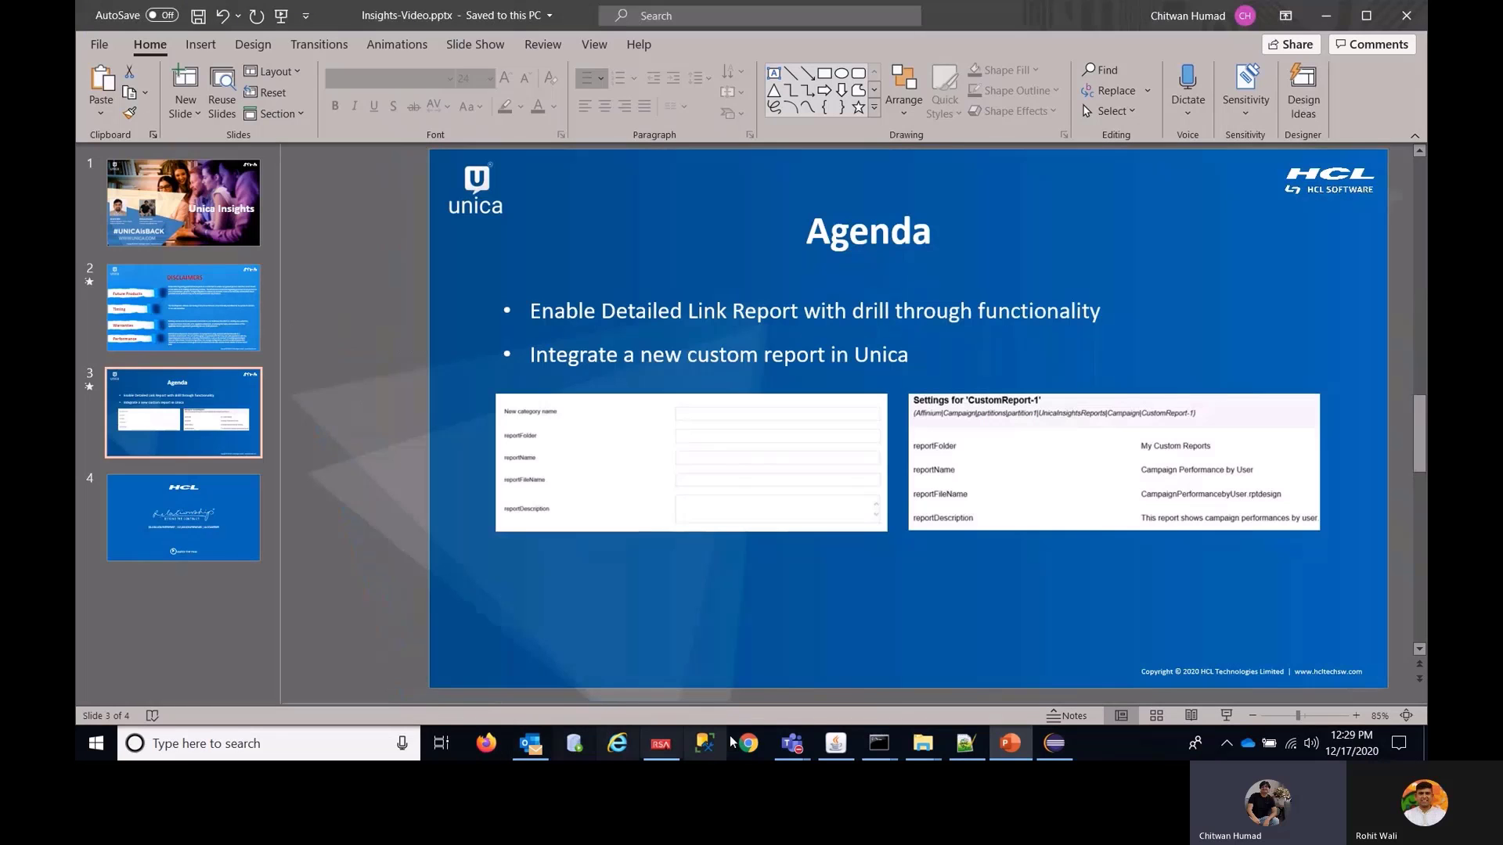
- Switch to Chrome, open localhost:7002/unica and log in with the administrator's username and password
{"action": "left_click", "coordinate": [748, 746]}
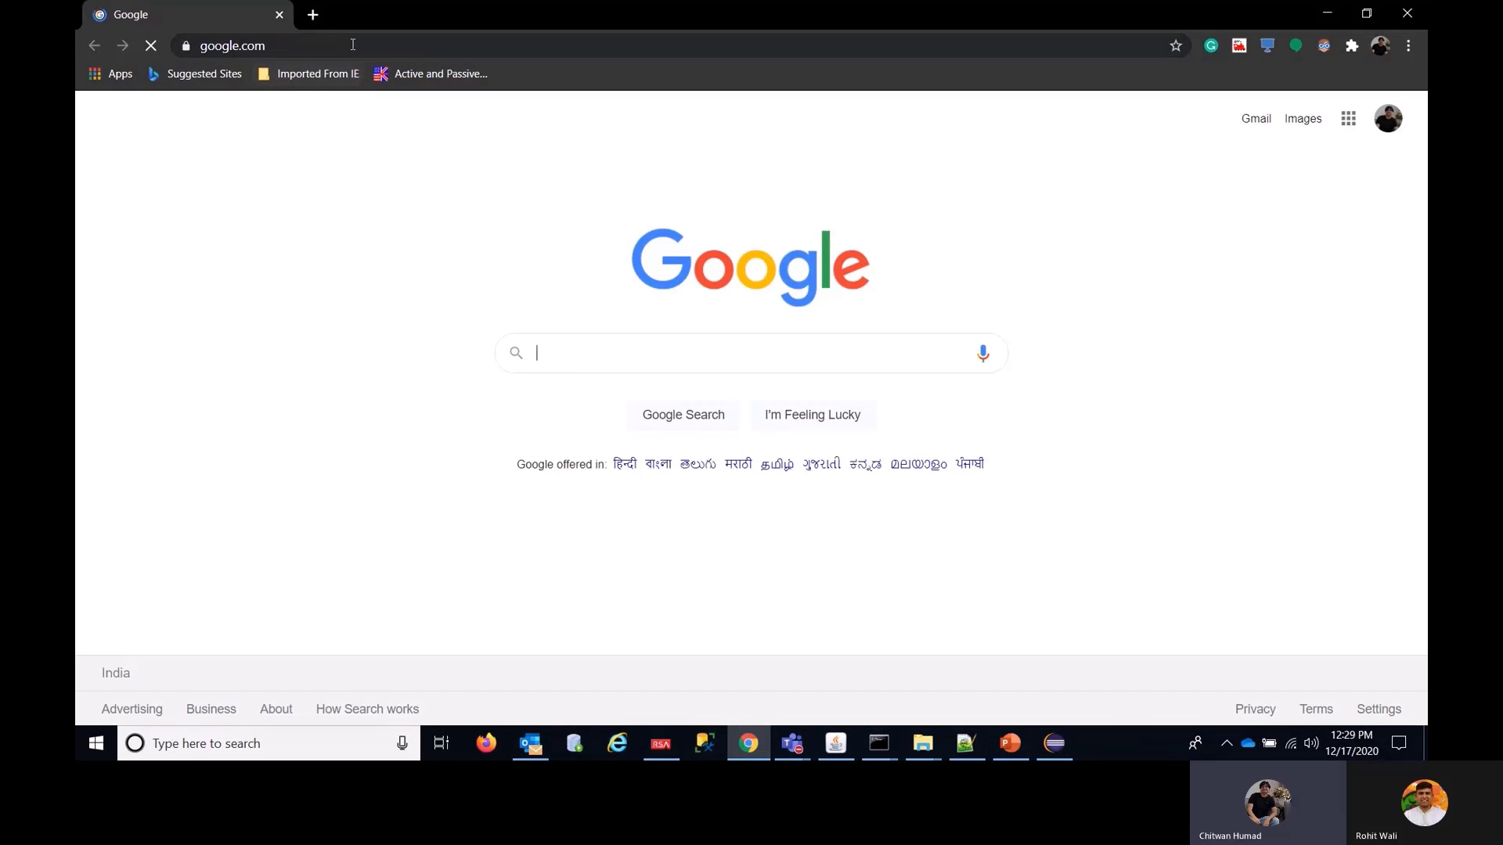
{"action": "left_click", "coordinate": [352, 41]}
{"action": "type", "text": "localhost:7002/unica"}
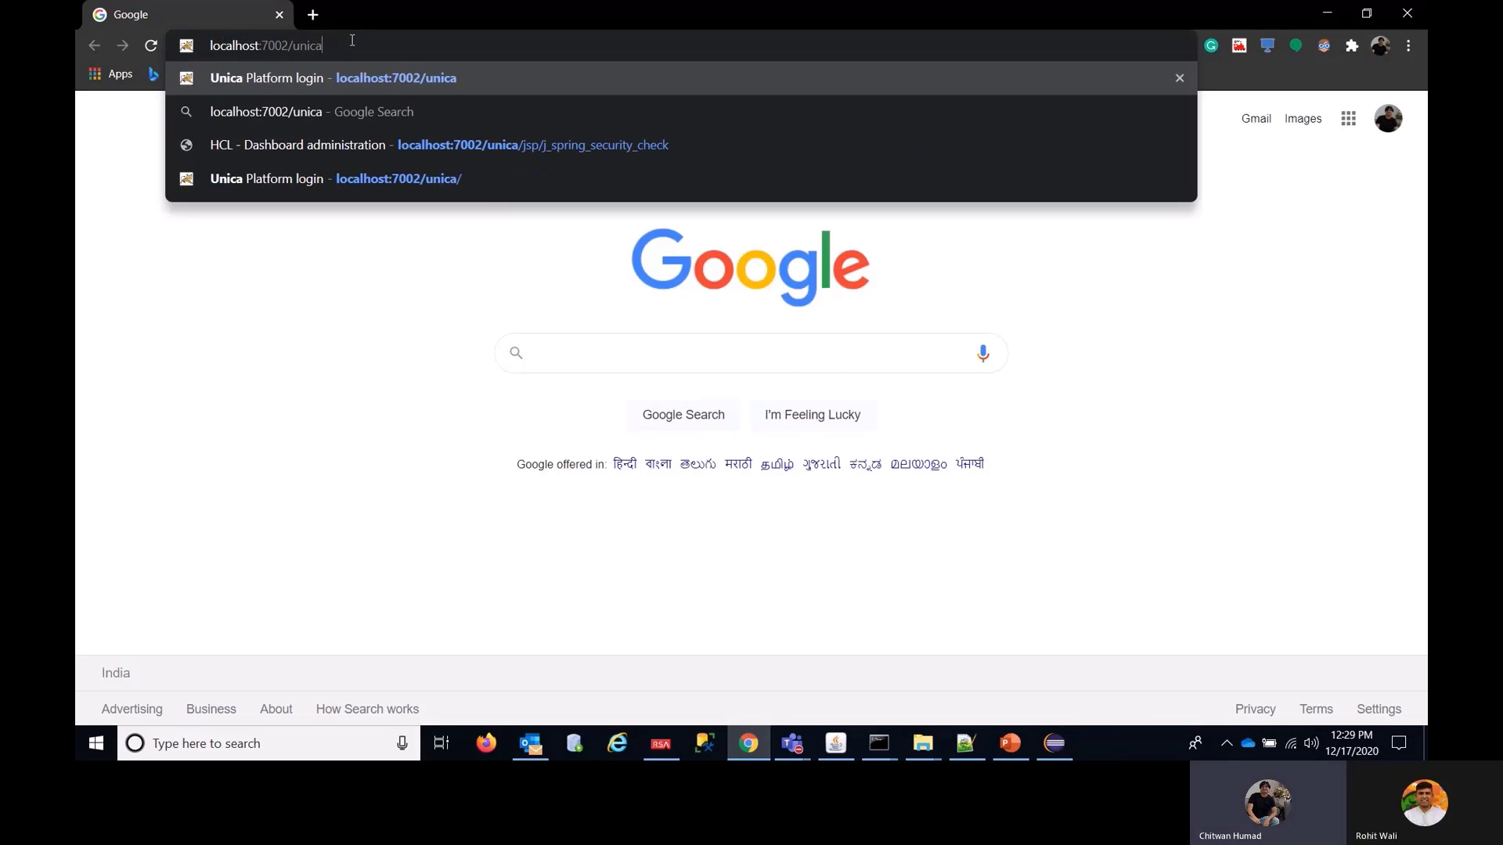
{"action": "key", "text": "Return"}
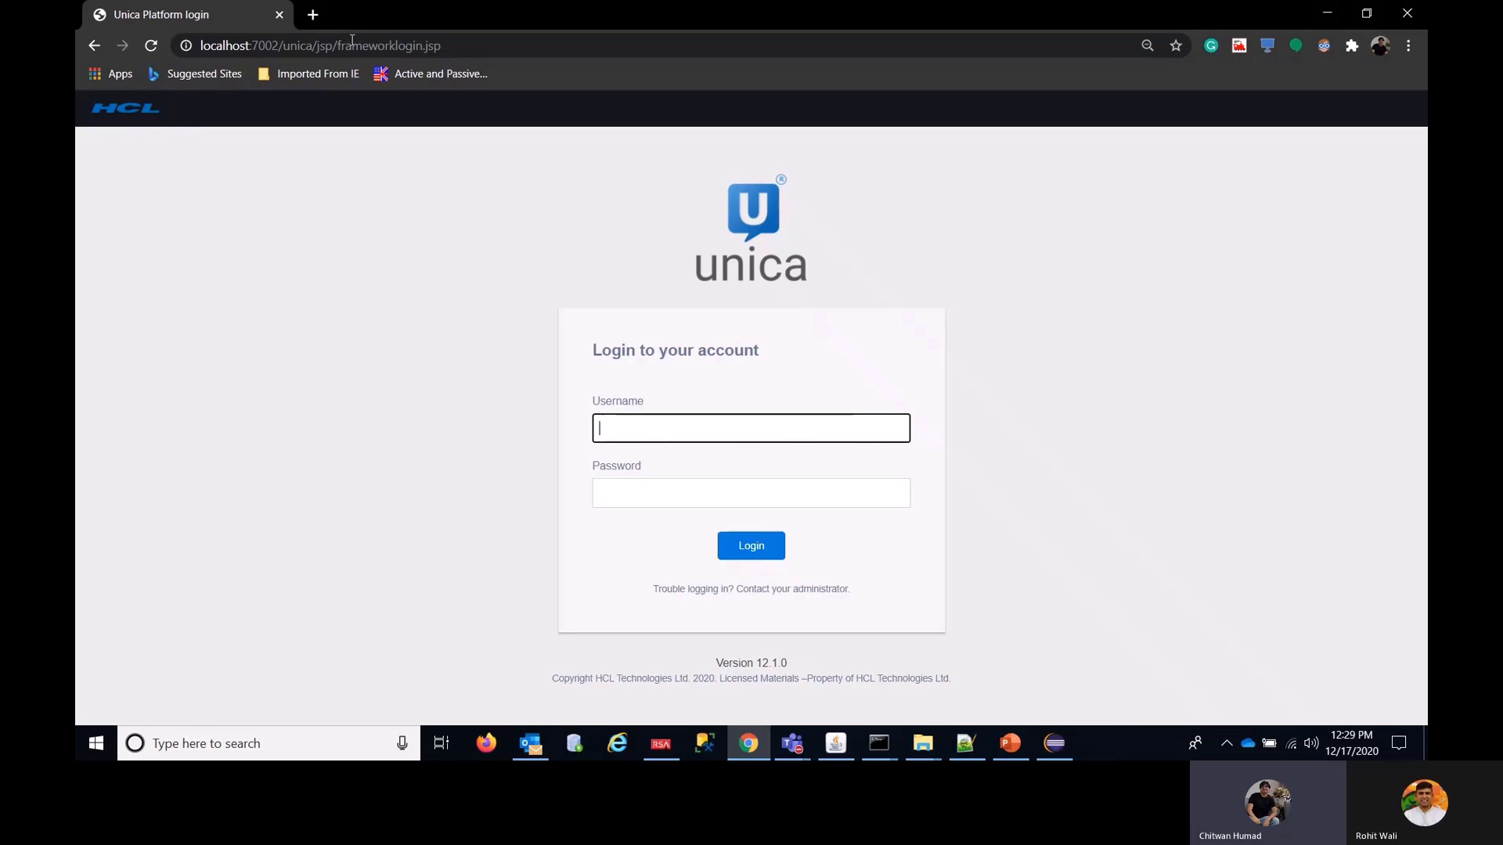
{"action": "type", "text": "asm_admin"}
{"action": "left_click", "coordinate": [750, 548]}
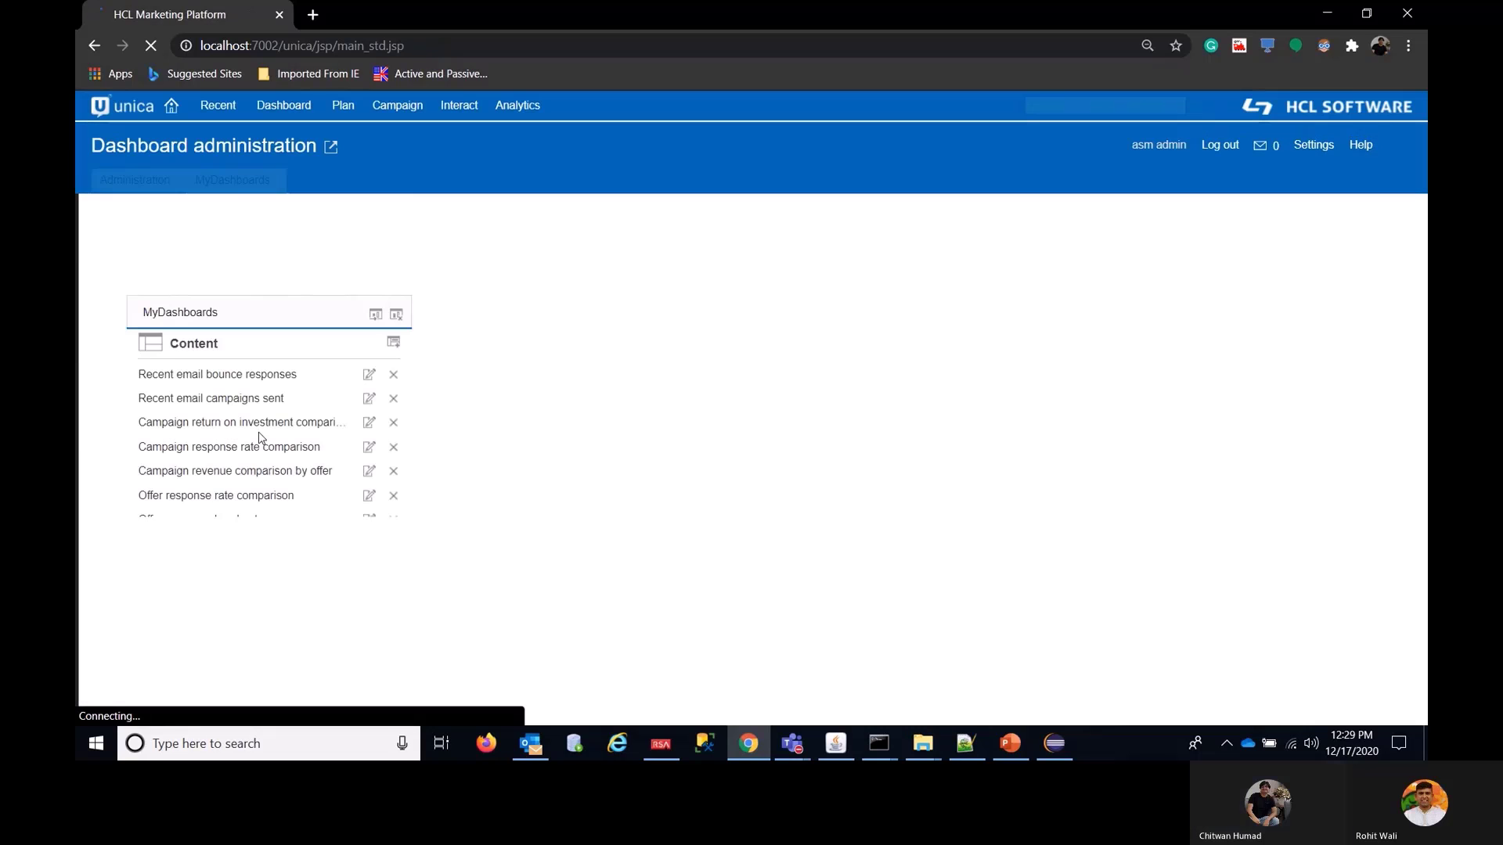
- In the Unica Configuration settings, open the Custom Reports template under Campaign, partitions, partition1, Unica Insights Reports, Deliver
{"action": "left_click", "coordinate": [1322, 148]}
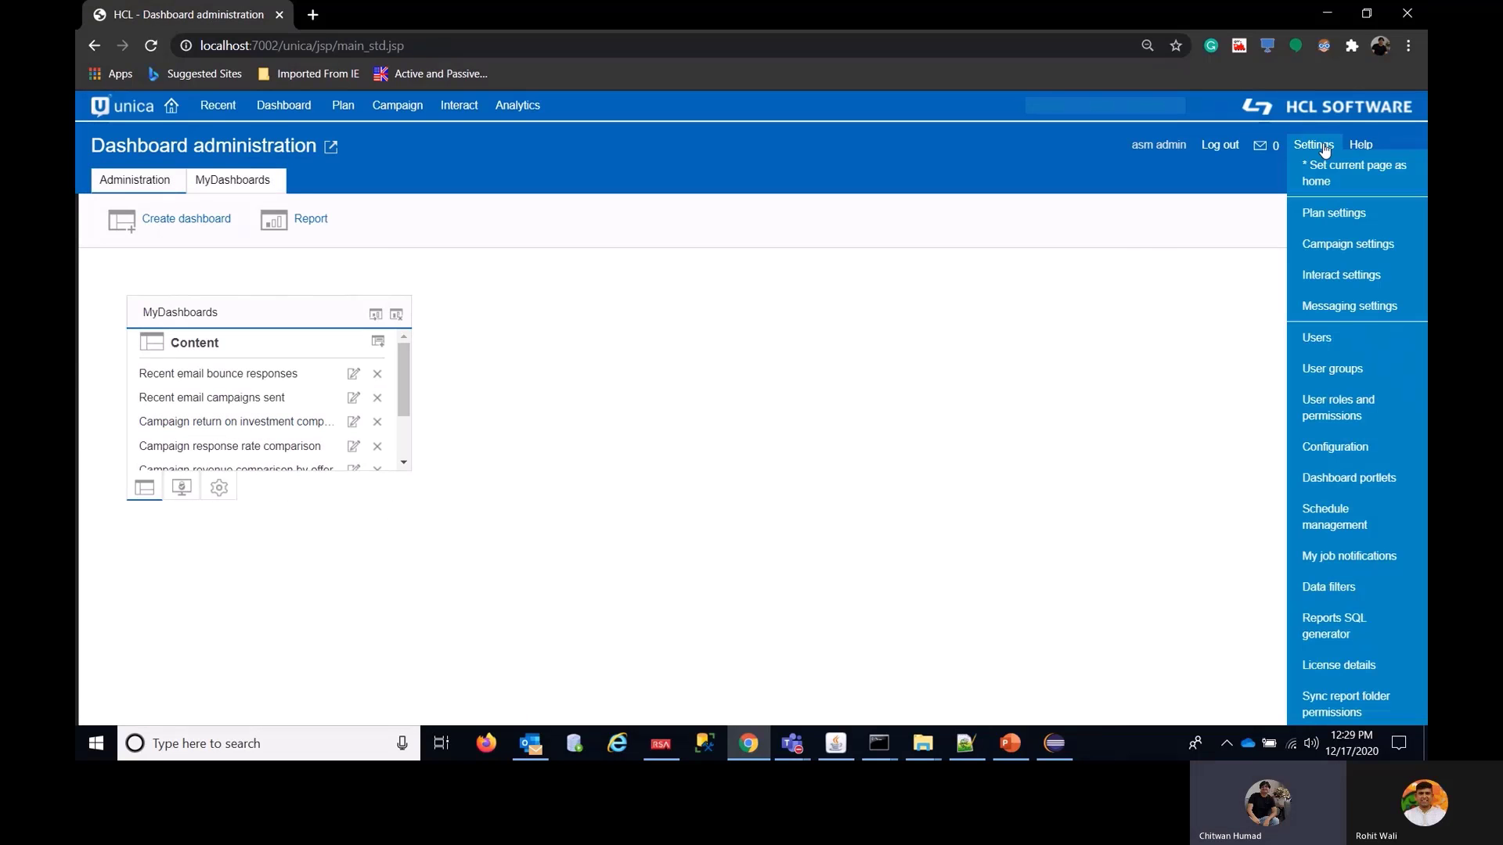
{"action": "left_click", "coordinate": [1323, 453]}
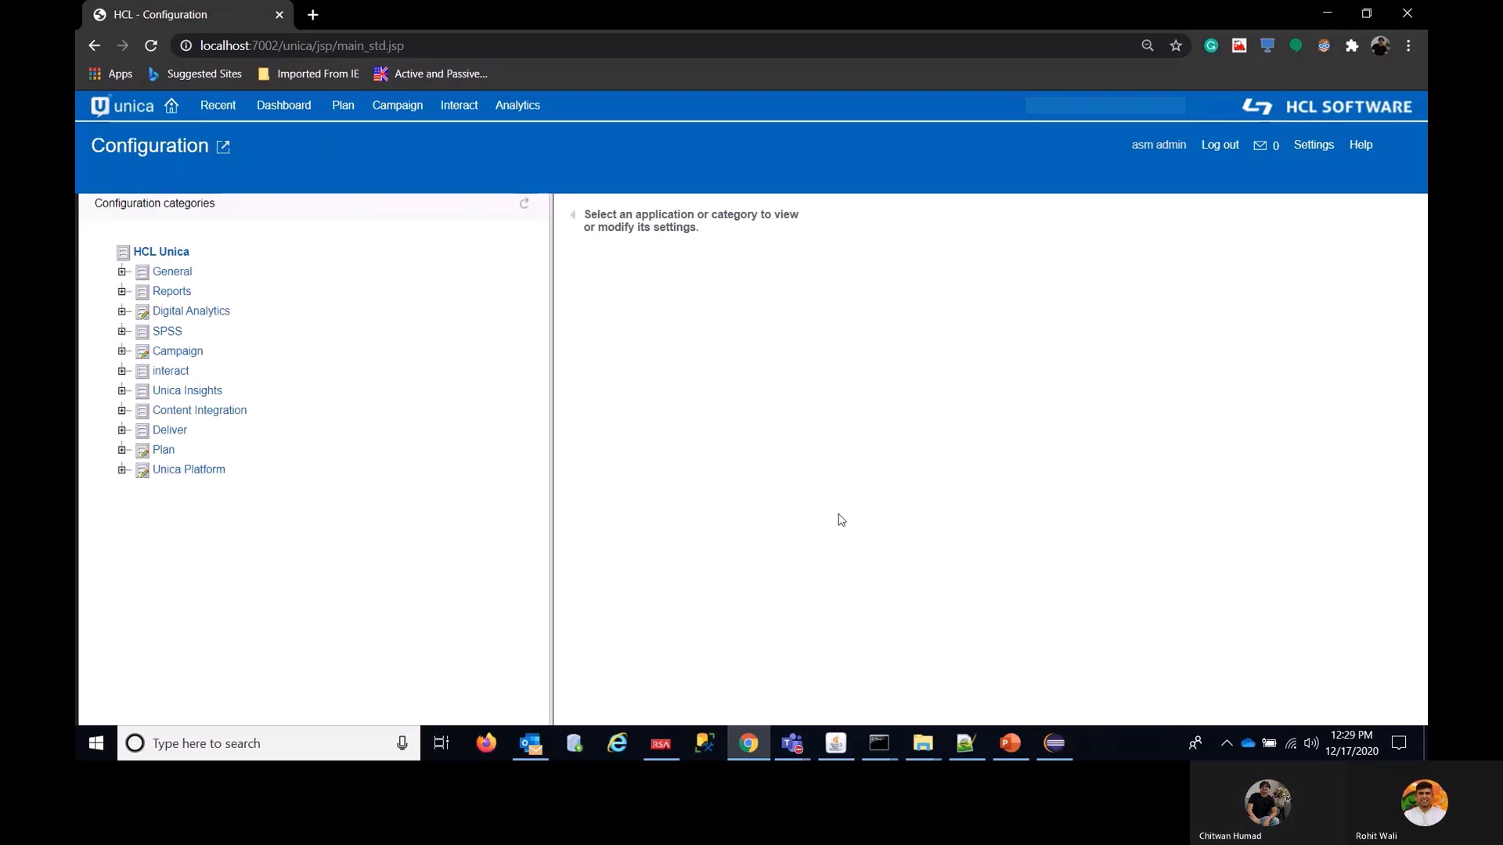
{"action": "left_click", "coordinate": [122, 351]}
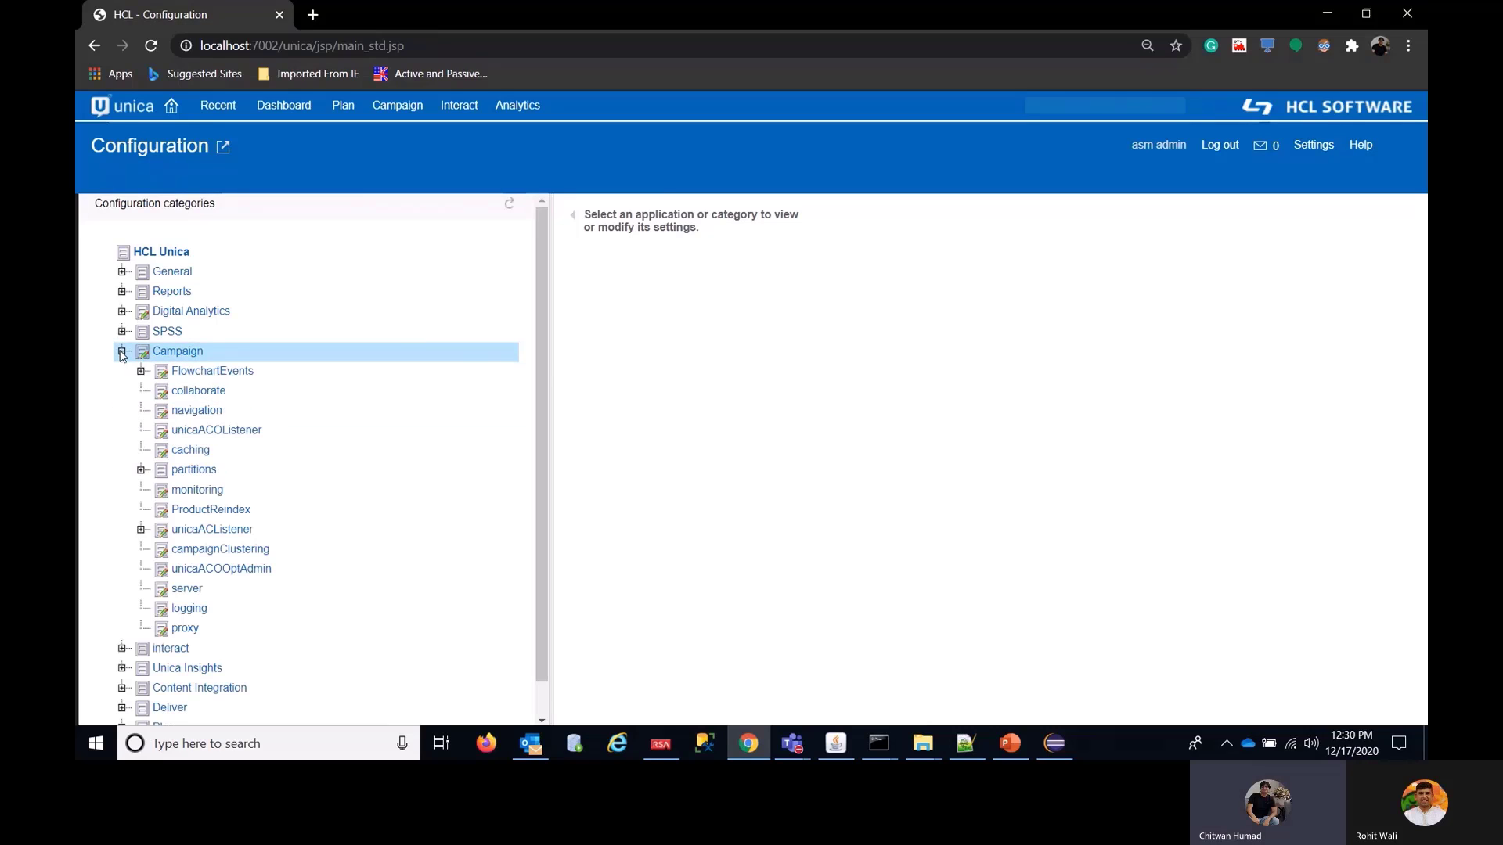
{"action": "left_click", "coordinate": [141, 470]}
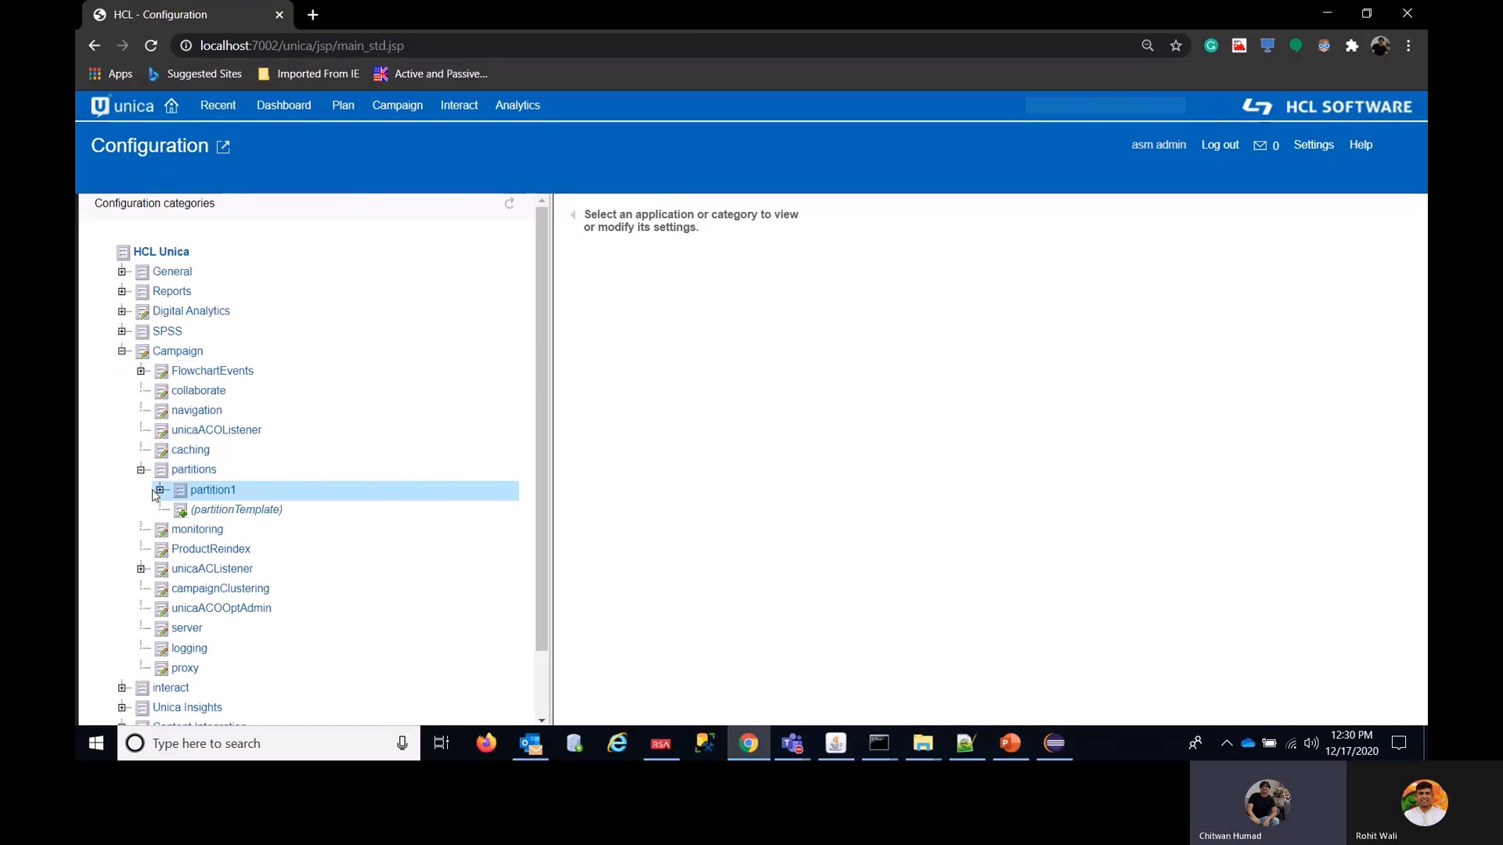
{"action": "left_click", "coordinate": [160, 491]}
{"action": "scroll", "coordinate": [409, 504], "scroll_direction": "down", "scroll_amount": 4}
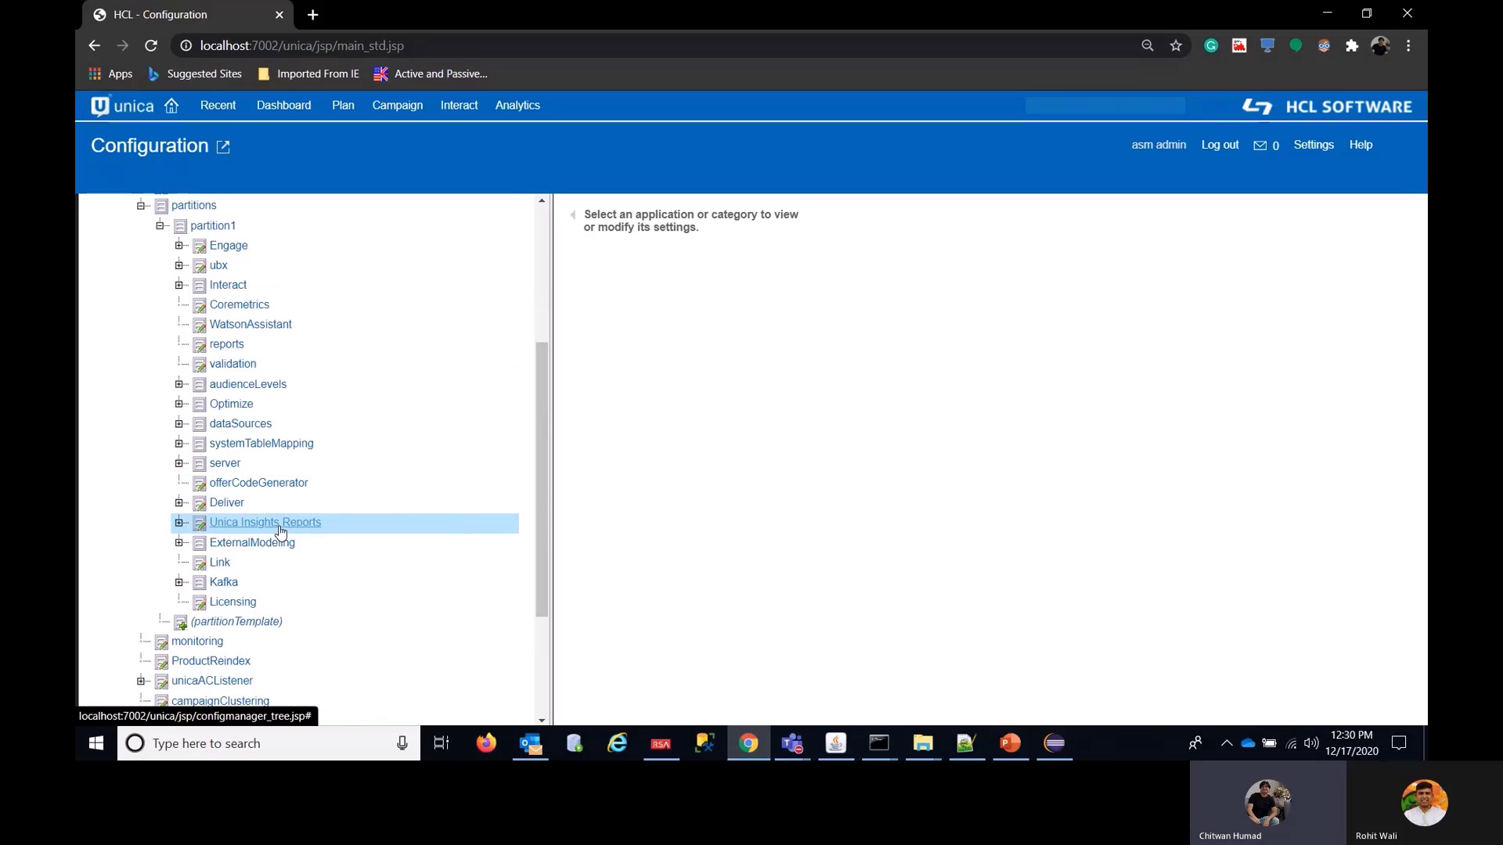
{"action": "left_click", "coordinate": [180, 523]}
{"action": "scroll", "coordinate": [468, 518], "scroll_direction": "down", "scroll_amount": 1}
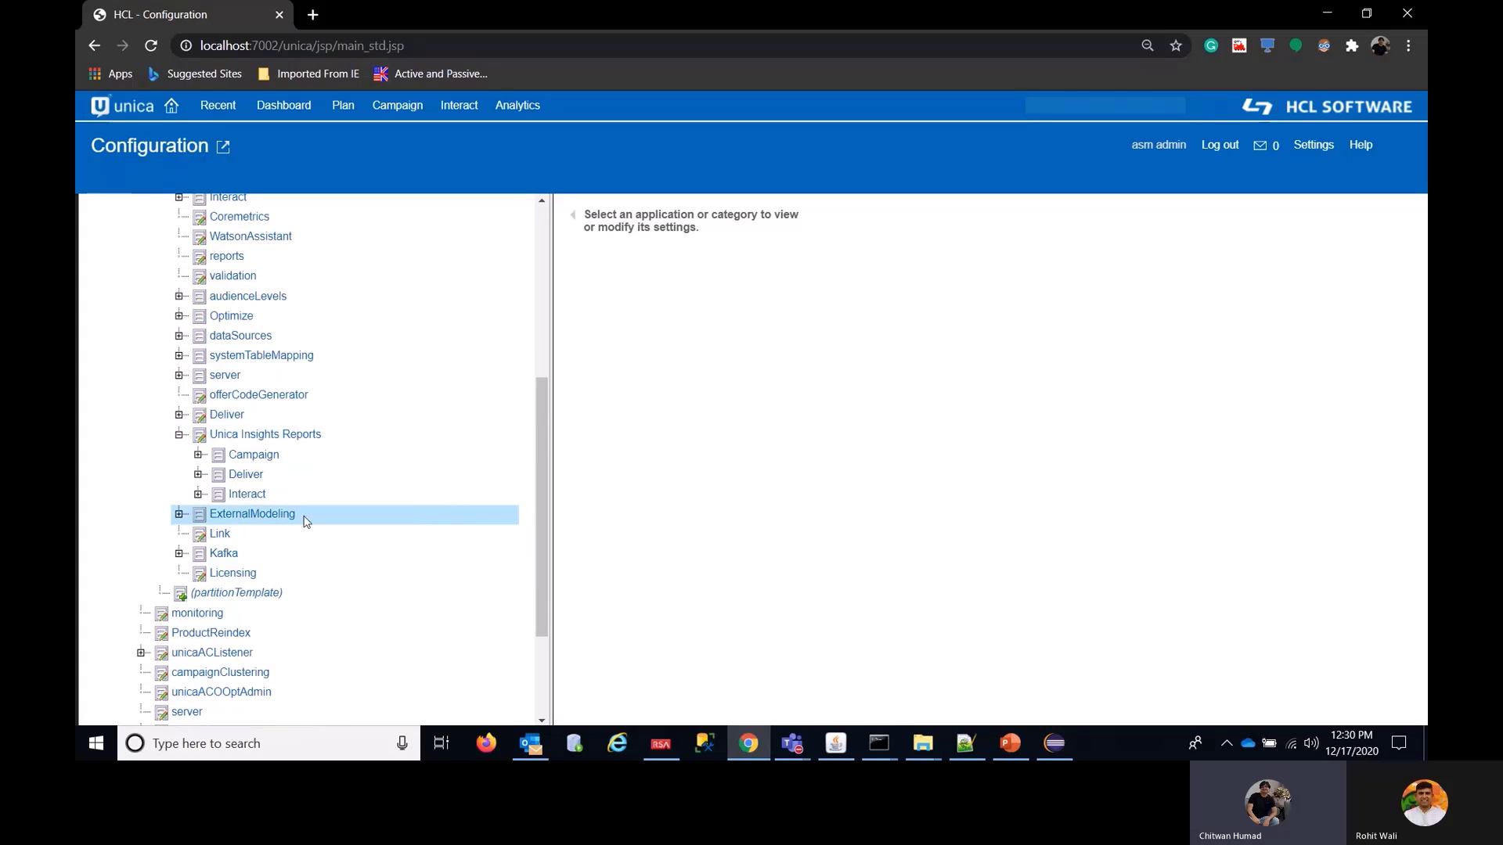
{"action": "left_click", "coordinate": [198, 474]}
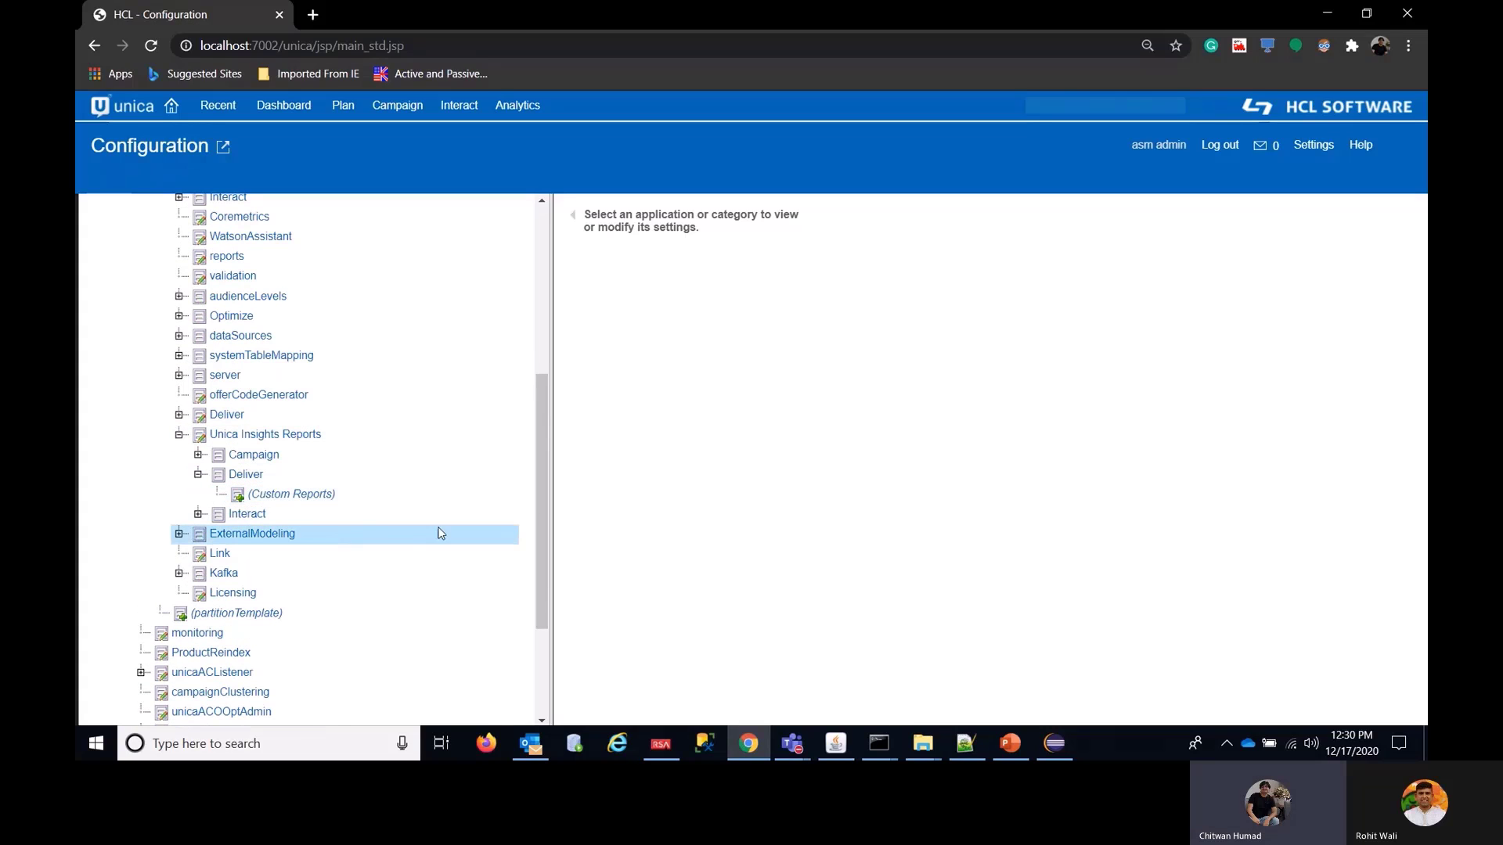
{"action": "left_click", "coordinate": [314, 497]}
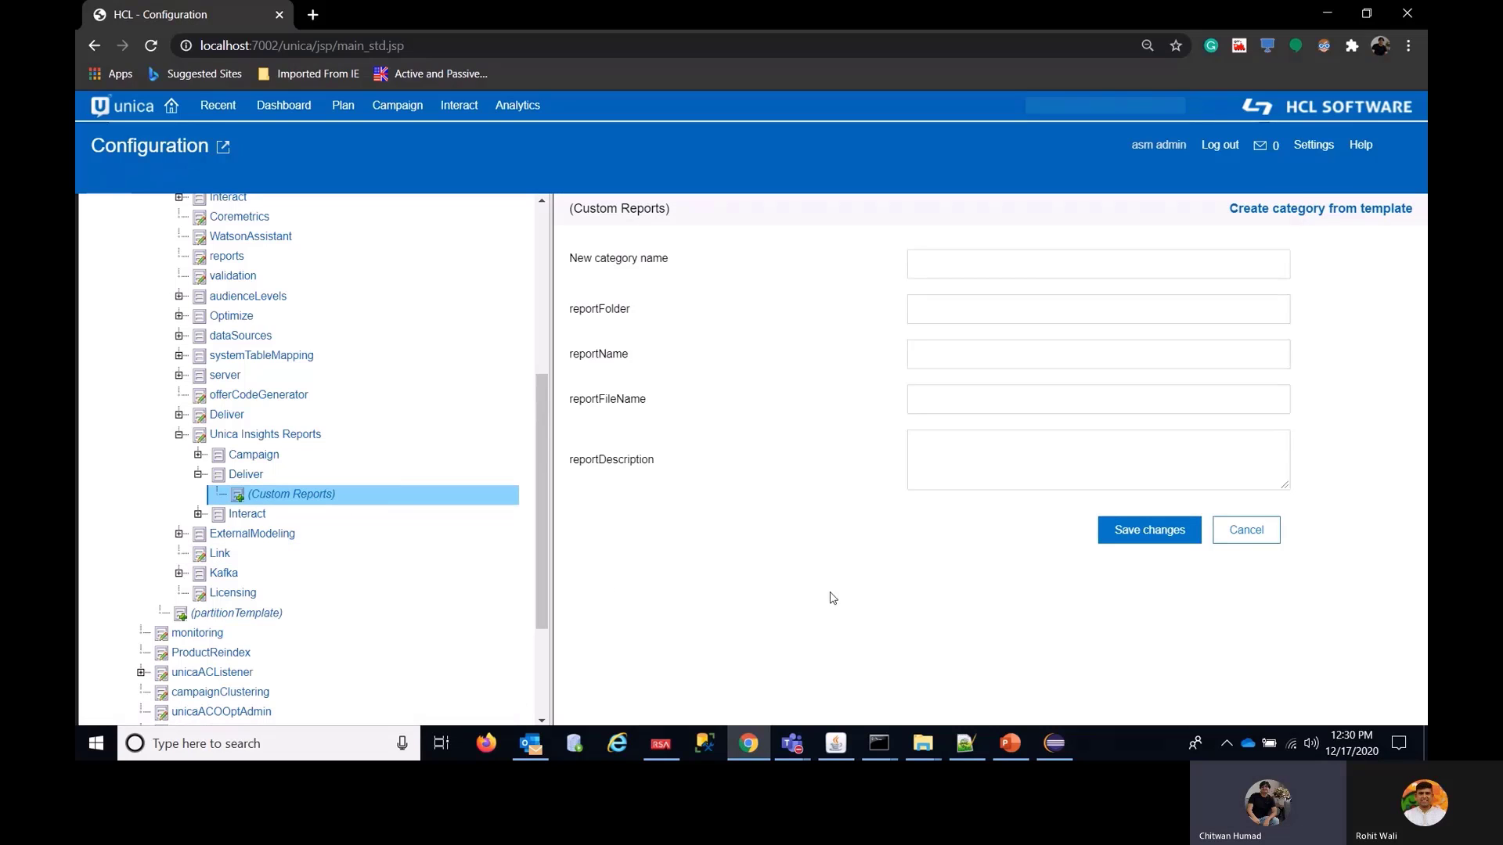
- Name the new custom report category First Custom Report
{"action": "left_click", "coordinate": [1022, 262]}
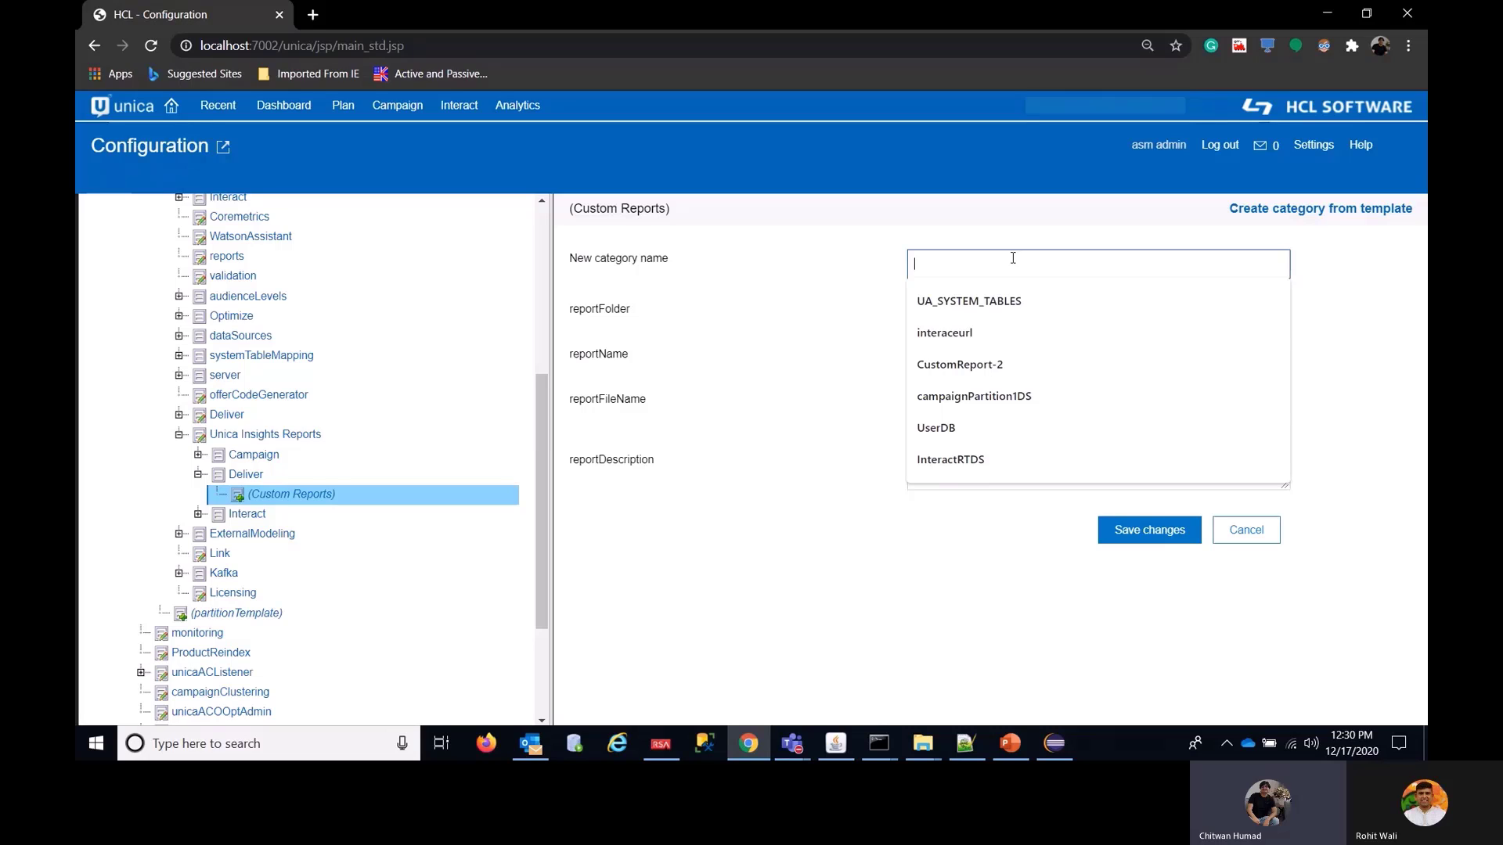
{"action": "type", "text": "First C"}
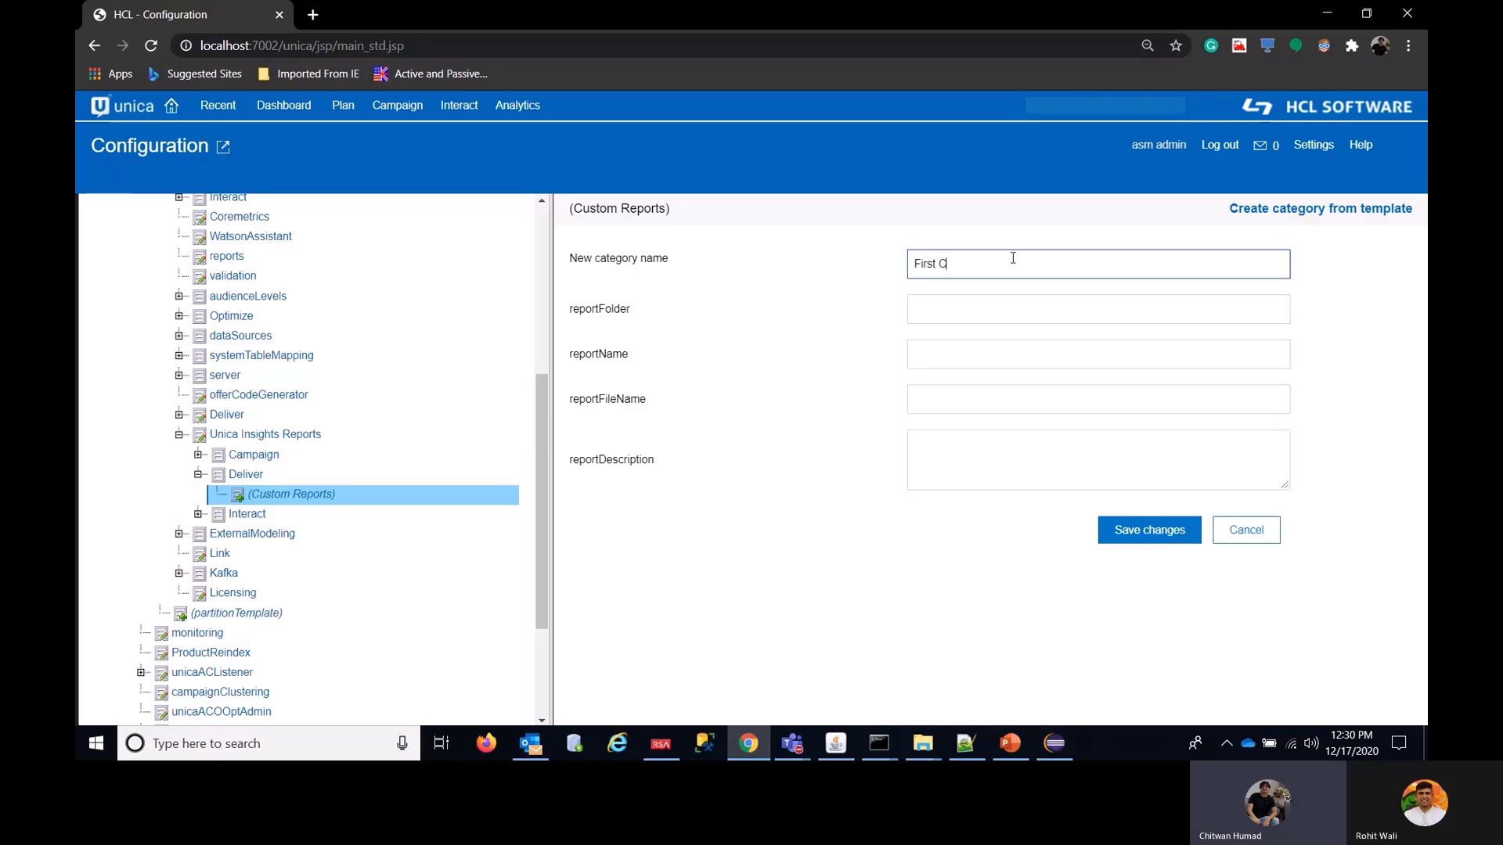
{"action": "type", "text": "ustom Report"}
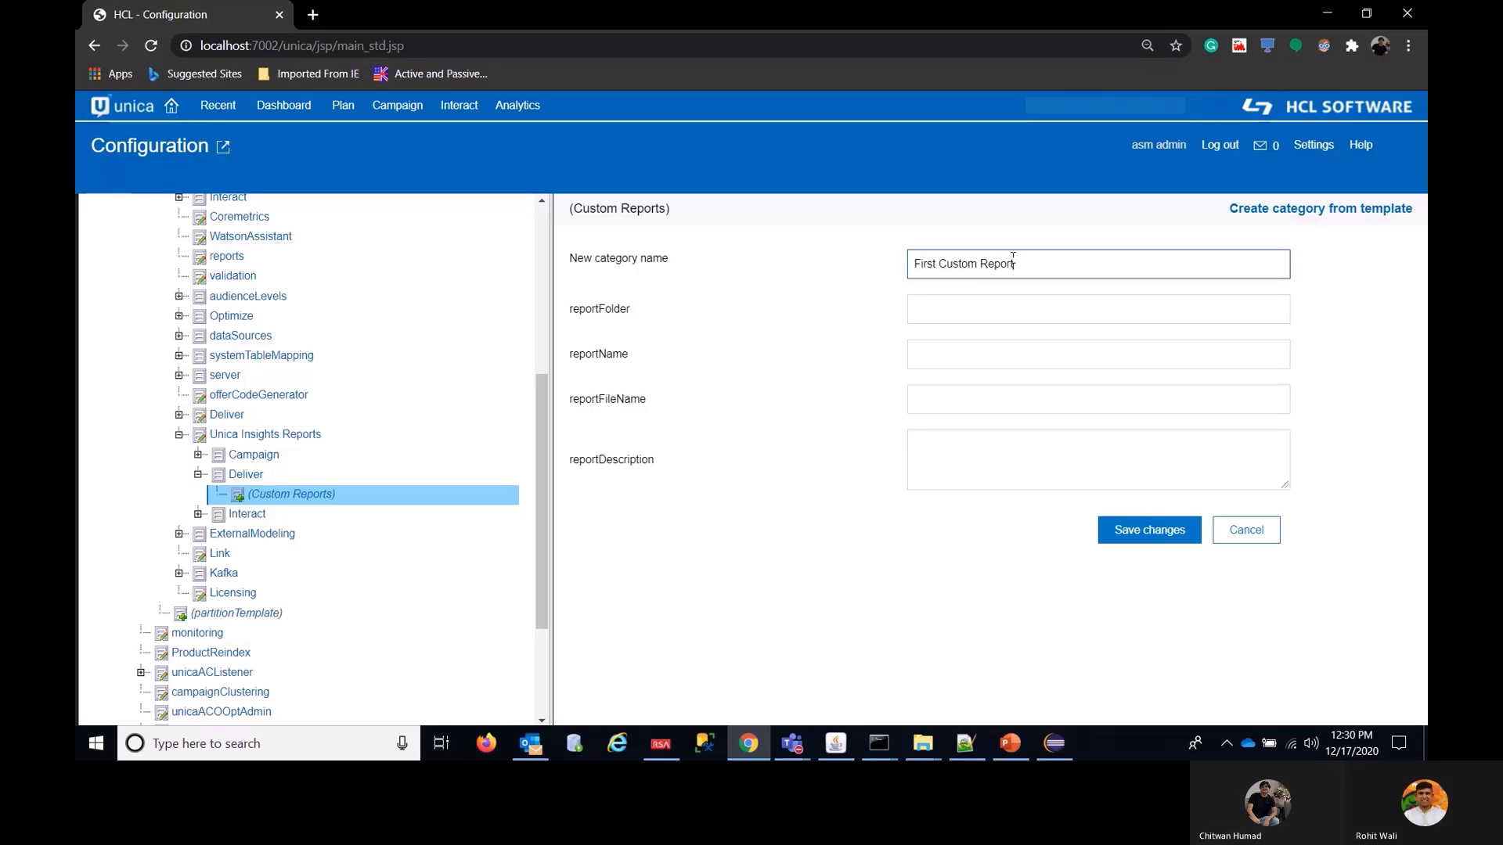
- Copy the My Custom Reports folder name from File Explorer and paste it as the category's reportFolder value
{"action": "left_click", "coordinate": [973, 318]}
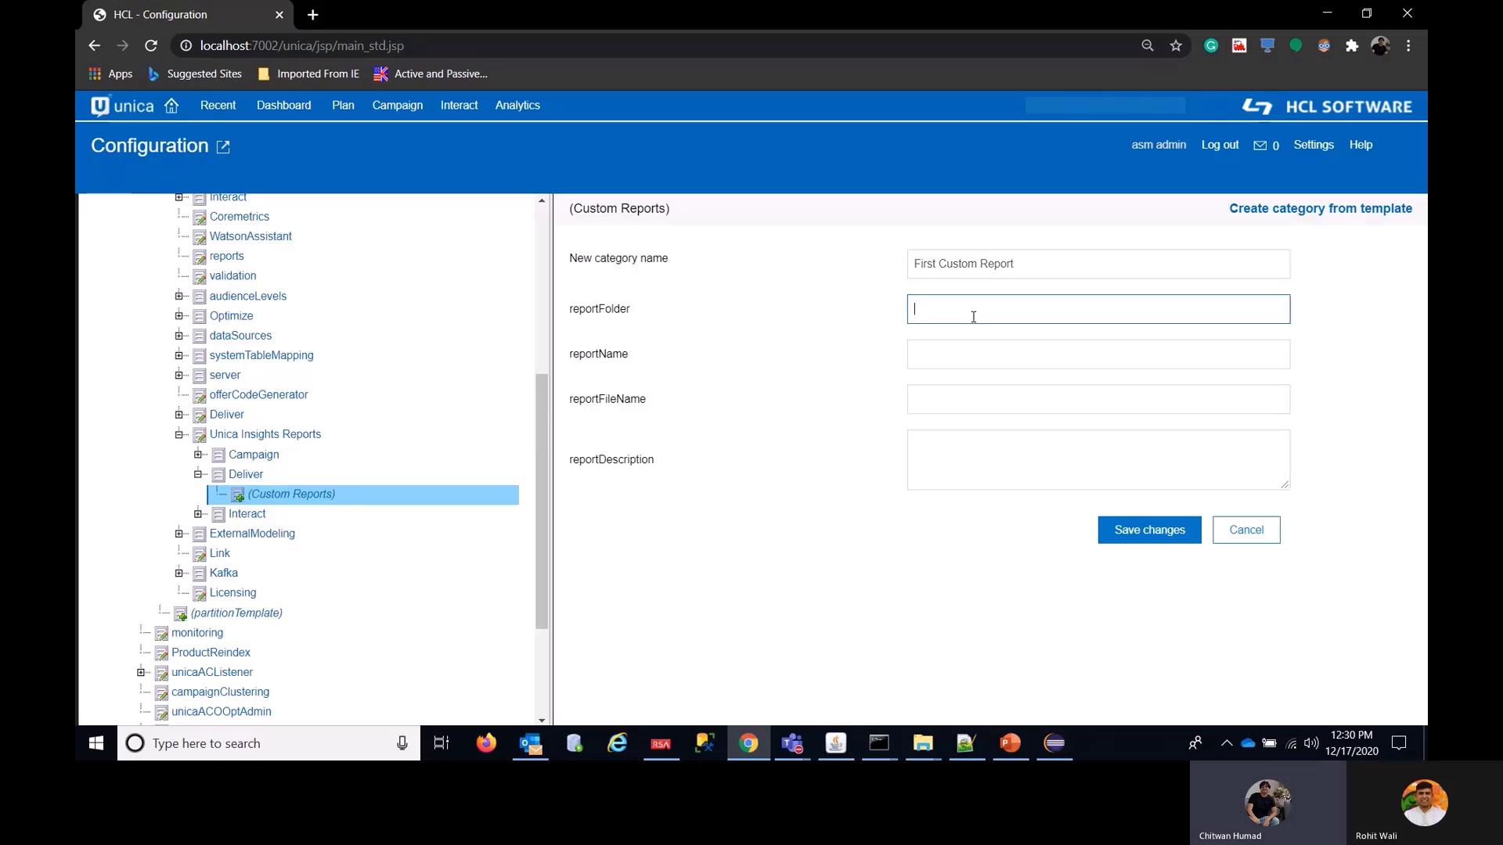
{"action": "key", "text": "alt+Tab"}
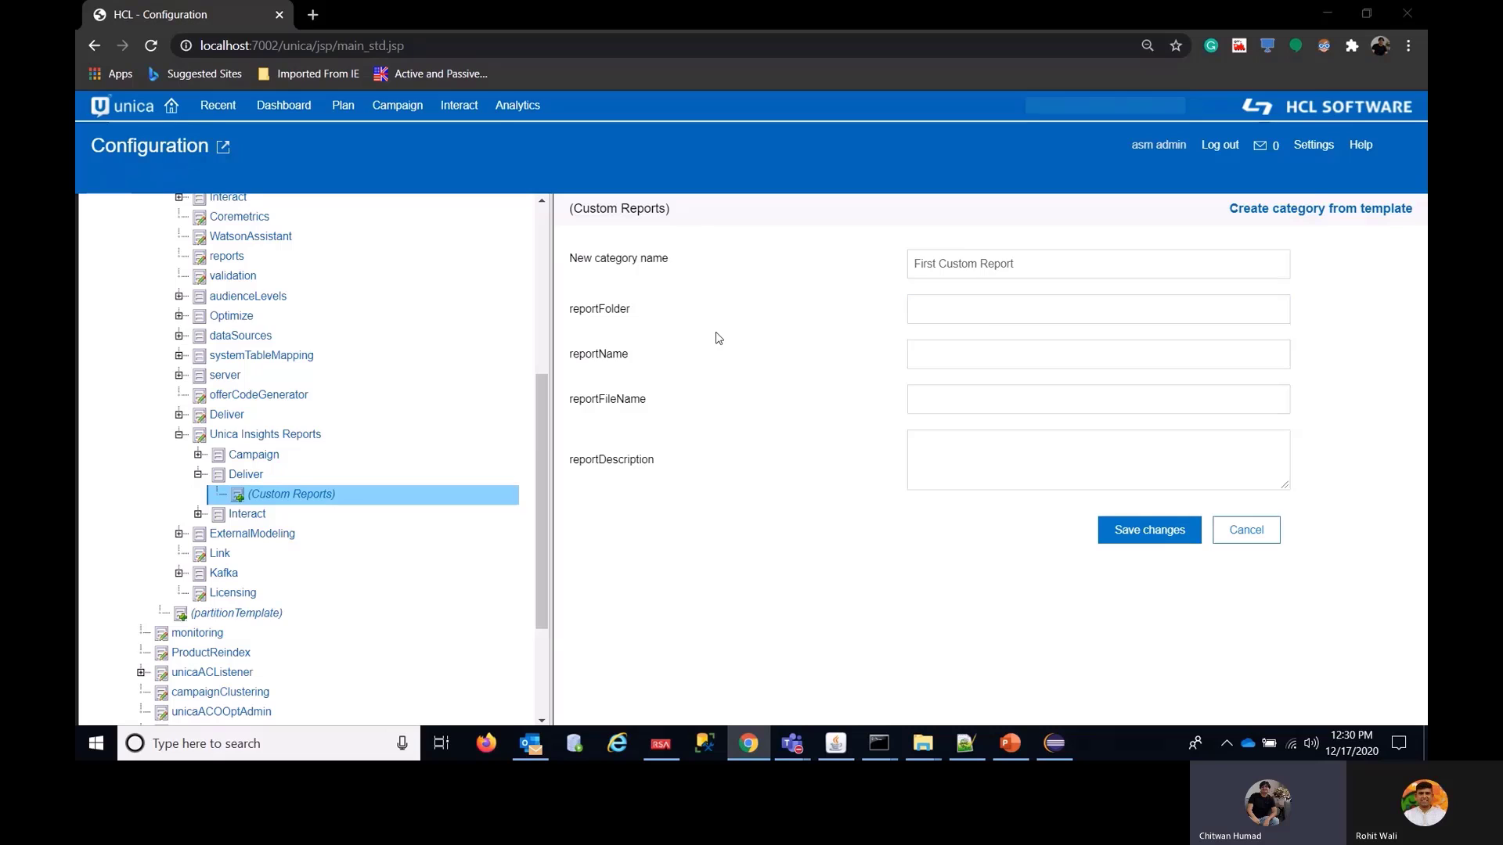
{"action": "key", "text": "alt+Tab"}
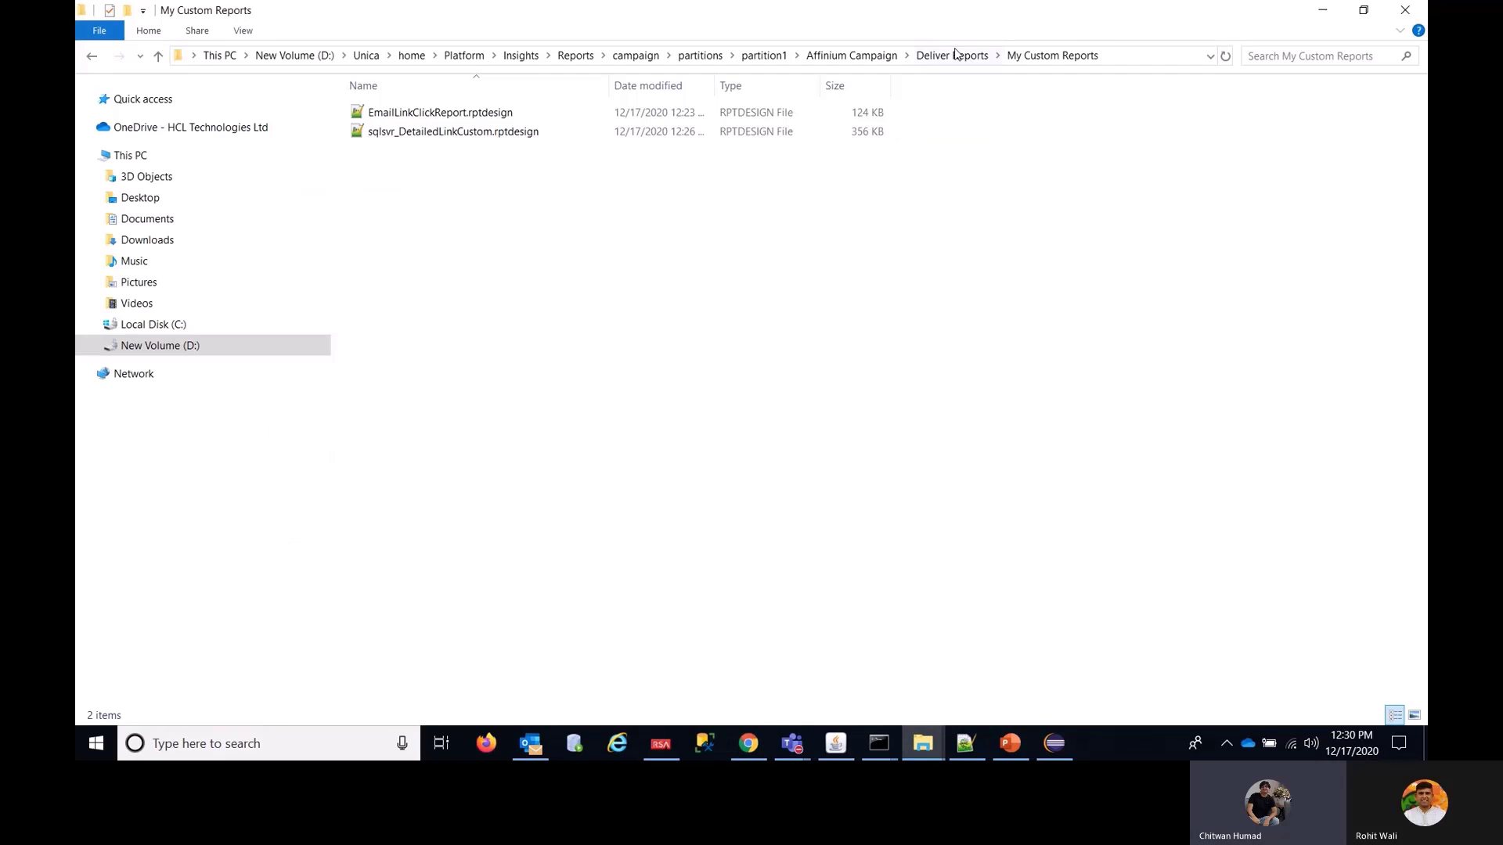
{"action": "left_click", "coordinate": [955, 53]}
{"action": "key", "text": "F2"}
{"action": "key", "text": "ctrl+c"}
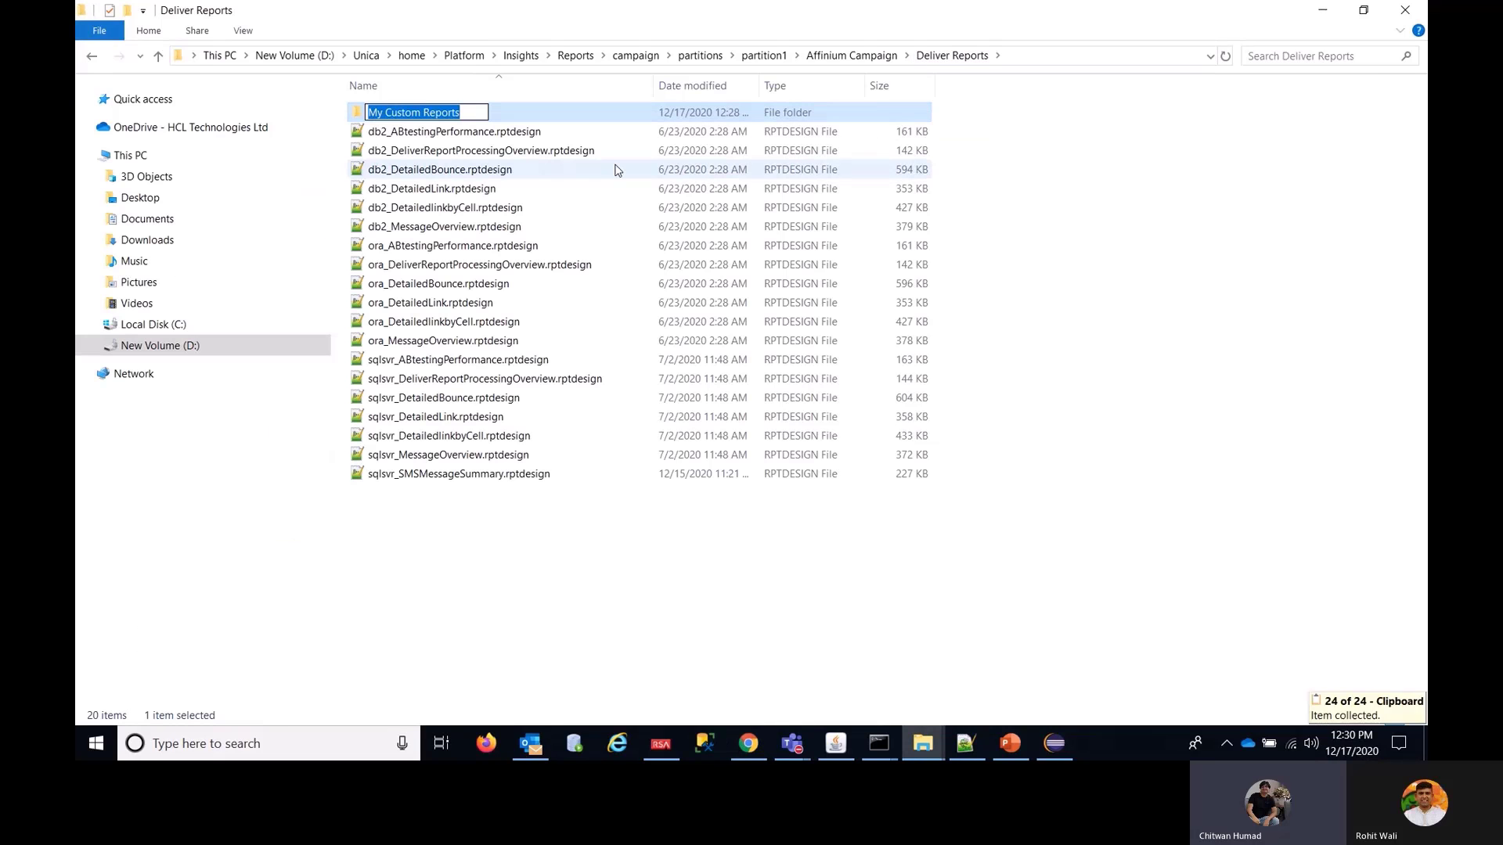
{"action": "key", "text": "Escape"}
{"action": "key", "text": "alt+Tab"}
{"action": "key", "text": "ctrl+v"}
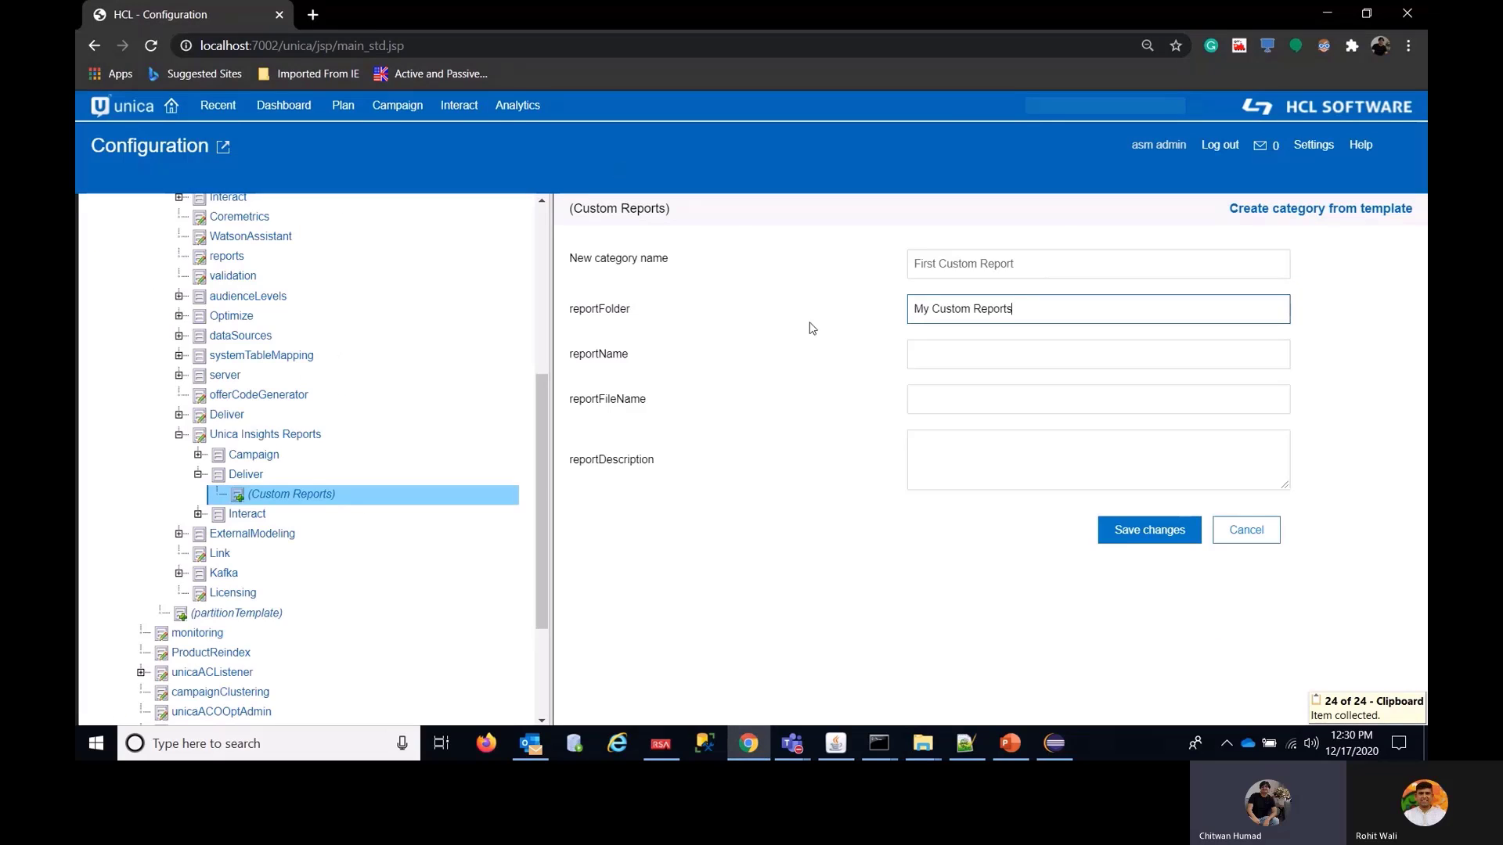
- Copy the file name sqlsvr_DetailedLinkCustom.rptdesign from the My Custom Reports folder and paste it as the reportFileName value
{"action": "left_click", "coordinate": [922, 360]}
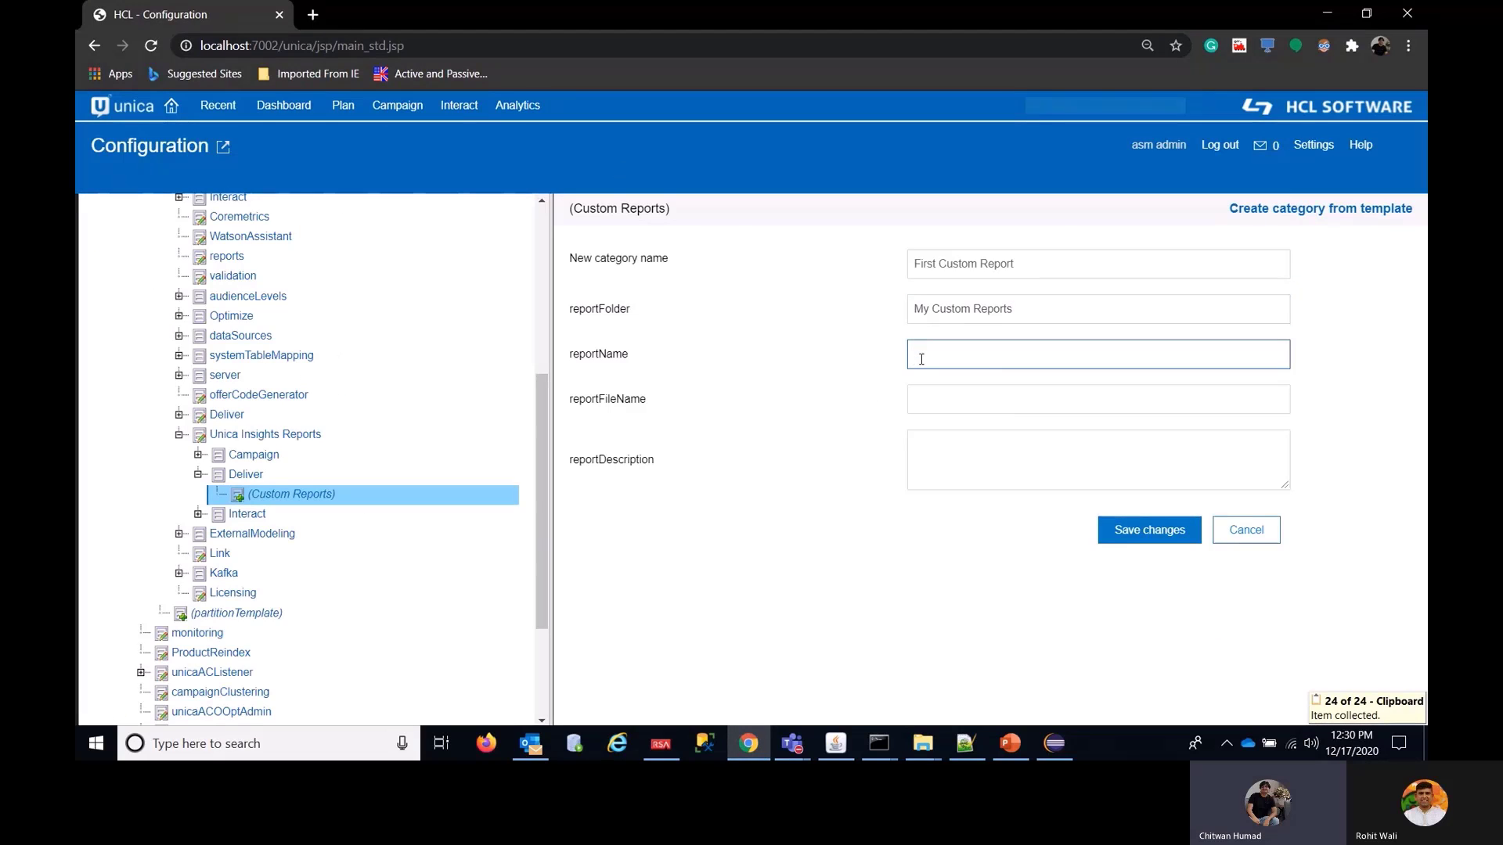
{"action": "key", "text": "alt+Tab"}
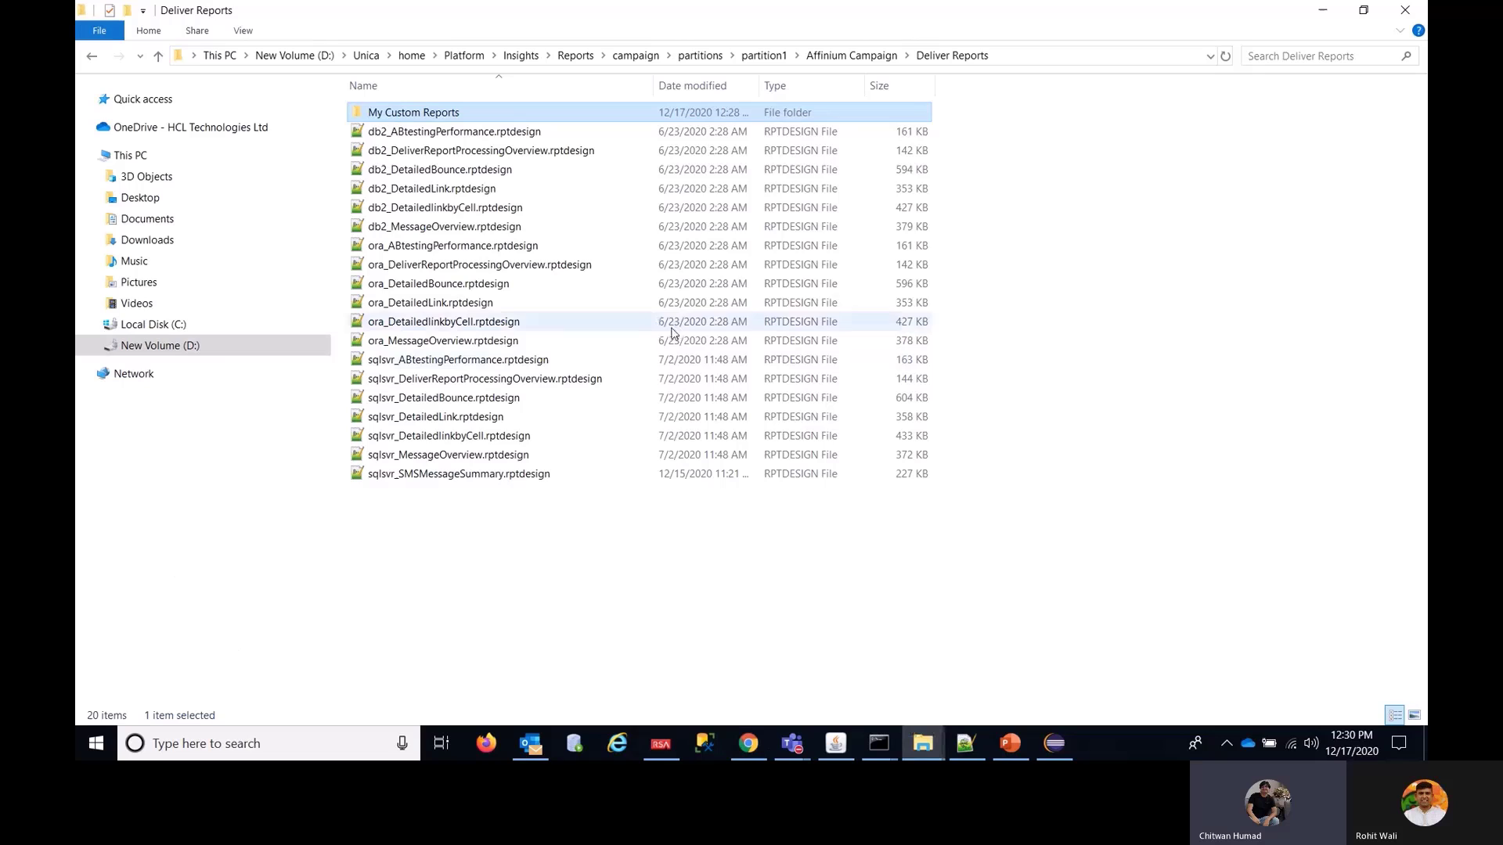
{"action": "double_click", "coordinate": [513, 117]}
{"action": "left_click", "coordinate": [477, 141]}
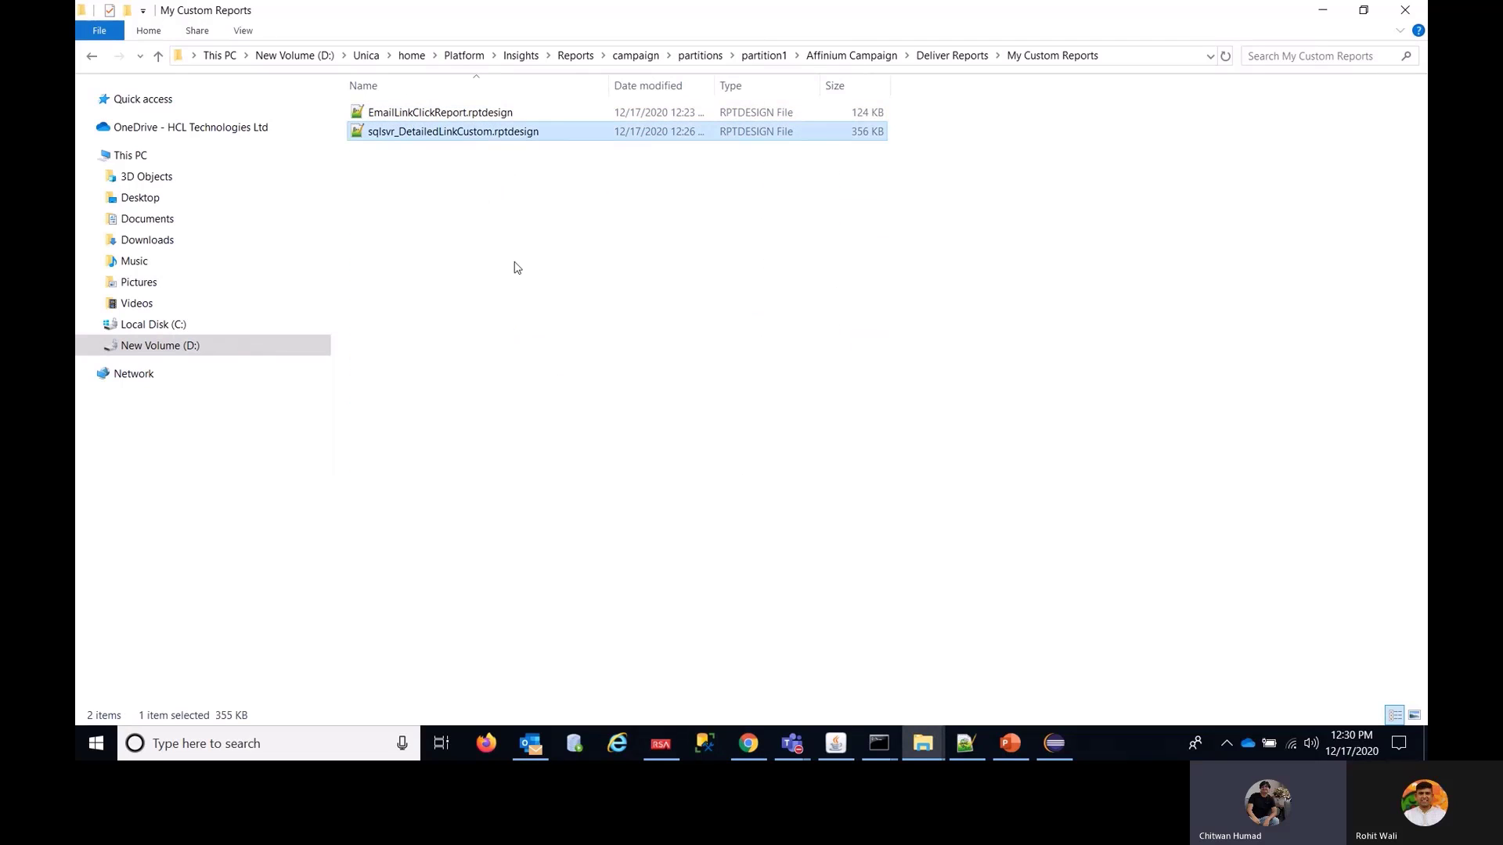
{"action": "key", "text": "F2"}
{"action": "key", "text": "ctrl+a"}
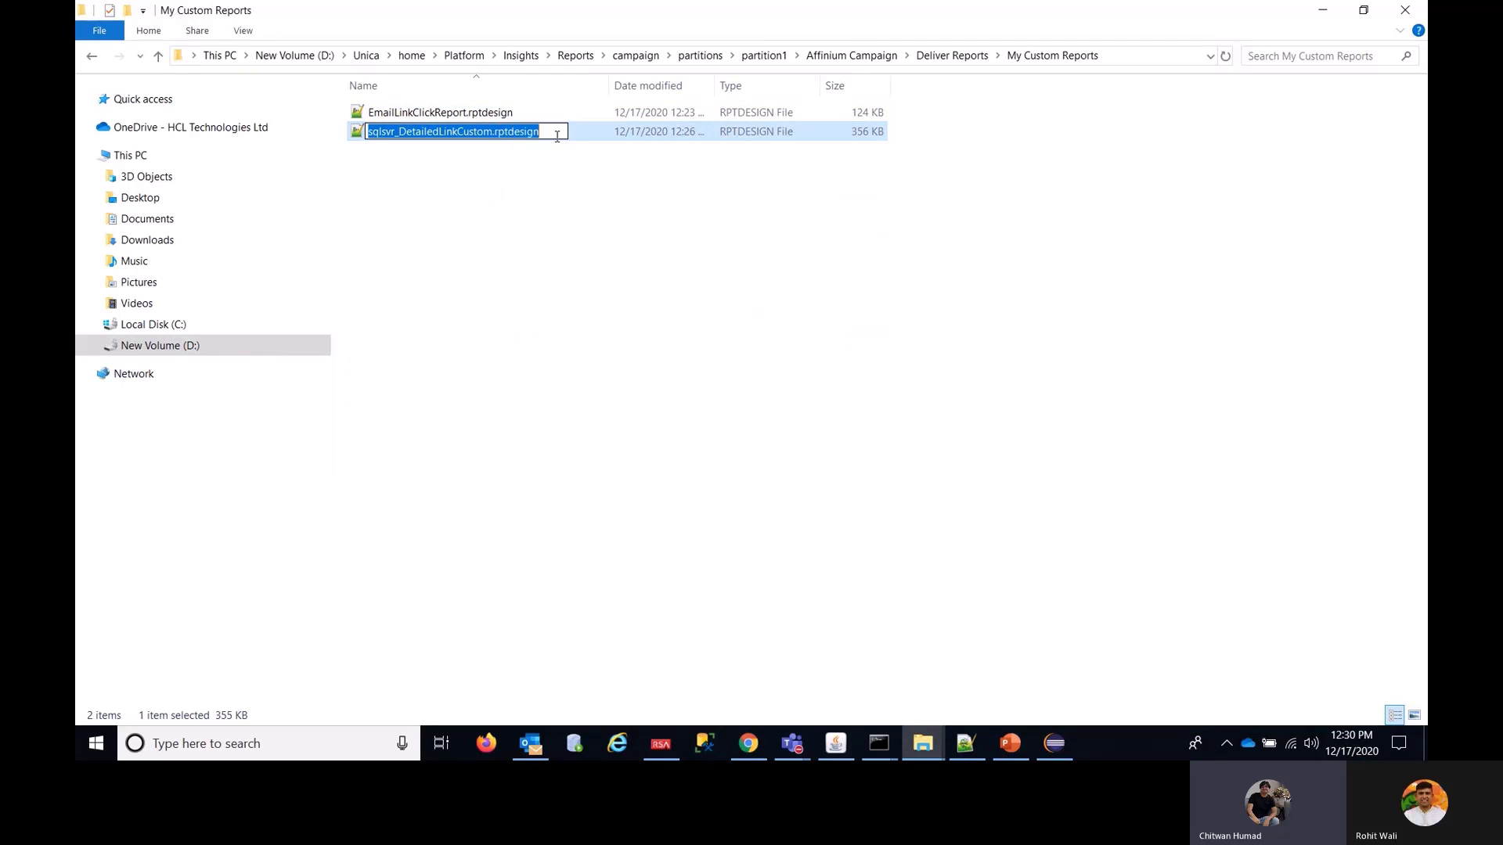
{"action": "key", "text": "ctrl+c"}
{"action": "key", "text": "Escape"}
{"action": "key", "text": "alt+Tab"}
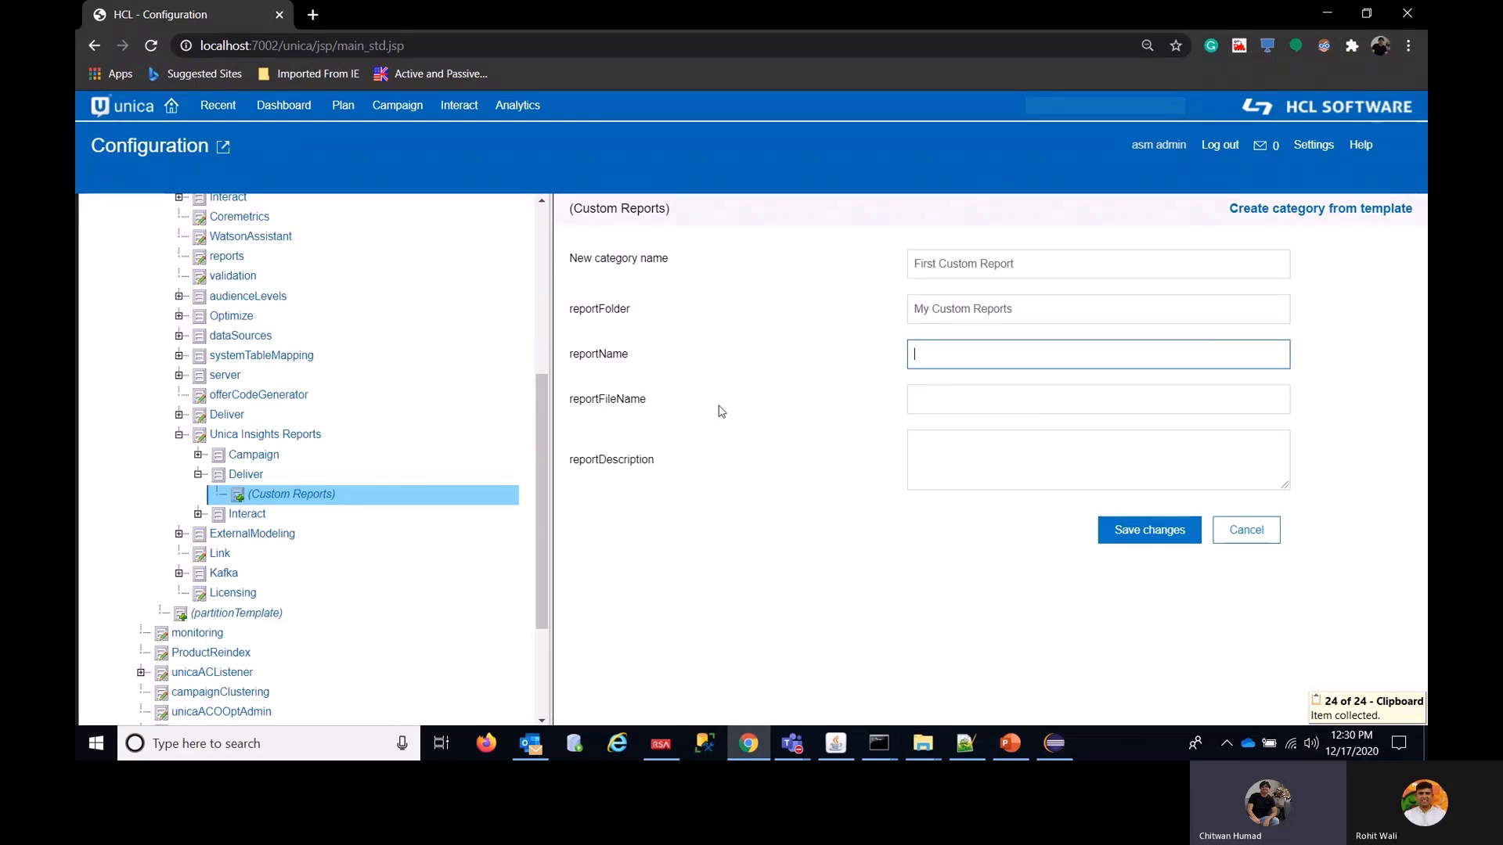
{"action": "left_click", "coordinate": [941, 404]}
{"action": "key", "text": "ctrl+v"}
- Set the reportName to "Detailed Email Link Report with Drill Trhough"
{"action": "left_click", "coordinate": [941, 355]}
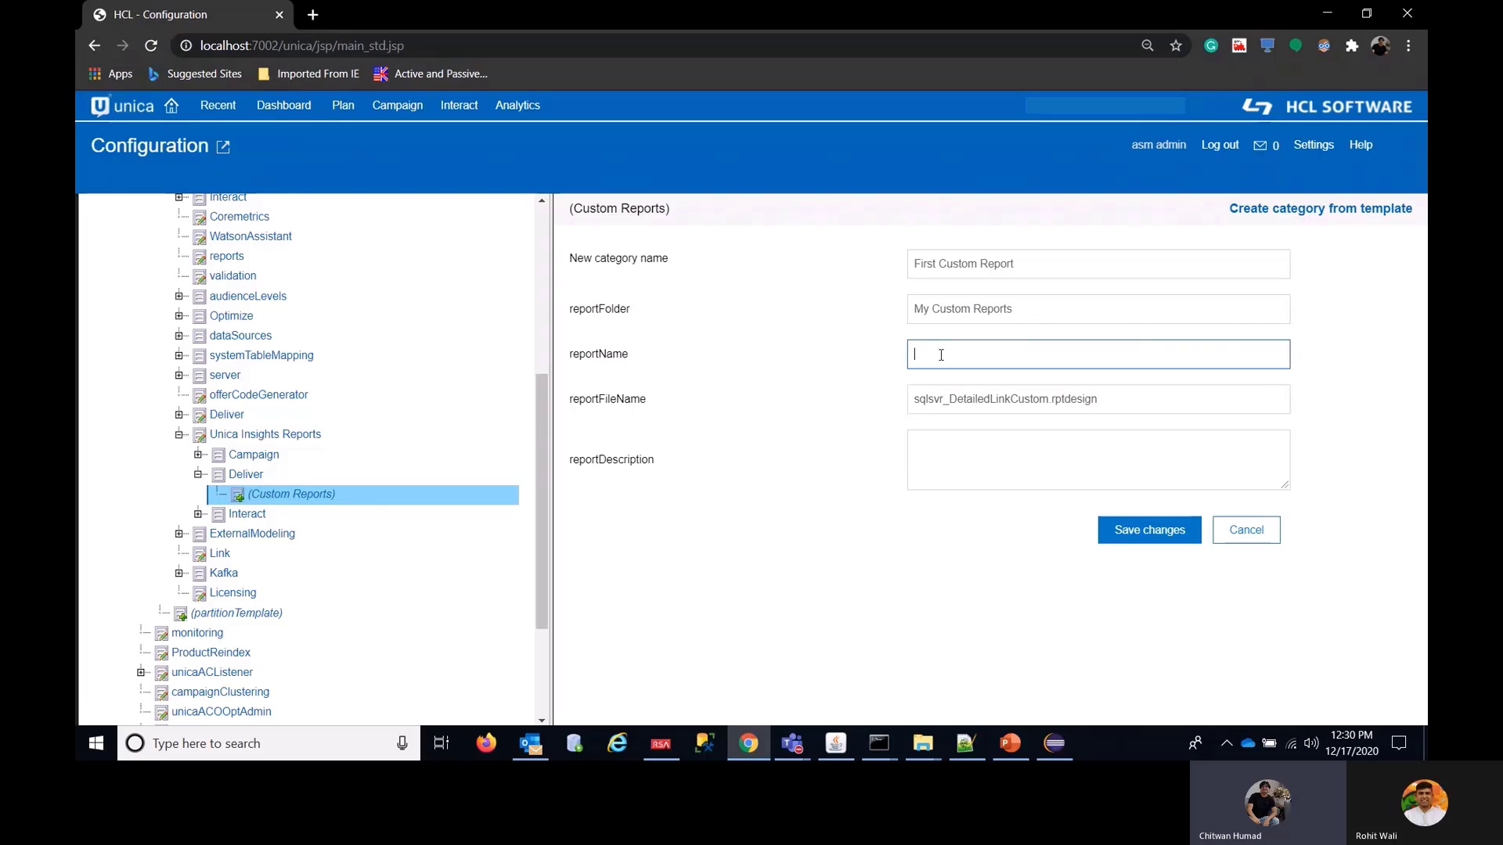
{"action": "type", "text": "Detailed Email Lin"}
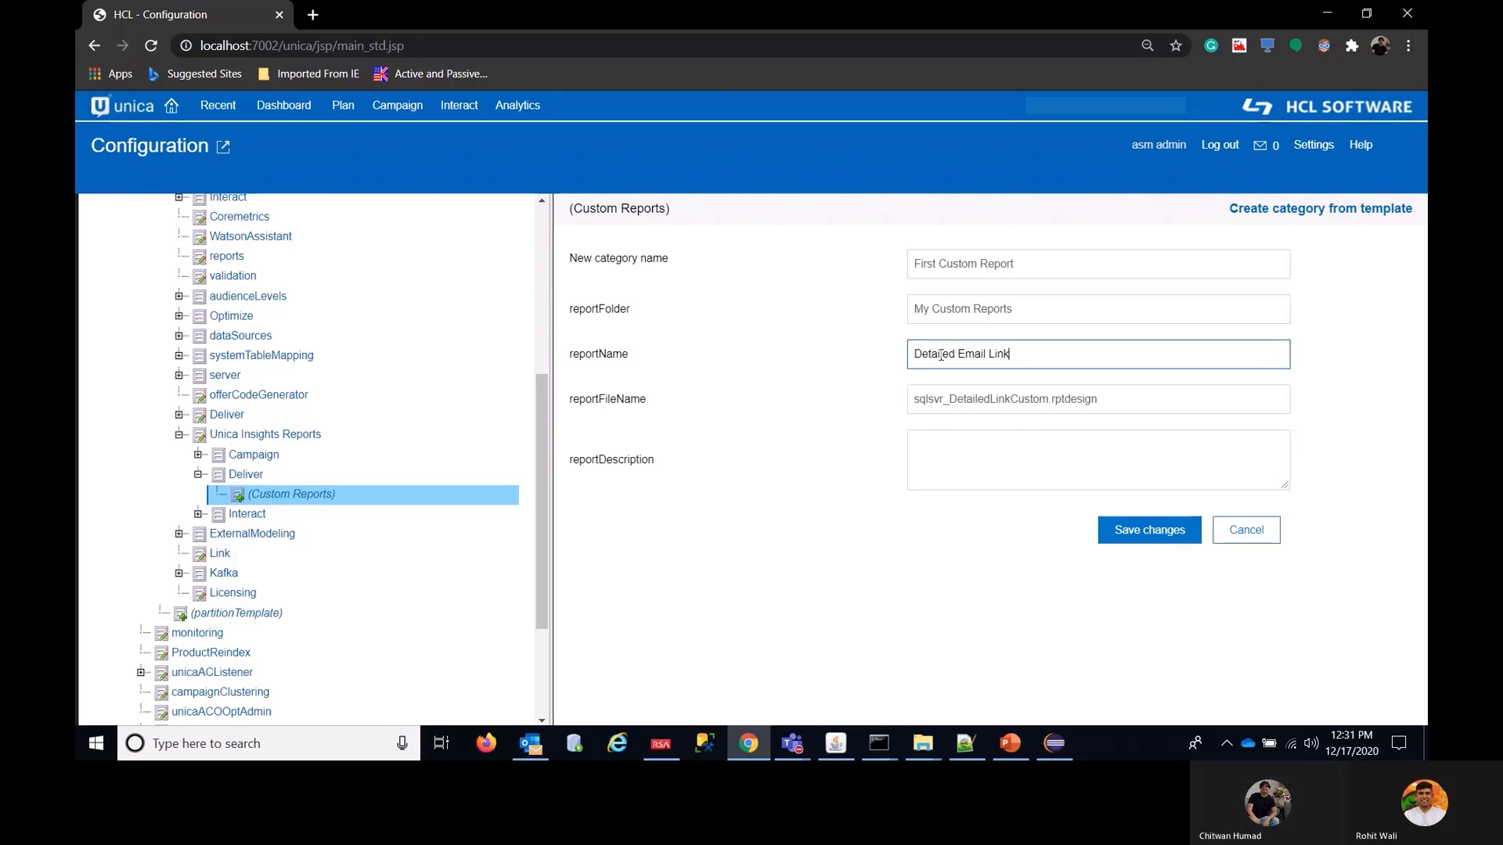
{"action": "type", "text": "k "}
{"action": "type", "text": "wi"}
{"action": "key", "text": "BackSpace"}
{"action": "key", "text": "BackSpace"}
{"action": "type", "text": "Report with Dr"}
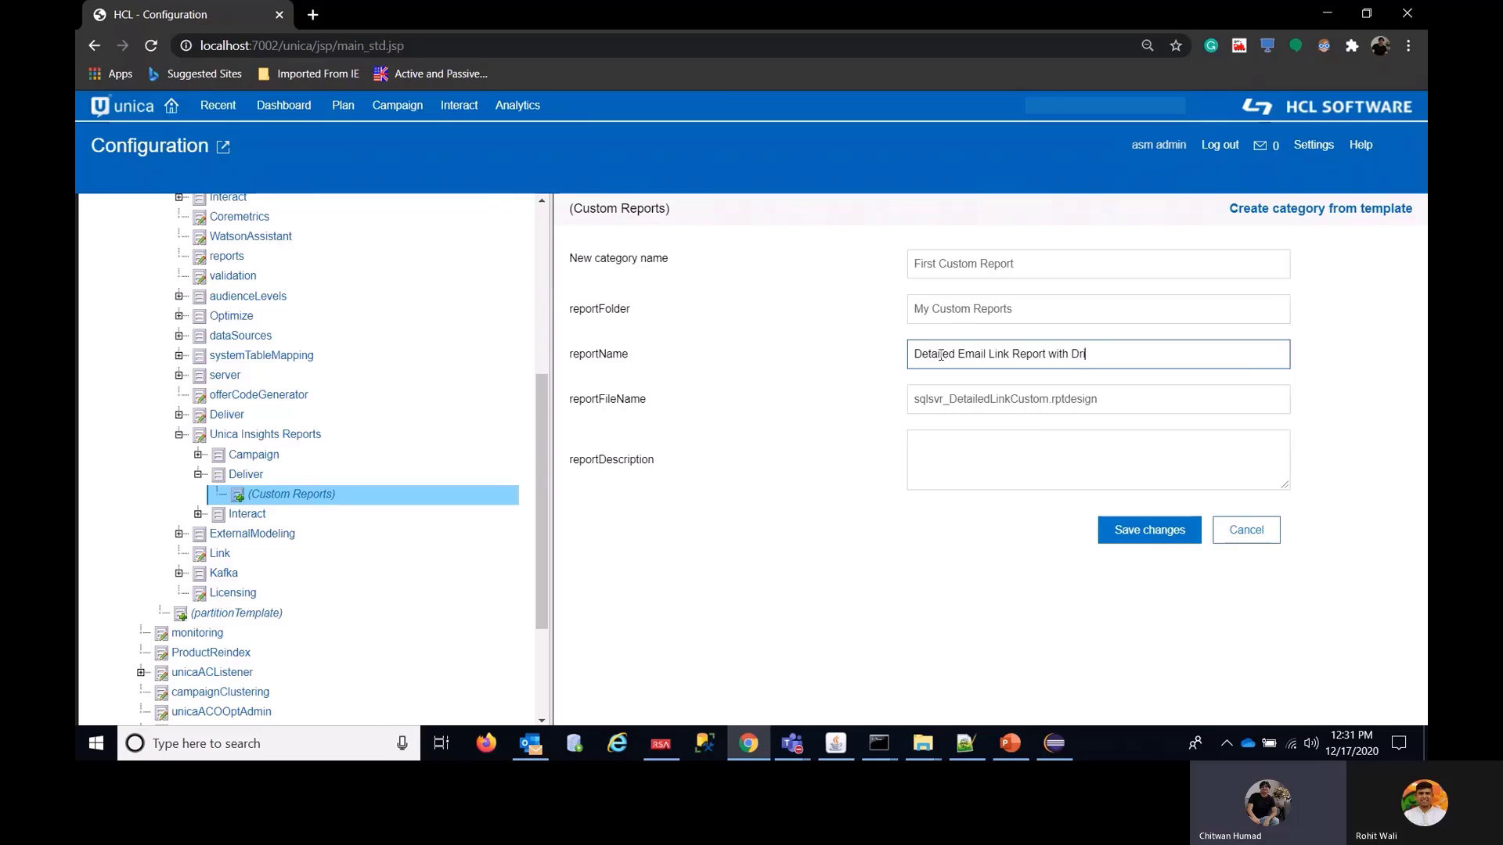
{"action": "type", "text": "ill Trhough"}
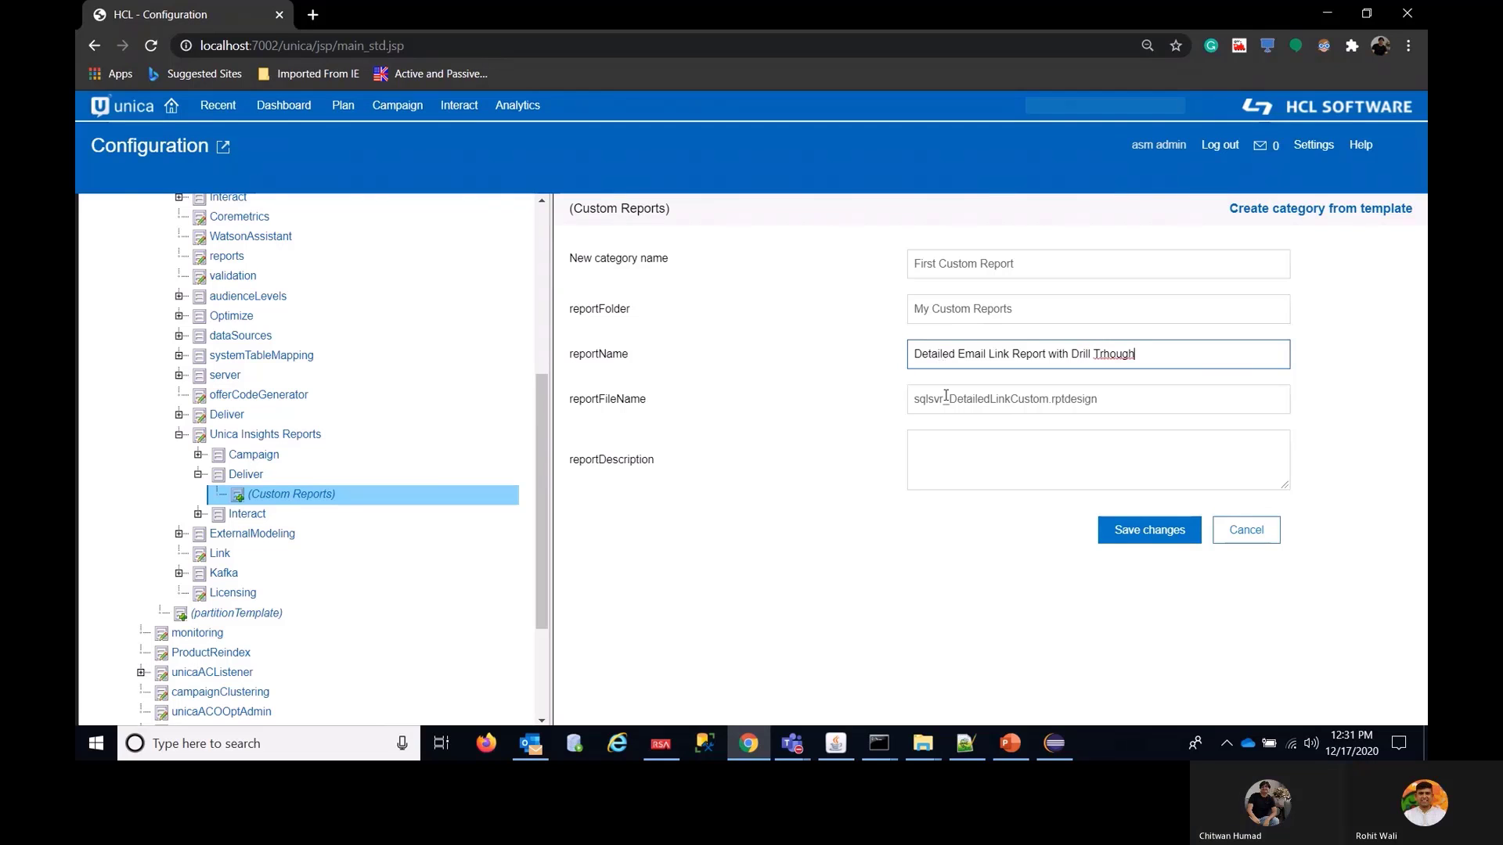
- Enter the report description "This report shows all email link responses and a drill through report."
{"action": "left_click", "coordinate": [945, 445]}
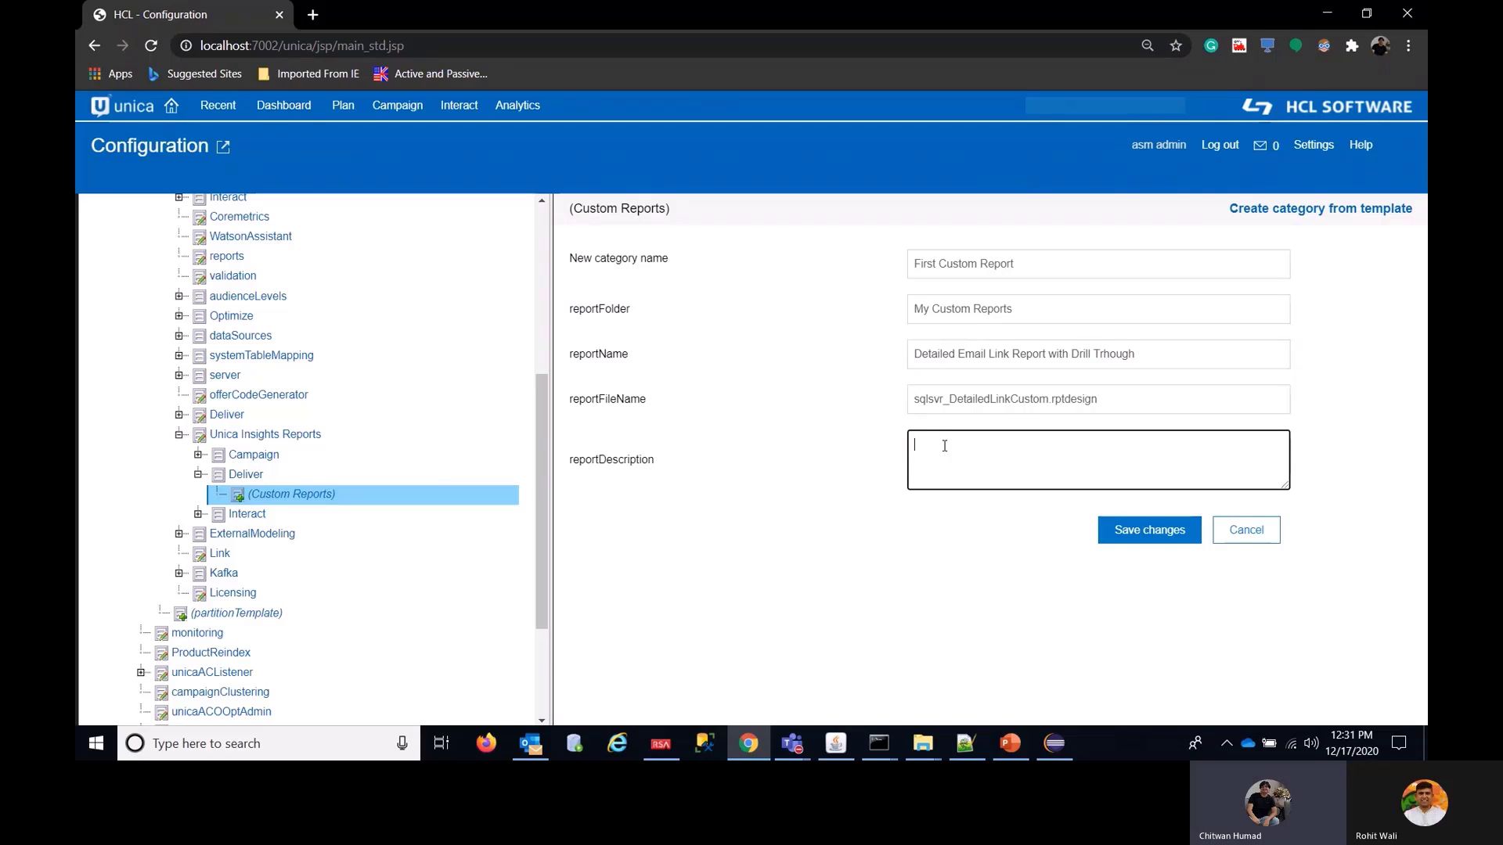
{"action": "type", "text": "This report"}
{"action": "type", "text": " s"}
{"action": "type", "text": "hw"}
{"action": "type", "text": "ows"}
{"action": "type", "text": " all eamil li"}
{"action": "type", "text": "nk"}
{"action": "key", "text": "BackSpace"}
{"action": "key", "text": "Right"}
{"action": "type", "text": "a"}
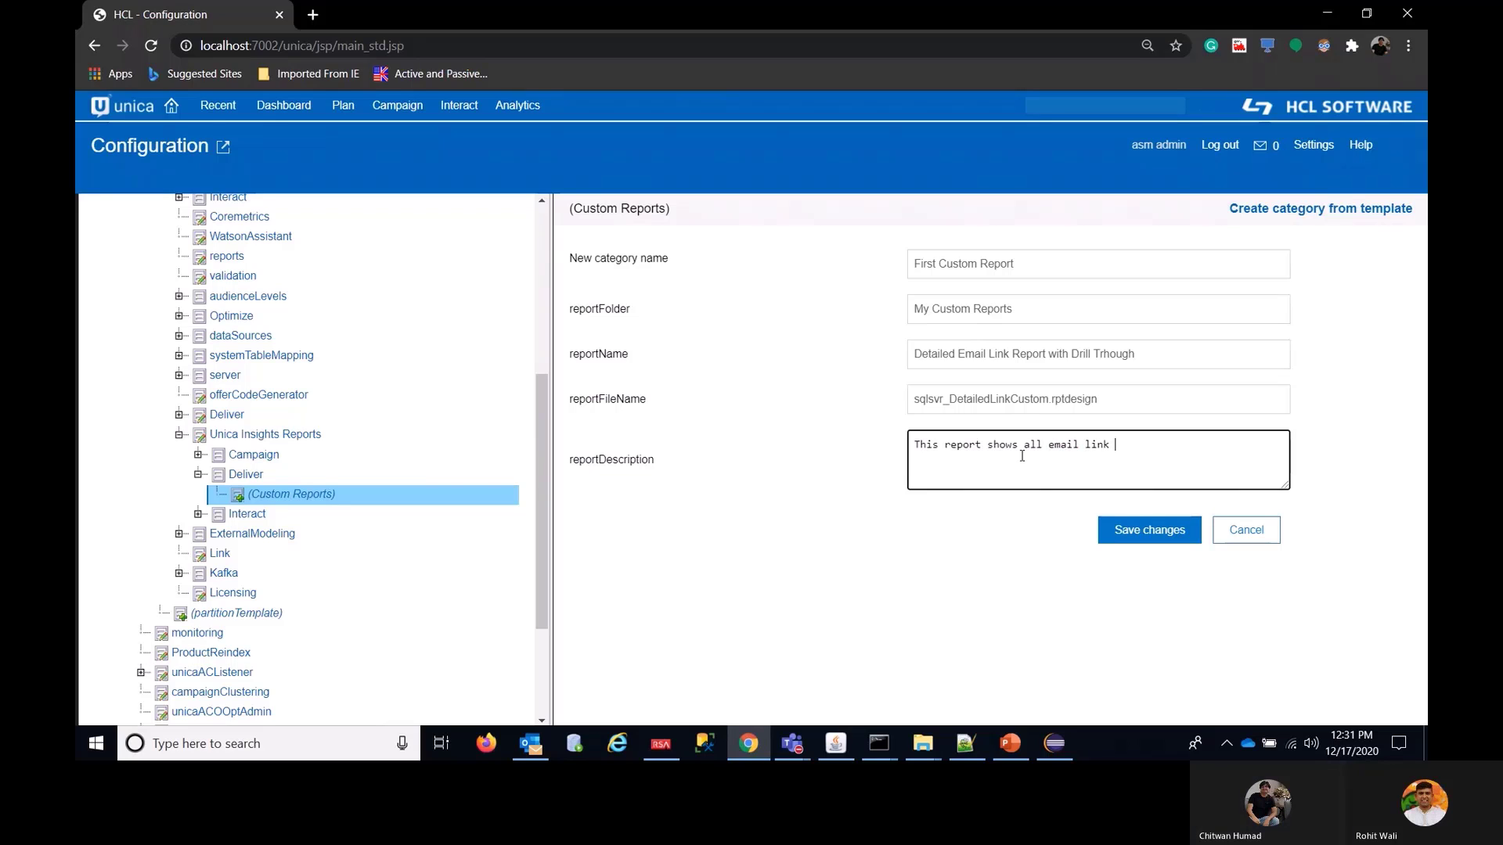
{"action": "type", "text": "repor"}
{"action": "type", "text": "ses and"}
{"action": "left_click", "coordinate": [1128, 447]}
{"action": "type", "text": "s"}
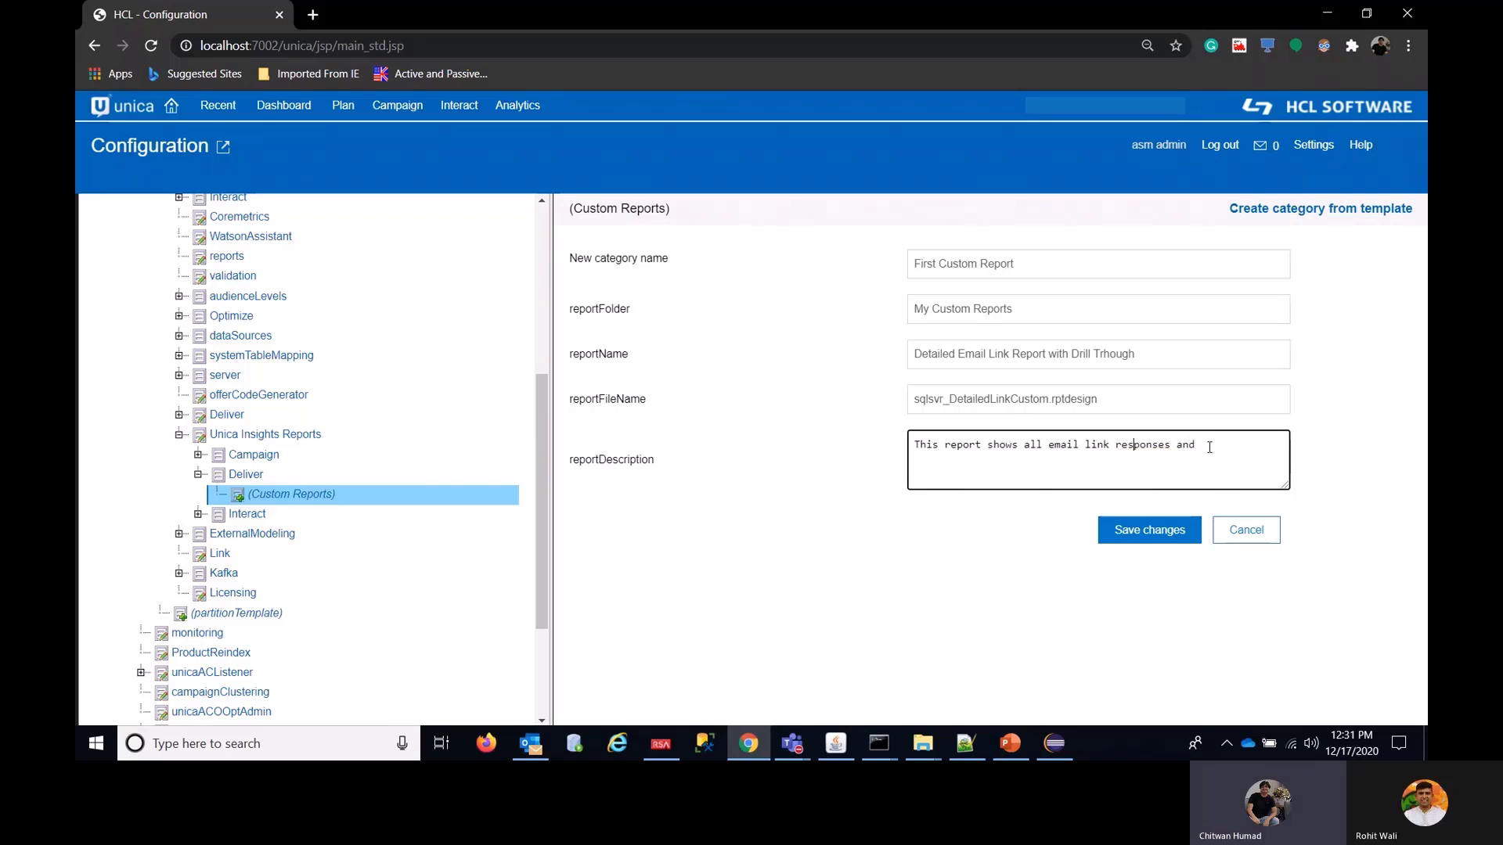
{"action": "type", "text": " and"}
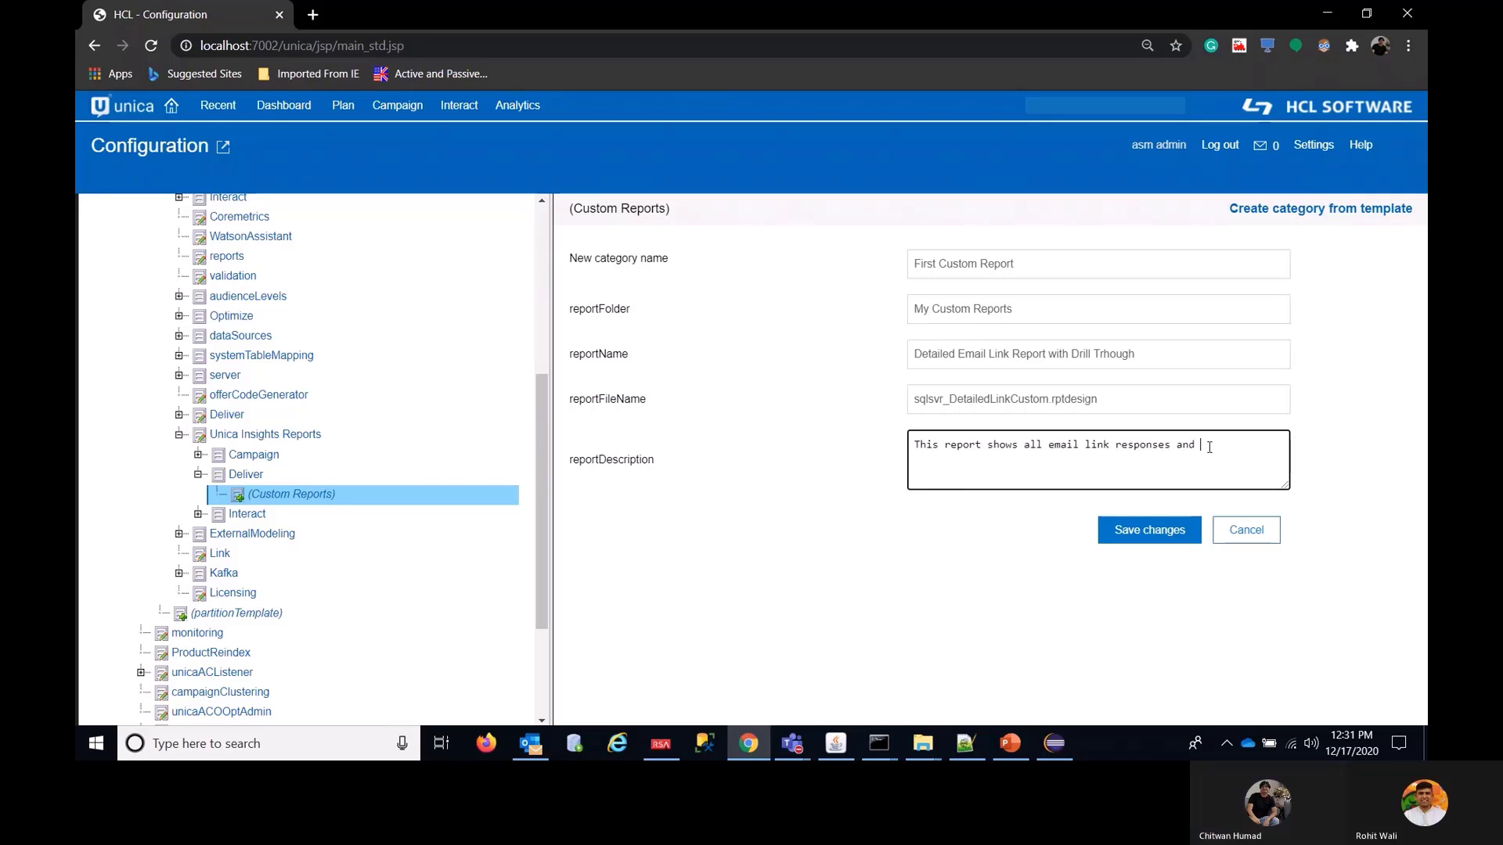
{"action": "type", "text": " a drill trhough report."}
{"action": "double_click", "coordinate": [931, 460]}
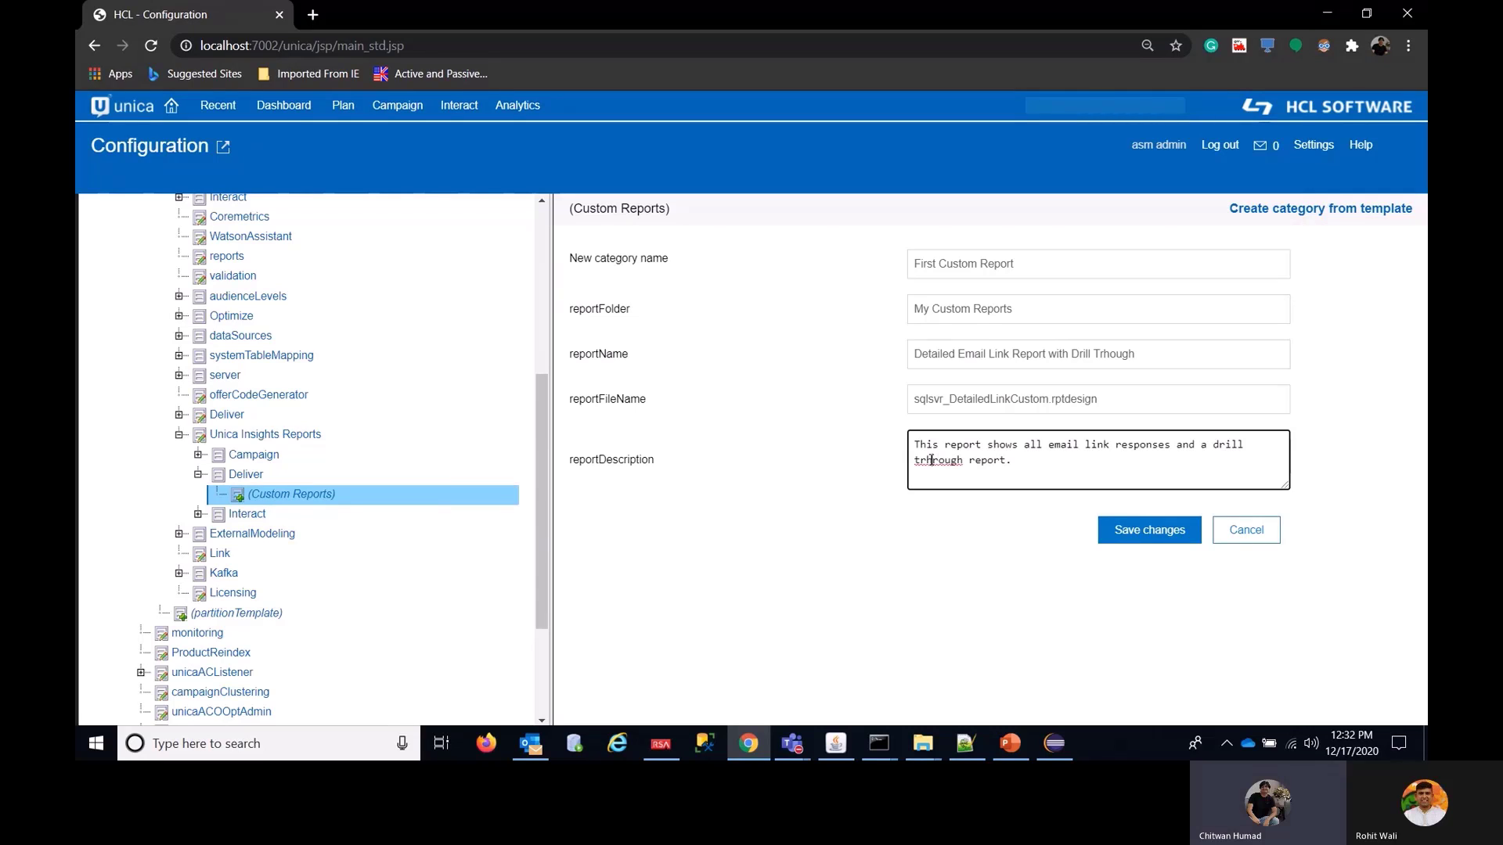
{"action": "type", "text": "through"}
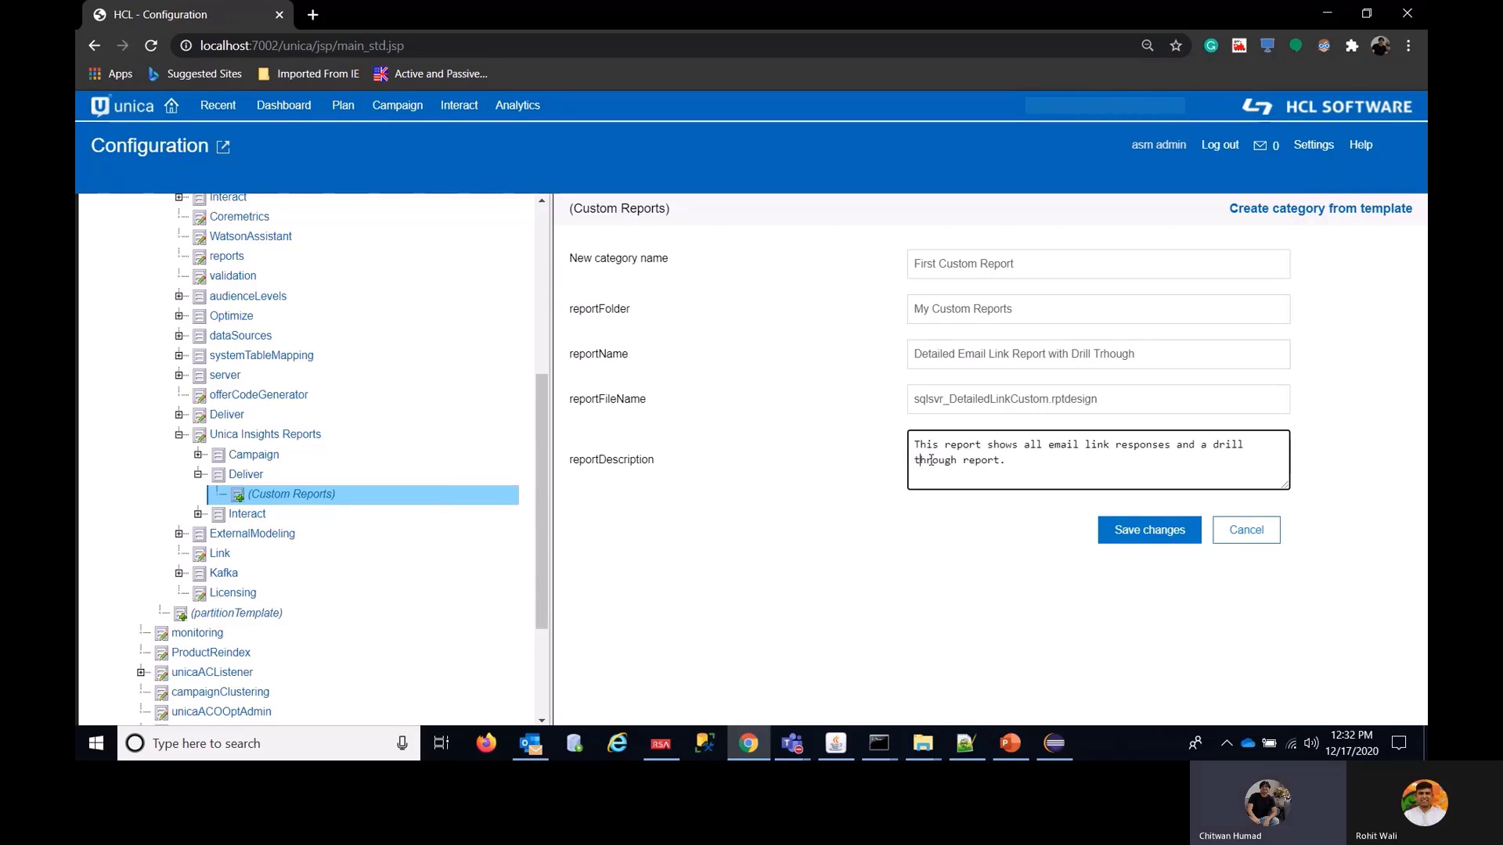
{"action": "left_click", "coordinate": [1042, 462]}
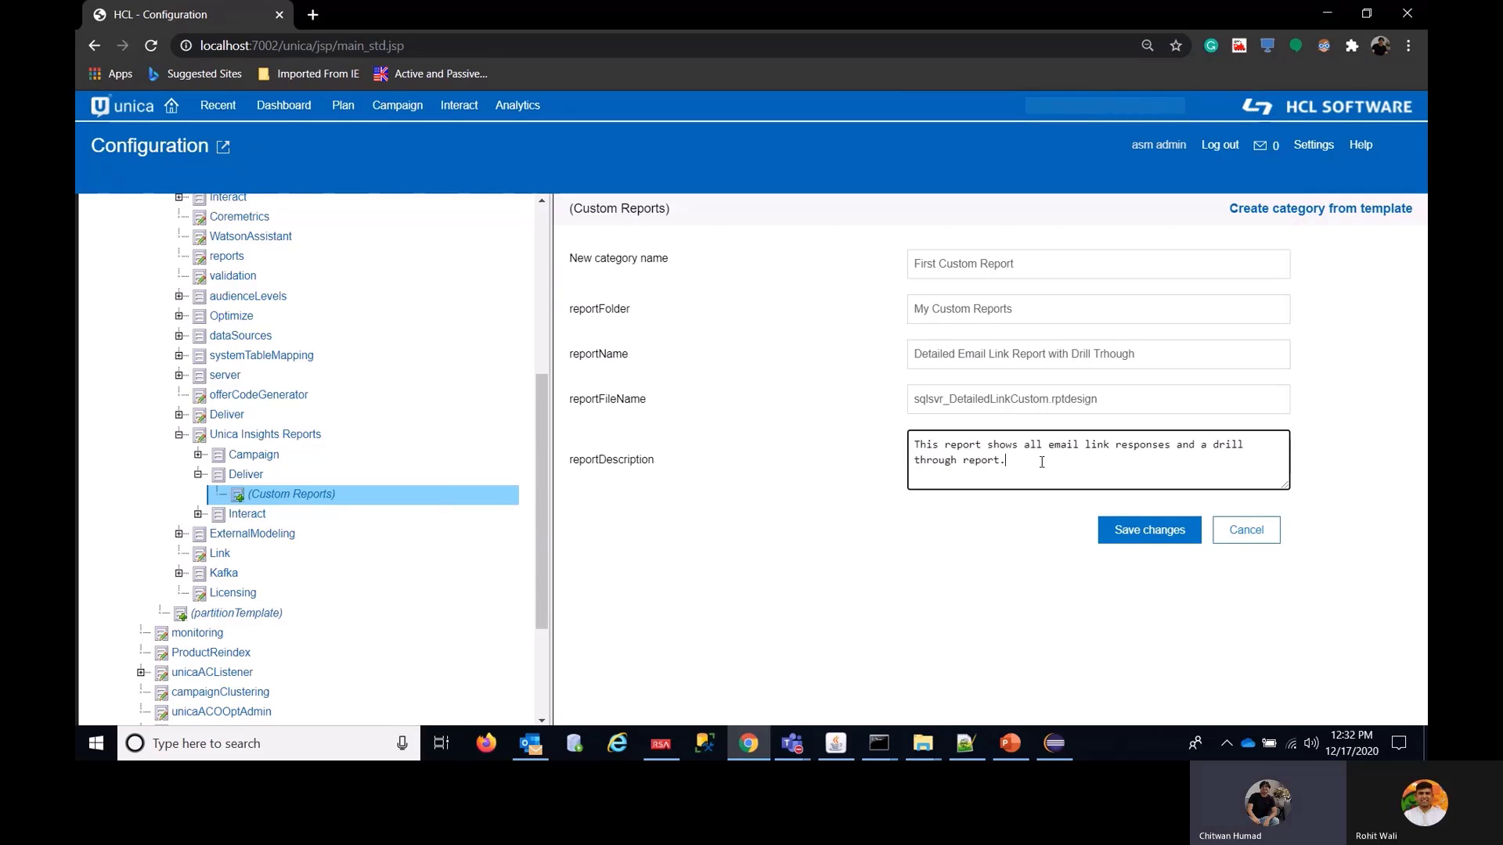
- Save the new category and open the First Custom Report settings under Deliver
{"action": "left_click", "coordinate": [1136, 533]}
{"action": "left_click", "coordinate": [861, 369]}
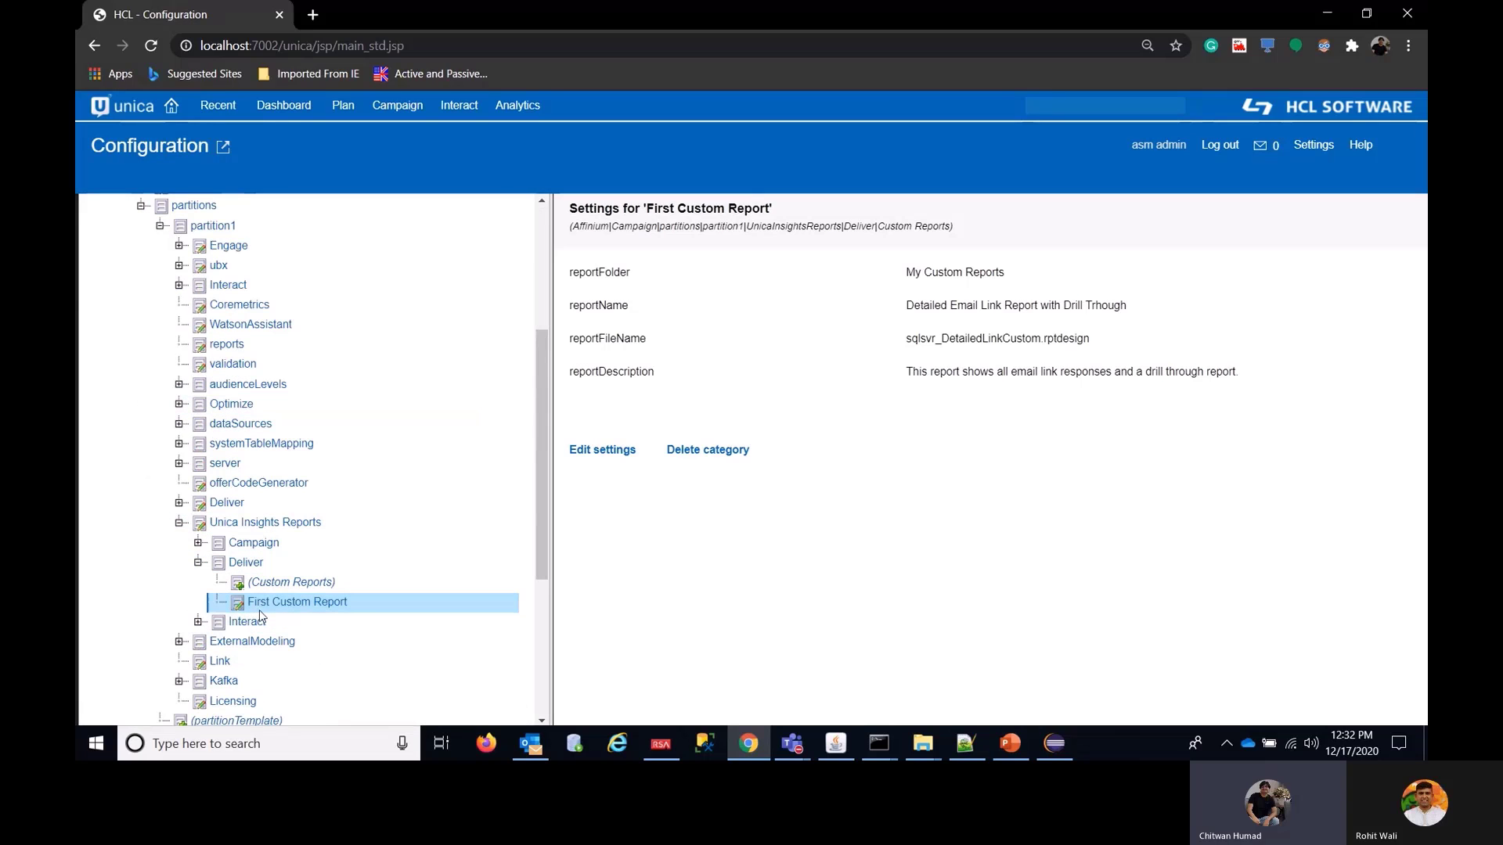
{"action": "left_click", "coordinate": [321, 603]}
- In Campaign analytics, go to Deliver Reports, My Custom Reports and open Detailed Email Link Report with Drill Trhough
{"action": "mouse_move", "coordinate": [520, 108]}
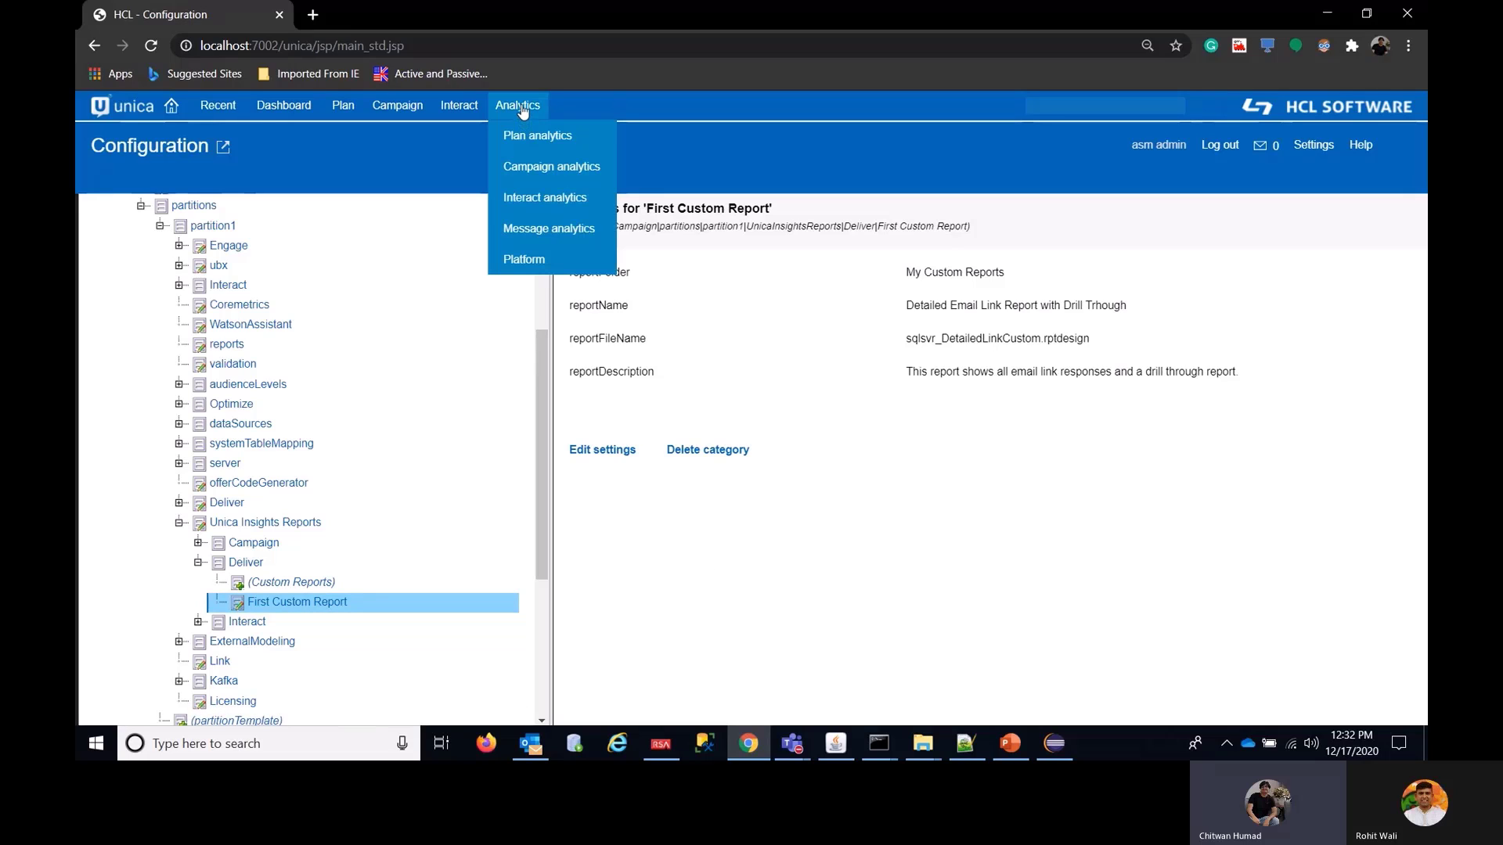
{"action": "left_click", "coordinate": [541, 177]}
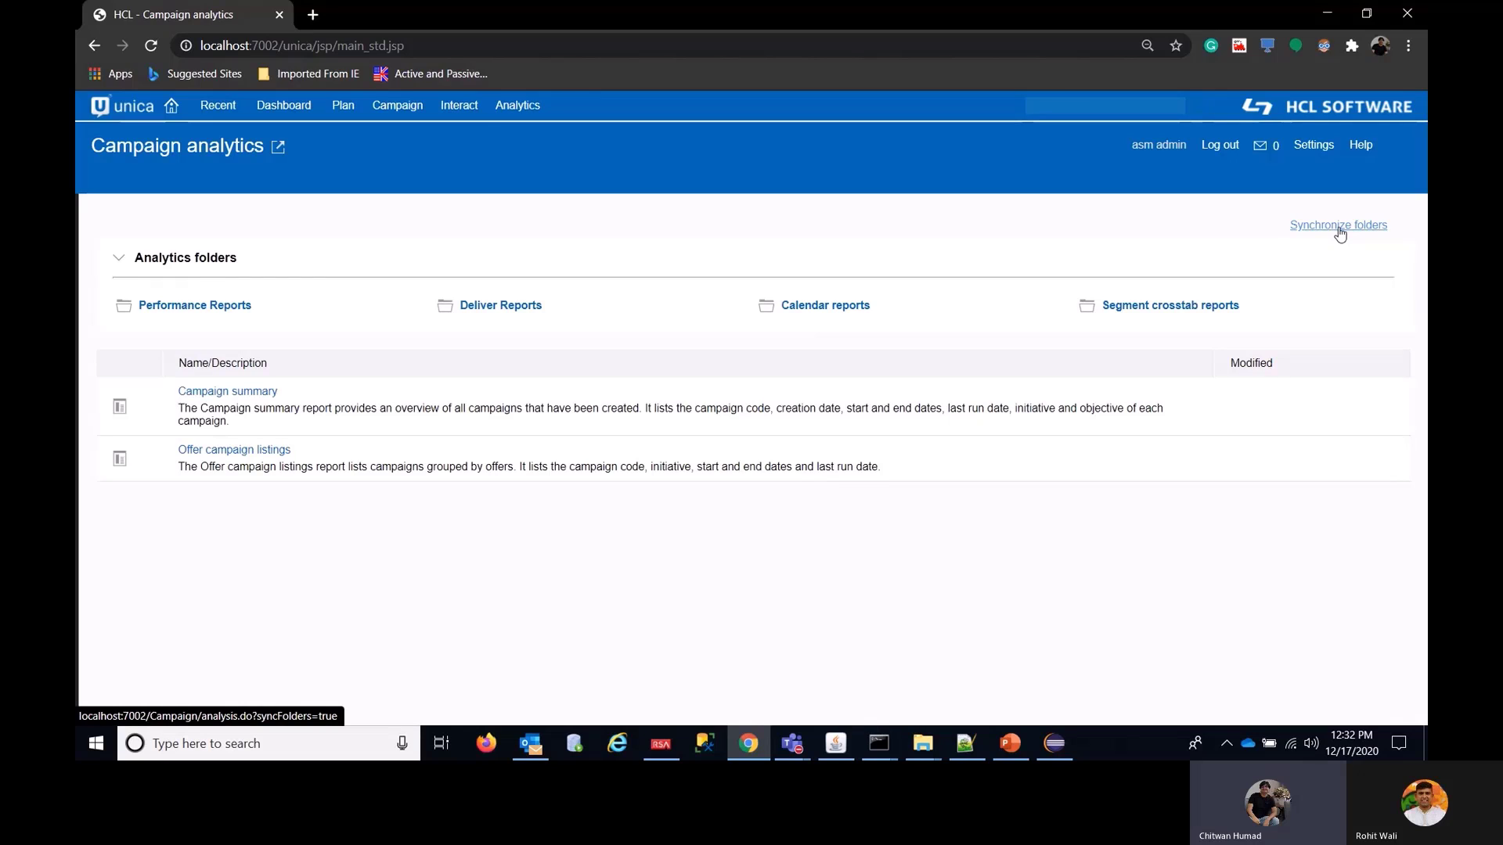
{"action": "left_click", "coordinate": [519, 310]}
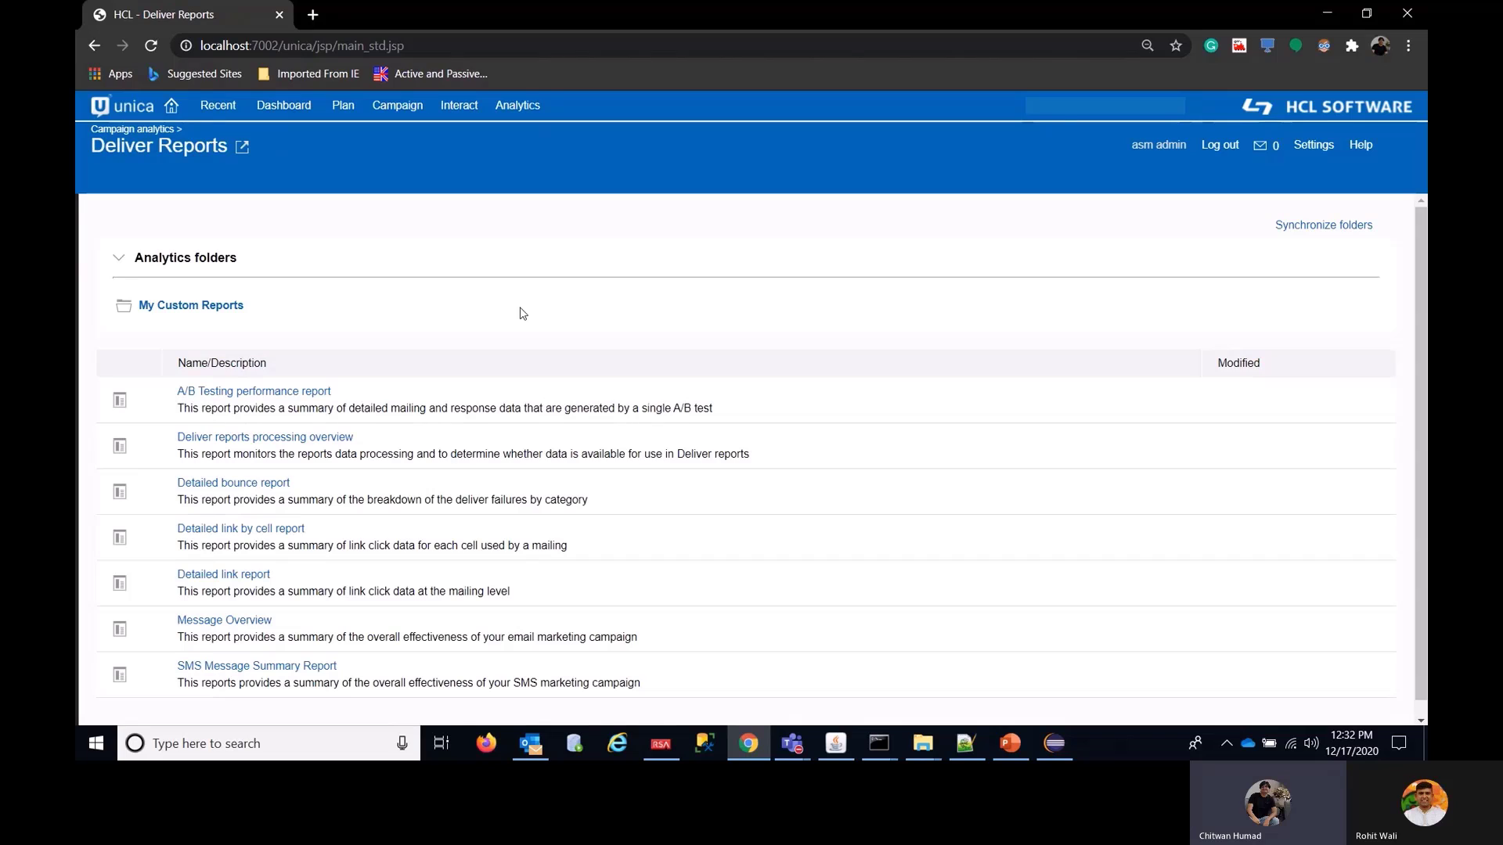
{"action": "left_click", "coordinate": [205, 313]}
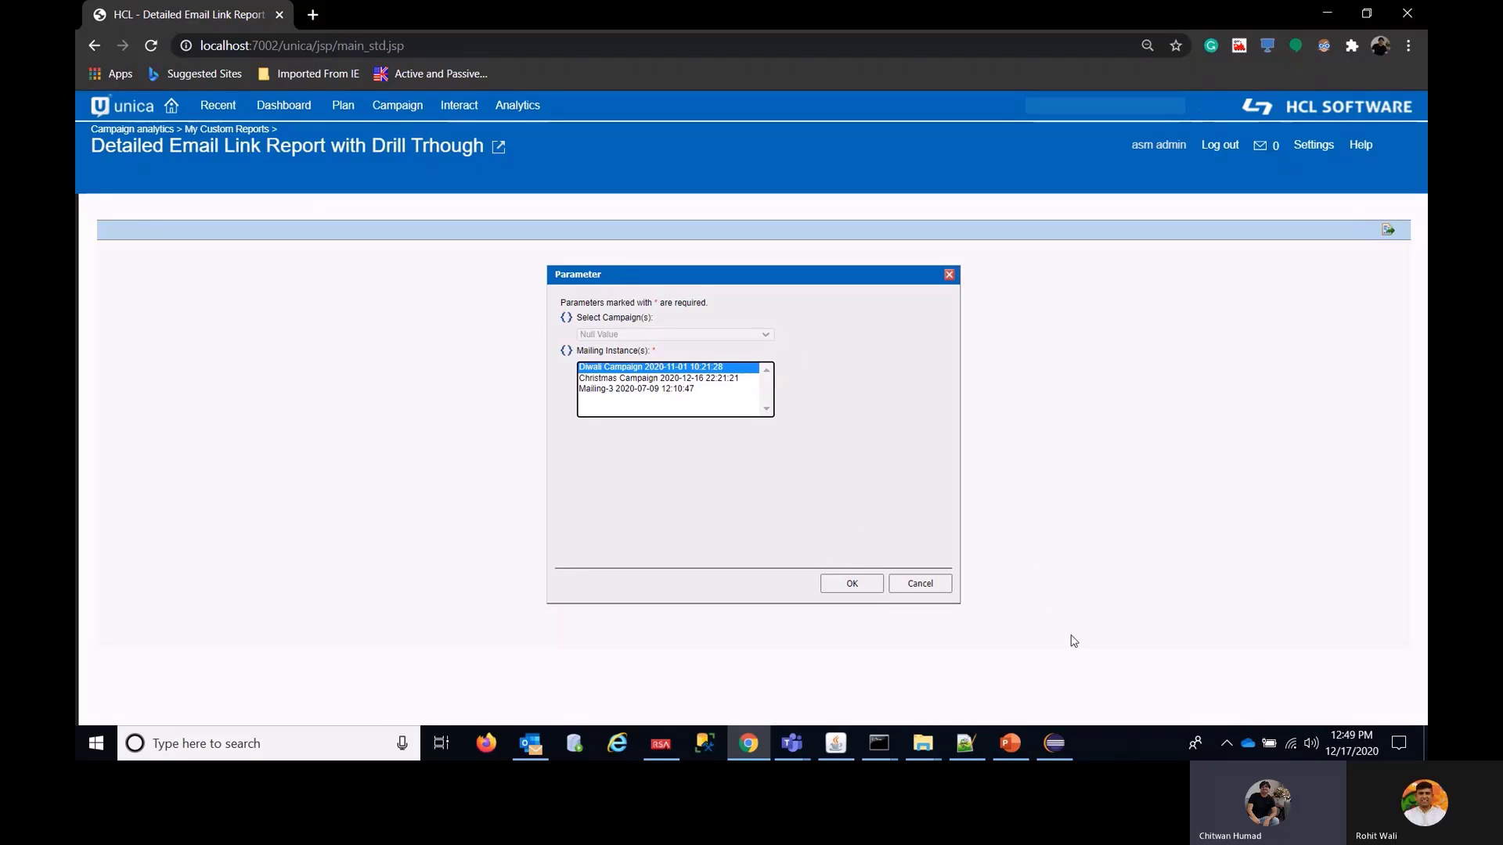
- Switch to Eclipse and make the p_Campaigns parameter of sqlsvr_DetailedLinkCustom.rptdesign required
{"action": "left_click", "coordinate": [1054, 746]}
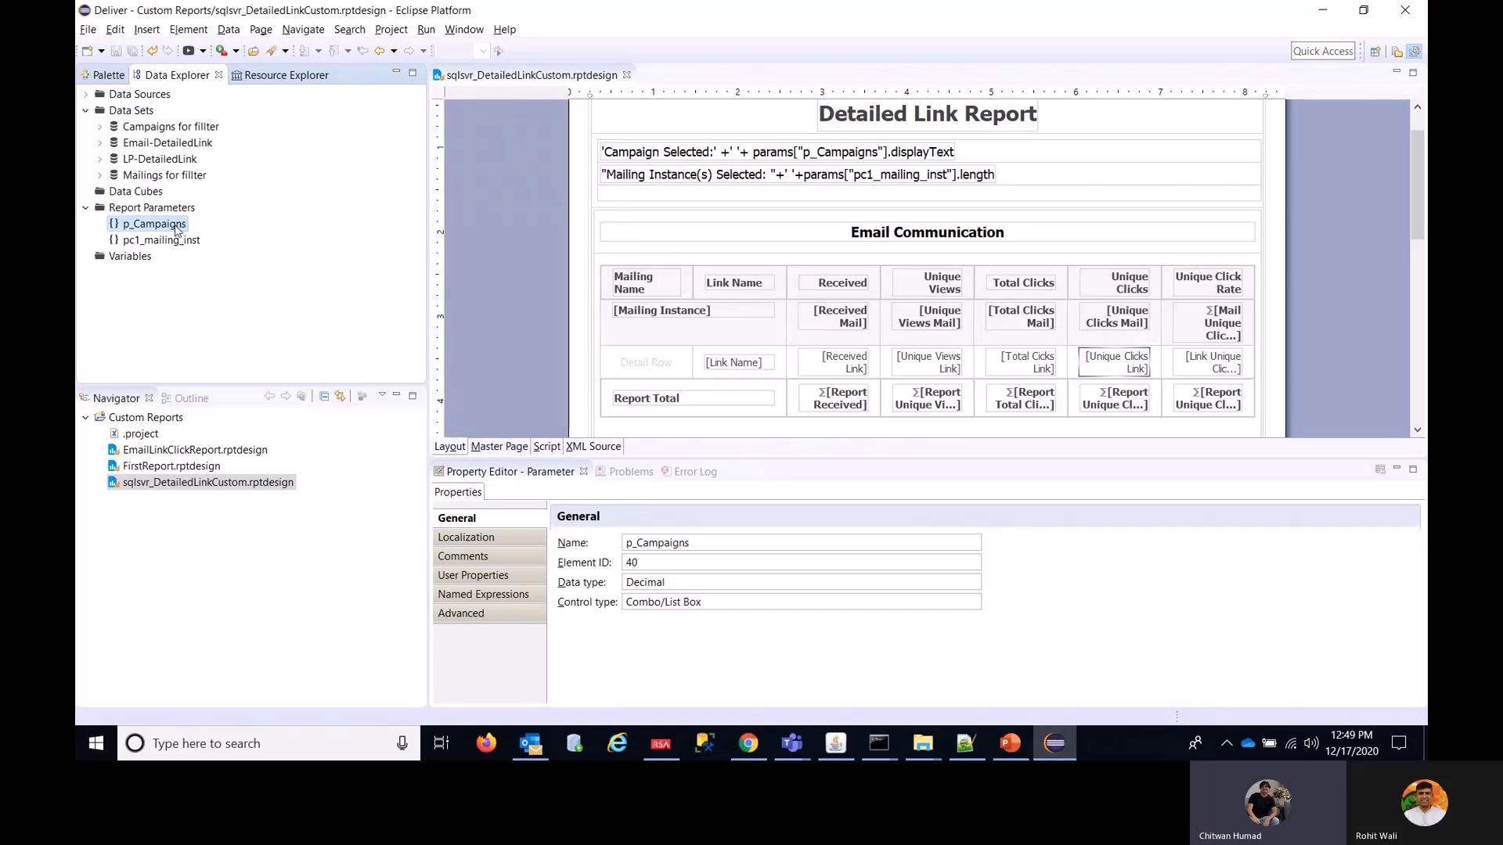
{"action": "double_click", "coordinate": [154, 224]}
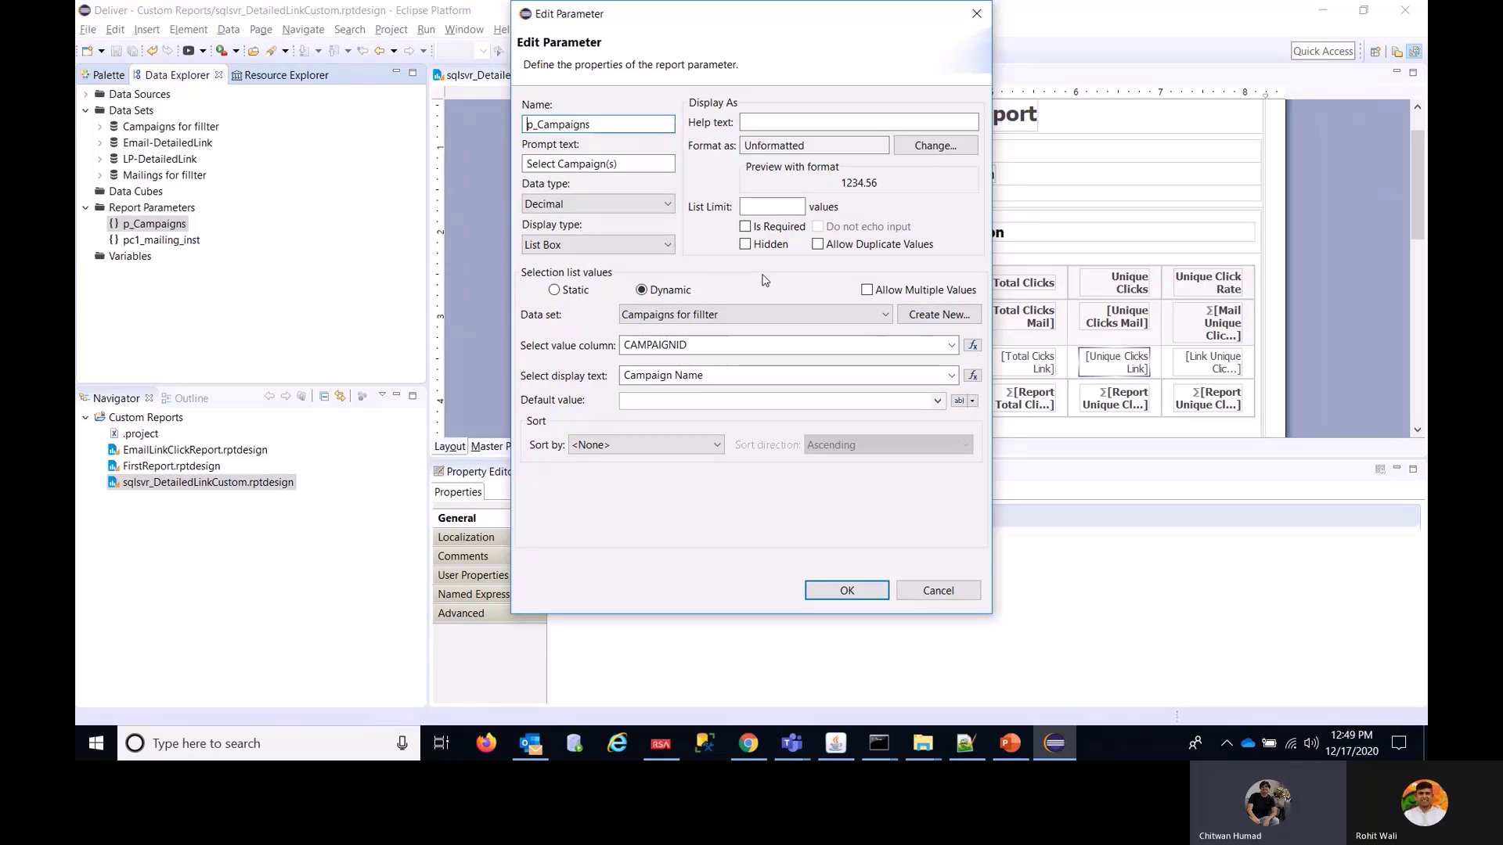
{"action": "left_click", "coordinate": [745, 228]}
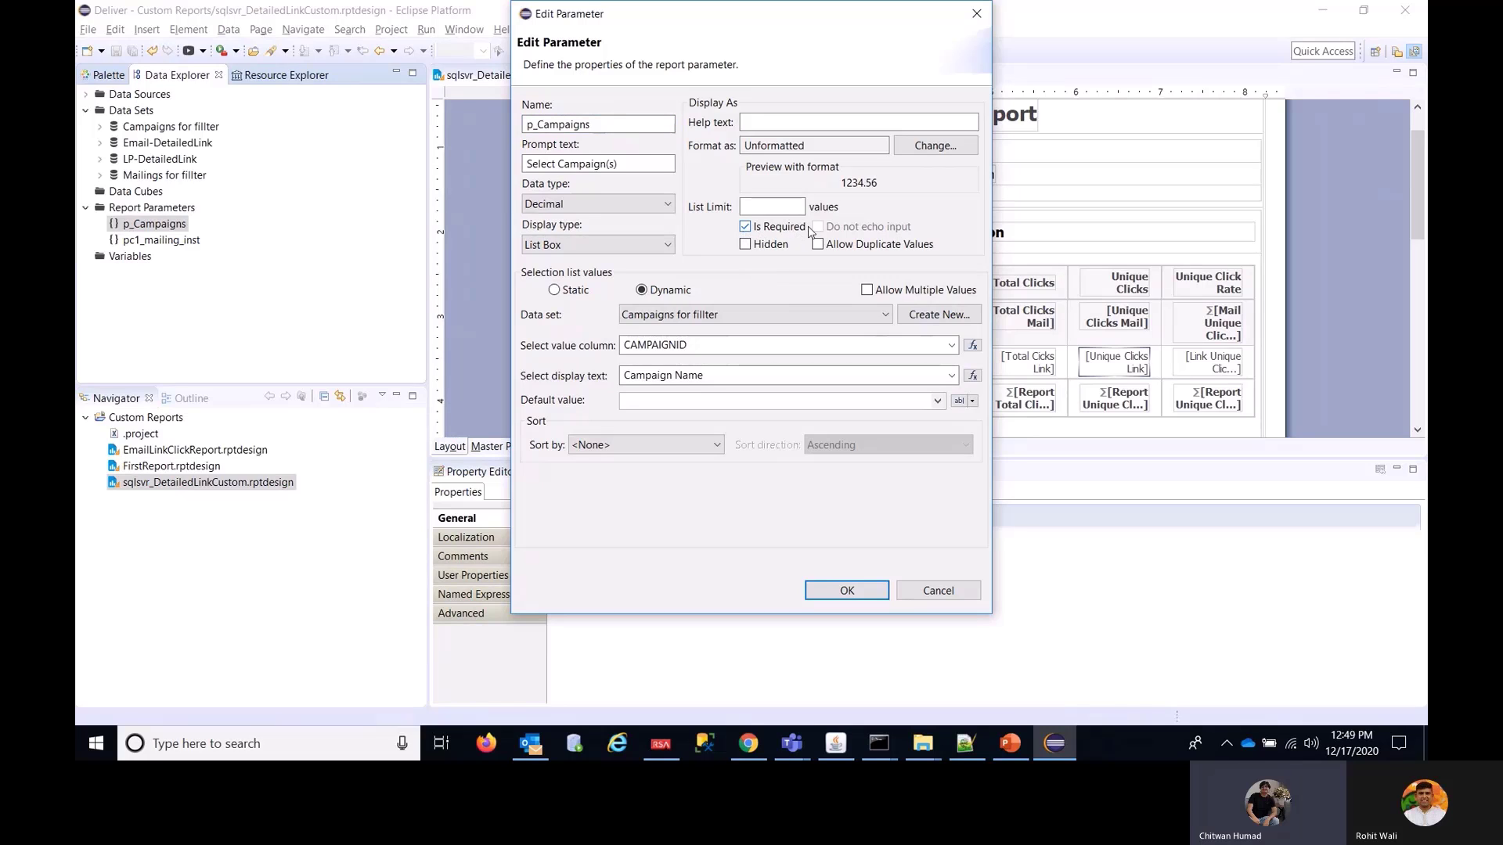
{"action": "left_click", "coordinate": [861, 596]}
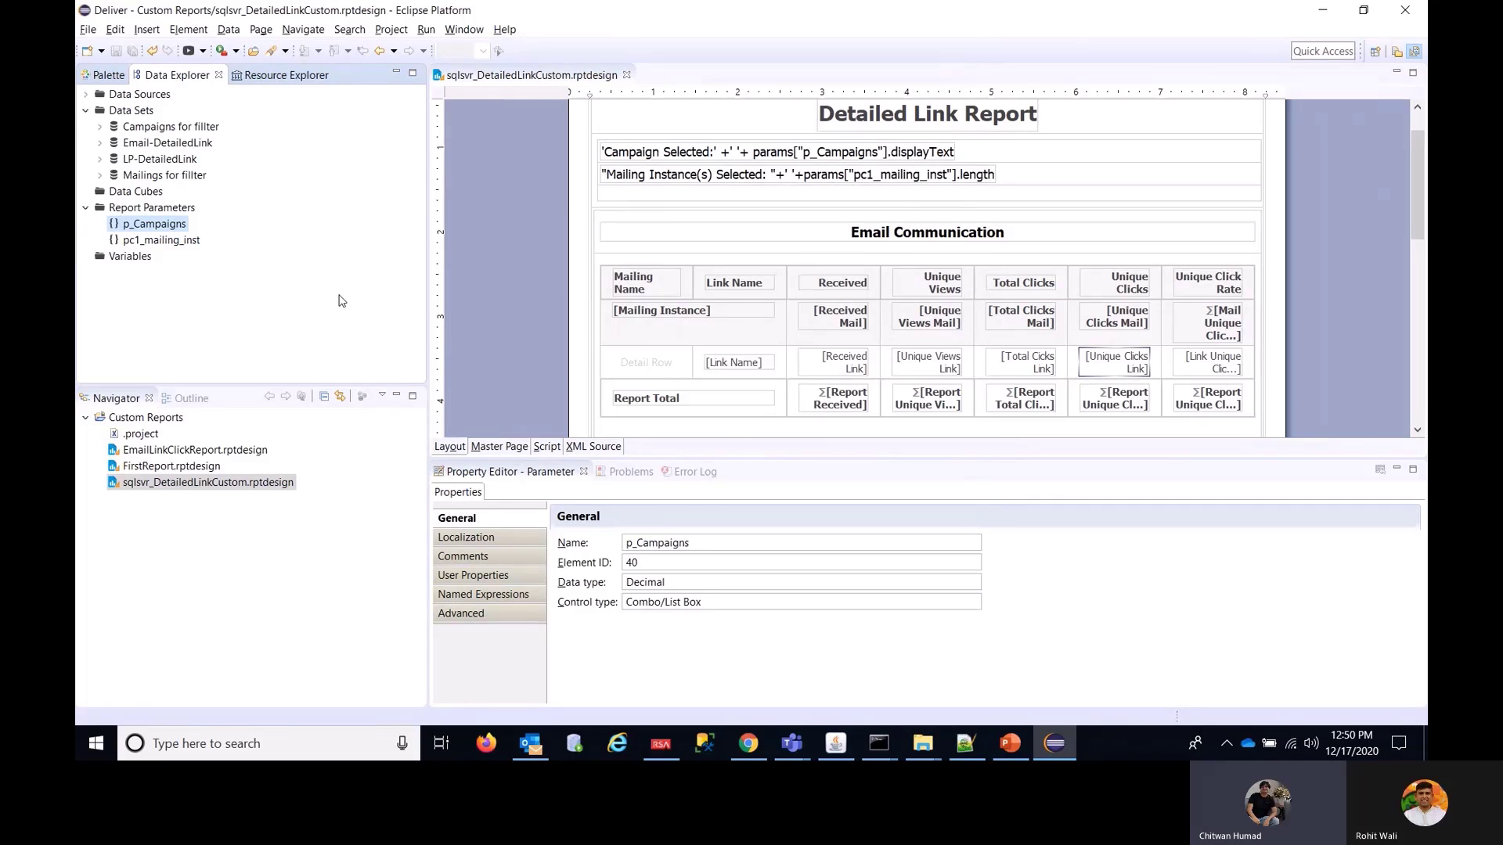
- Copy sqlsvr_DetailedLinkCustom.rptdesign from the local Custom Reports folder into the Insights My Custom Reports folder, replacing the existing file
{"action": "key", "text": "alt+Tab"}
{"action": "key", "text": "alt+Tab"}
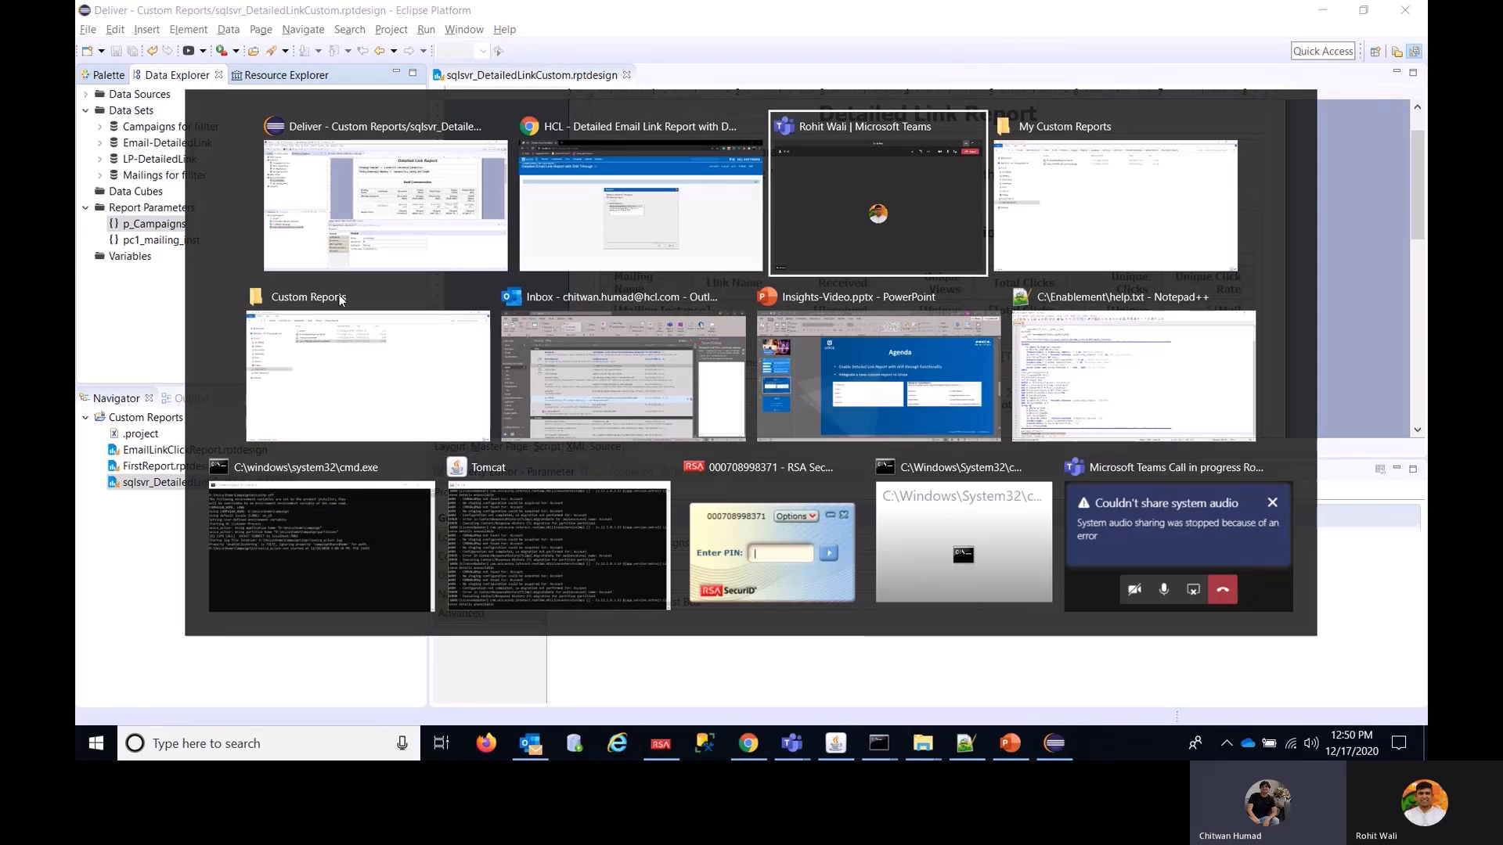
{"action": "key", "text": "alt+Tab"}
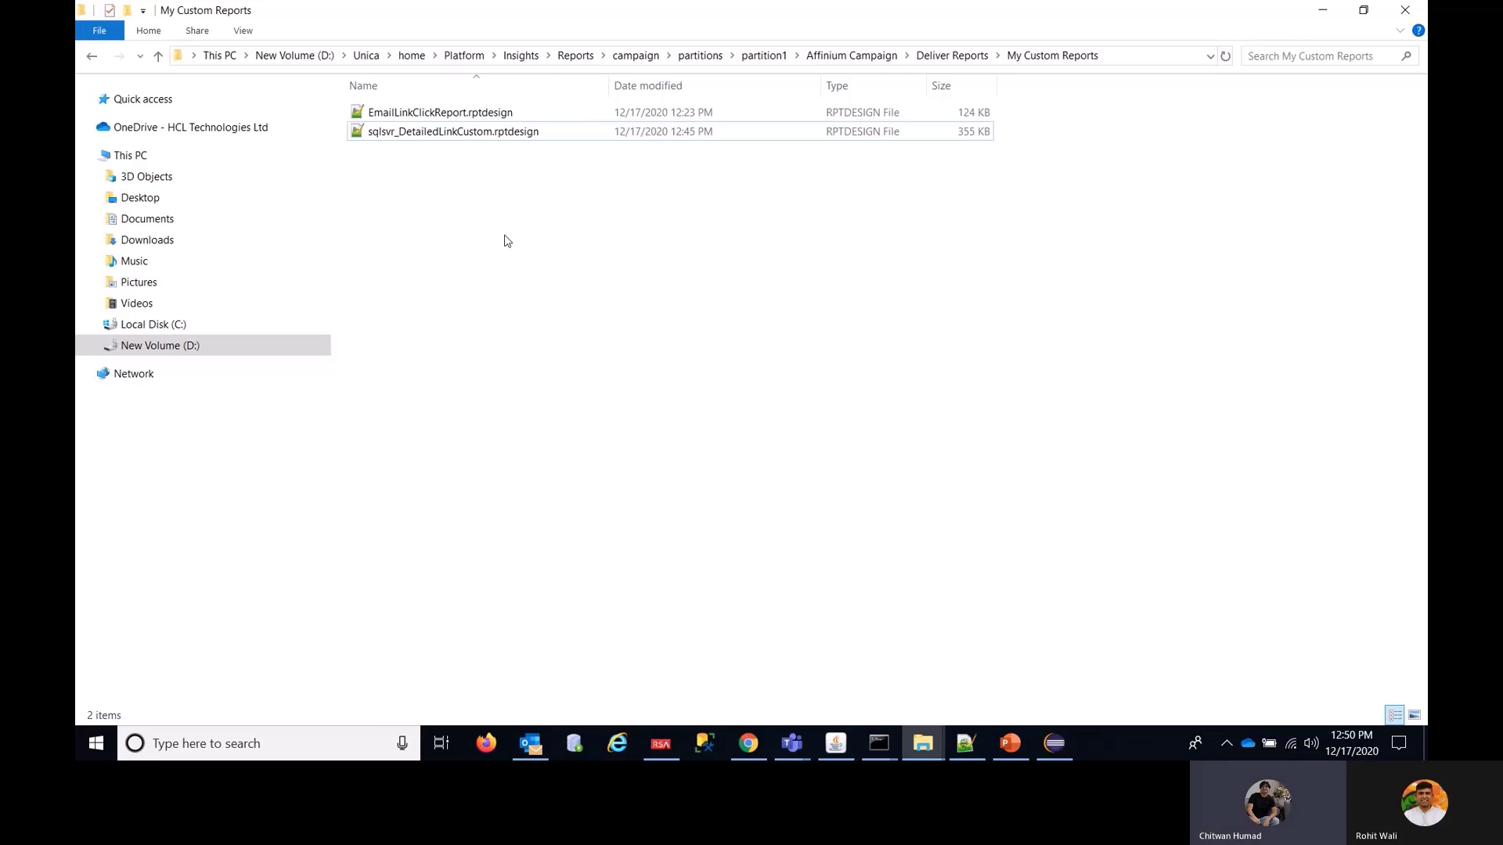
{"action": "key", "text": "alt+Tab"}
{"action": "key", "text": "alt+Tab"}
{"action": "key", "text": "alt+Tab"}
{"action": "key", "text": "alt+Tab"}
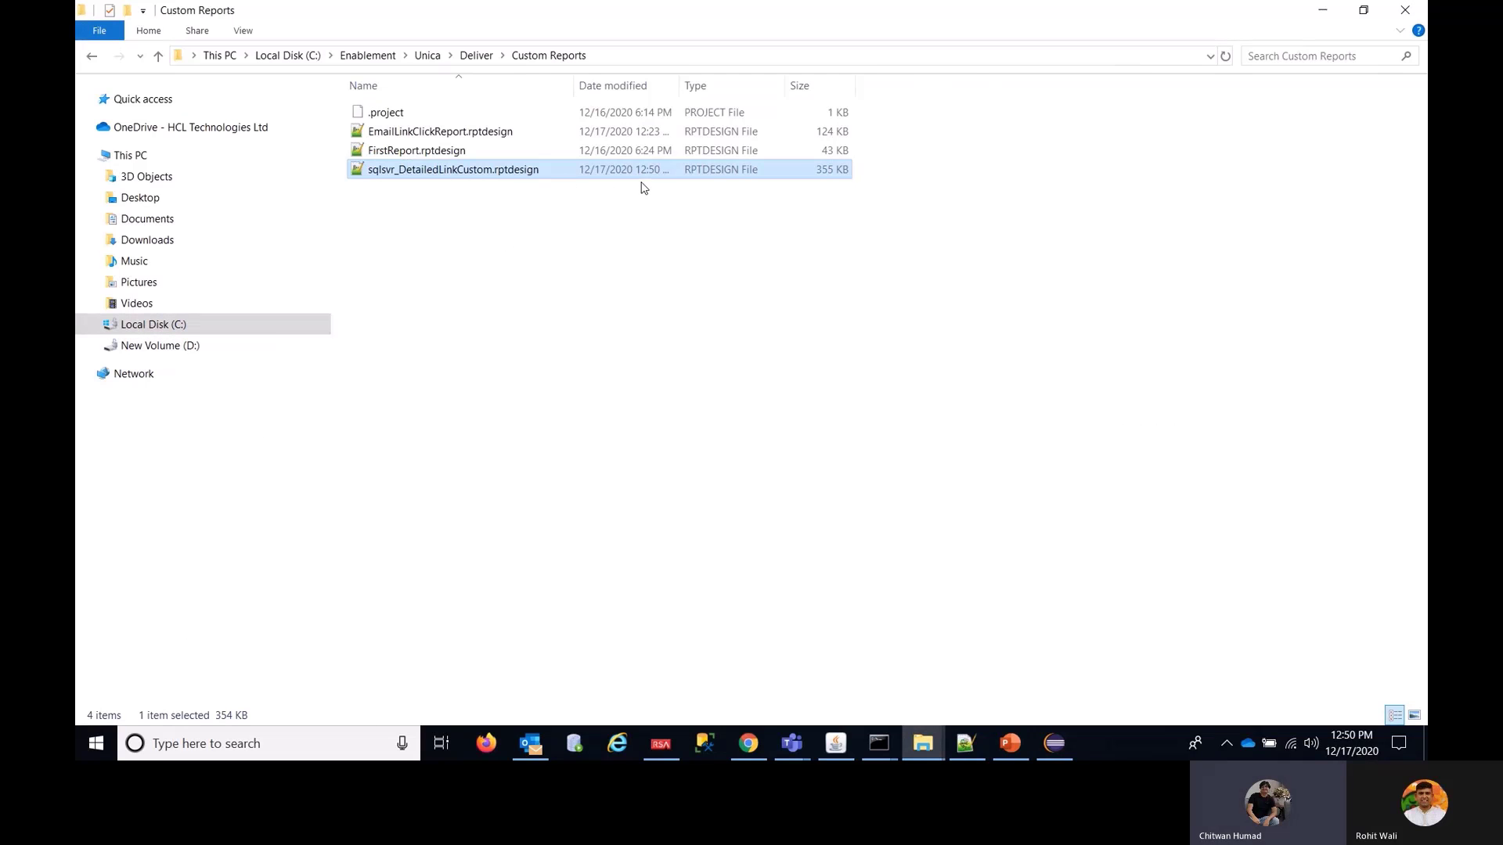
{"action": "key", "text": "ctrl+c"}
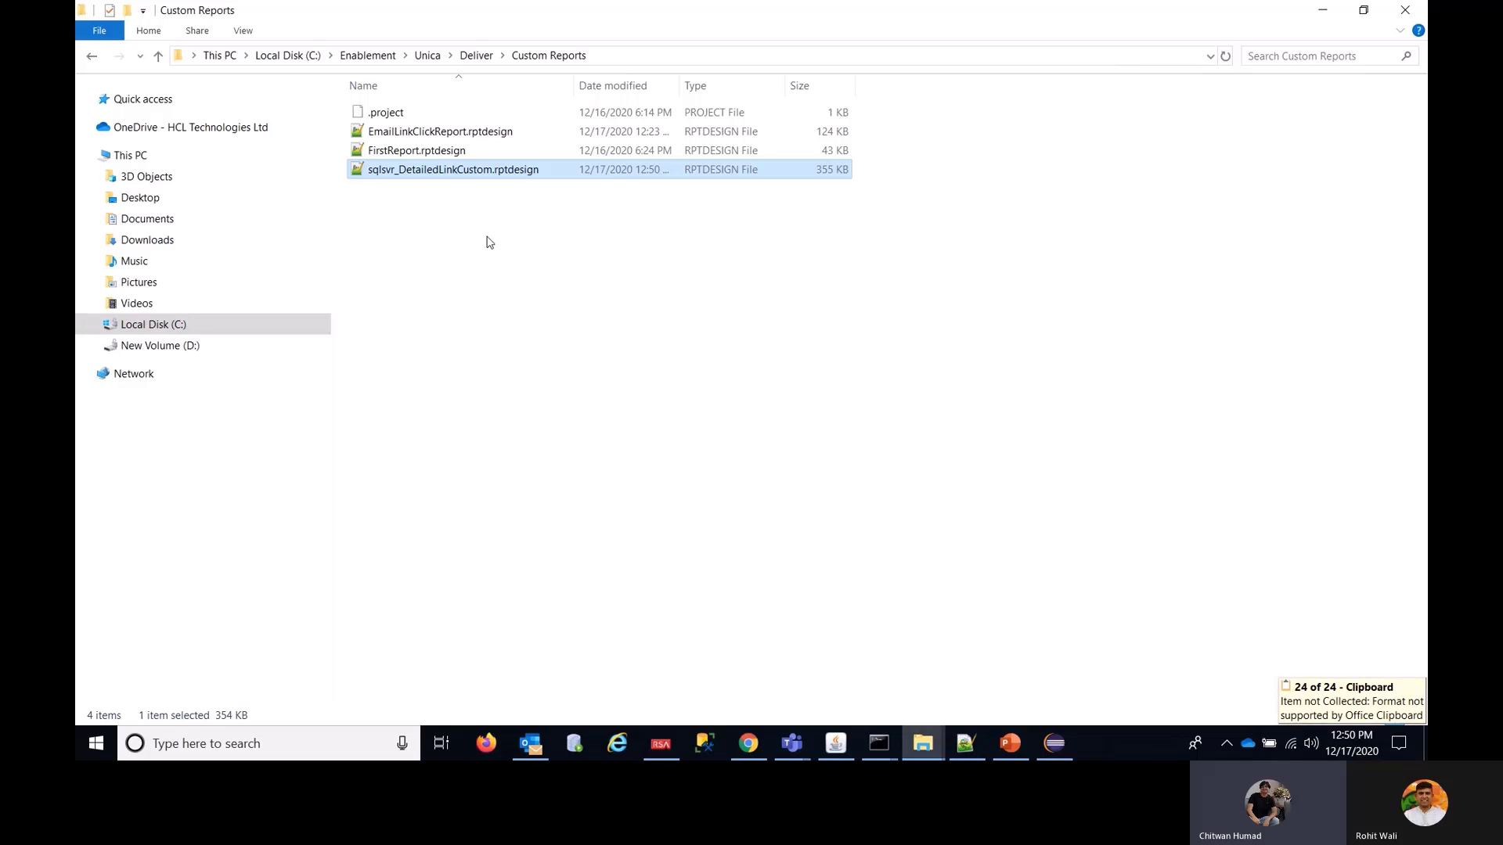
{"action": "key", "text": "alt+Tab"}
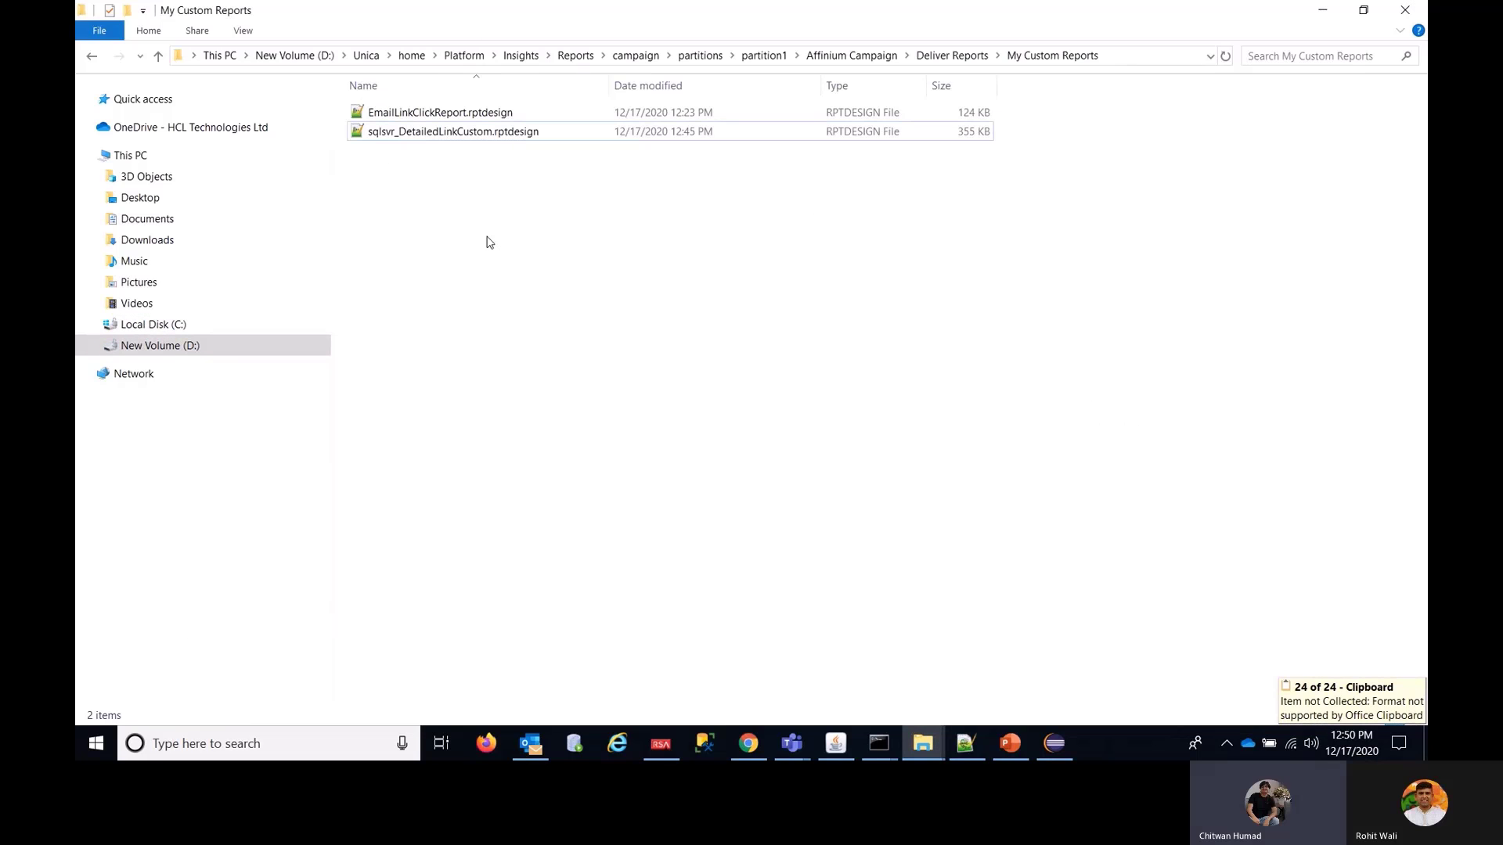
{"action": "key", "text": "ctrl+v"}
{"action": "left_click", "coordinate": [644, 305]}
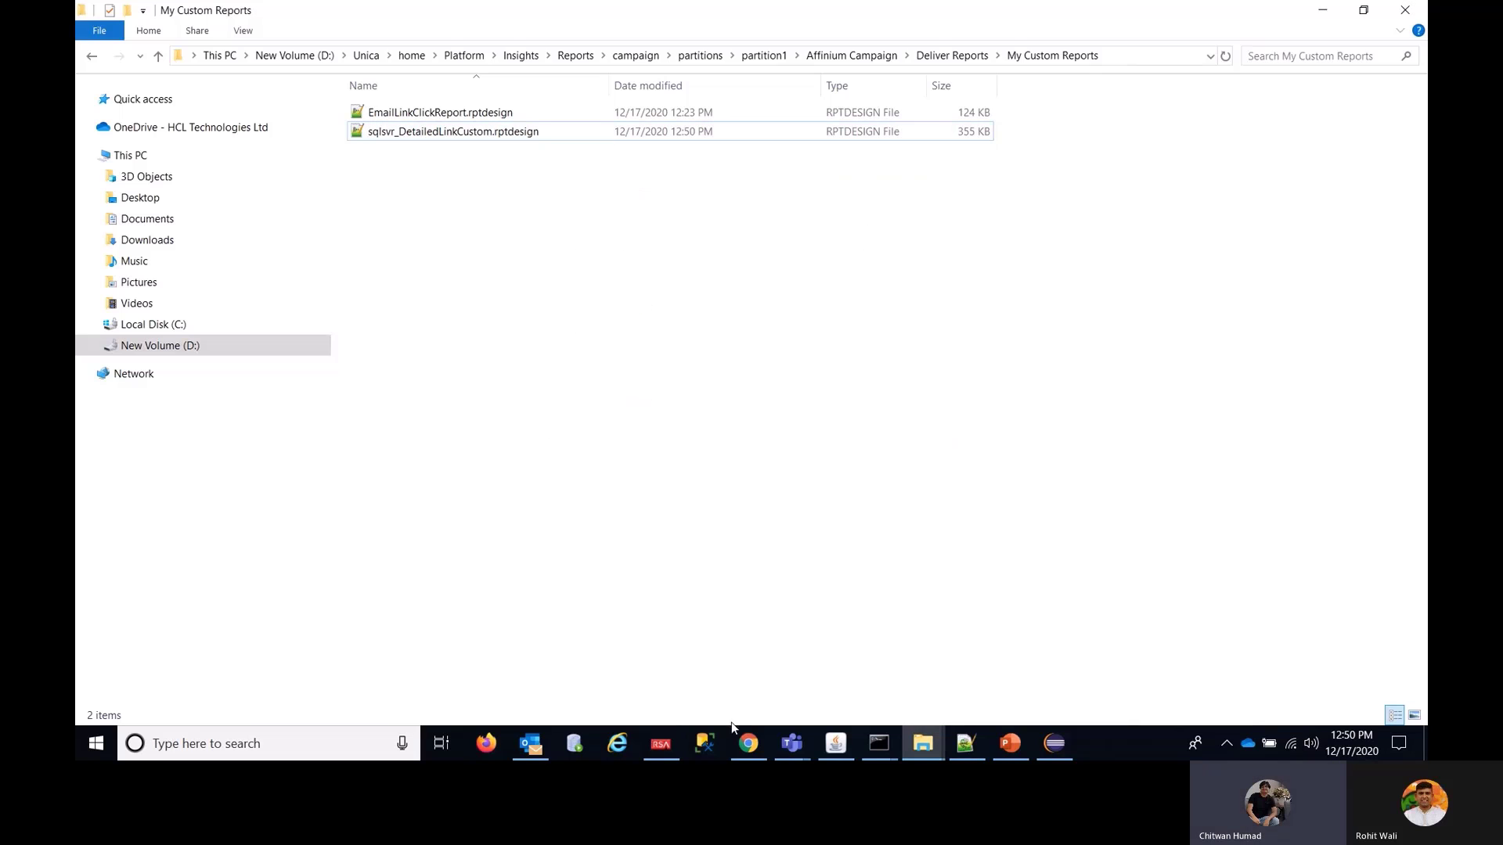
- Return to Unica in Chrome, cancel the report's Parameter dialog, log out, and sign back in with the administrator username and password
{"action": "left_click", "coordinate": [748, 743]}
{"action": "left_click", "coordinate": [936, 589]}
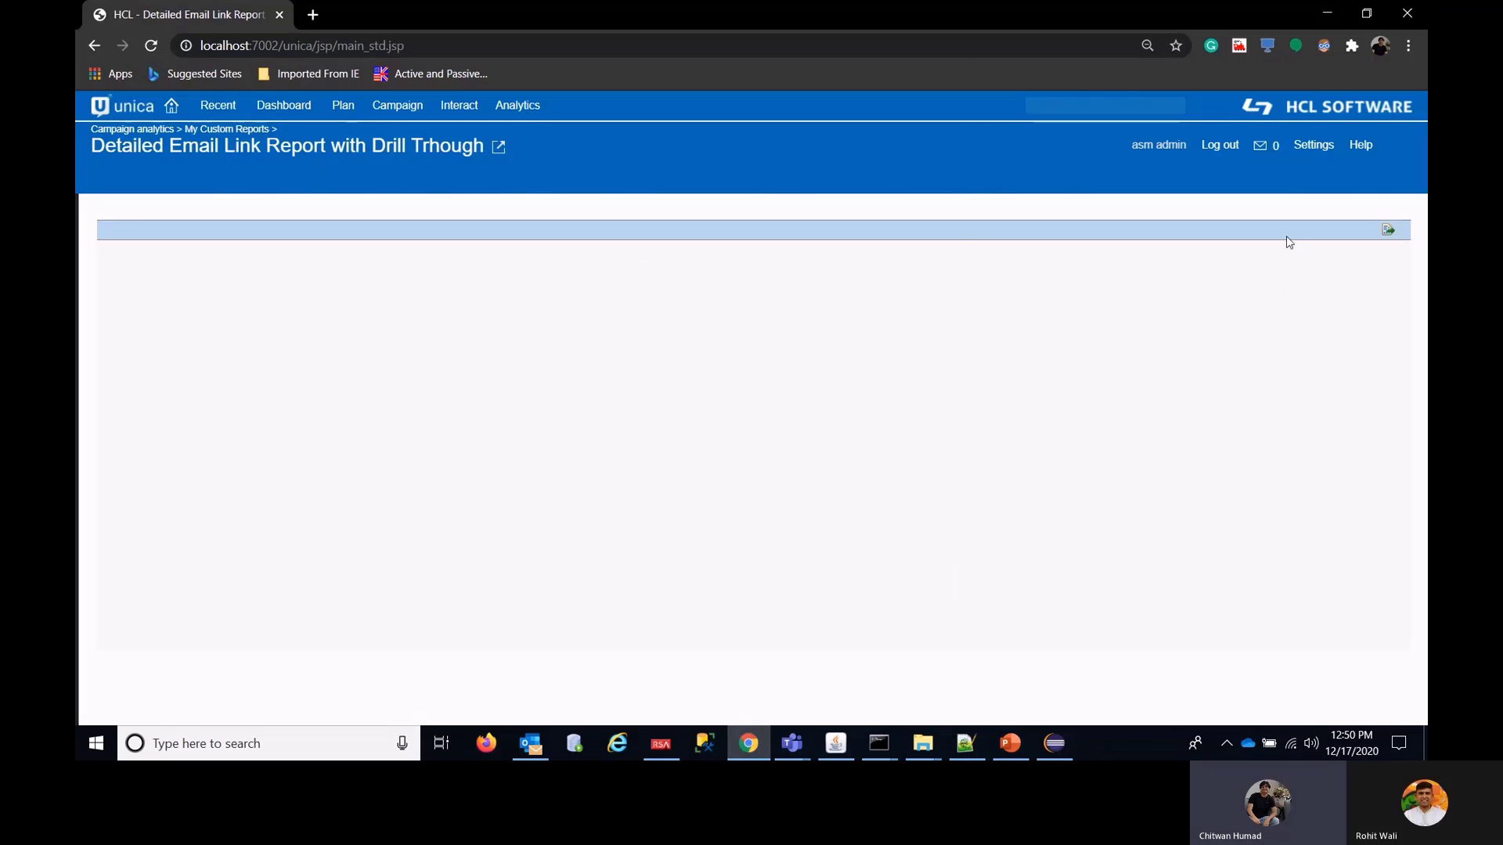
{"action": "left_click", "coordinate": [1215, 144]}
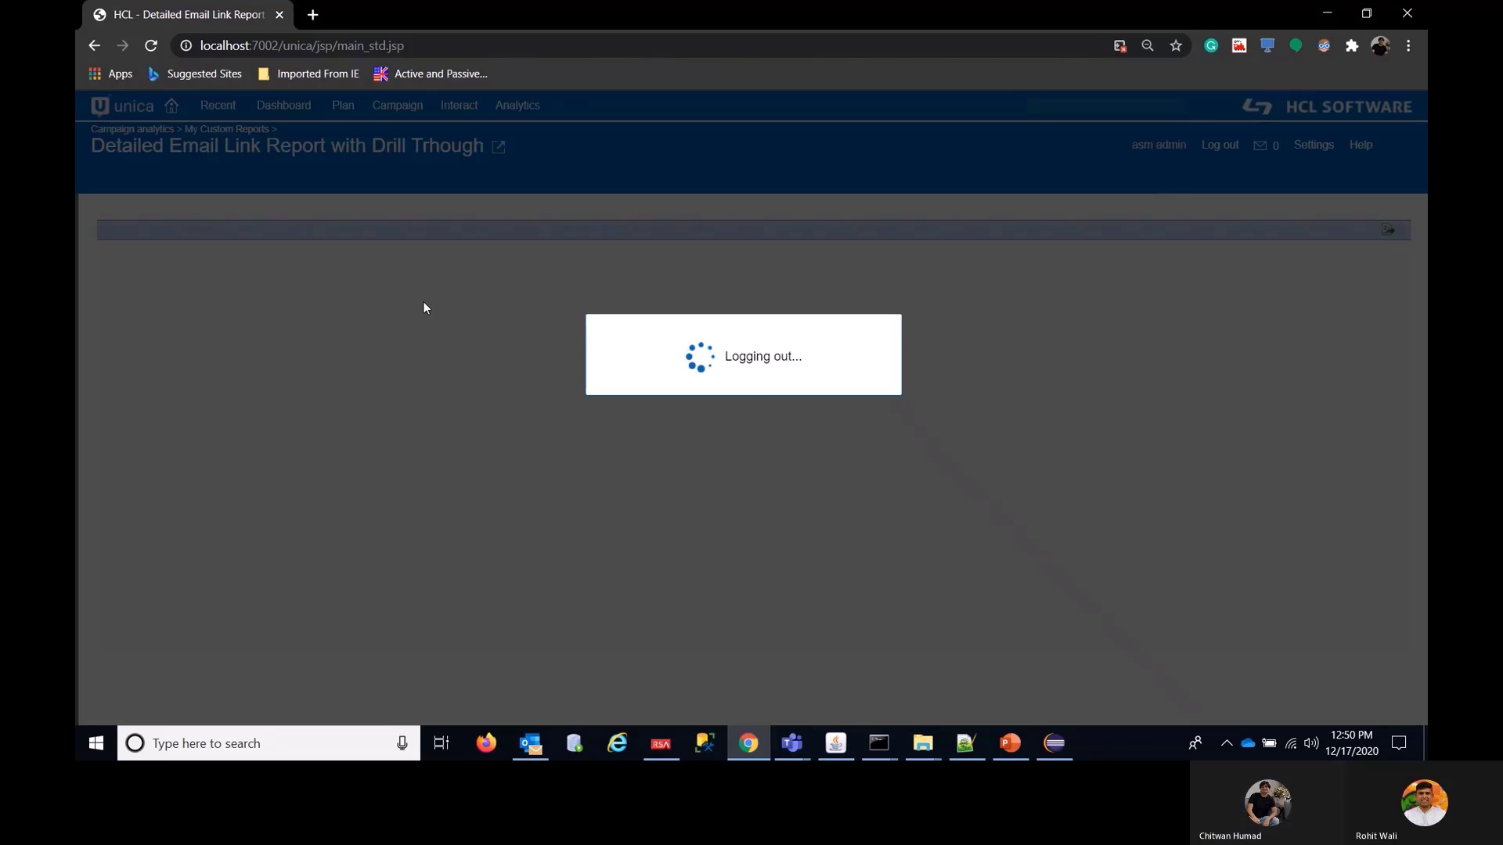
{"action": "type", "text": "a"}
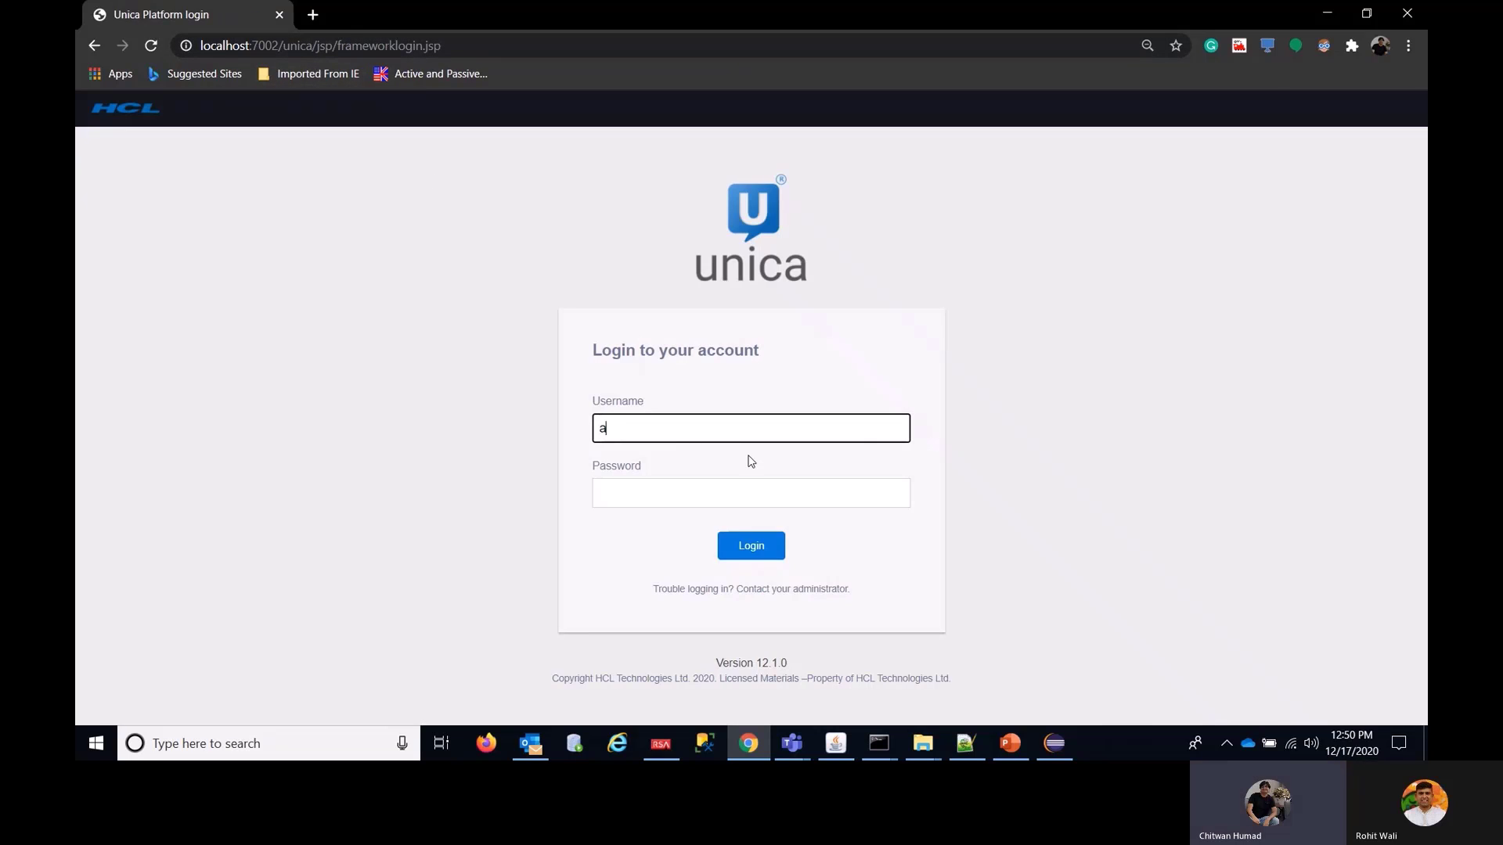
{"action": "type", "text": "sm_admin"}
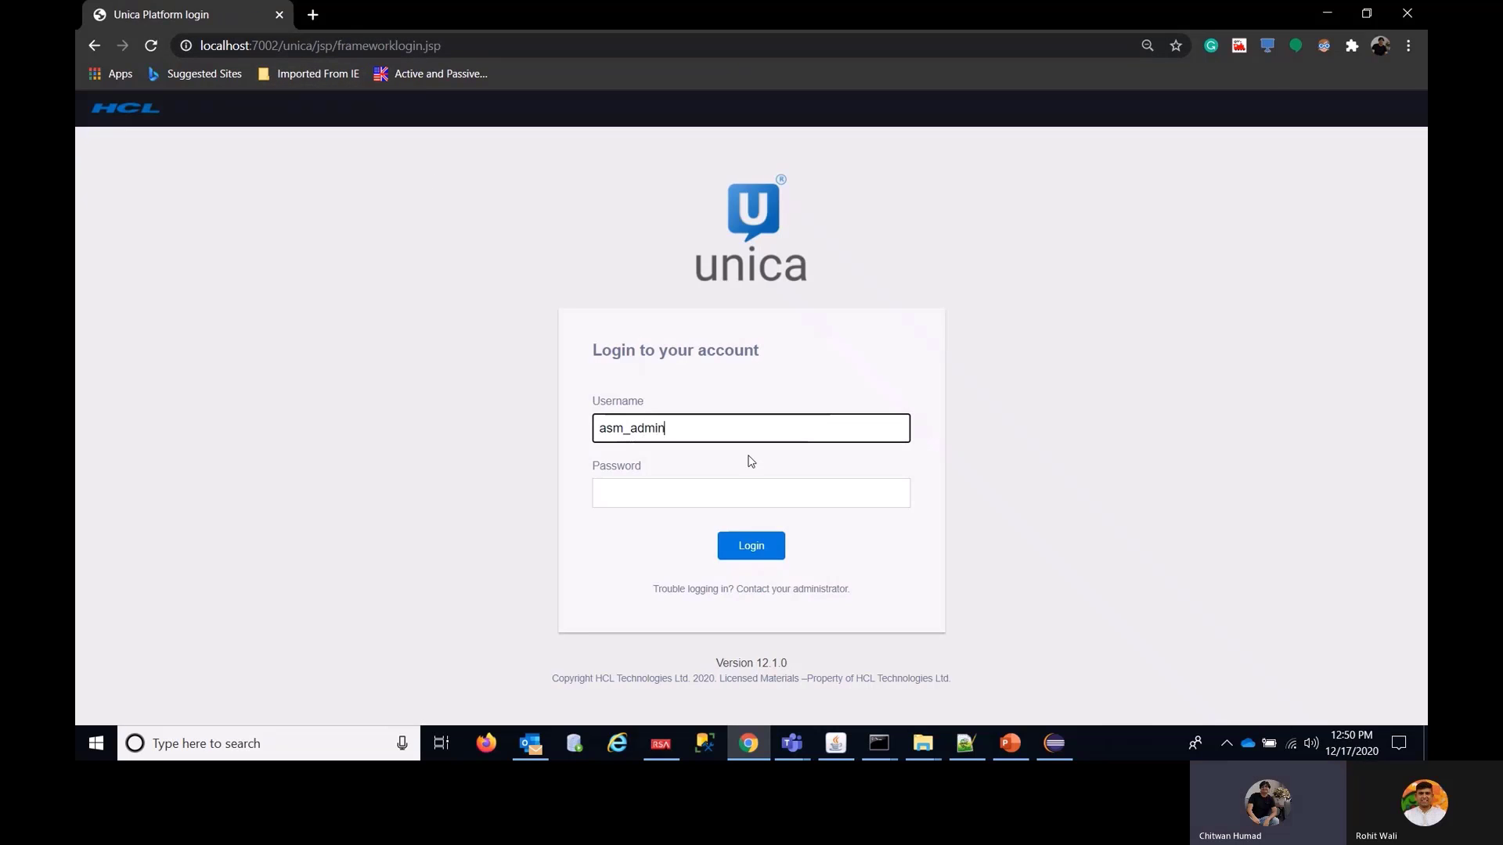
{"action": "left_click", "coordinate": [751, 545]}
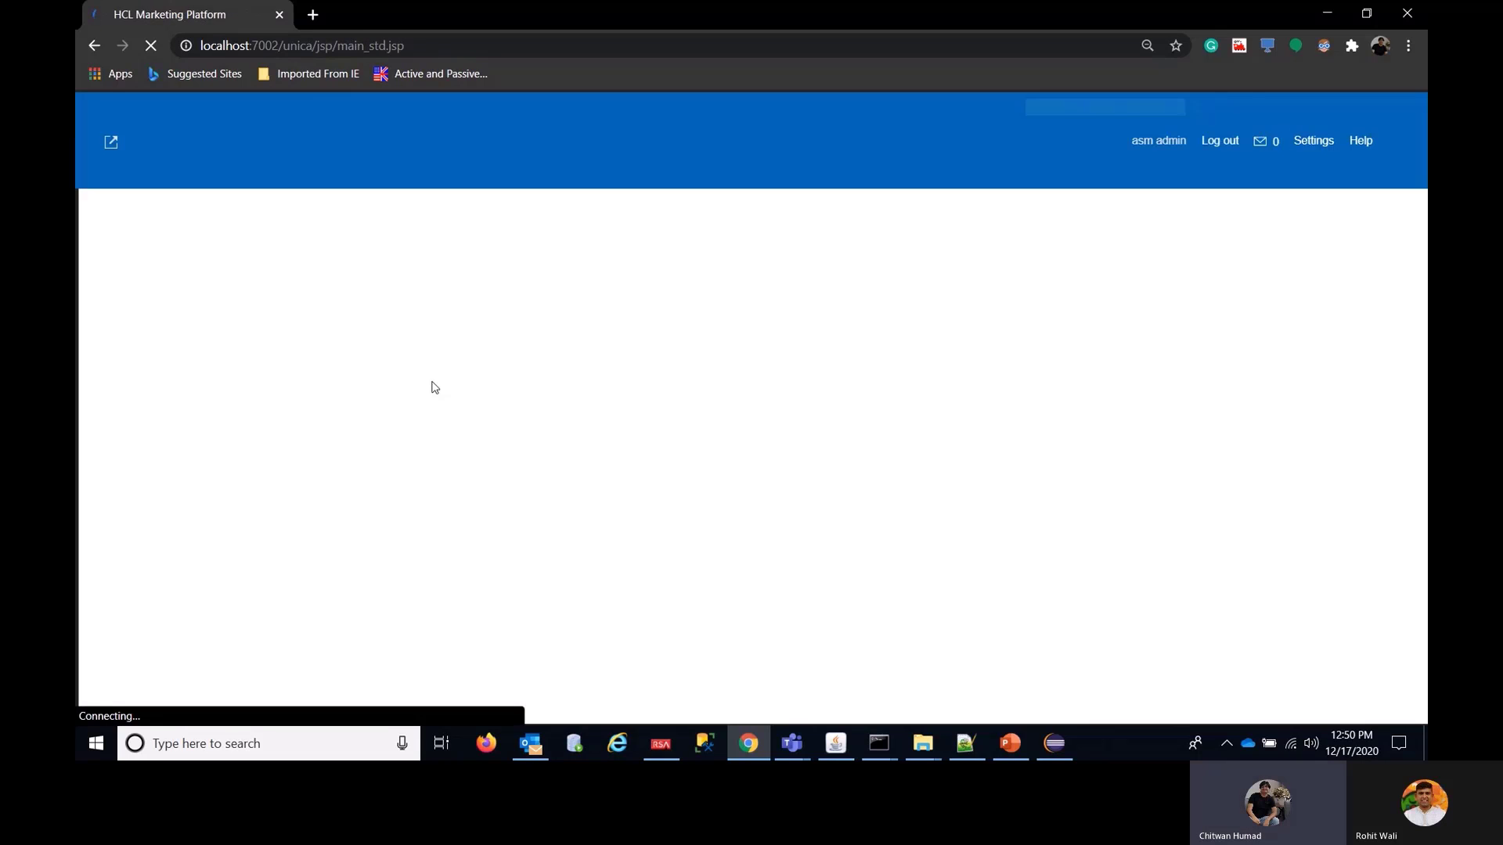
- In Campaign analytics, go to Deliver Reports, My Custom Reports and reopen Detailed Email Link Report with Drill Trhough
{"action": "left_click", "coordinate": [517, 105]}
{"action": "left_click", "coordinate": [525, 166]}
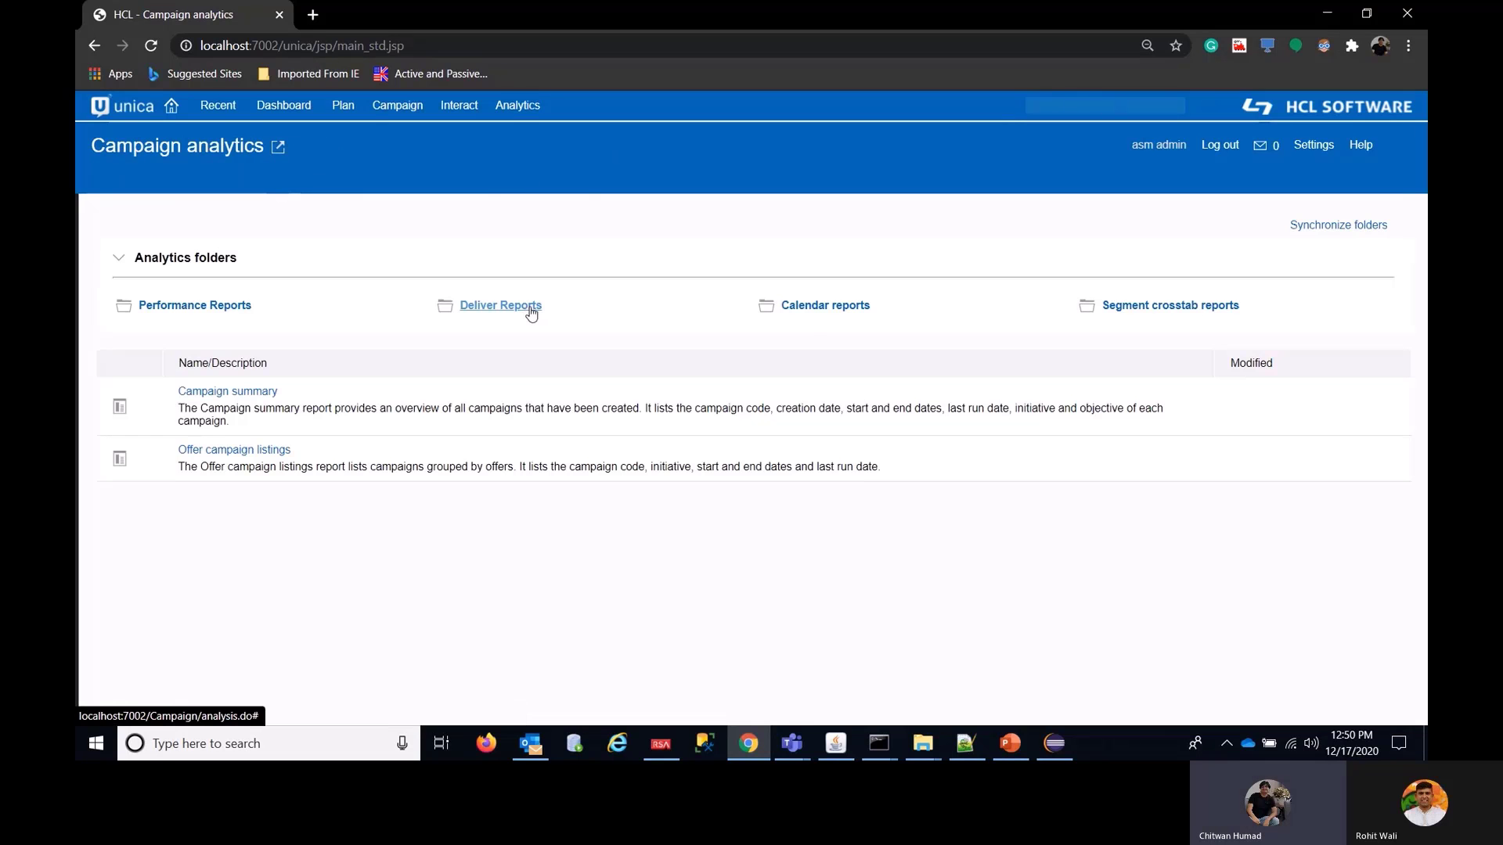
{"action": "left_click", "coordinate": [531, 310]}
{"action": "left_click", "coordinate": [227, 310]}
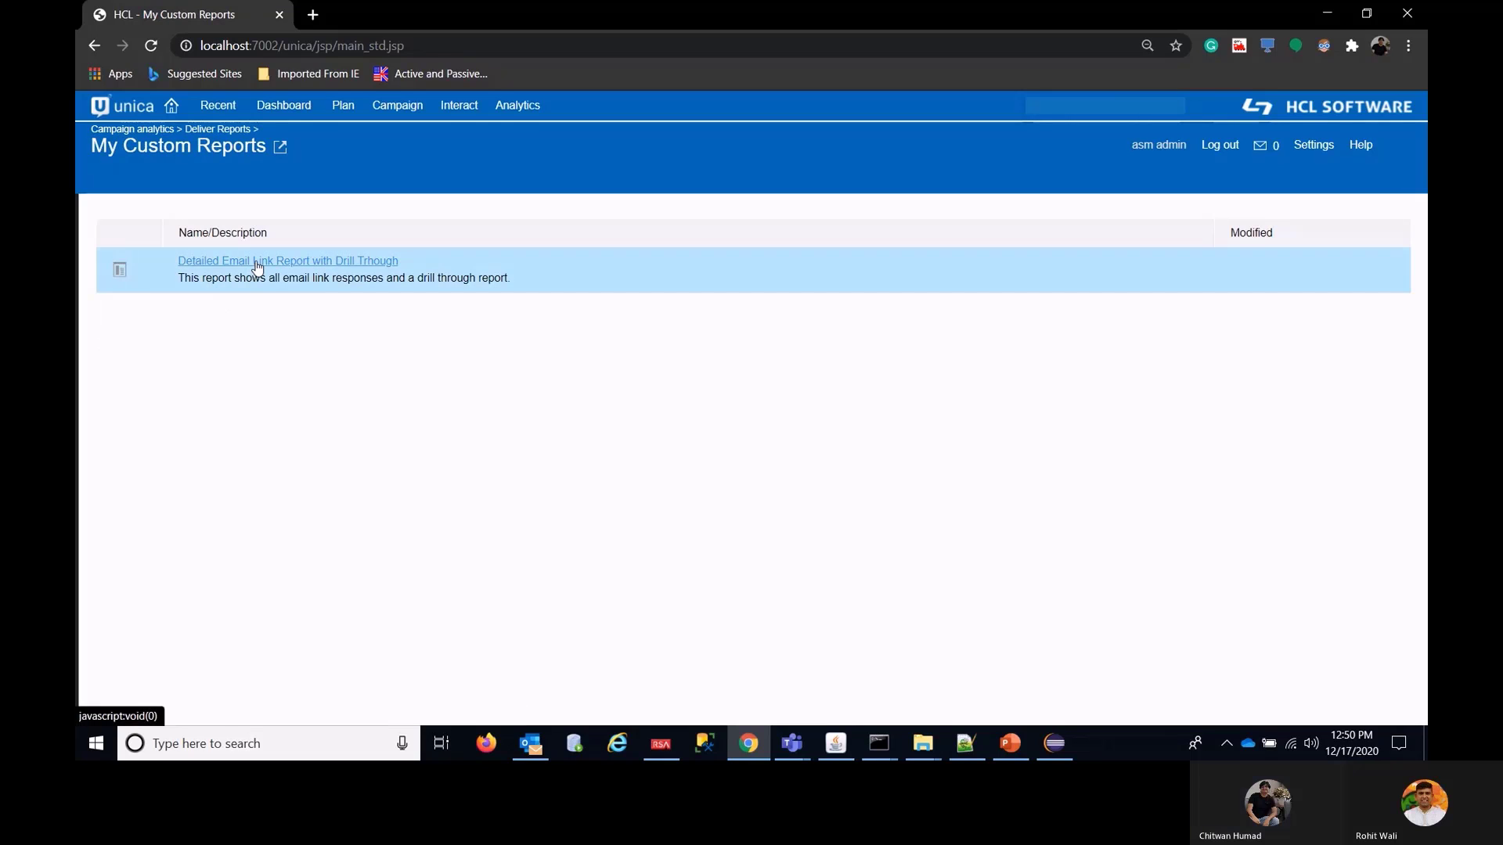
{"action": "left_click", "coordinate": [258, 264]}
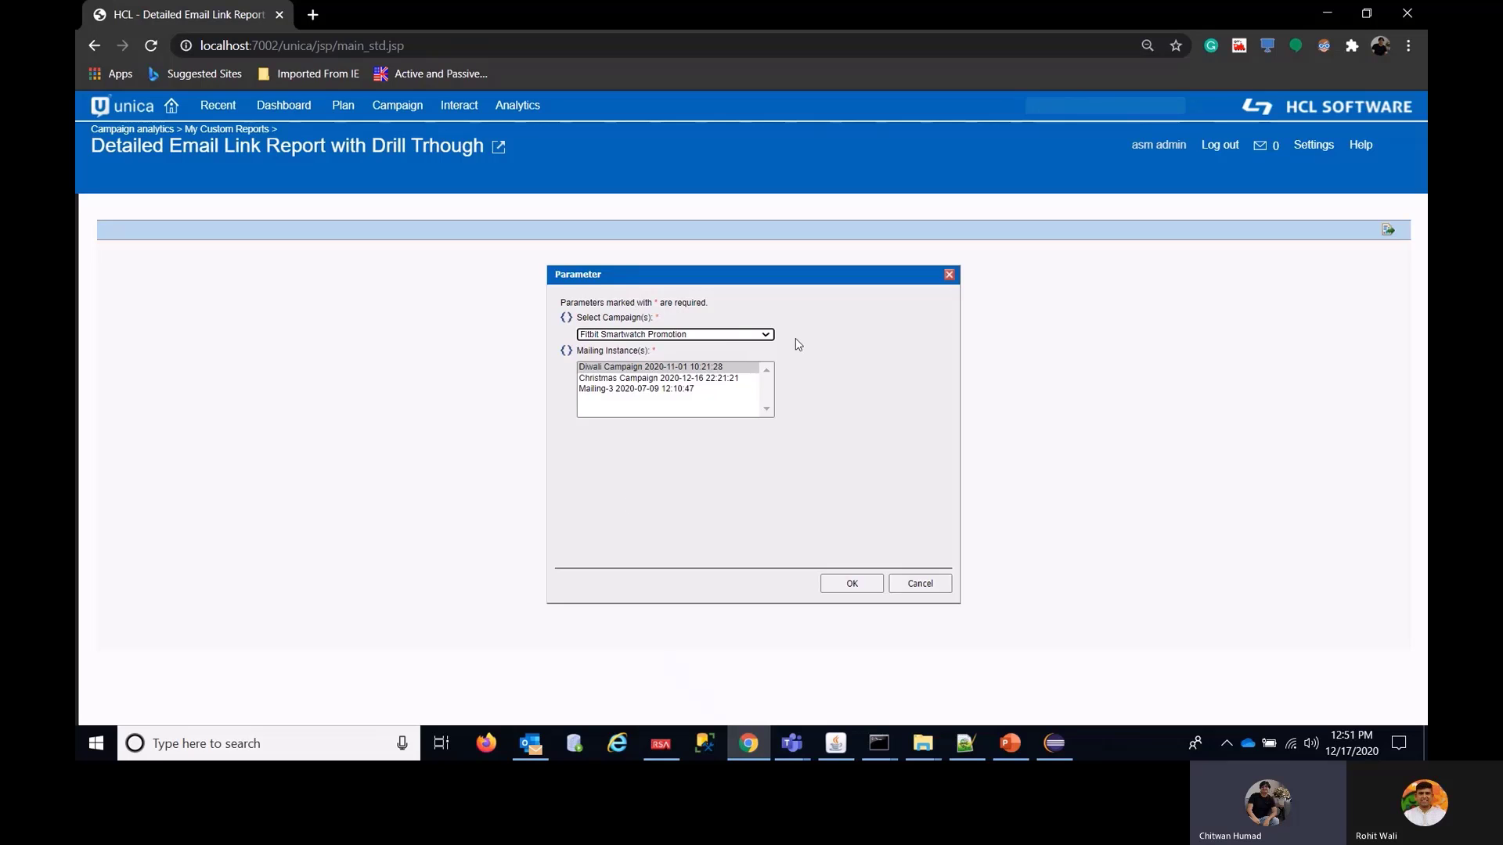
- Run the report for Fitbit Smartwatch Promotion with the Diwali Campaign and Christmas Campaign mailing instances selected
{"action": "left_click", "coordinate": [767, 336]}
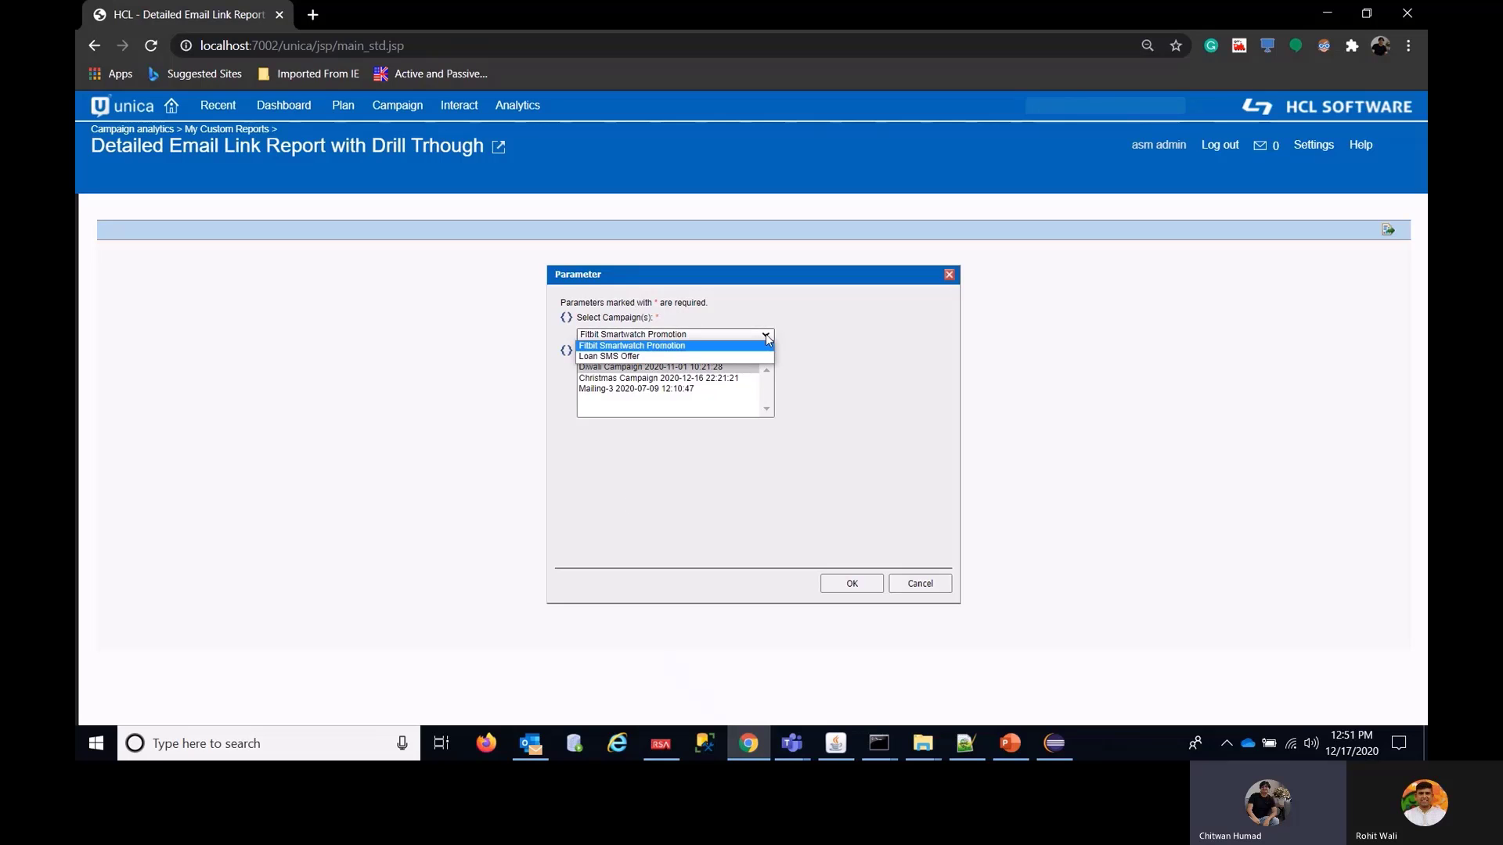
{"action": "left_click", "coordinate": [767, 336]}
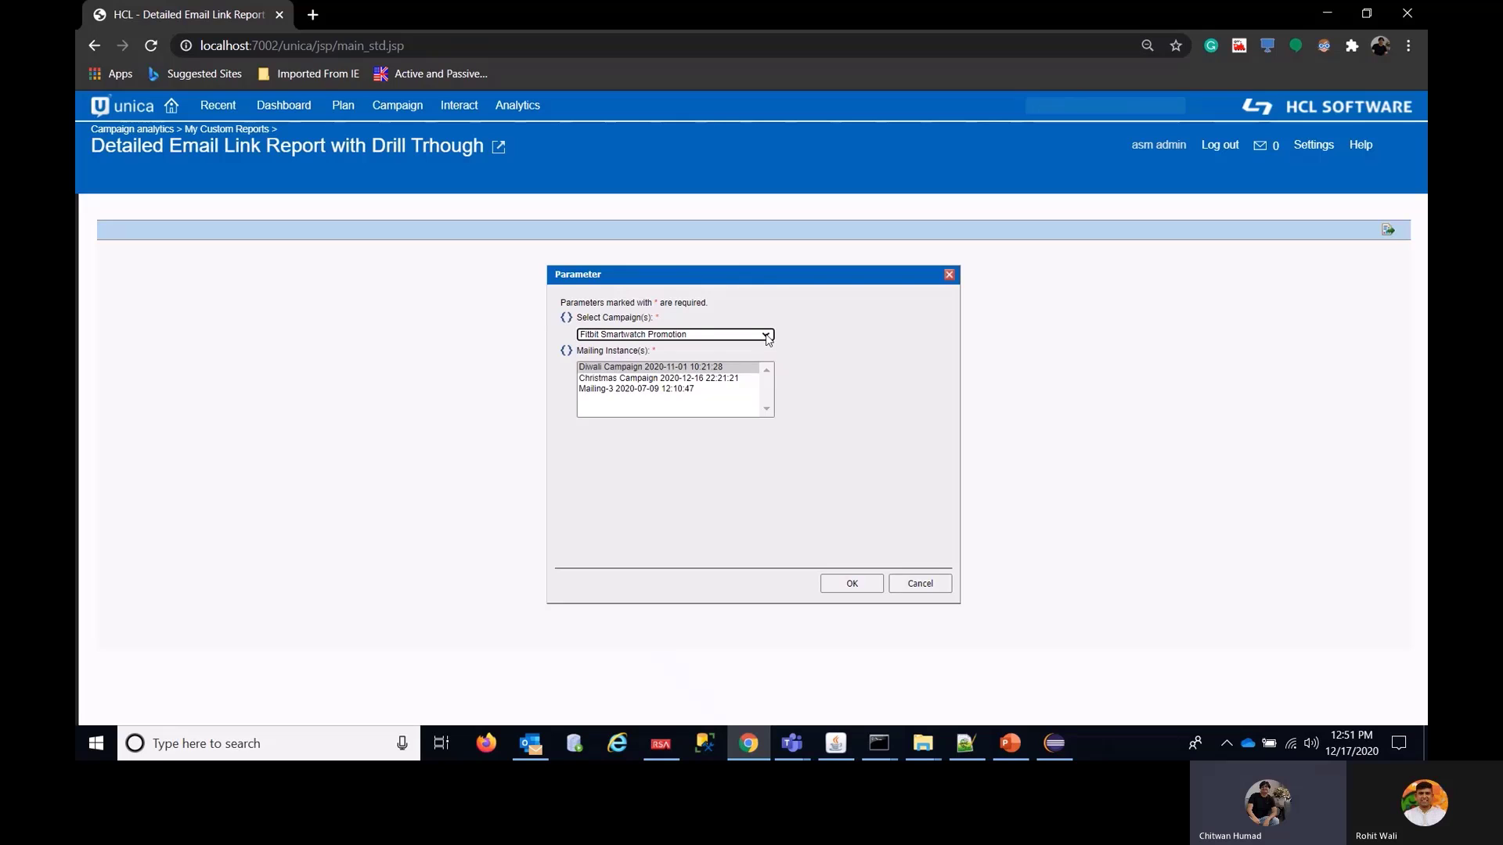
{"action": "left_click", "coordinate": [718, 379], "text": "ctrl"}
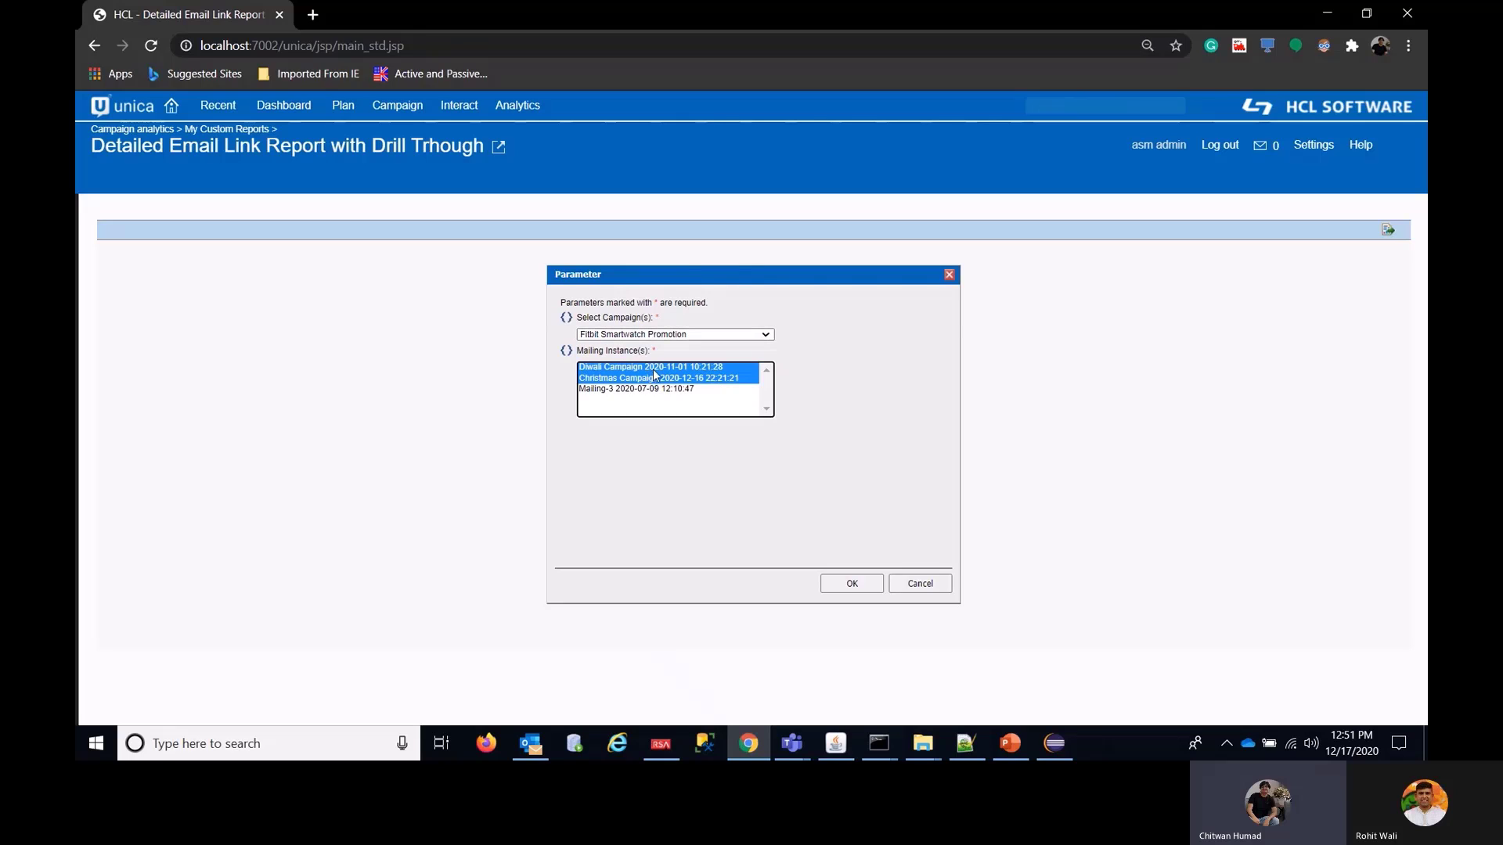
{"action": "left_click", "coordinate": [855, 584]}
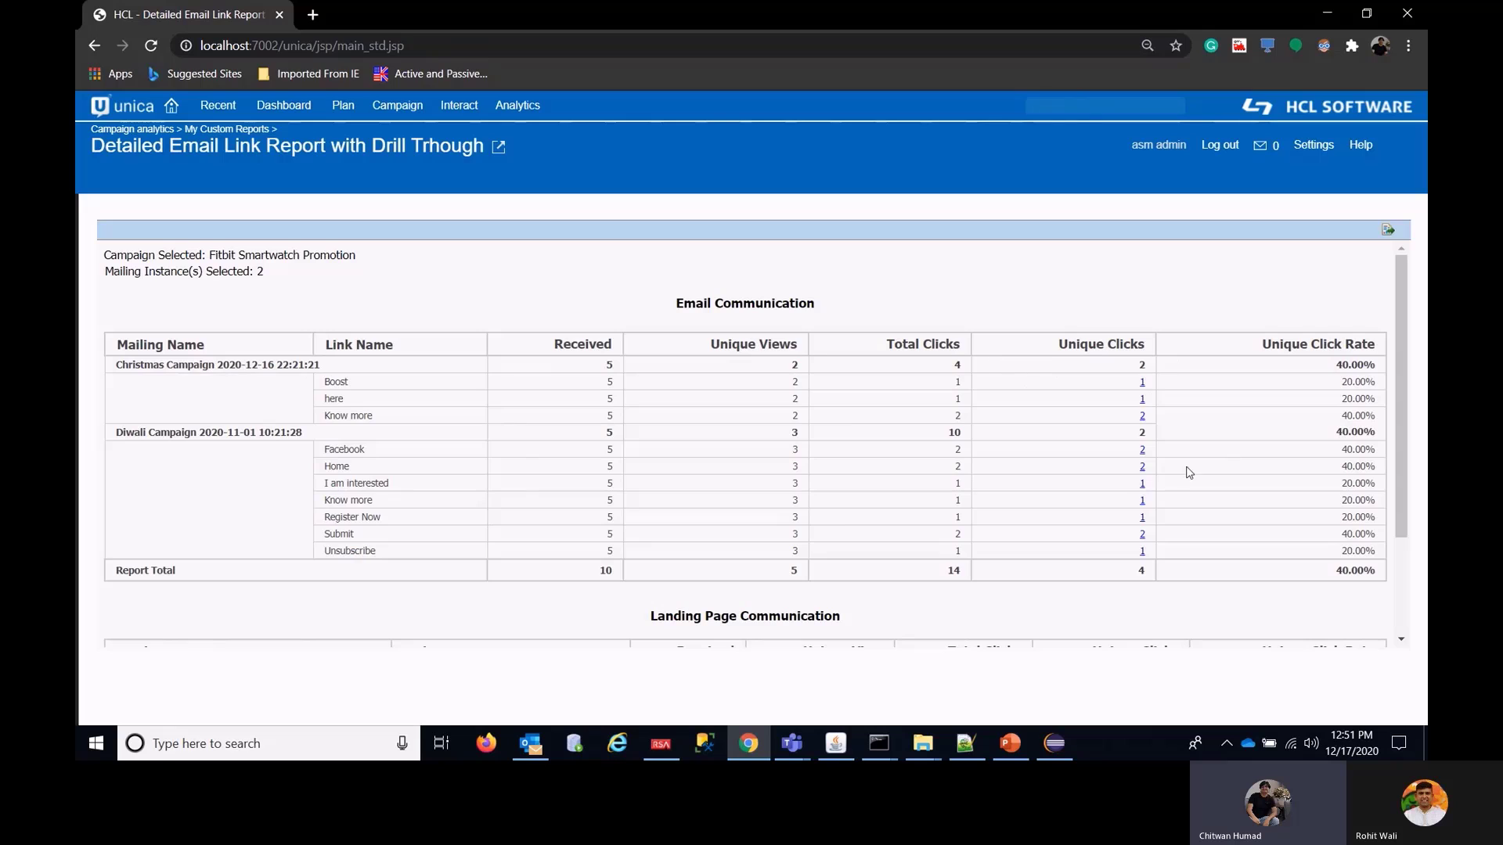
- Drill through the unique clicks of the Diwali Campaign's Facebook link and export all pages of that report as XLSX
{"action": "left_click", "coordinate": [1142, 451]}
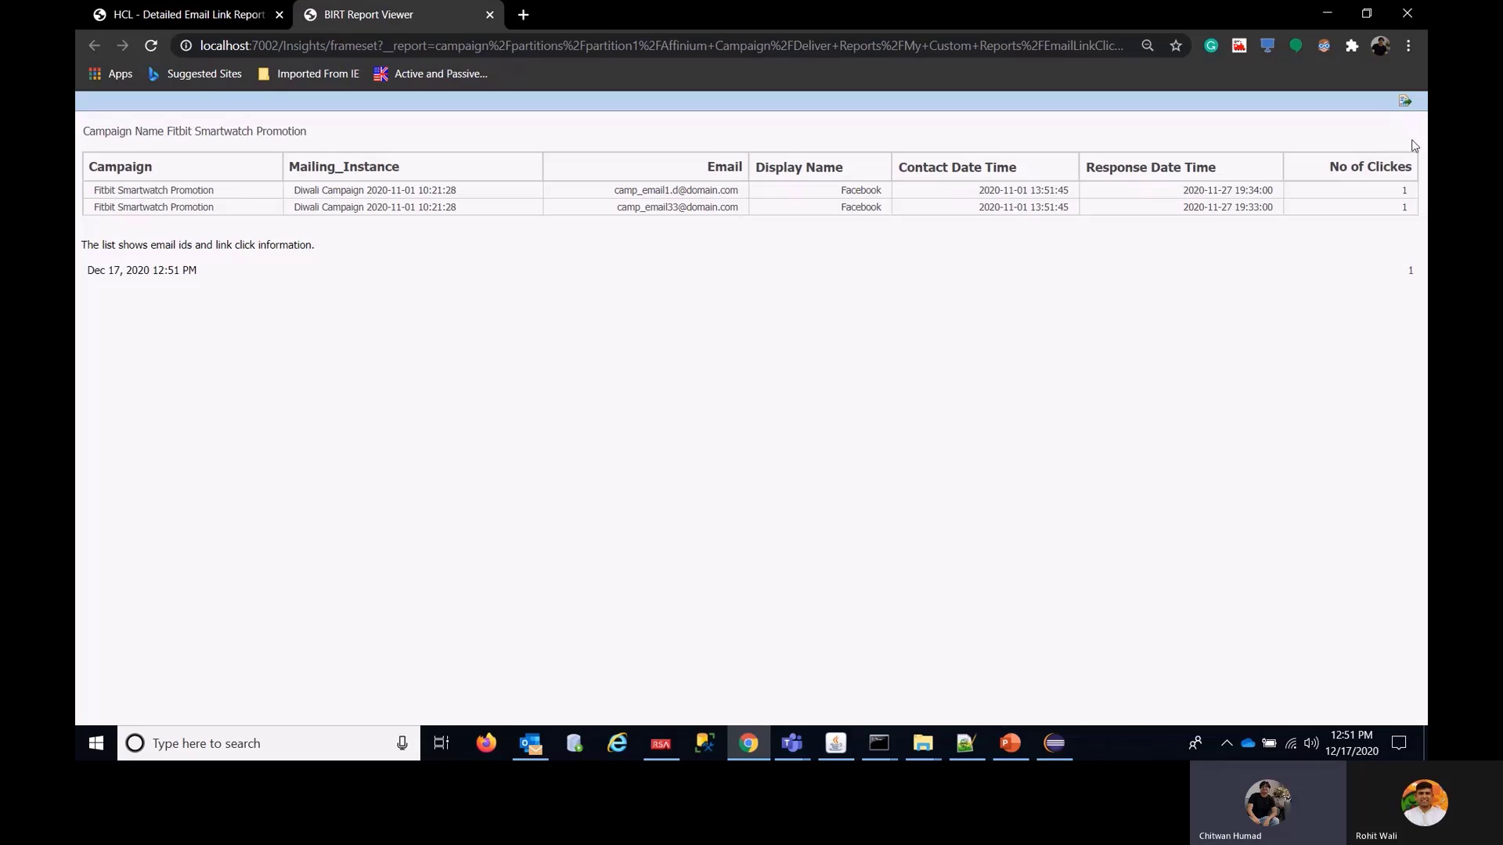
{"action": "left_click", "coordinate": [1405, 101]}
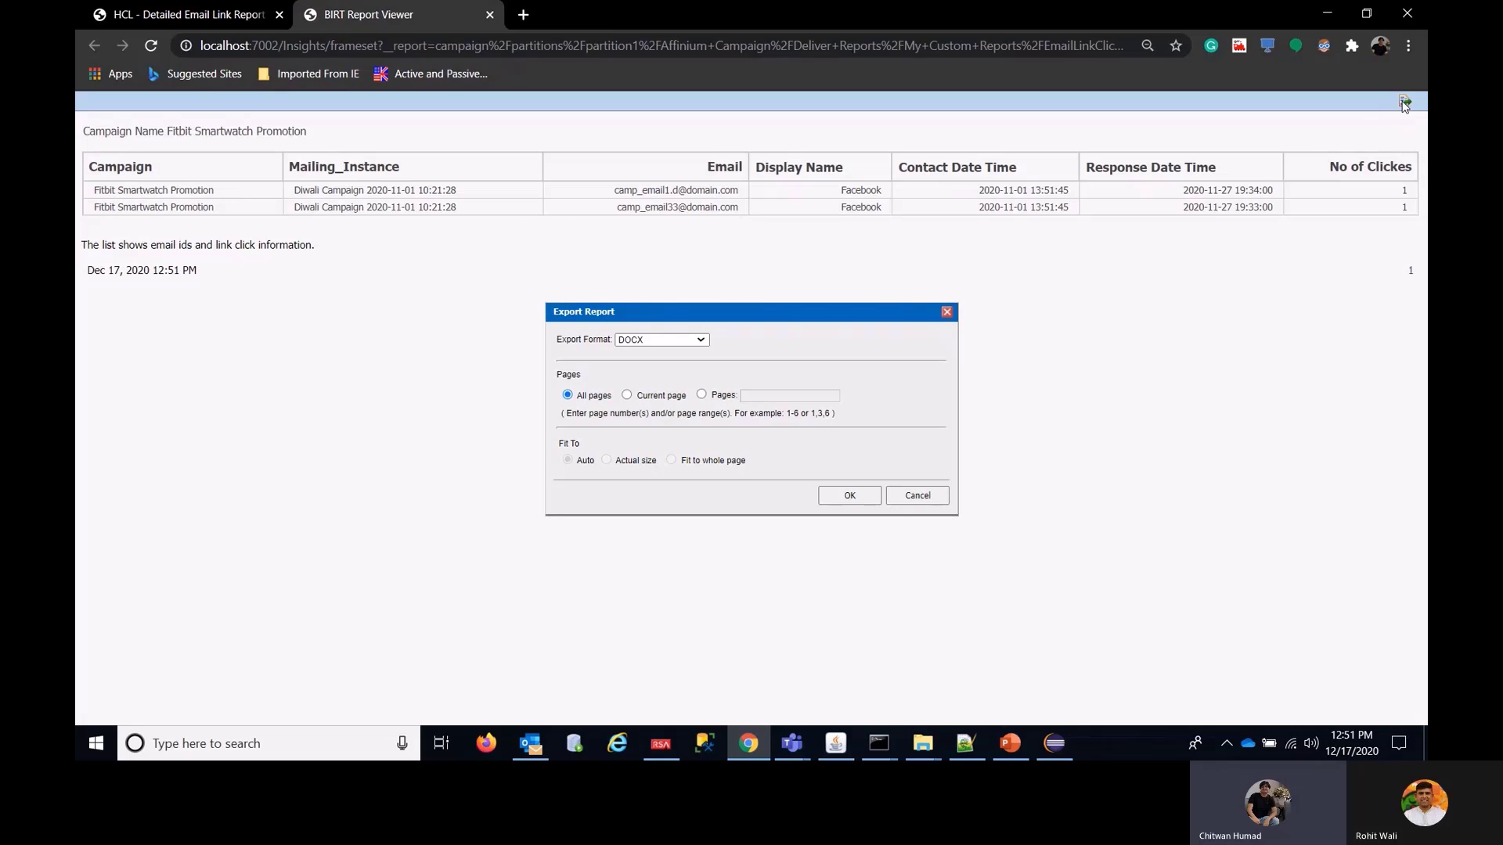
{"action": "left_click", "coordinate": [662, 340]}
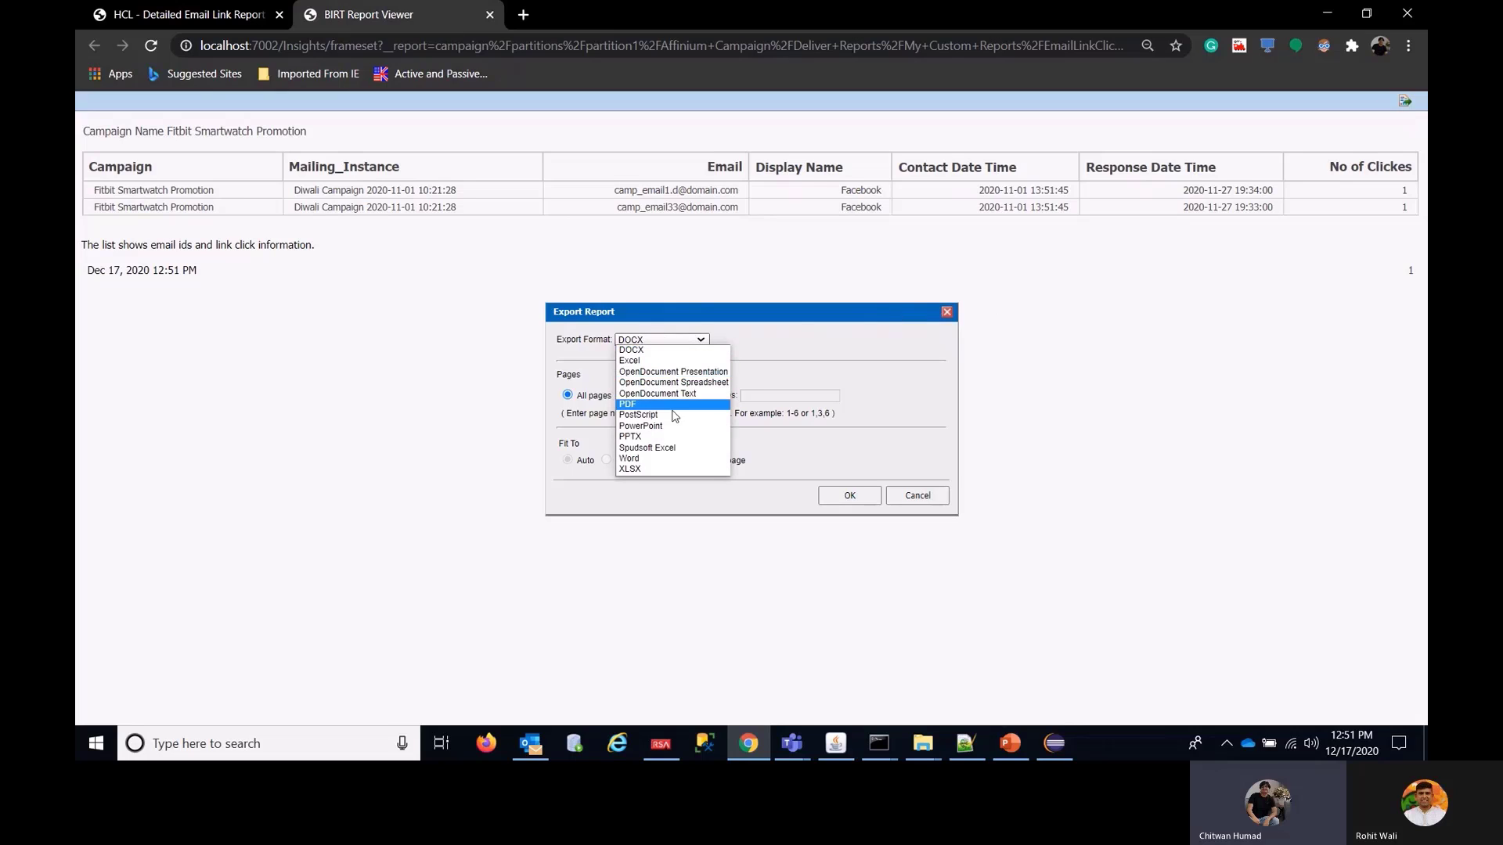
{"action": "left_click", "coordinate": [635, 469]}
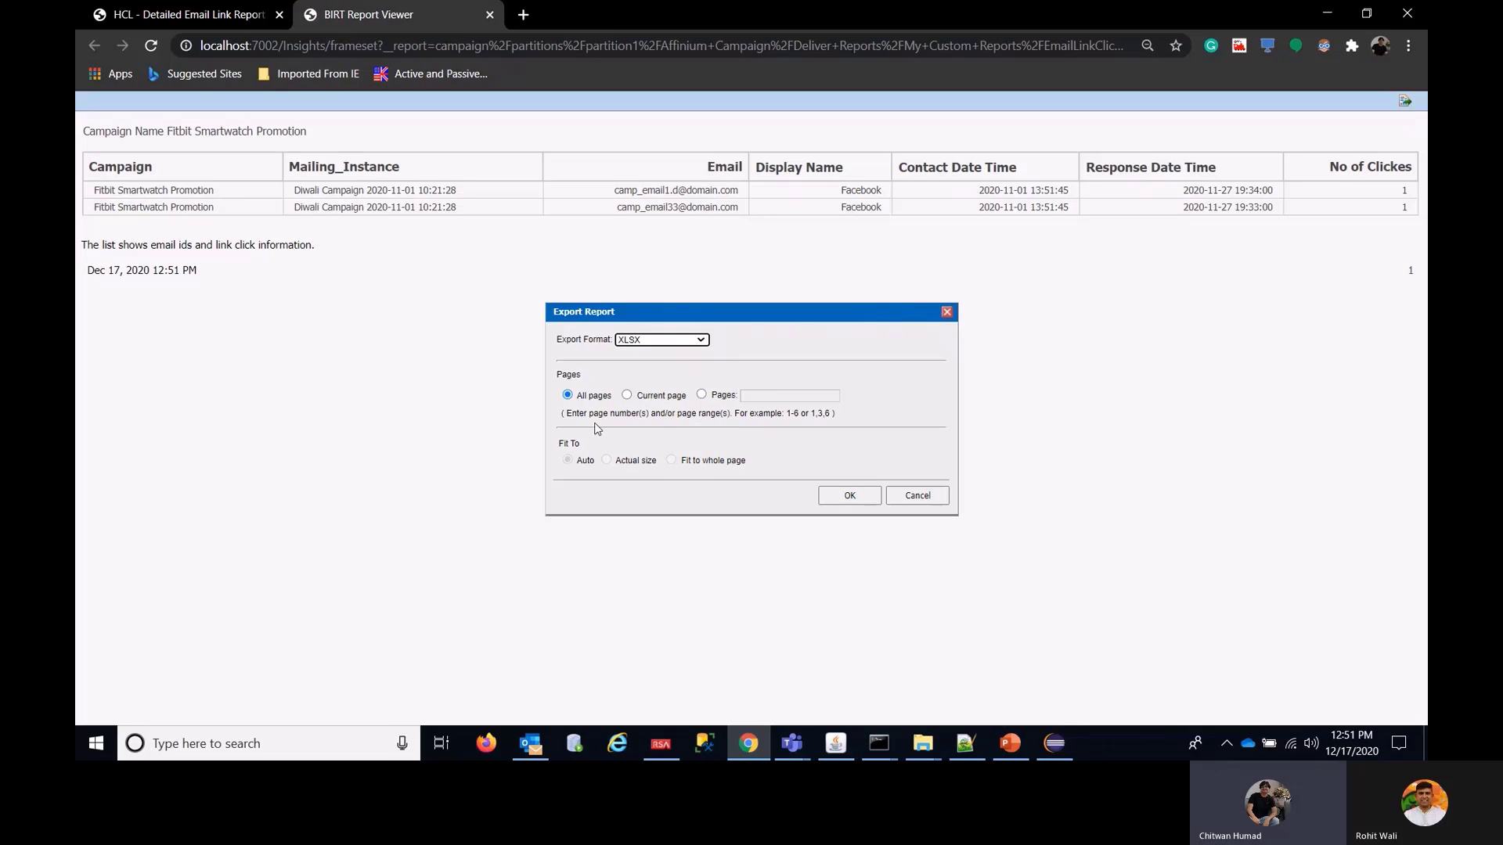
{"action": "left_click", "coordinate": [850, 497]}
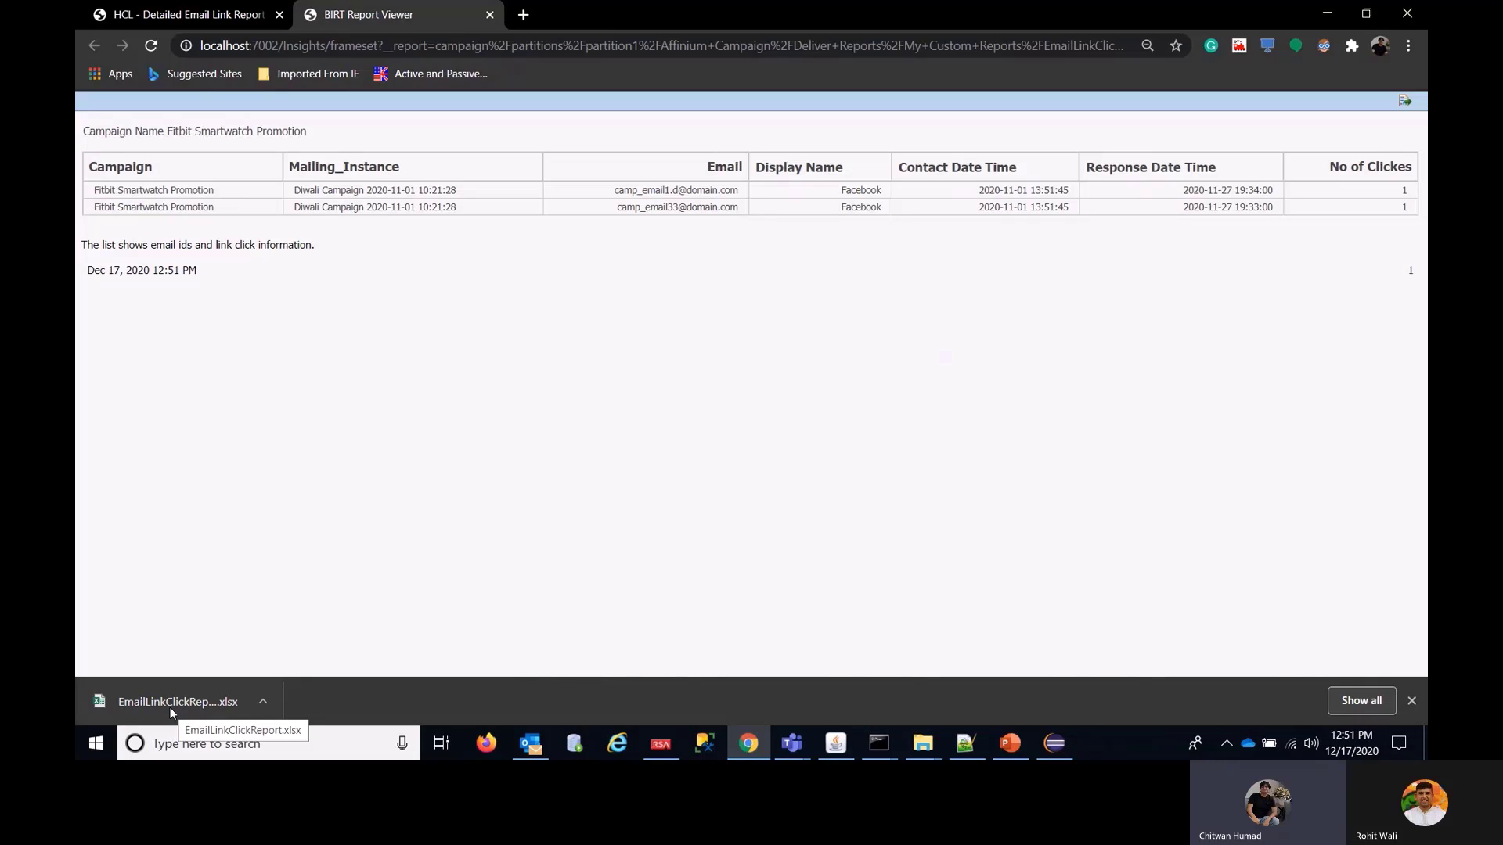
- Open the downloaded EmailLinkClickReport.xlsx in Excel, review the exported link click rows, and close the workbook
{"action": "left_click", "coordinate": [172, 707]}
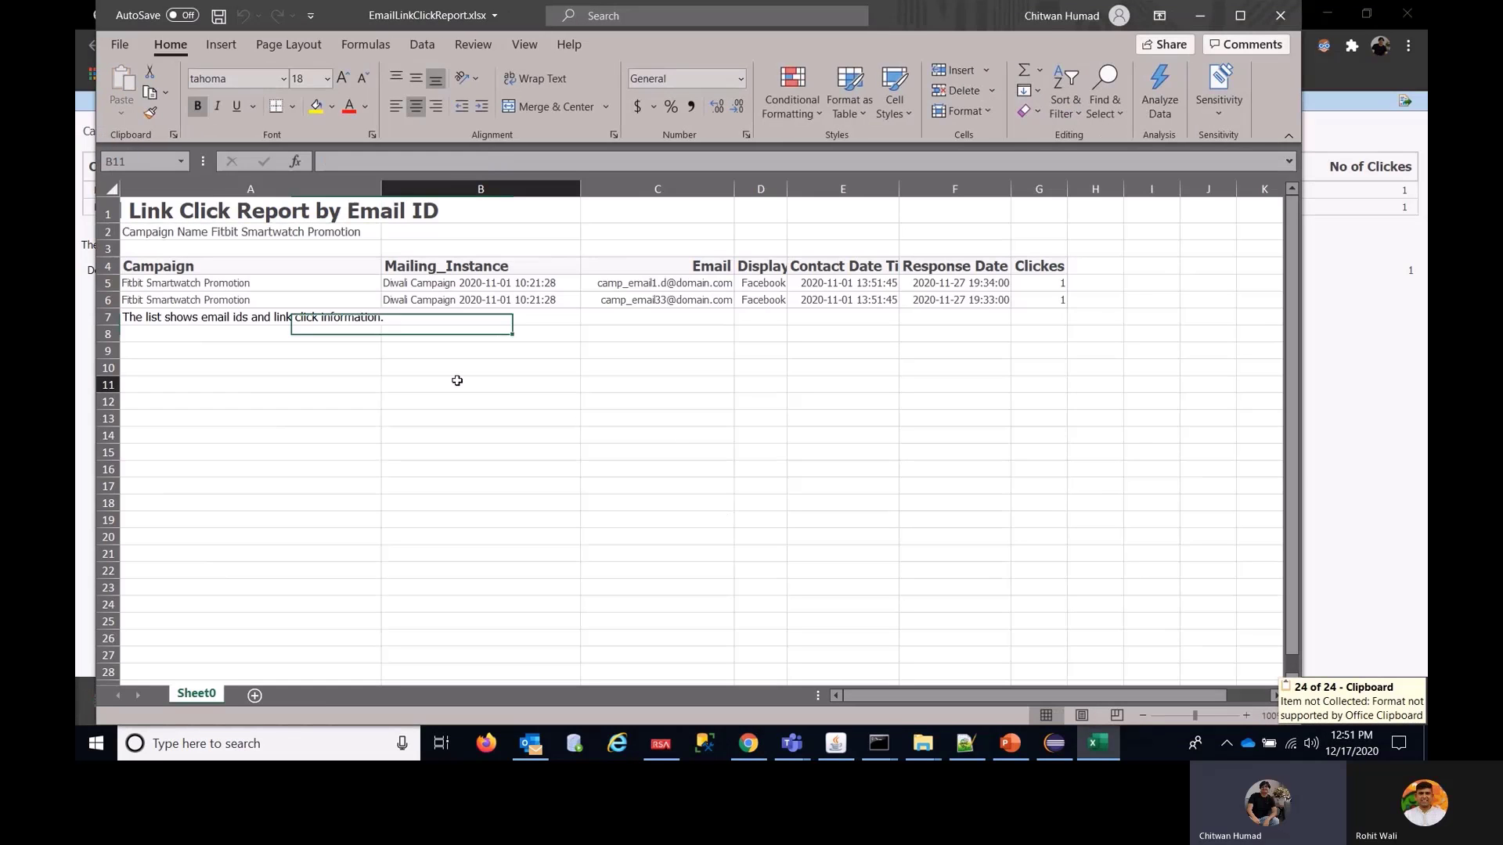
{"action": "left_click", "coordinate": [457, 382]}
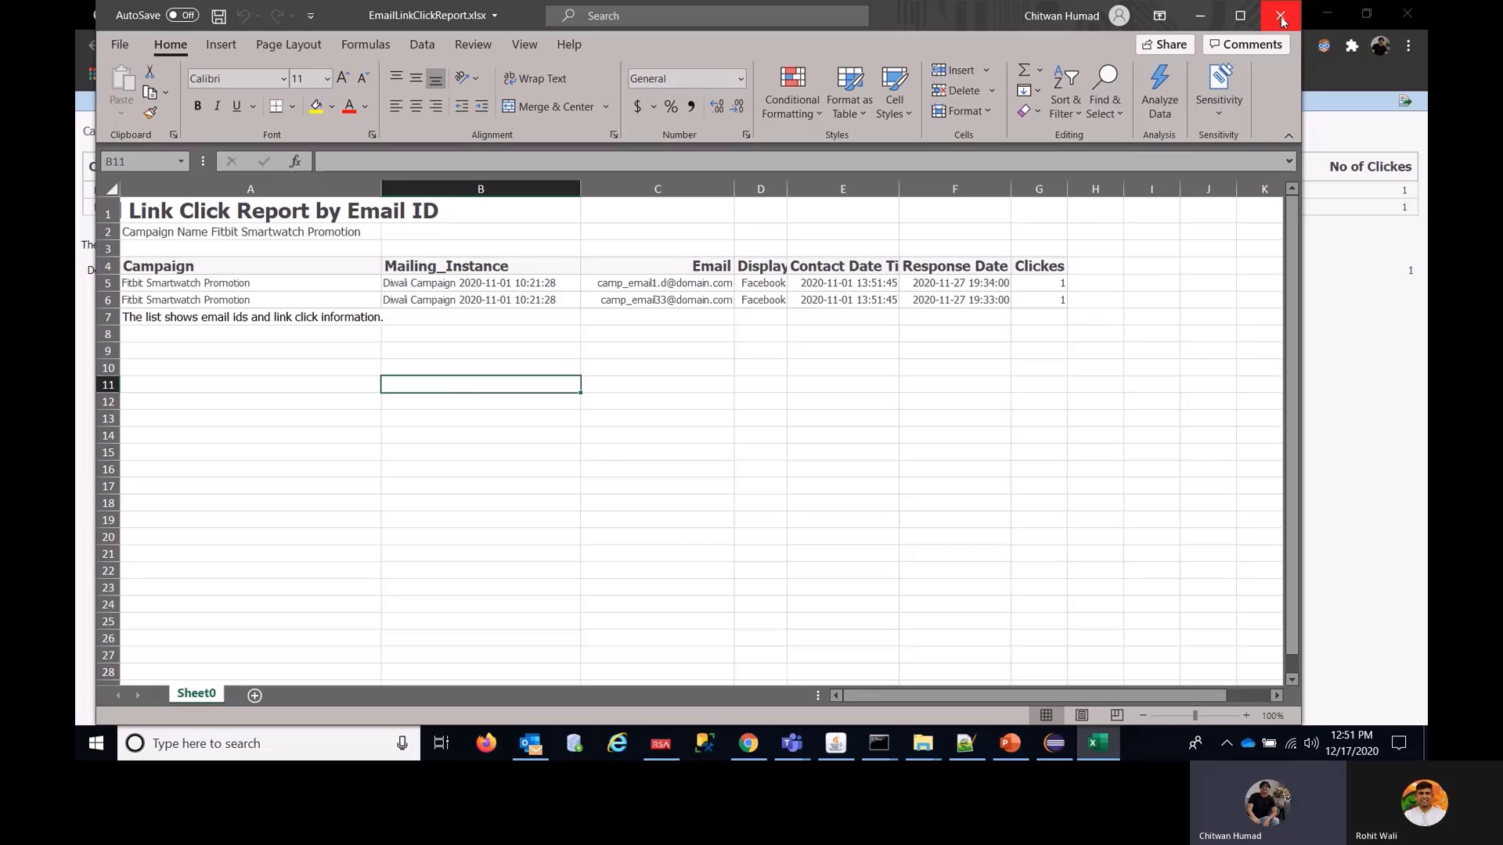
{"action": "left_click", "coordinate": [1281, 17]}
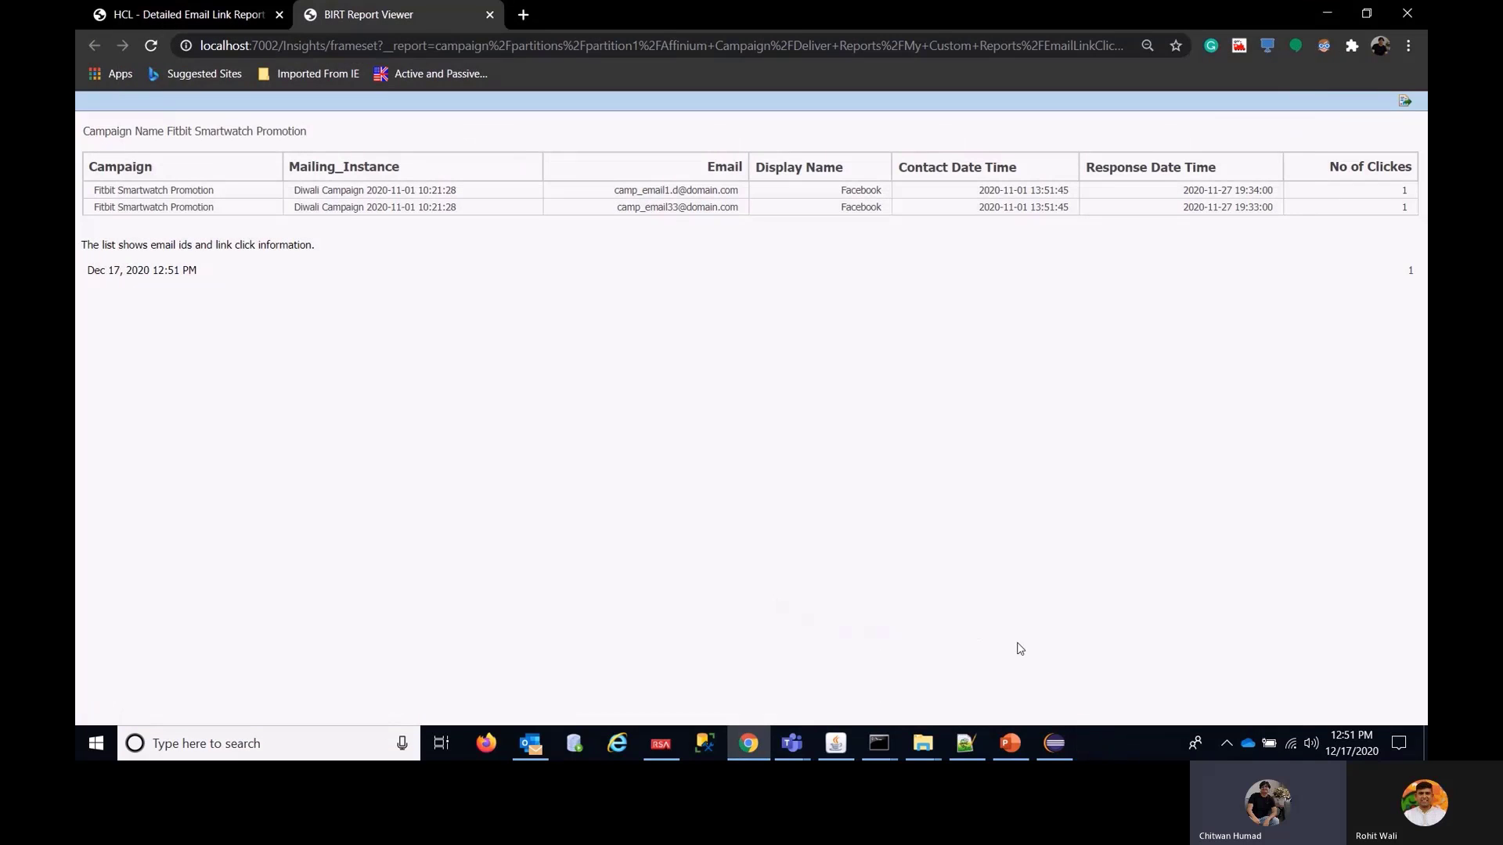
- Switch to Insights-Video.pptx in PowerPoint, view the closing slide, and play the slide show from the beginning to the Disclaimers slide
{"action": "left_click", "coordinate": [1010, 743]}
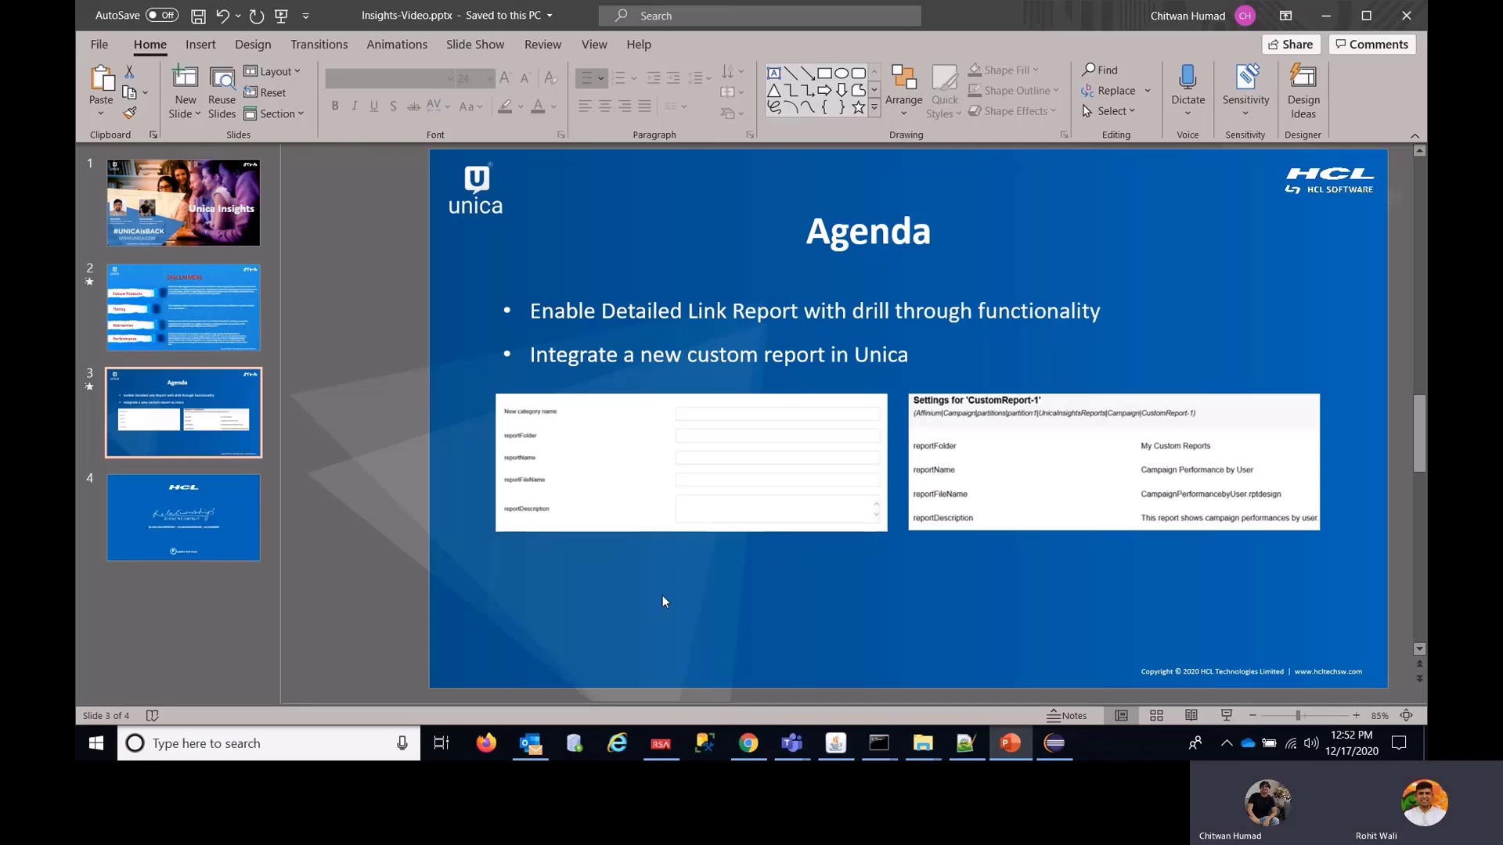
{"action": "left_click", "coordinate": [199, 532]}
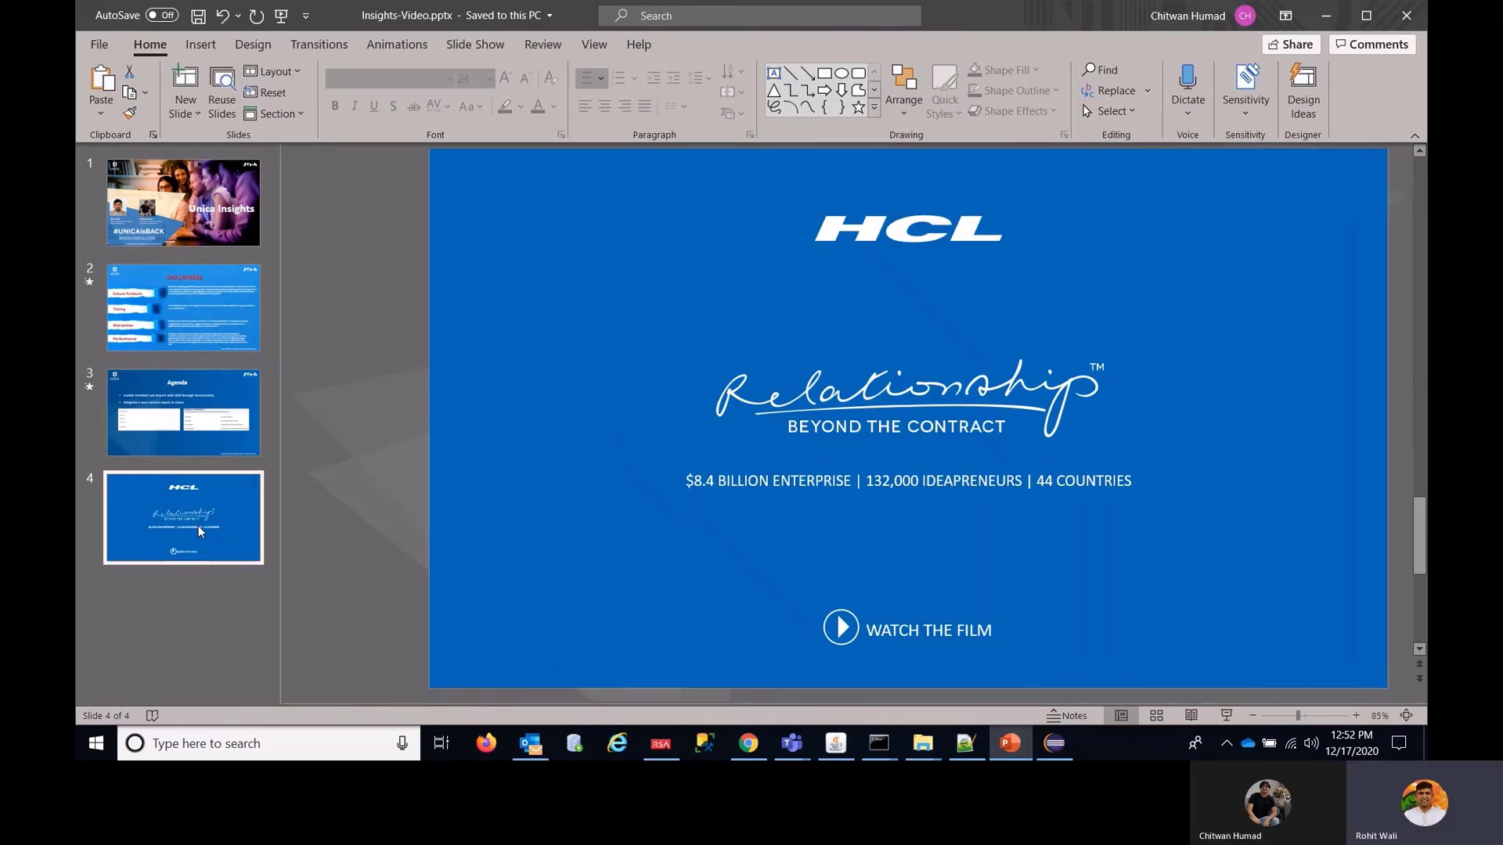
{"action": "key", "text": "F5"}
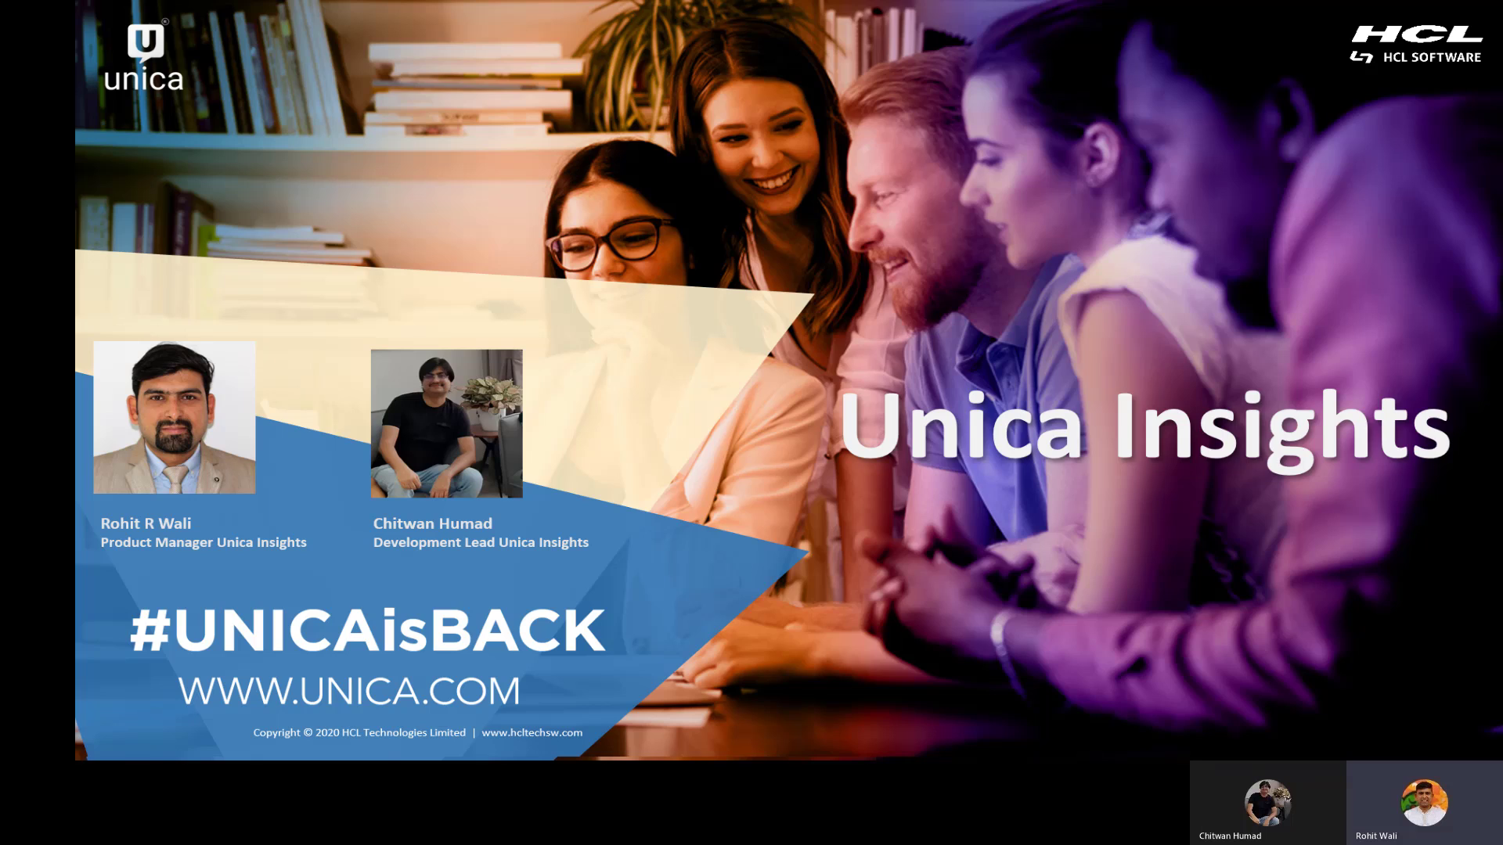
{"action": "key", "text": "Right"}
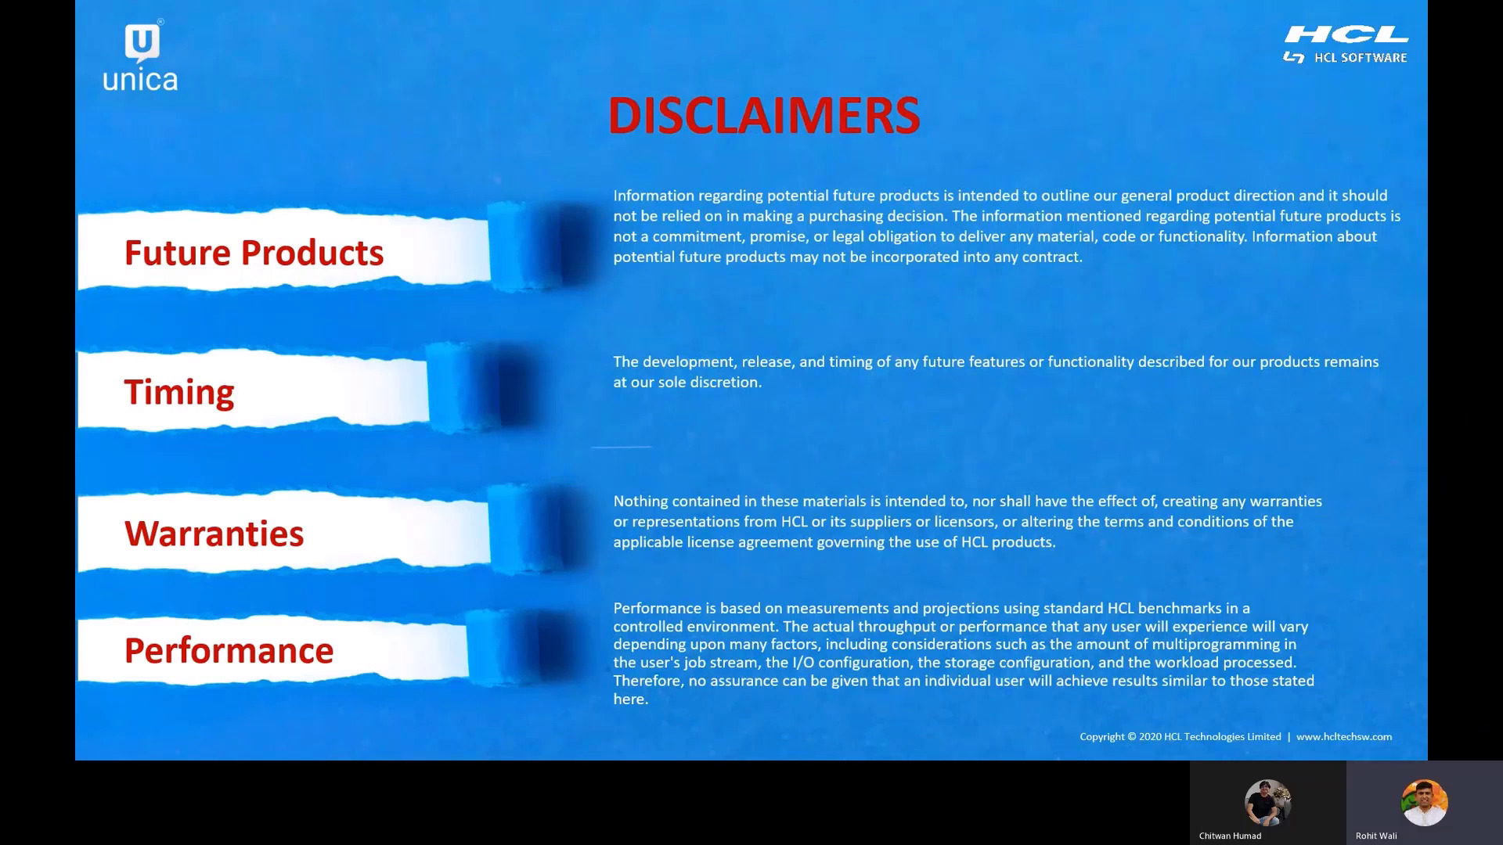